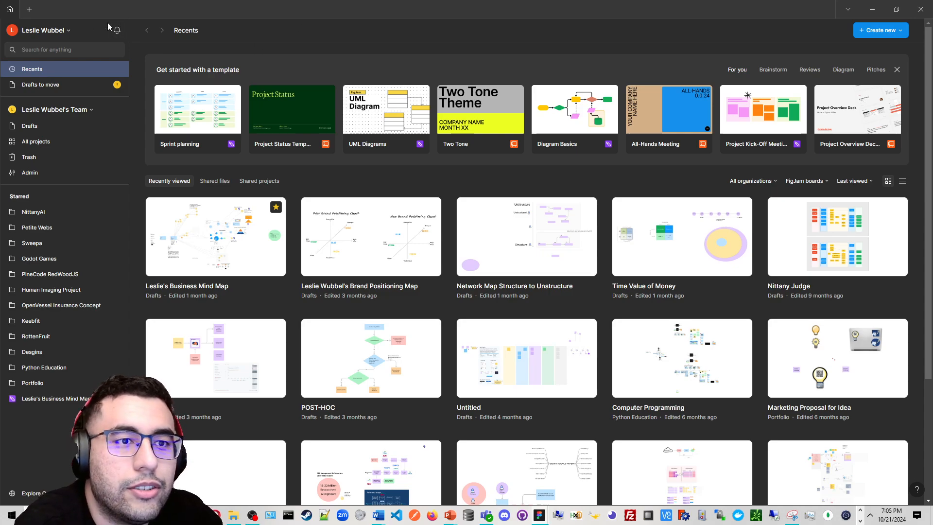
Browse the file browser's recently viewed, shared files and shared projects lists and the starred folders
click(59, 31)
click(59, 31)
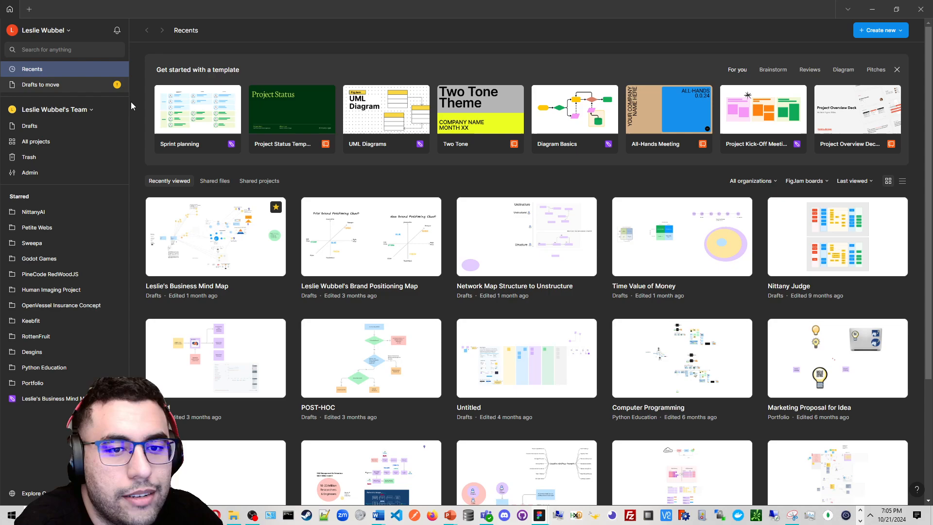
click(228, 184)
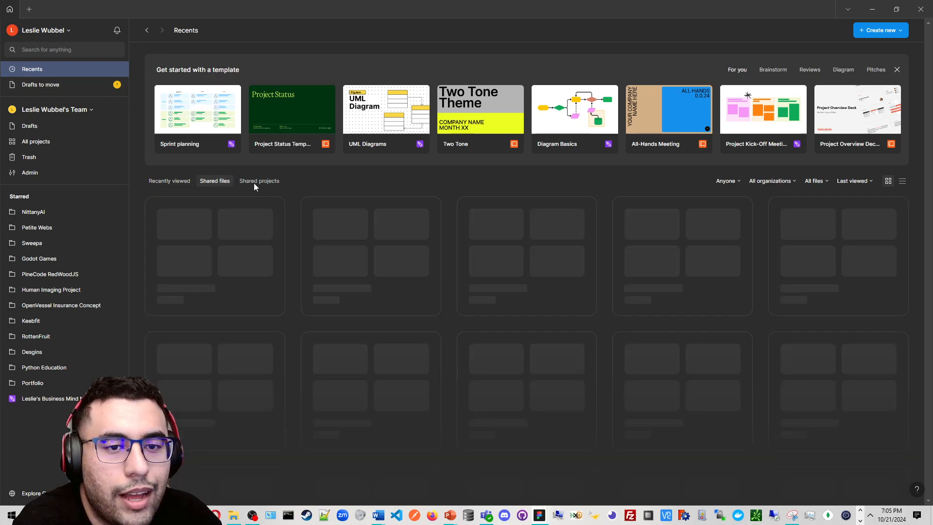
click(257, 182)
click(169, 180)
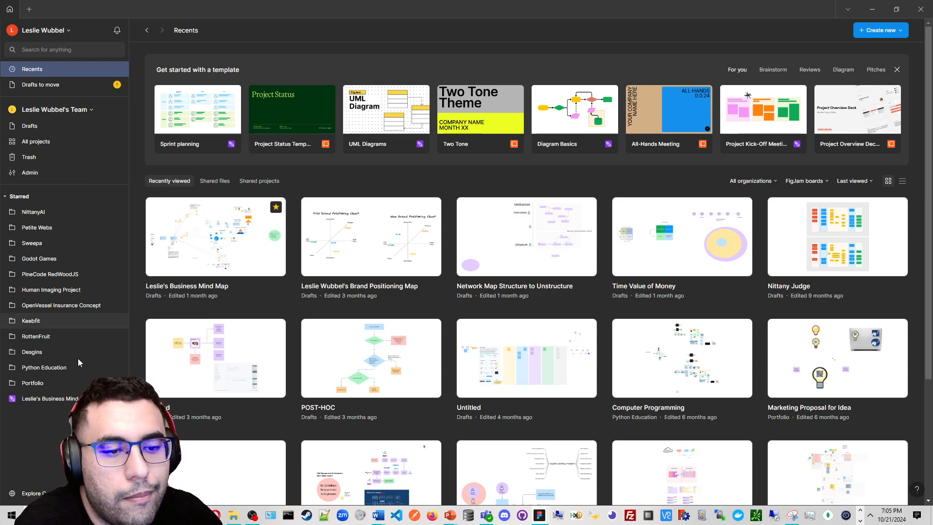
click(66, 197)
click(65, 197)
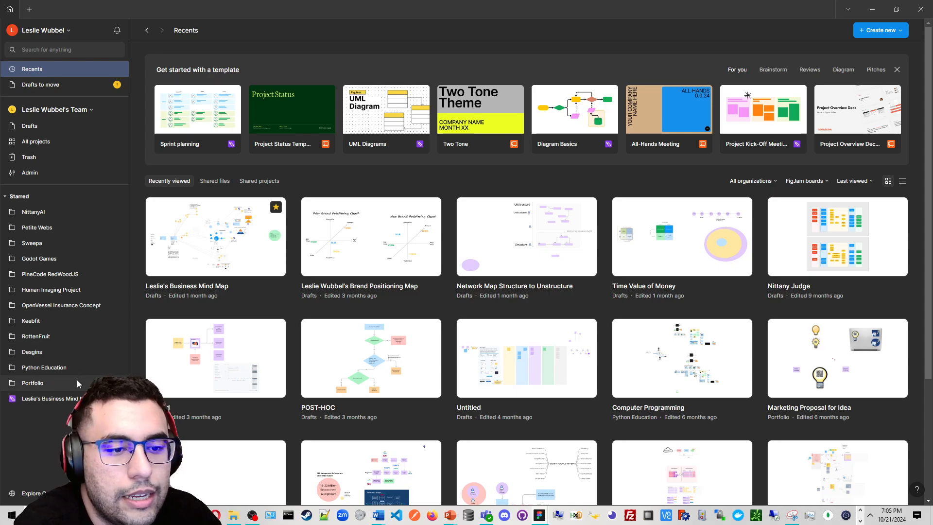
click(22, 199)
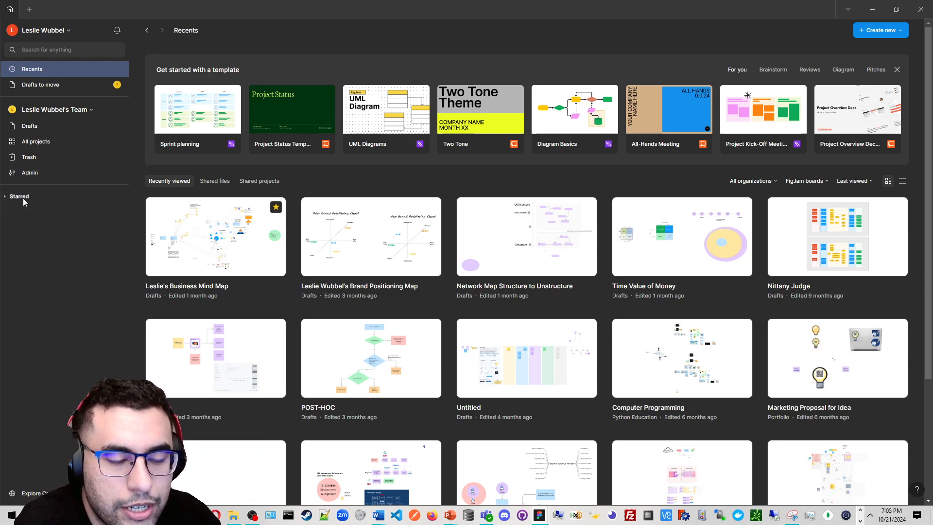
click(22, 197)
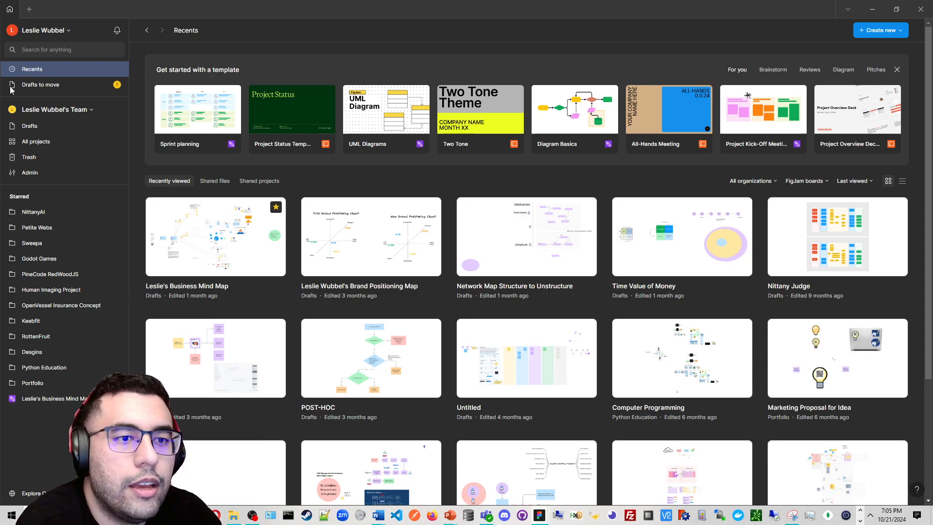
Create a new design file in a new tab
click(34, 11)
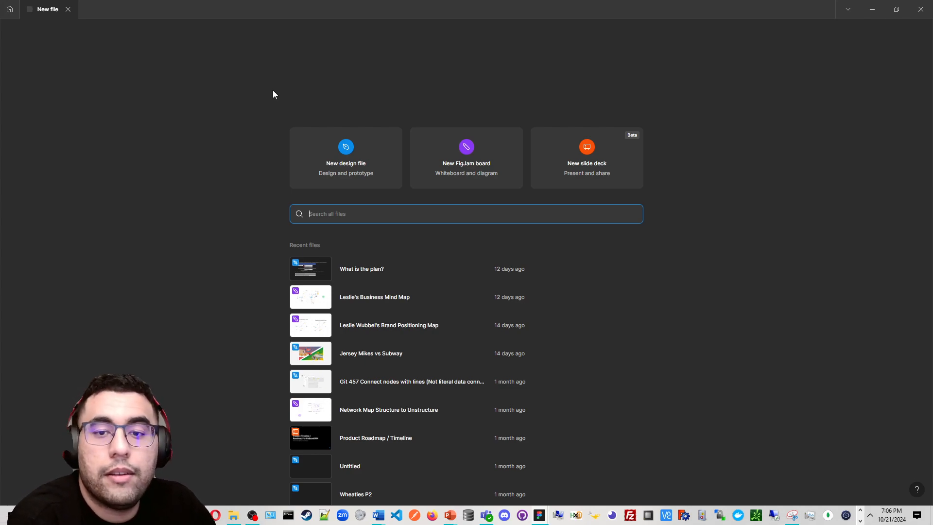
click(379, 144)
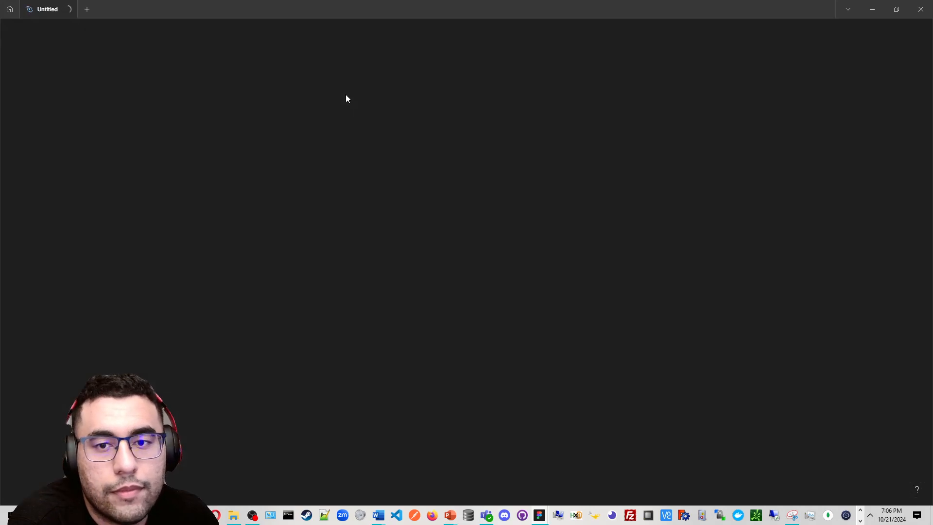
Create a new FigJam board in another new tab
click(9, 7)
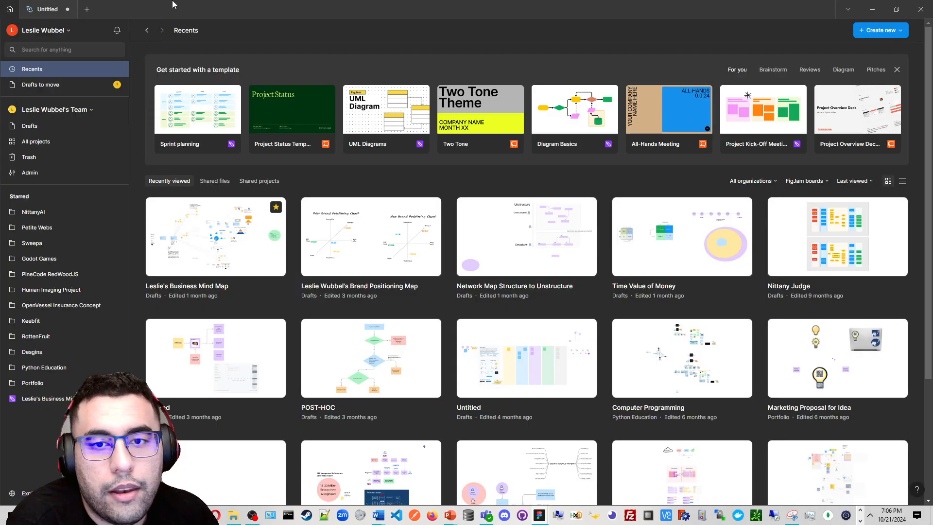
click(87, 9)
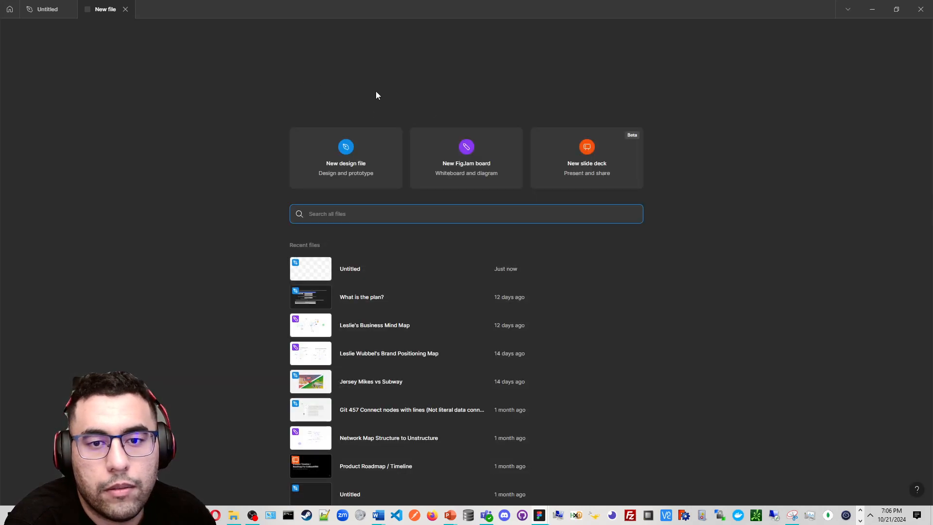
click(464, 153)
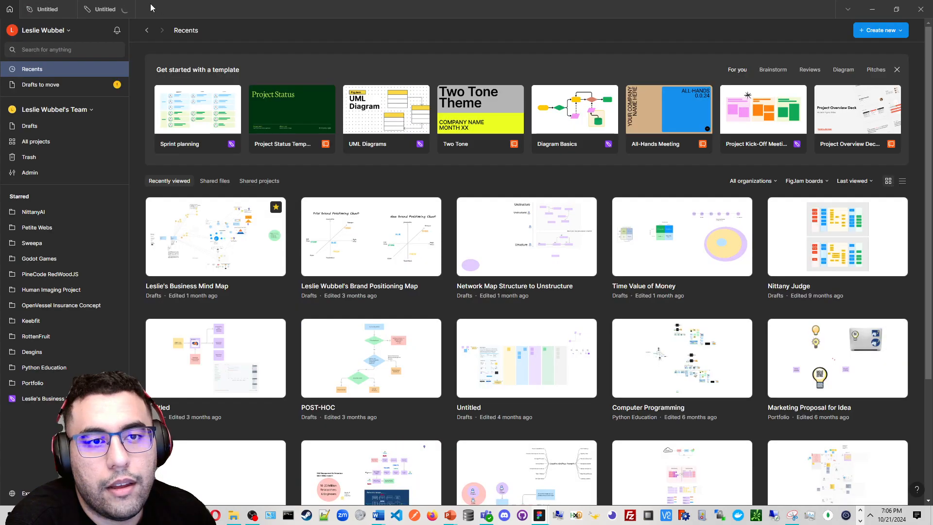
Try to create a new slide deck in a third tab
click(151, 9)
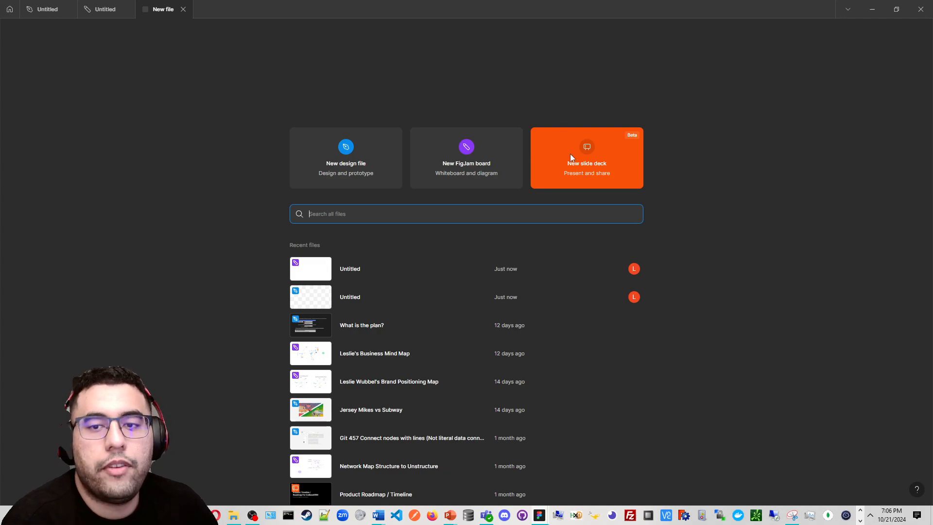
click(617, 156)
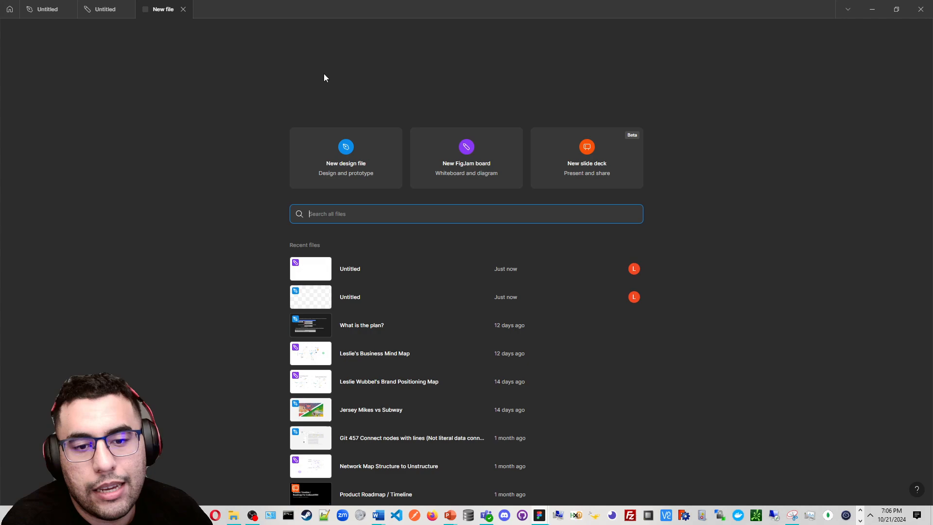
Rename the FigJam board as Brainstorm
click(92, 6)
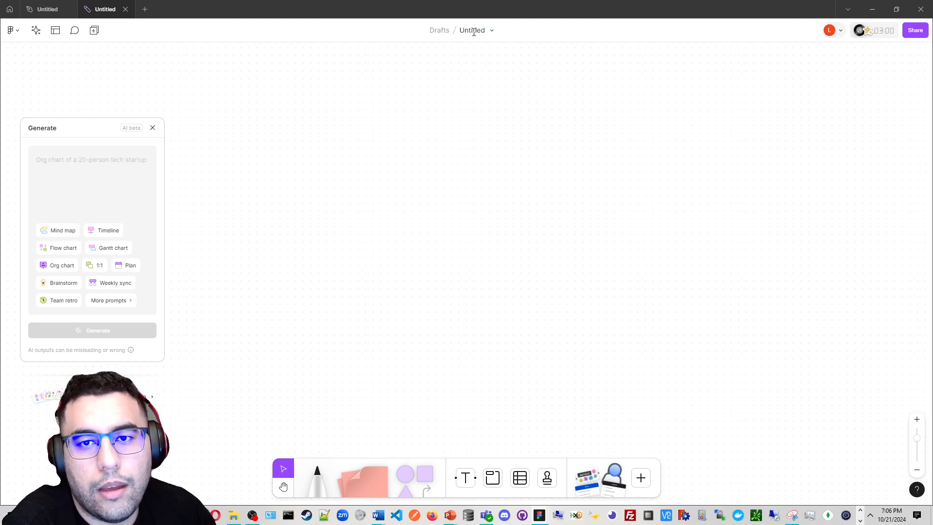
click(469, 31)
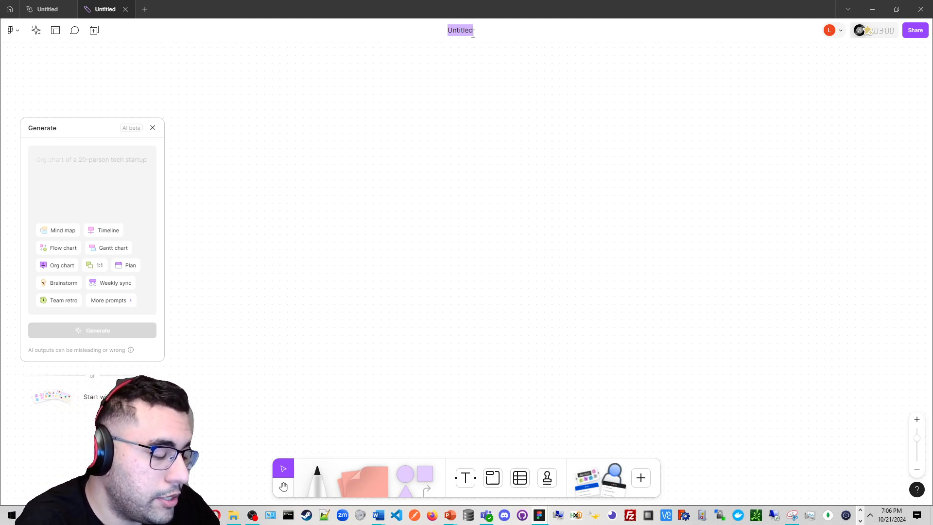
text(BRains)
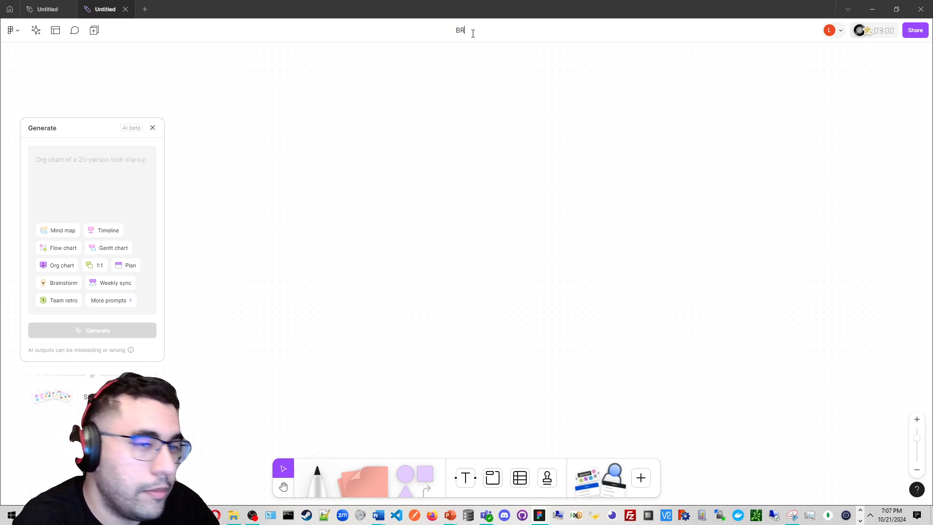
key(BackSpace)
key(BackSpace)
key(BackSpace)
key(BackSpace)
key(BackSpace)
key(BackSpace)
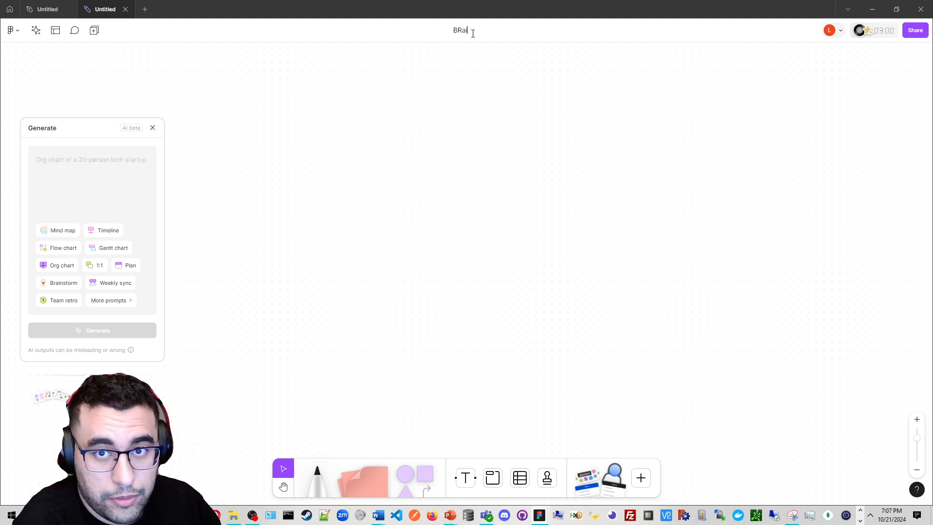
text(B)
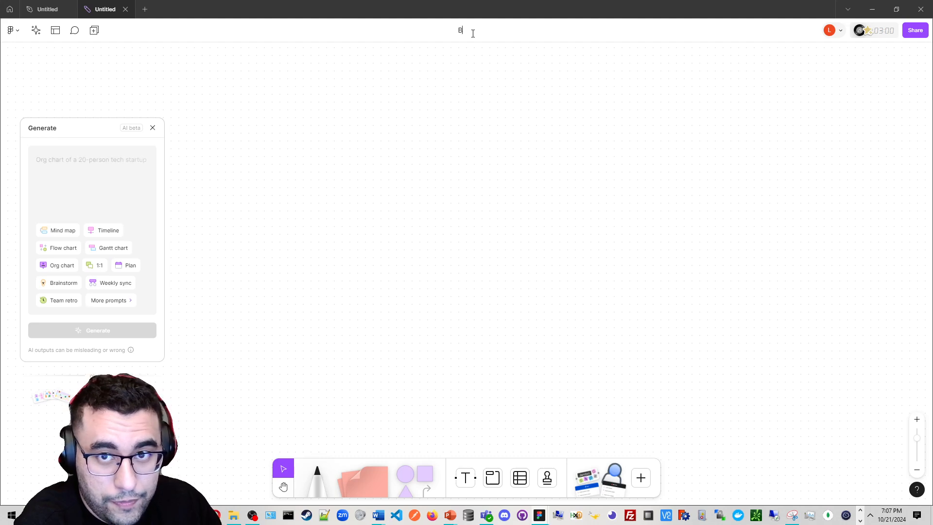
text(rainstorm)
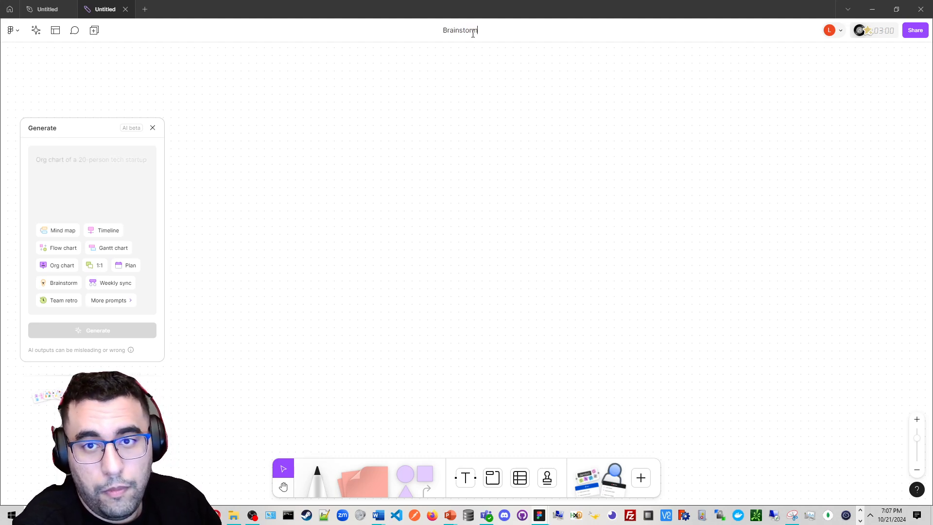
click(756, 239)
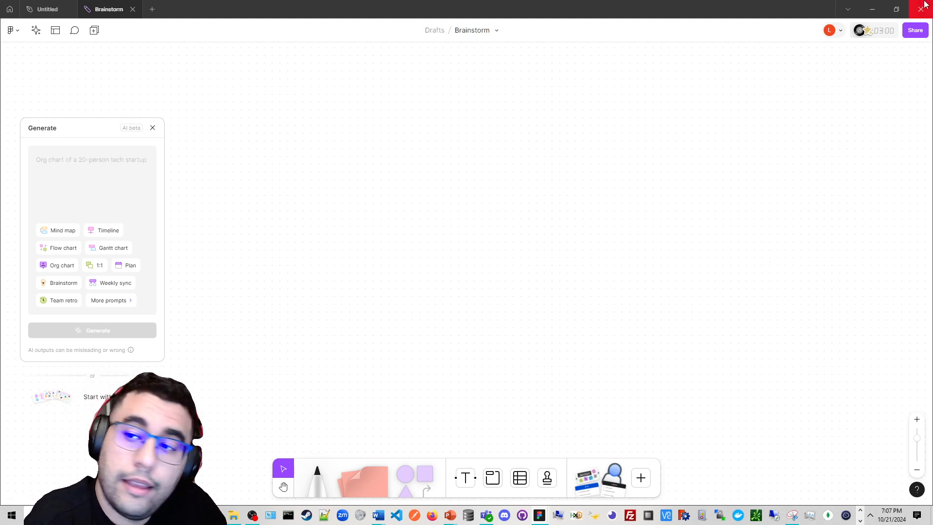
Open the board's share dialog and close it
click(921, 31)
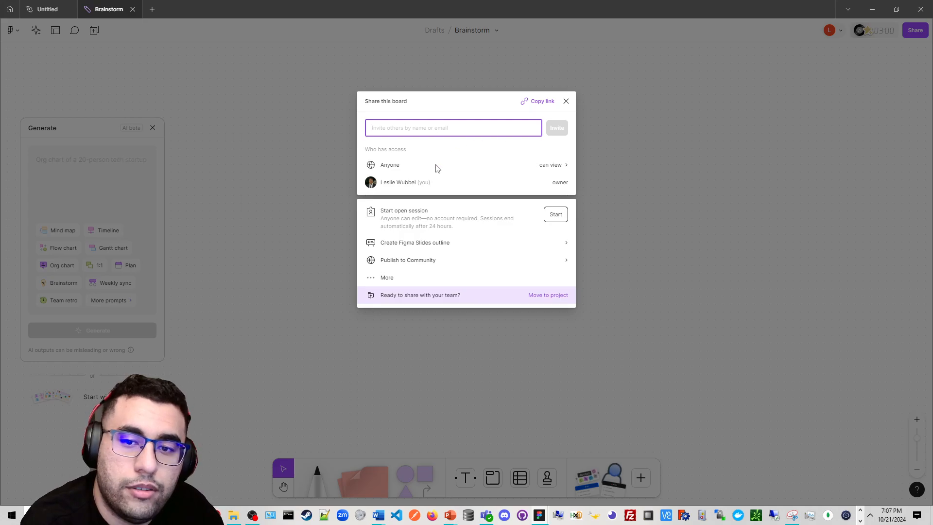
click(565, 102)
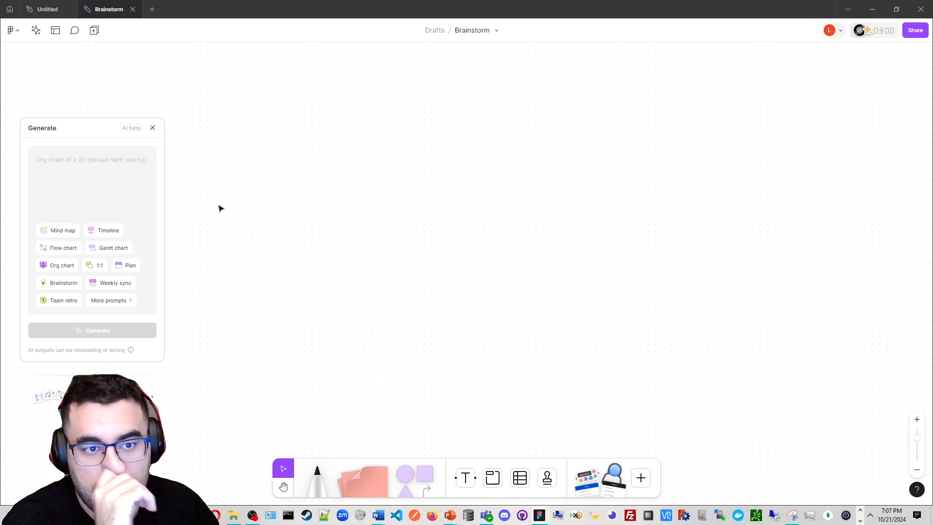
Generate an AI flow chart from the prompt "User Sign Up Flow with google intergration represented"
click(114, 173)
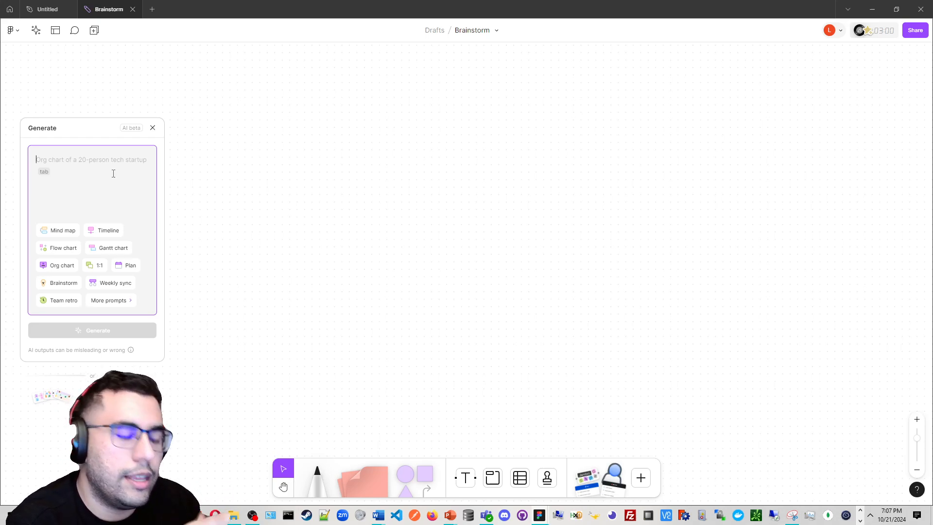
text(Use)
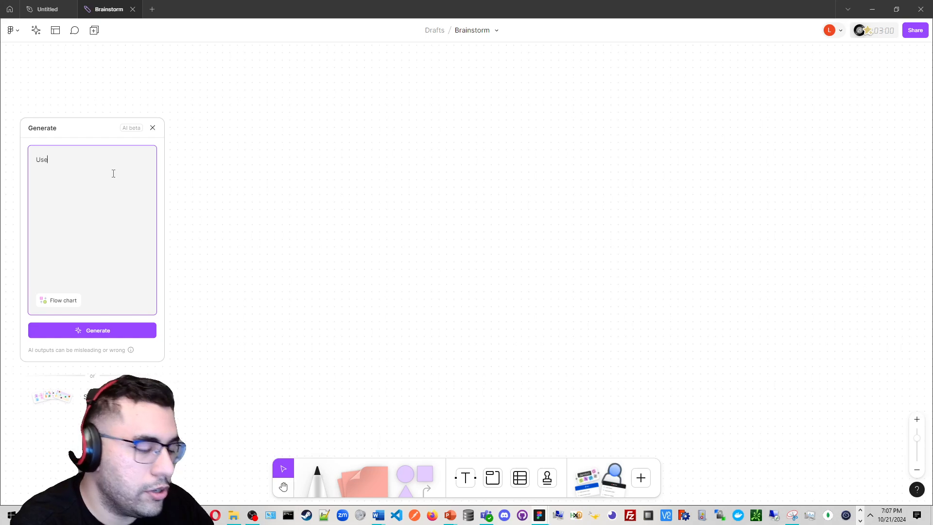
text(r Sign )
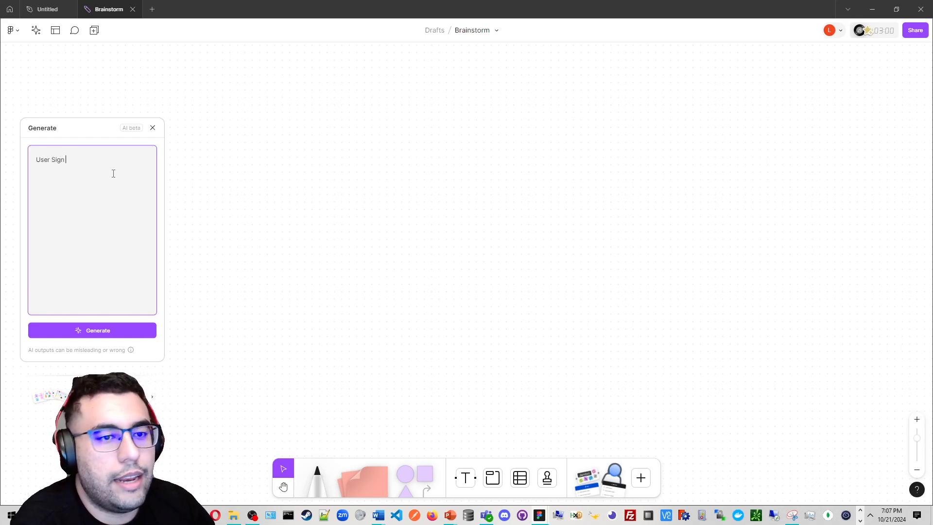
text(Up Flow)
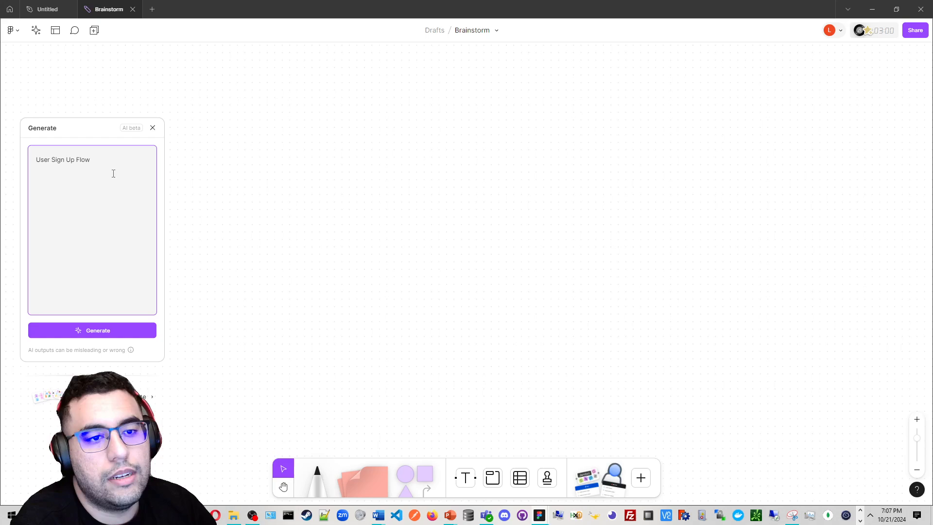
text( wit)
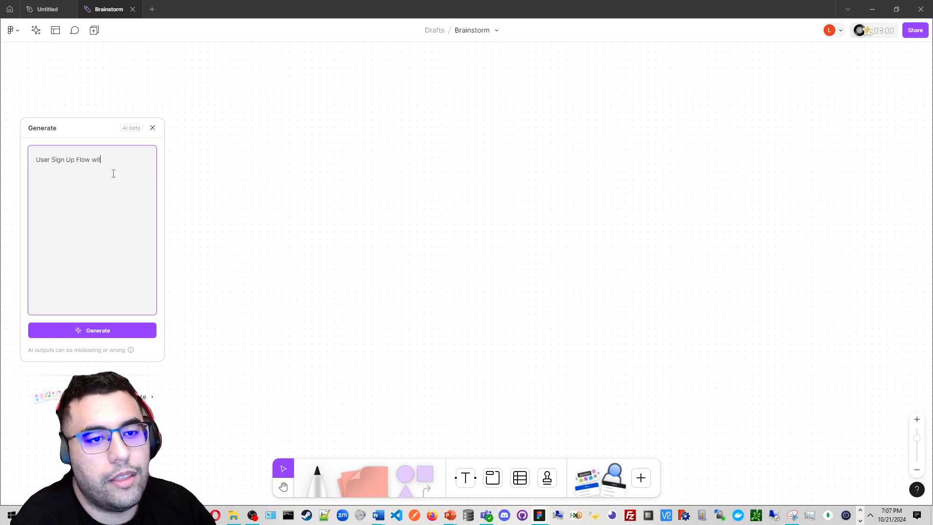
text(h google inter)
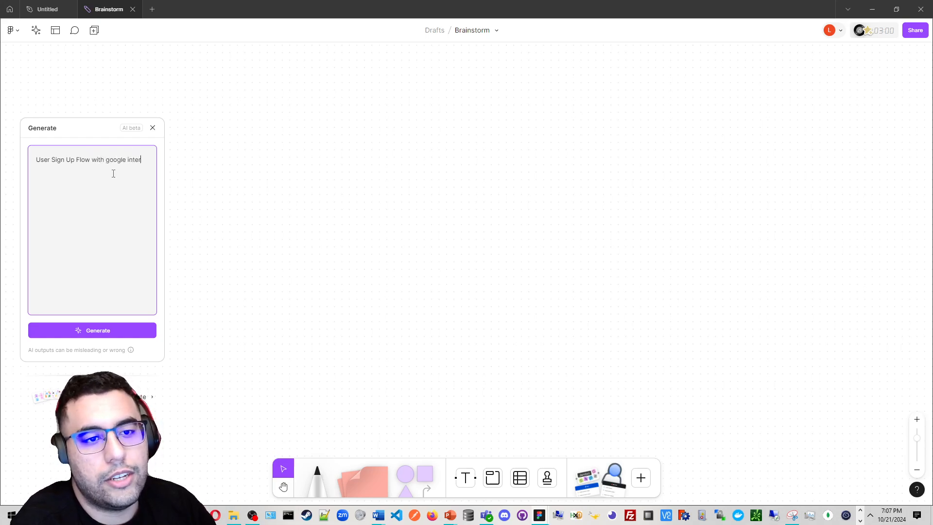
text(gration r)
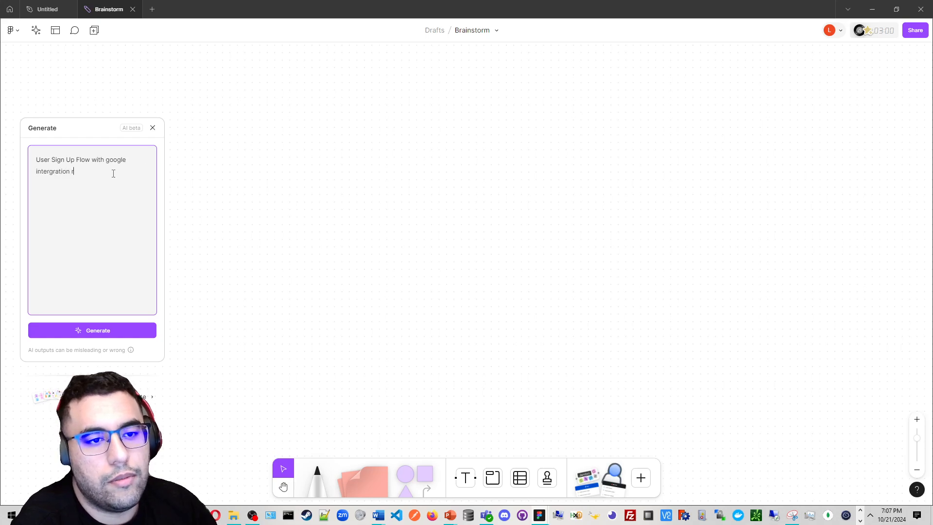
text(epresented)
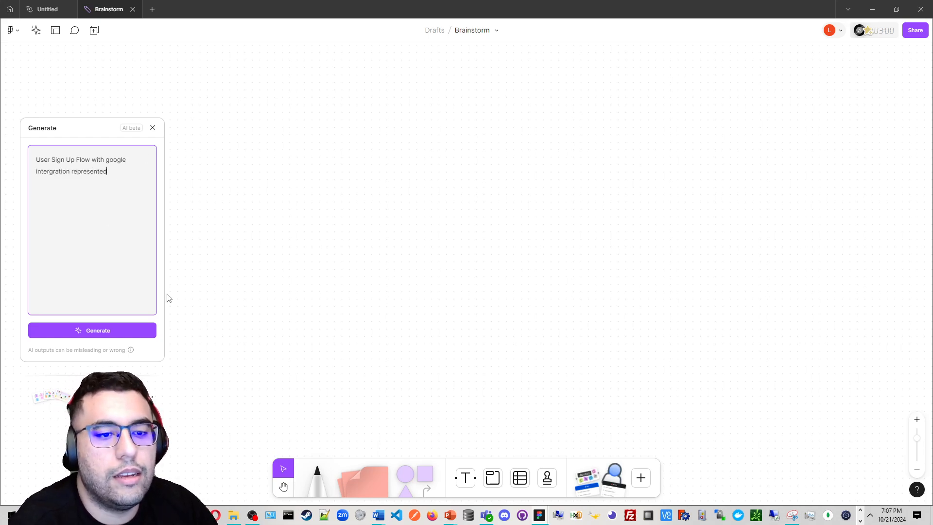
click(115, 333)
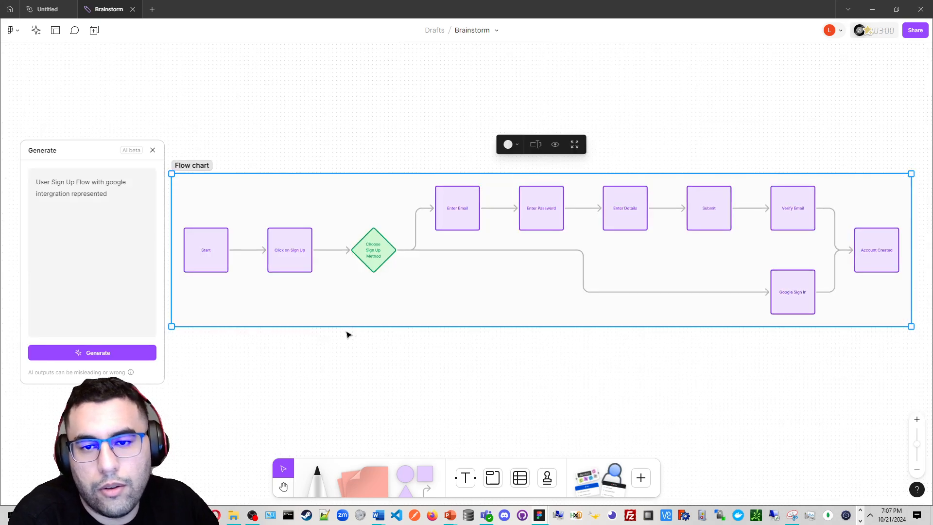
Close the generator panel and move the flow chart section slightly up and to the left
click(153, 150)
drag(294, 164, 262, 150)
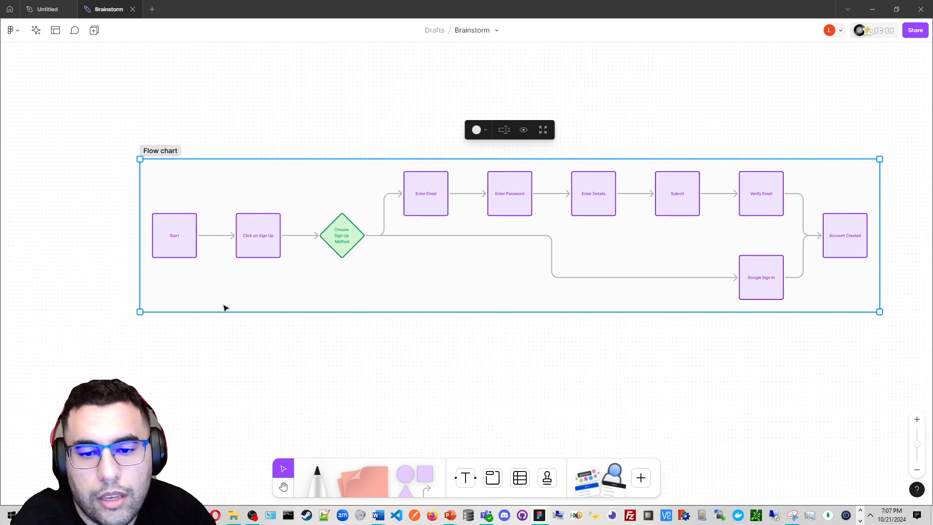
scroll(223, 305, up, 2)
drag(247, 304, 421, 355)
scroll(396, 279, up, 2)
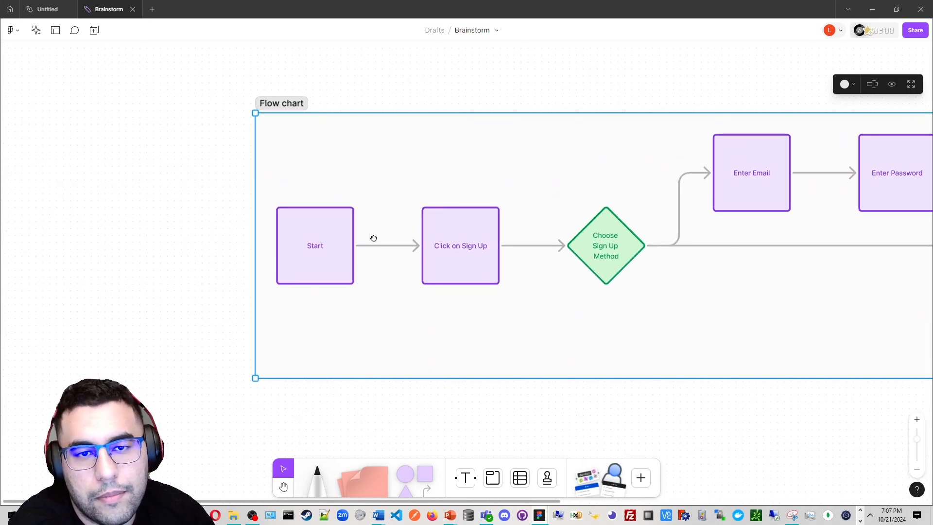
drag(373, 238, 318, 259)
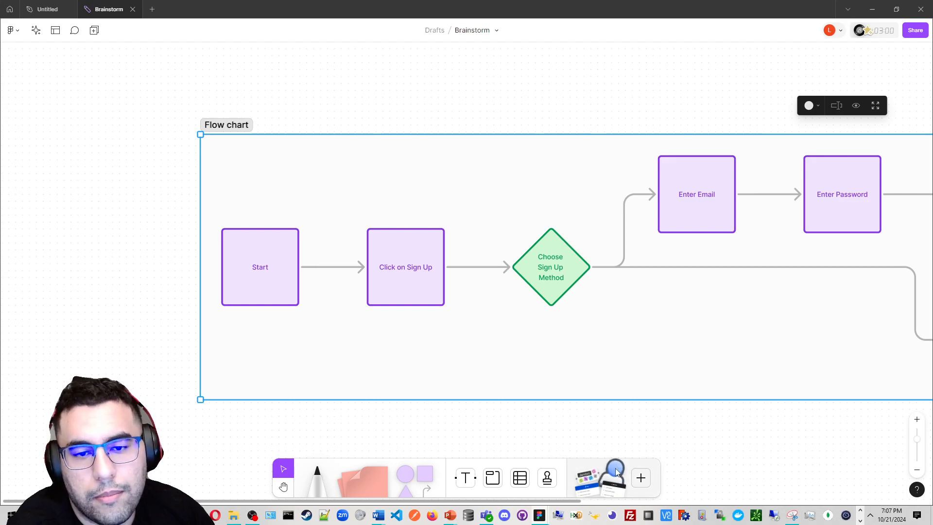
Add a user avatar sticker just below the Start node of the flow chart
drag(615, 470, 201, 306)
drag(185, 298, 298, 374)
scroll(256, 306, down, 1)
scroll(256, 306, up, 2)
scroll(381, 349, right, 3)
scroll(475, 302, right, 4)
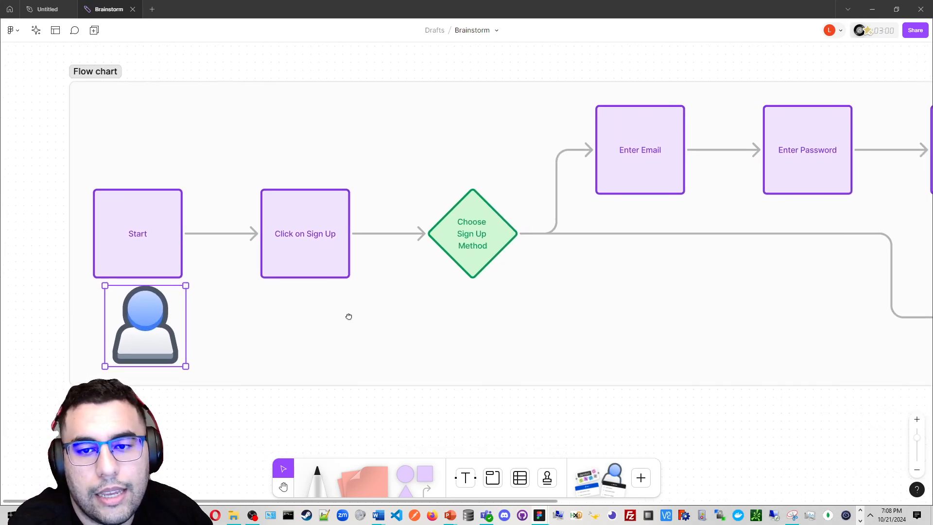
Look over the whole flow chart from start to the Account Created node
scroll(441, 331, down, 1)
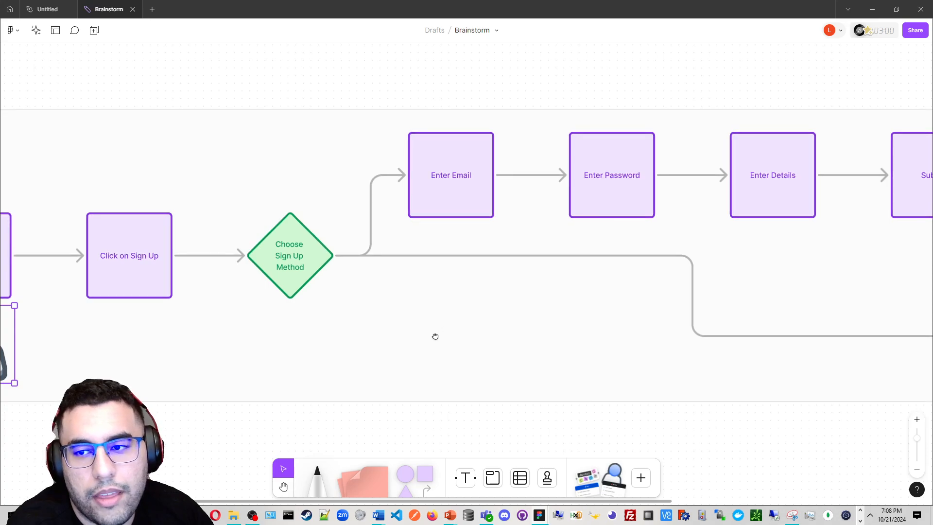
scroll(466, 334, down, 1)
scroll(418, 333, right, 5)
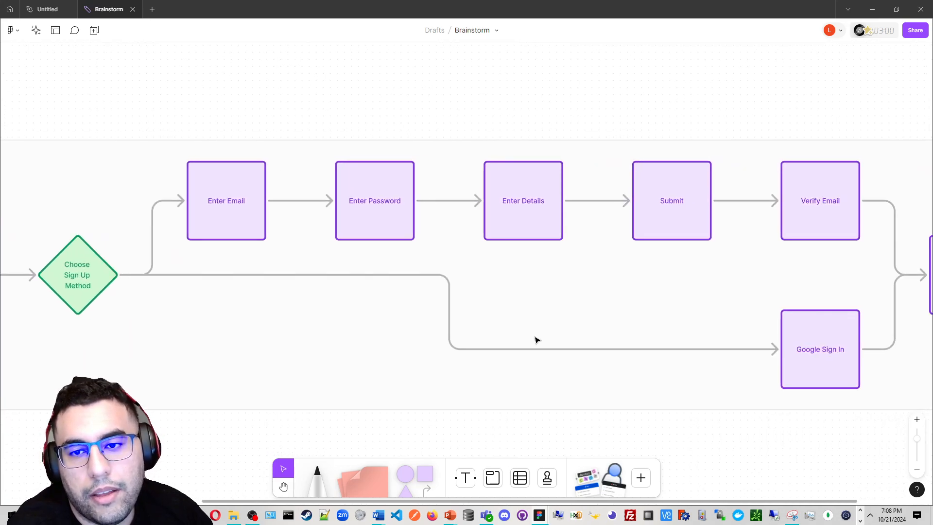
scroll(538, 337, right, 1)
drag(465, 338, 608, 300)
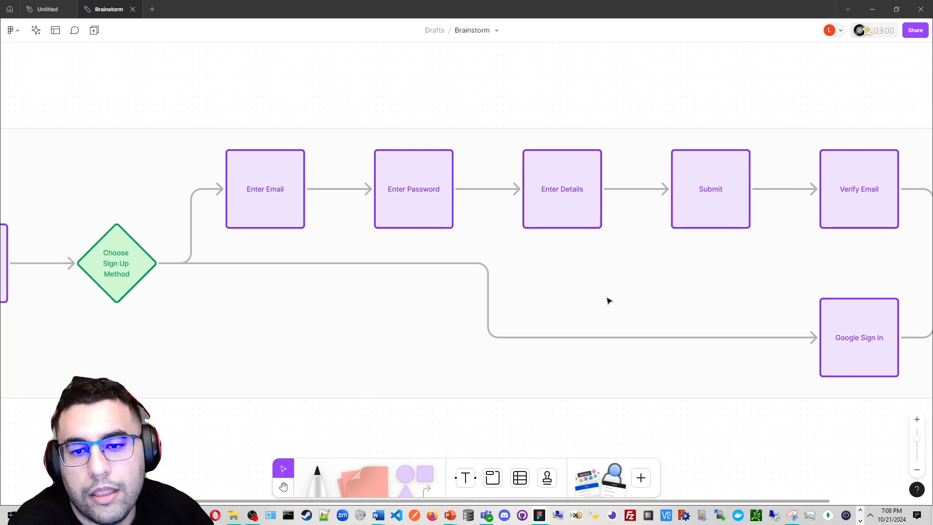
drag(286, 291, 263, 295)
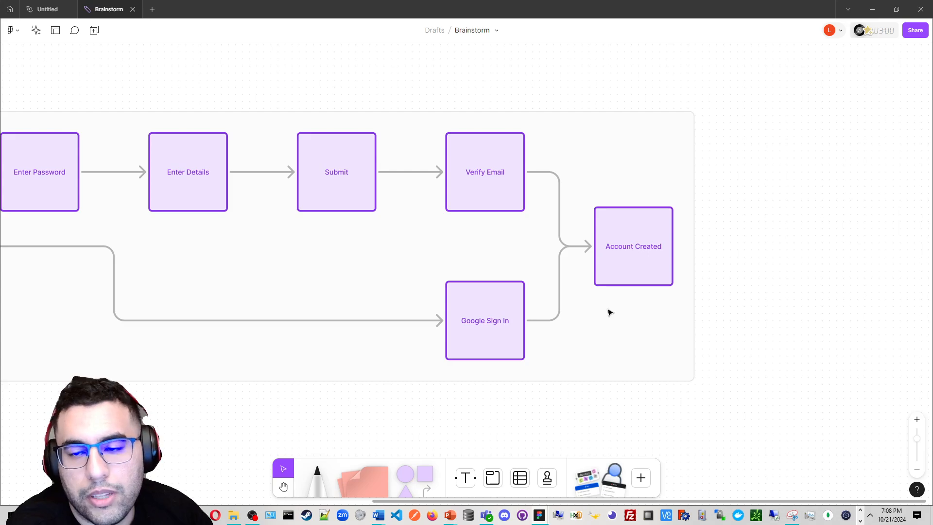
drag(607, 313, 417, 320)
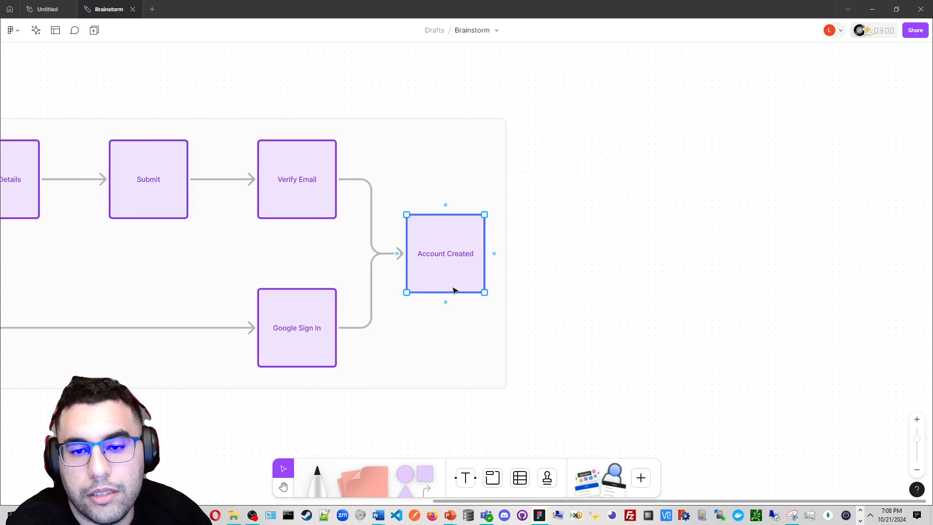
scroll(452, 290, down, 3)
scroll(670, 330, left, 5)
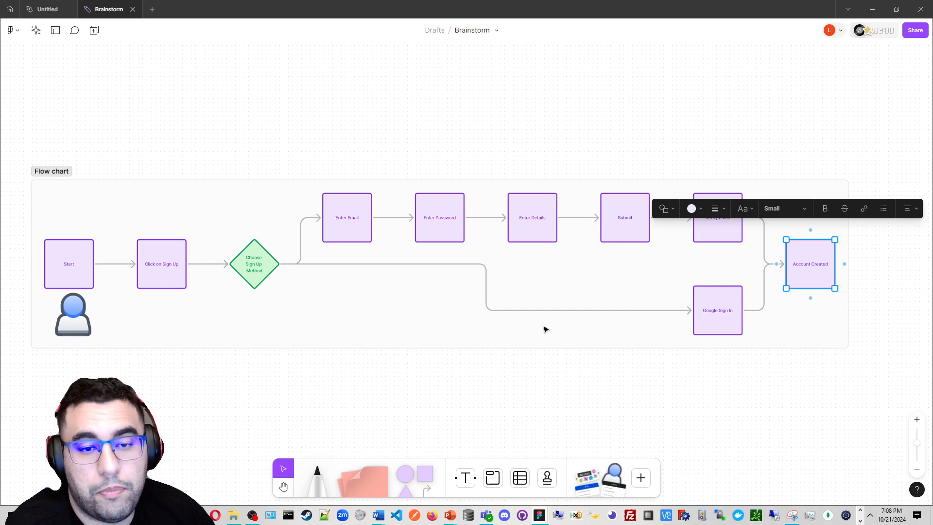
Move the Google Sign In node to sit just below Enter Email
scroll(545, 329, down, 1)
drag(486, 322, 349, 314)
click(369, 308)
drag(573, 314, 221, 294)
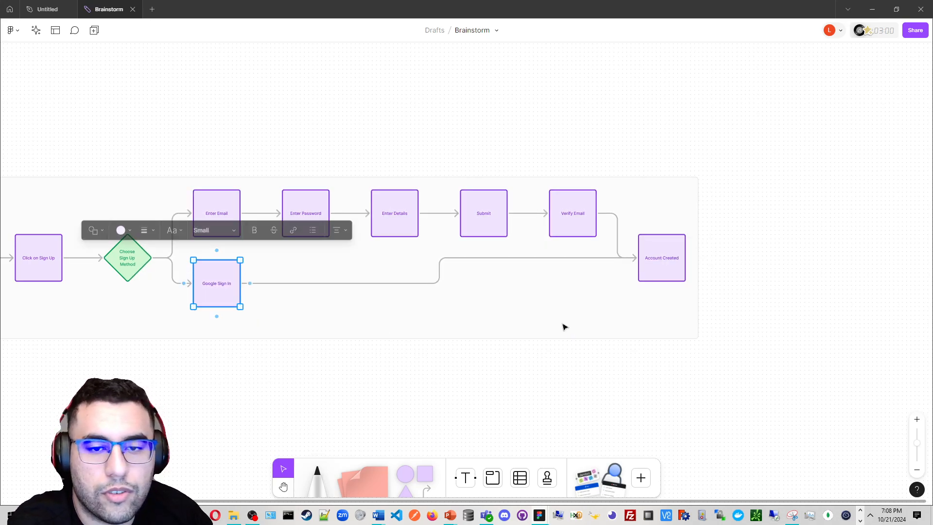
Reroute the connector from Google Sign In to Account Created so it runs straight across
click(538, 258)
drag(535, 261, 544, 286)
drag(312, 314, 679, 295)
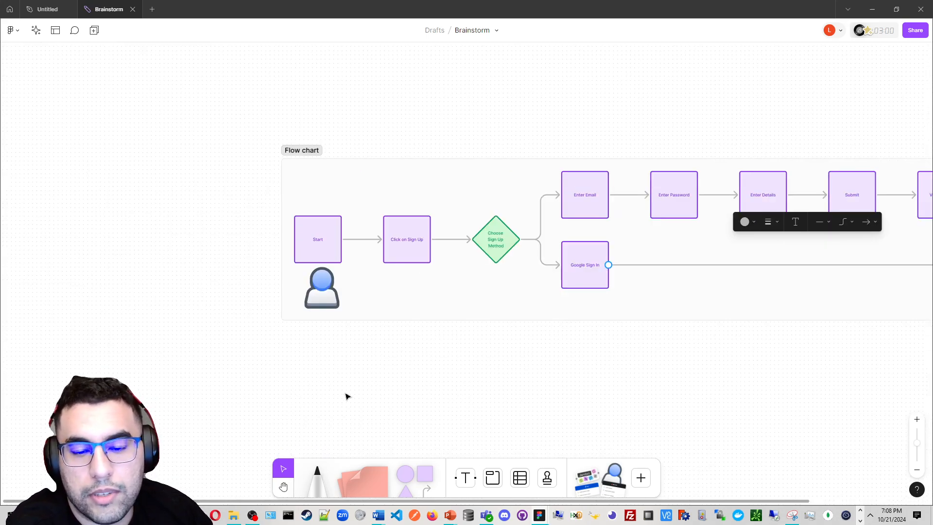
Add a sticky note reading "Auth0 will handle authentication" below the user avatar sticker
scroll(348, 396, up, 2)
drag(365, 478, 422, 350)
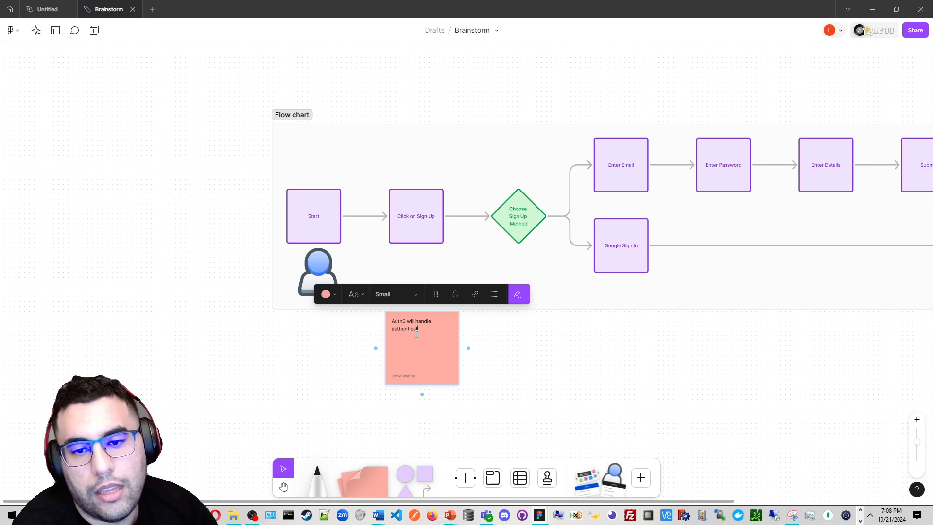
ctrl+scroll(452, 335, up, 3)
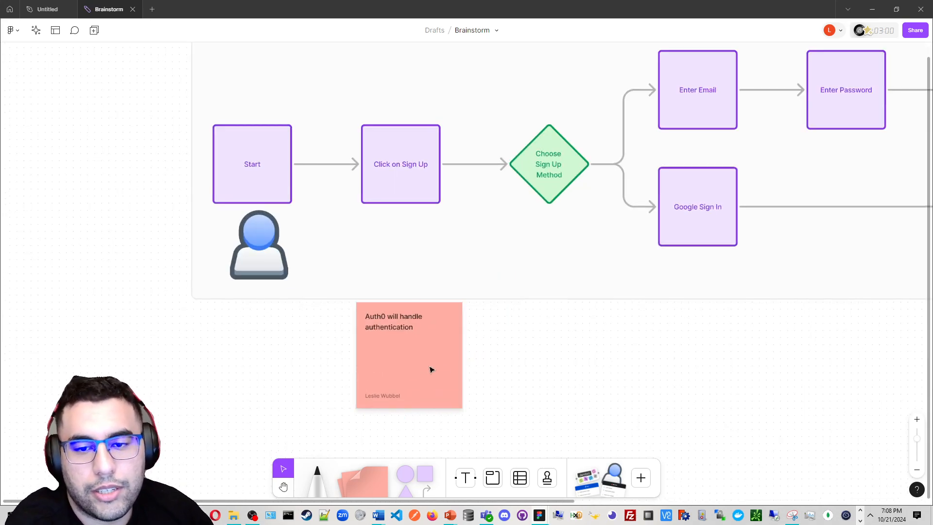
Set the sticky note's text size to Large and widen the note so the text fits on two lines
key(Escape)
click(395, 284)
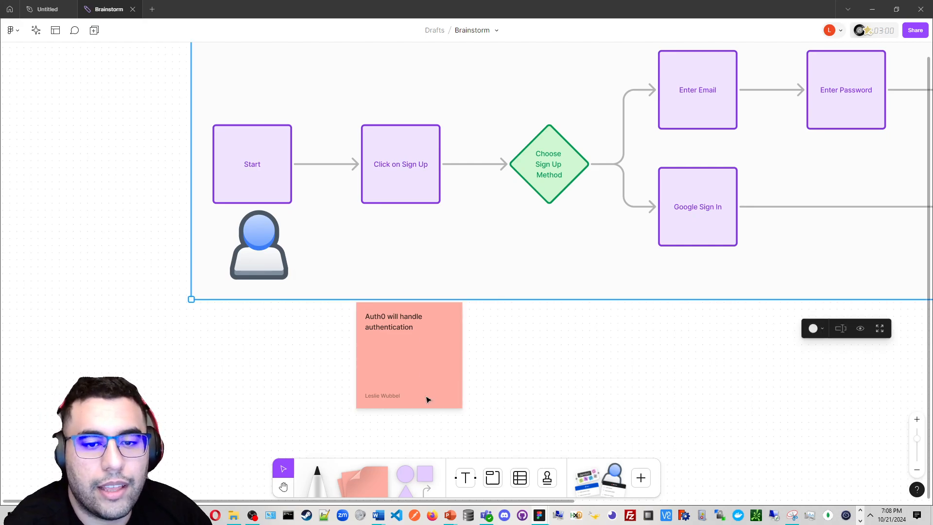
click(427, 396)
click(397, 280)
click(389, 305)
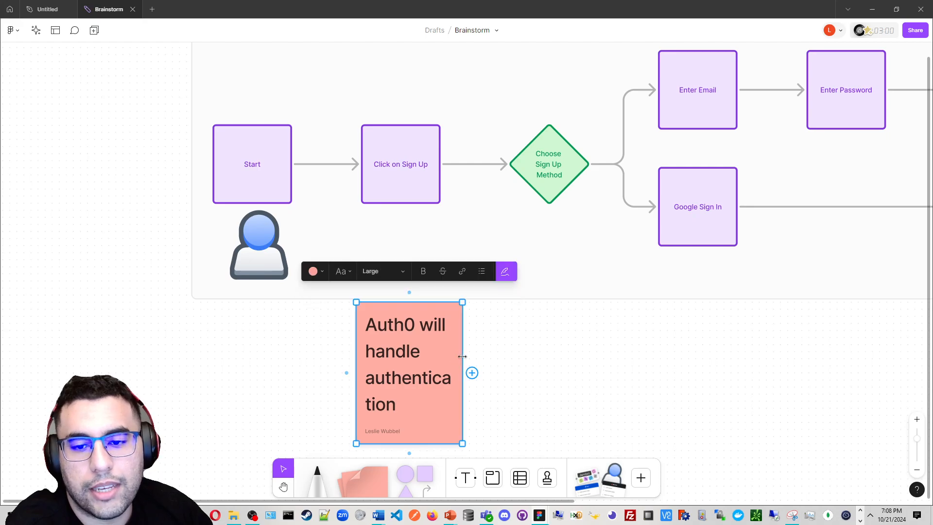
mouse_move(462, 367)
mouse_down()
mouse_move(496, 351)
mouse_move(474, 356)
mouse_up()
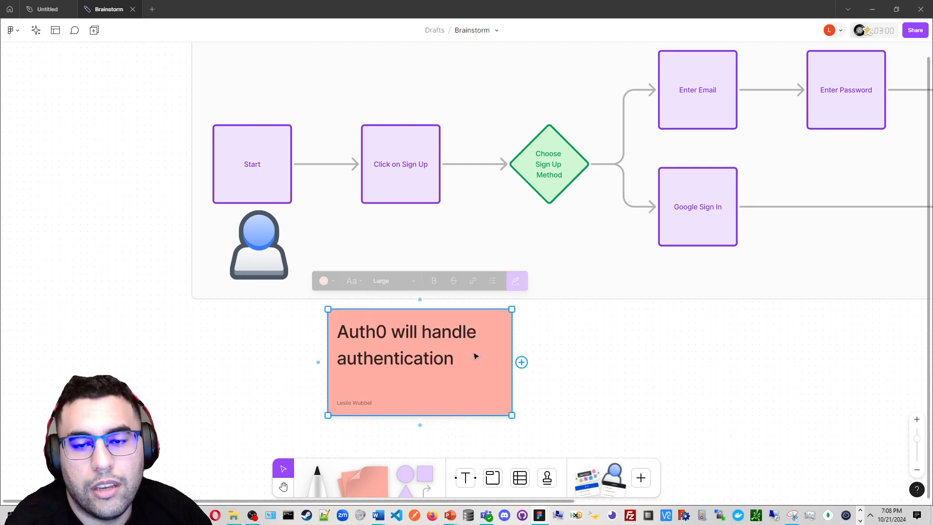
Rename the flow chart section to Sign Ups
scroll(474, 356, down, 3)
drag(620, 352, 358, 349)
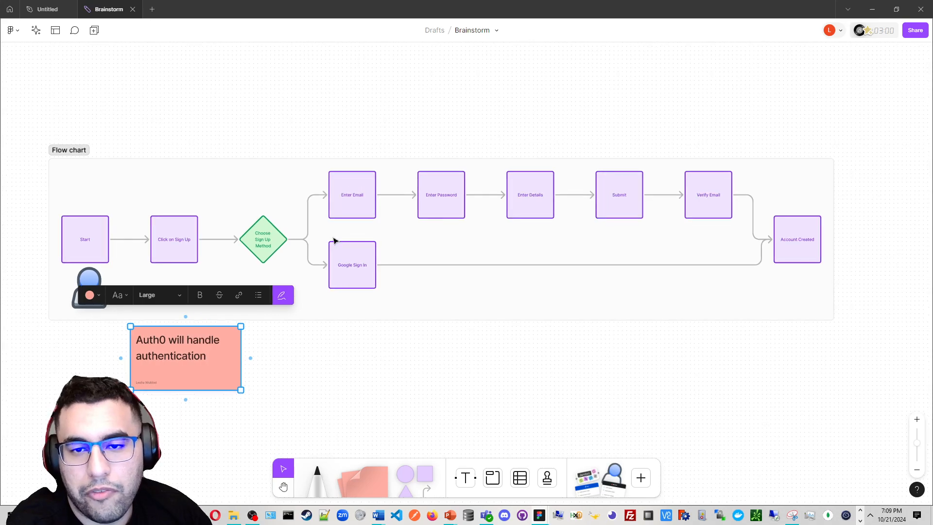
click(81, 150)
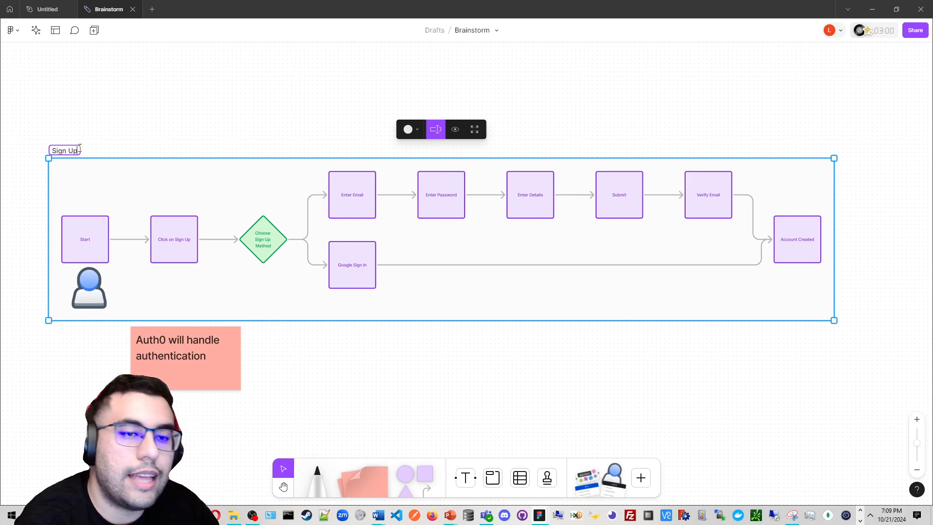
click(218, 80)
drag(259, 120, 305, 116)
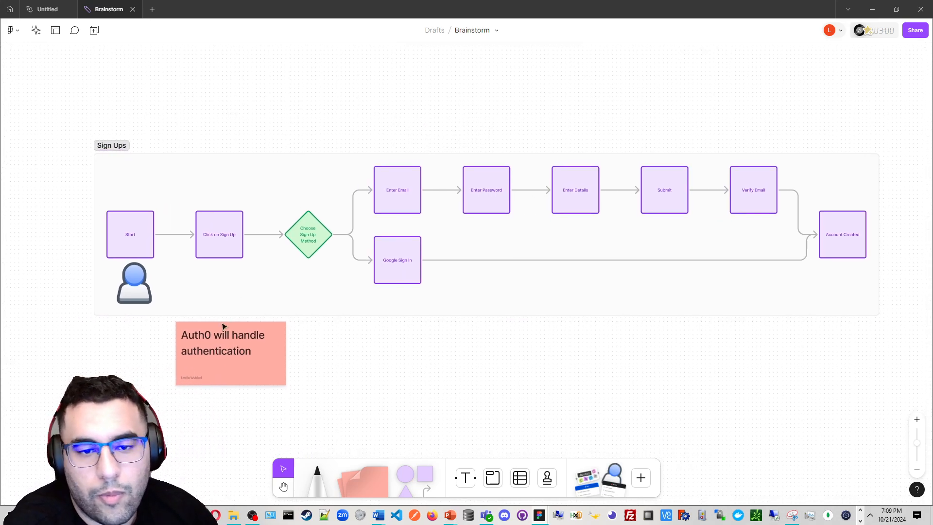
click(314, 363)
drag(272, 362, 317, 365)
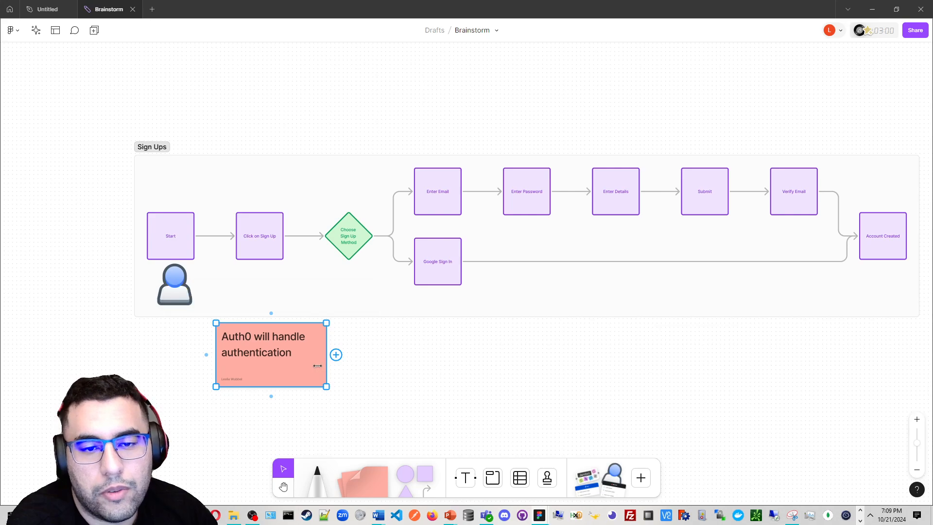
click(498, 424)
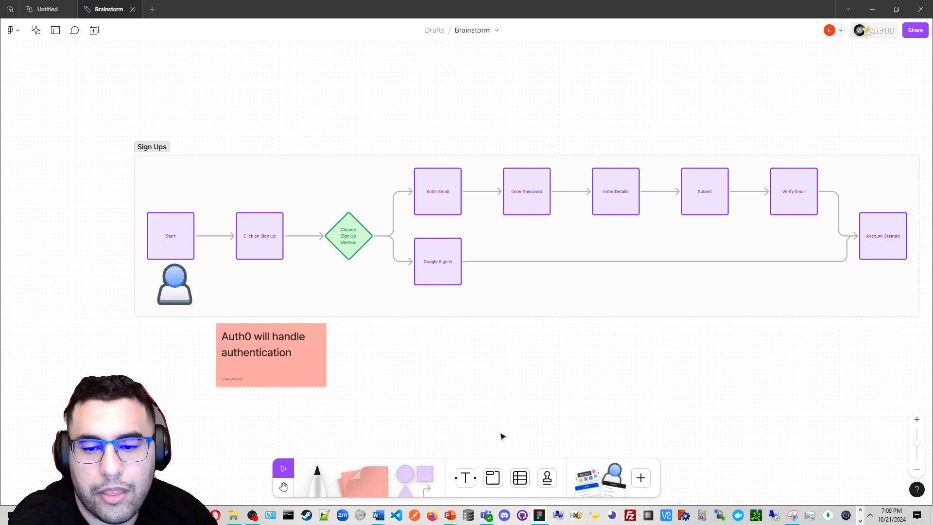
Insert the UML diagram template from the Diagramming templates
click(56, 39)
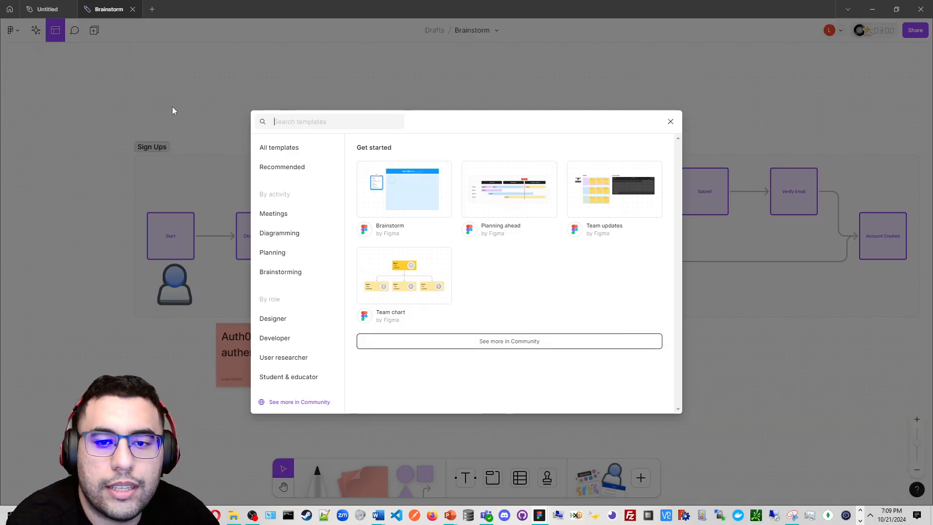
mouse_move(439, 183)
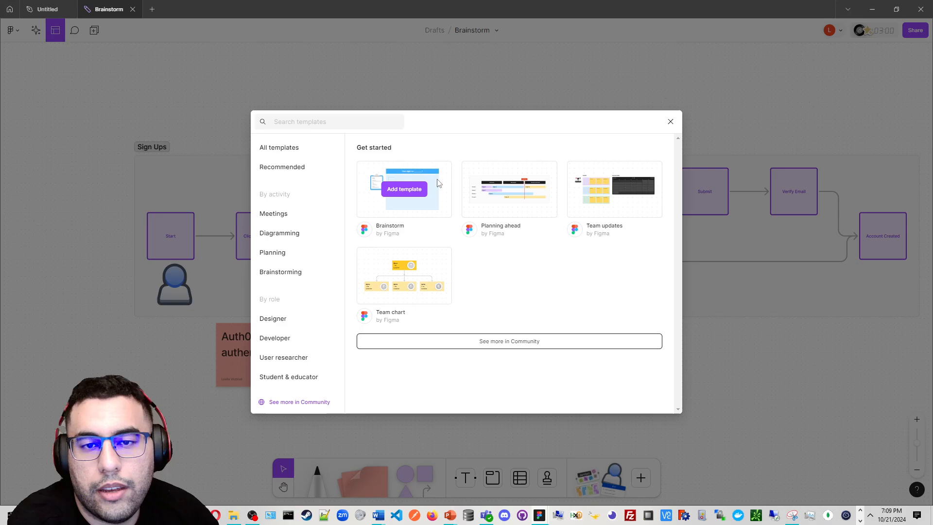
mouse_move(516, 201)
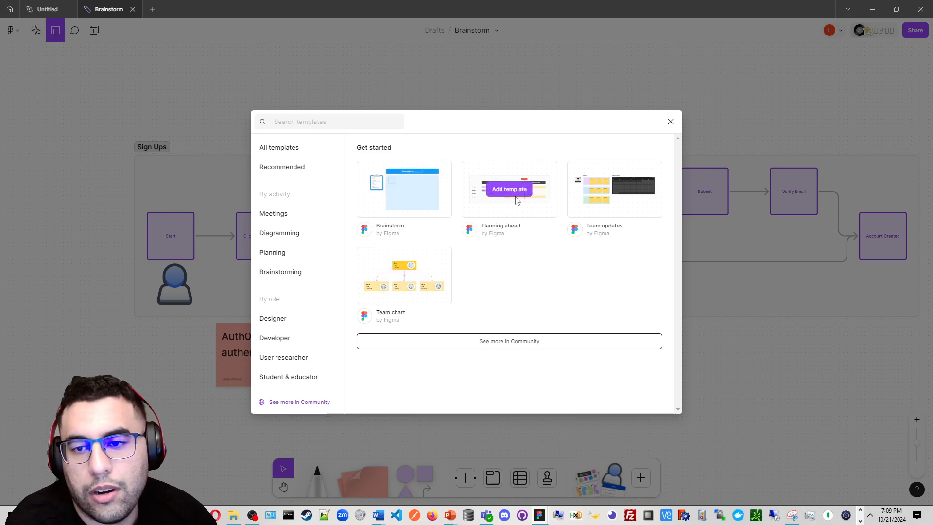
click(277, 212)
click(280, 235)
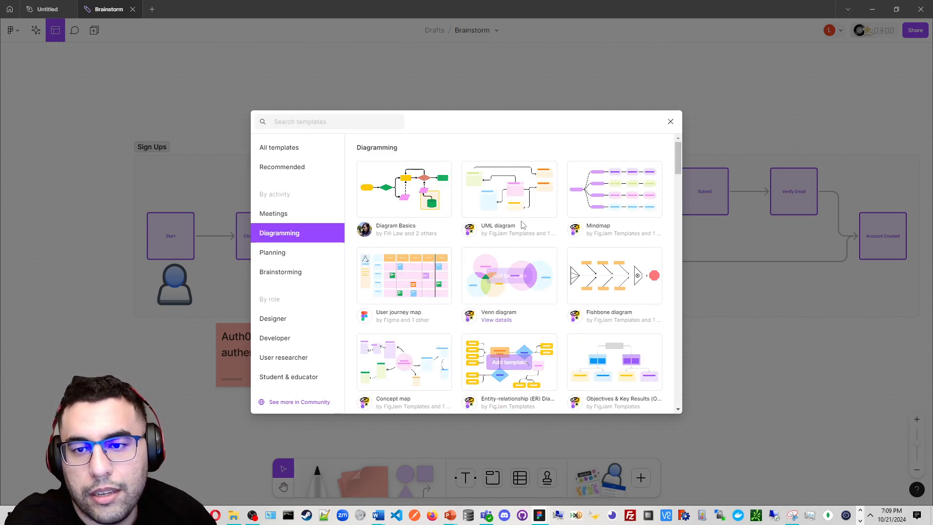
click(509, 189)
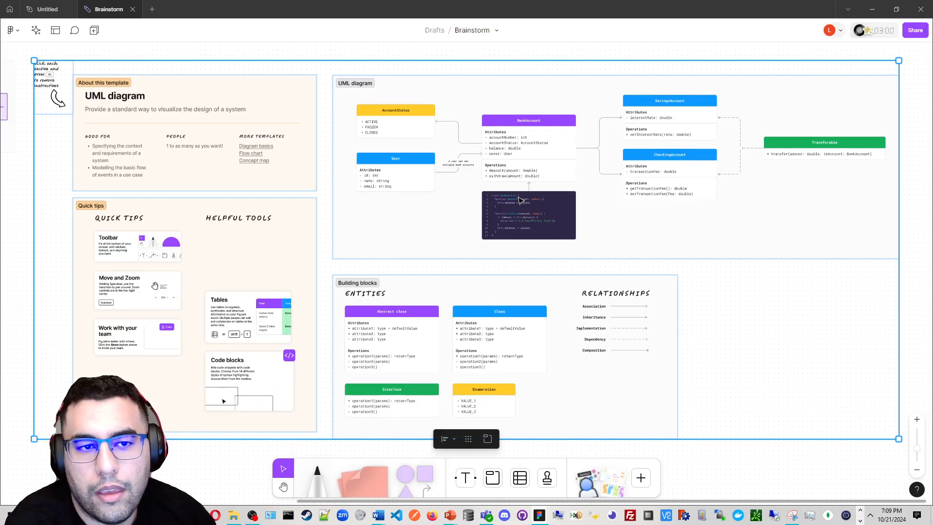
Place the UML diagram template below the Sign Ups section
drag(444, 233, 273, 339)
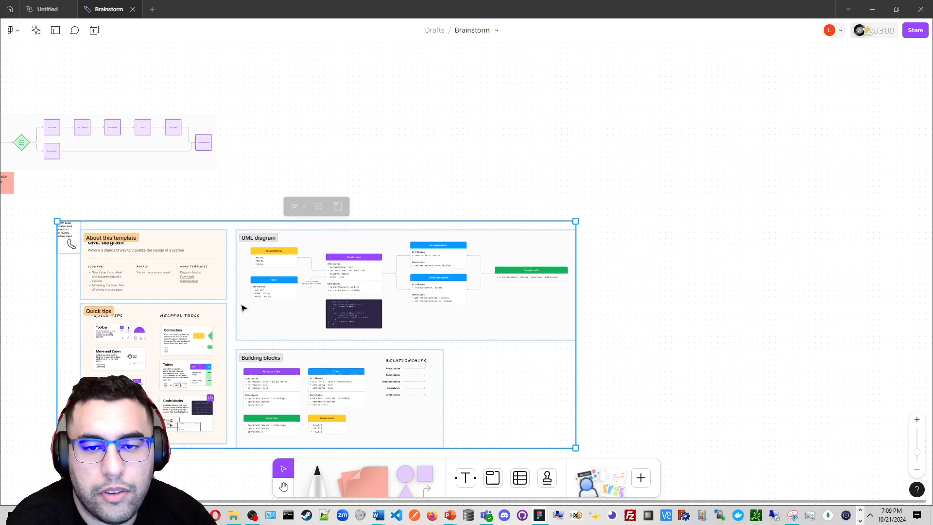
drag(258, 302, 634, 279)
drag(621, 286, 335, 208)
scroll(344, 244, up, 1)
scroll(272, 252, up, 5)
scroll(335, 209, down, 2)
drag(426, 206, 348, 72)
scroll(346, 270, up, 1)
scroll(346, 270, down, 3)
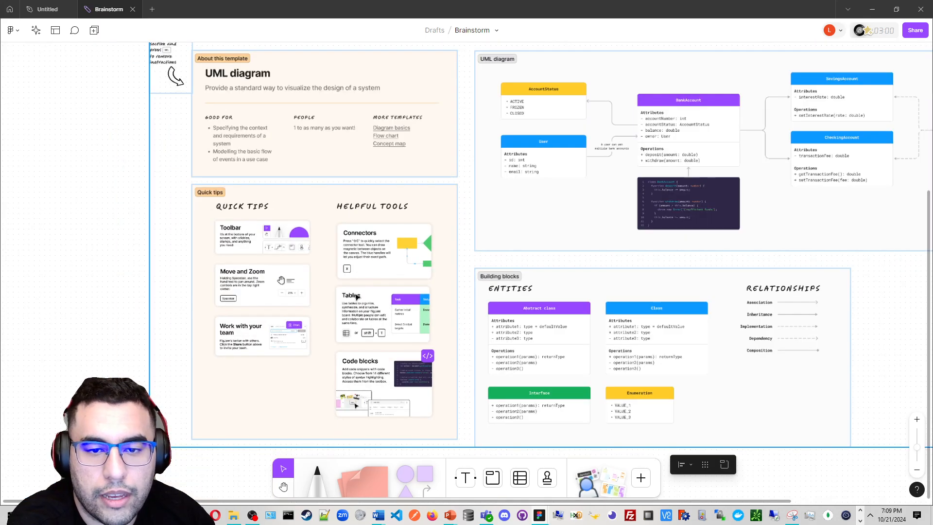
scroll(437, 58, down, 1)
scroll(354, 135, up, 6)
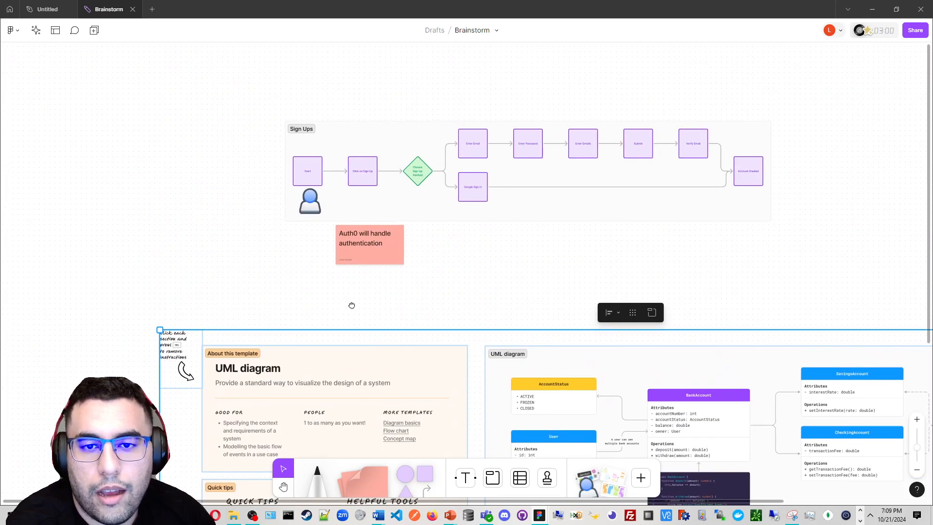
Draw a freehand scribble with the marker on an empty area of the board
scroll(365, 211, up, 4)
scroll(372, 243, up, 3)
scroll(370, 330, up, 6)
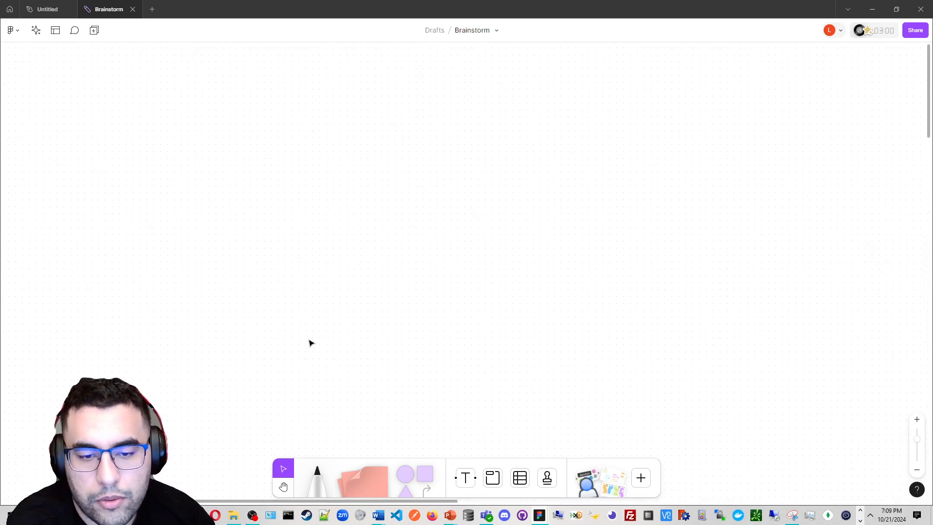
key(m)
mouse_move(214, 299)
mouse_down()
mouse_move(274, 293)
mouse_move(260, 319)
mouse_up()
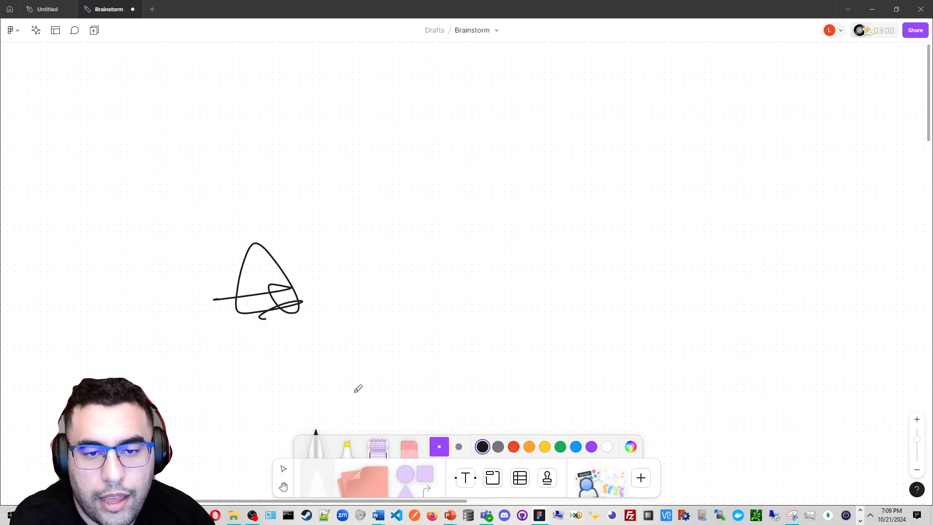
Add a triangle next to the scribble and a square shape above it
click(408, 468)
drag(406, 486, 359, 204)
click(426, 473)
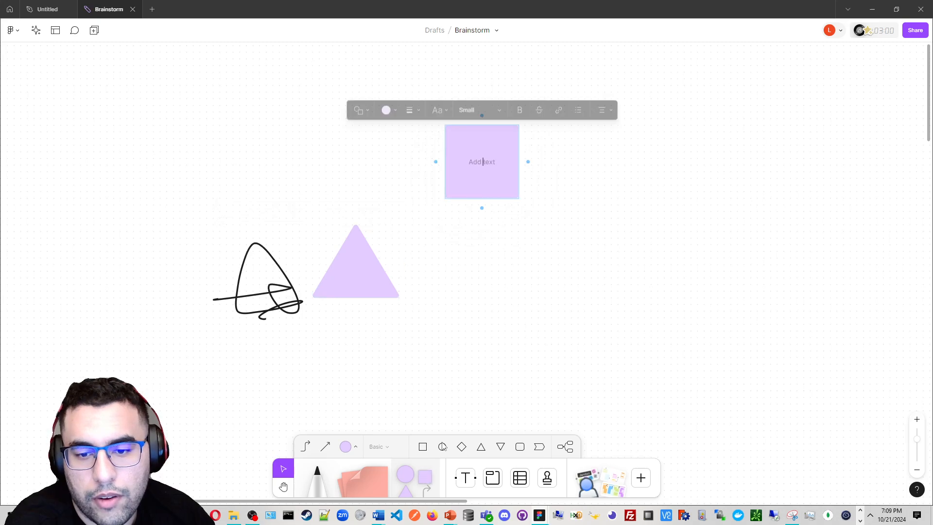
Draw a chevron shape about 160 wide beside the triangle and place a mind map to its right
click(538, 447)
drag(478, 237, 623, 304)
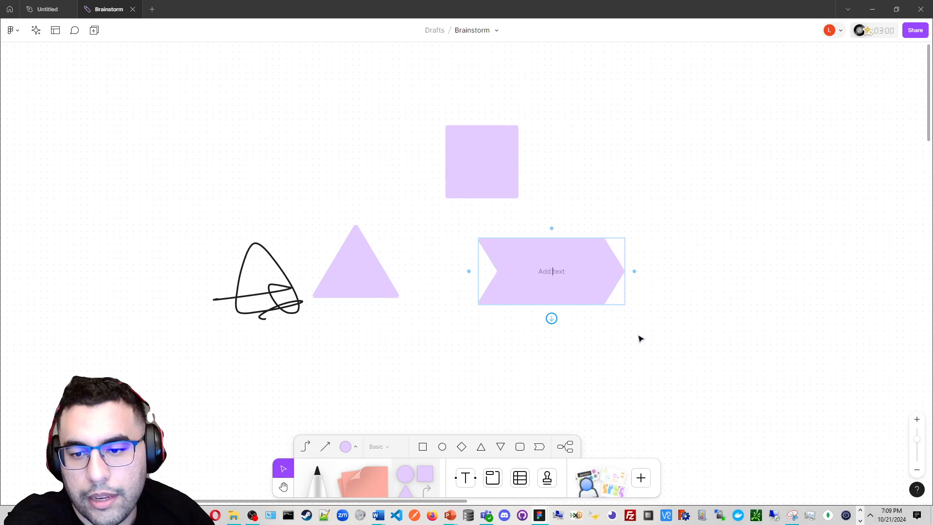
click(570, 453)
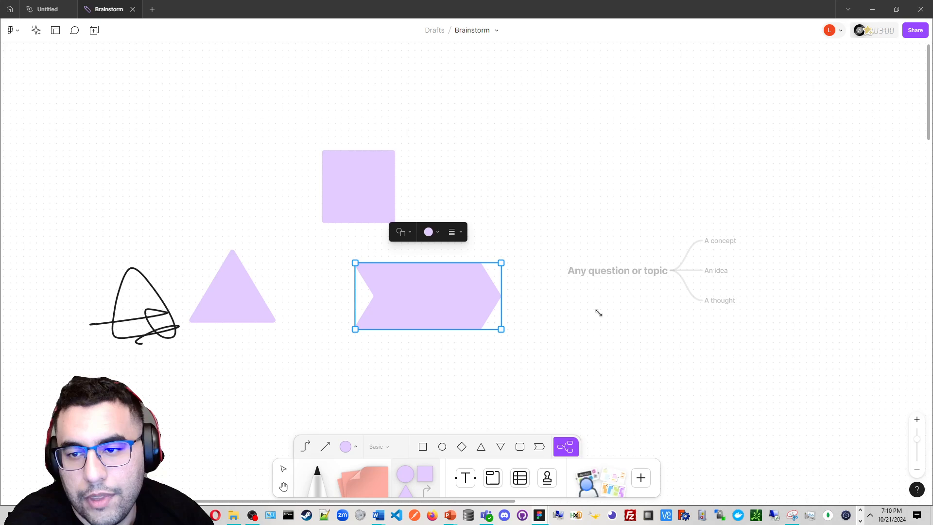
click(598, 312)
click(620, 362)
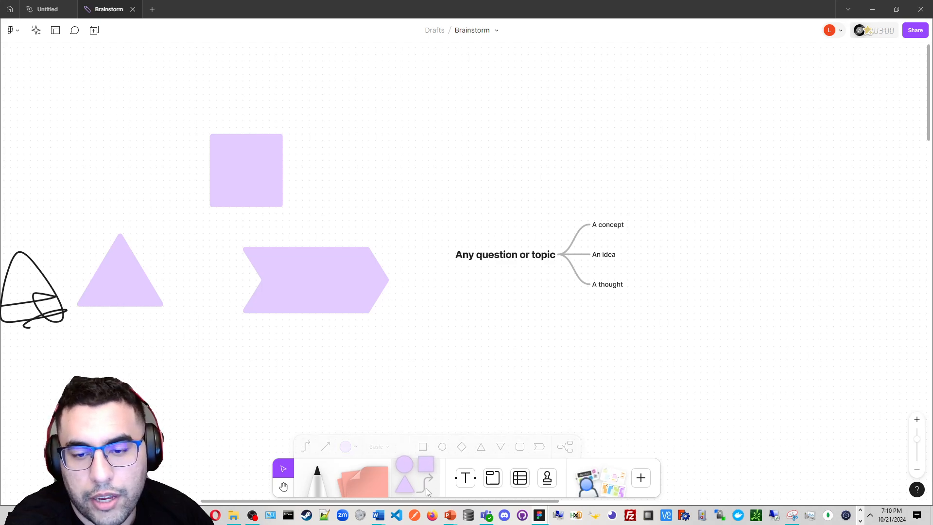
Draw a connector from the chevron's right end downward and attach a new square shape at its end
drag(425, 487, 387, 279)
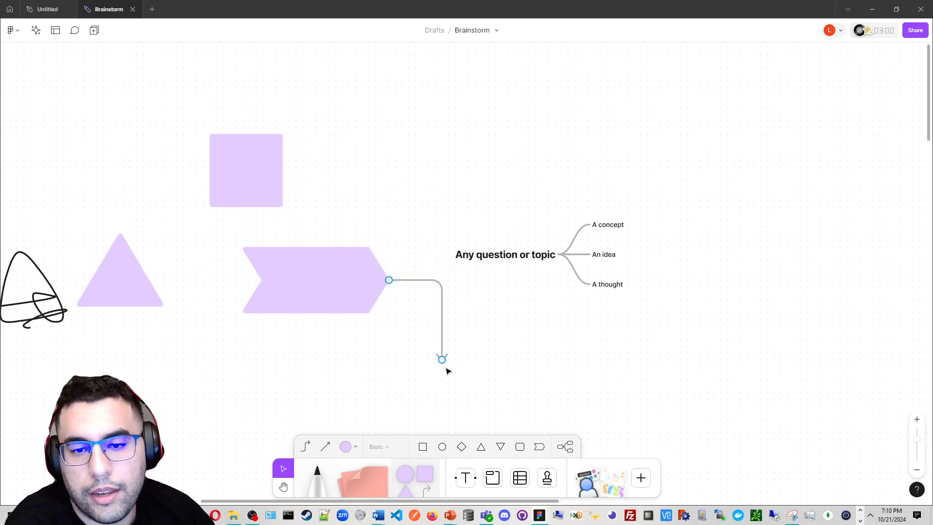
drag(520, 377, 381, 353)
click(425, 346)
click(429, 335)
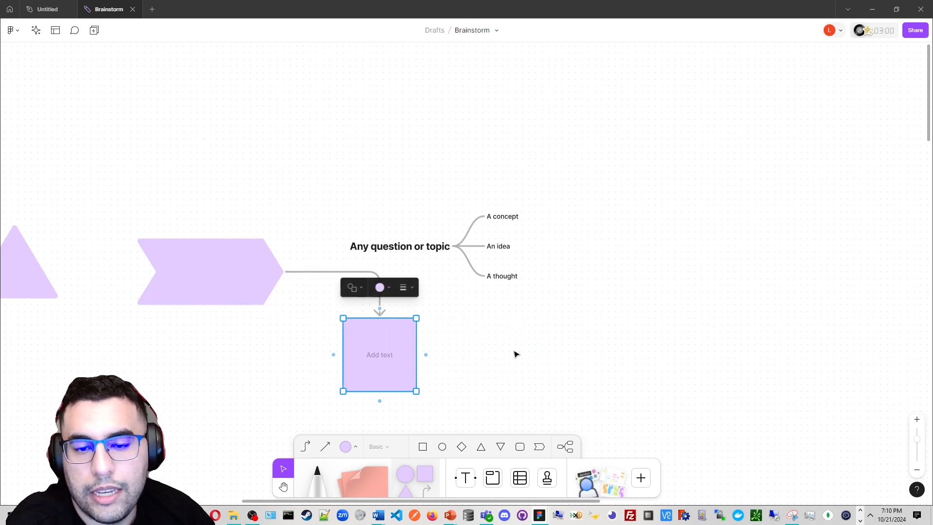
click(515, 354)
scroll(522, 353, down, 3)
scroll(528, 349, left, 1)
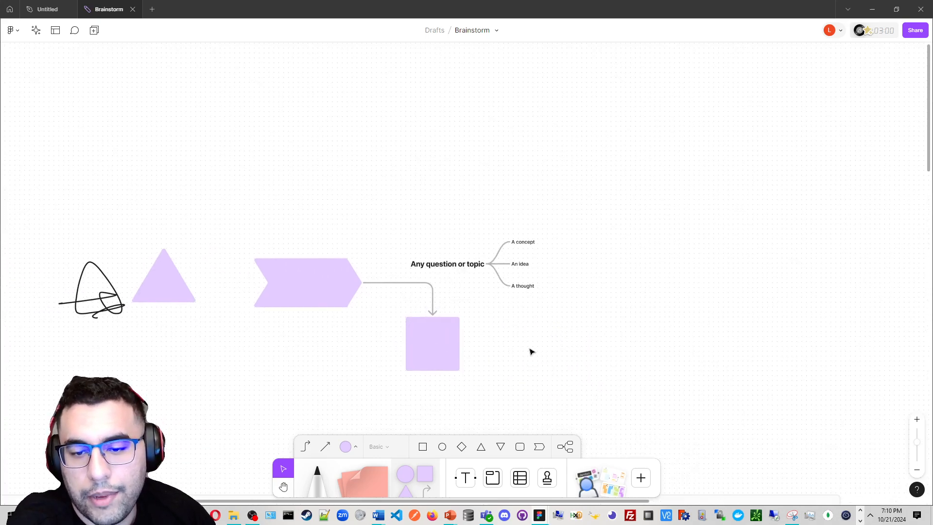
Label the square below the connector with the text "Test"
click(465, 478)
scroll(437, 346, up, 3)
click(400, 322)
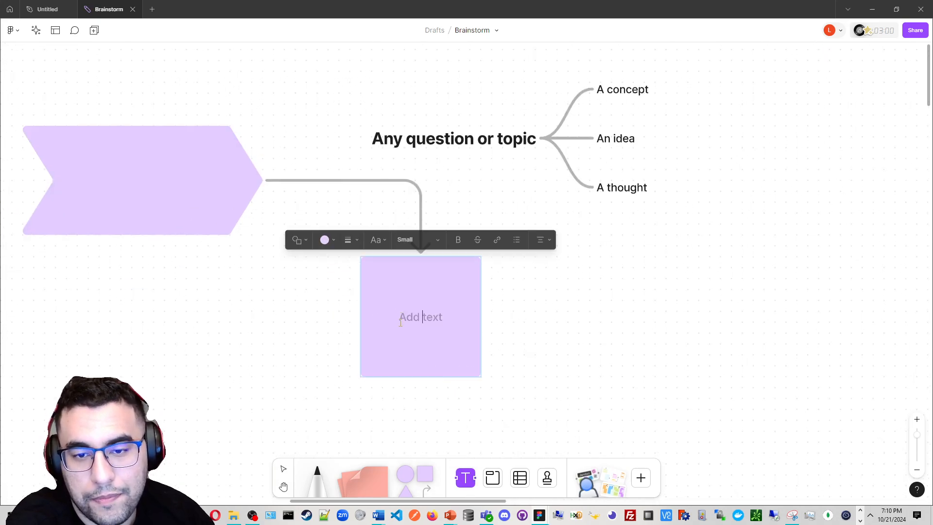
click(430, 351)
text(Test)
Add a free text label "TEst" to the right of the square
click(625, 350)
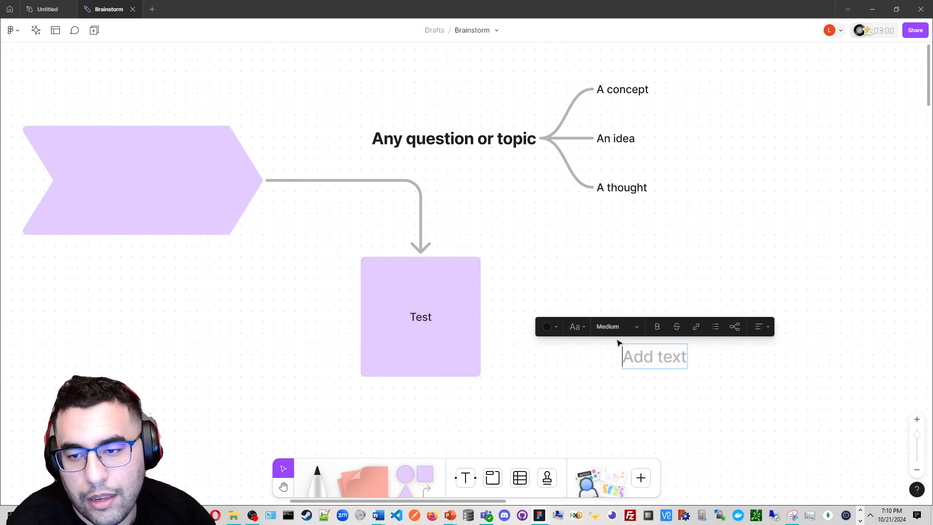
text(TEst)
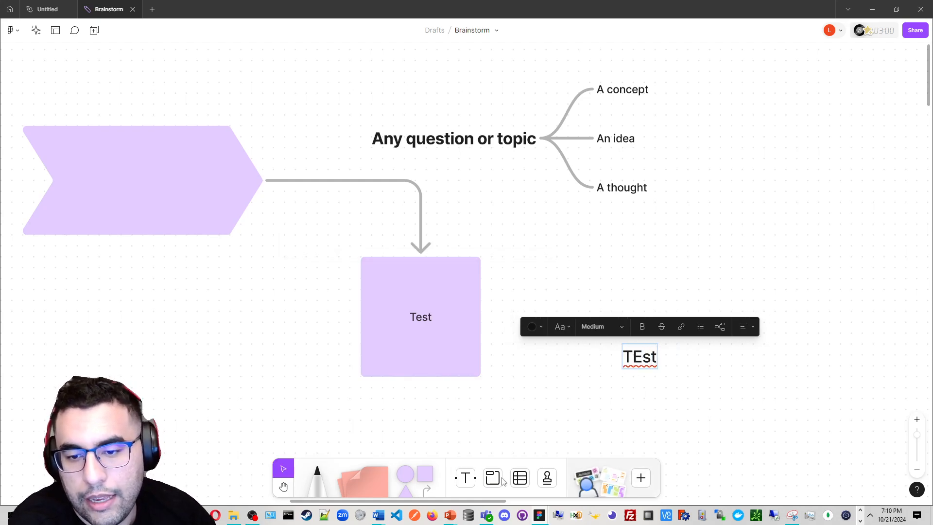
key(Escape)
Enclose the scribble, shapes, mind map and text label in a new section
scroll(466, 348, down, 5)
scroll(430, 349, down, 5)
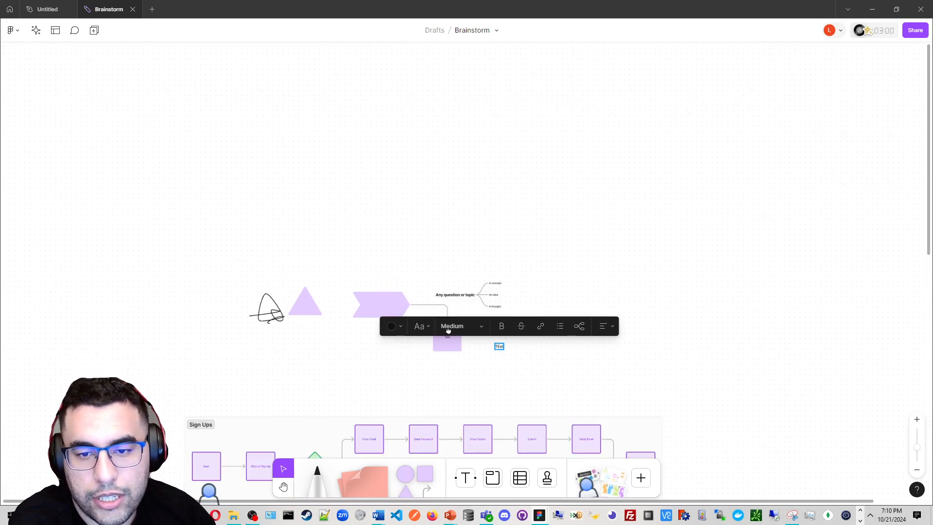
click(498, 482)
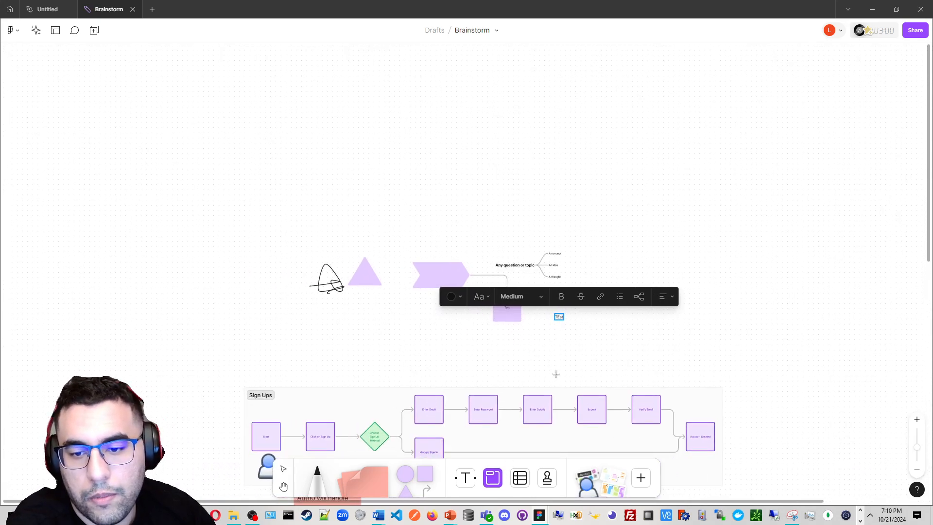
mouse_move(611, 354)
mouse_down()
mouse_move(555, 321)
mouse_move(241, 205)
mouse_move(362, 234)
mouse_move(317, 239)
mouse_up()
Delete the new section, then undo back to before the section was created
scroll(286, 301, down, 5)
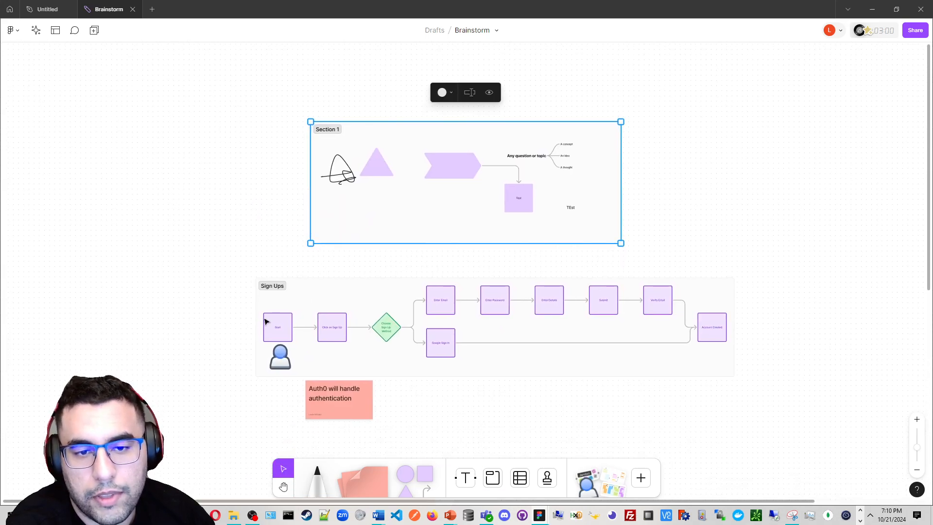
click(290, 288)
scroll(374, 282, up, 2)
click(425, 281)
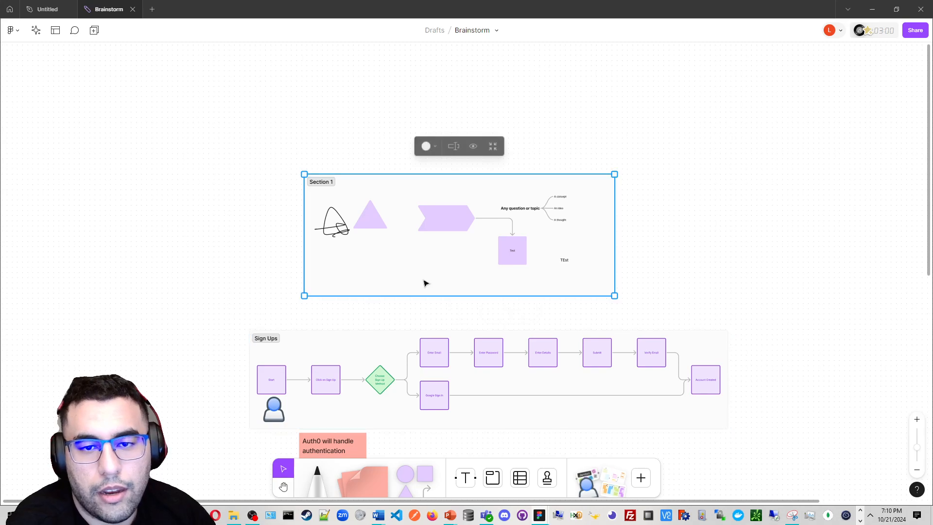
key(Delete)
key(ctrl+z)
key(ctrl+z)
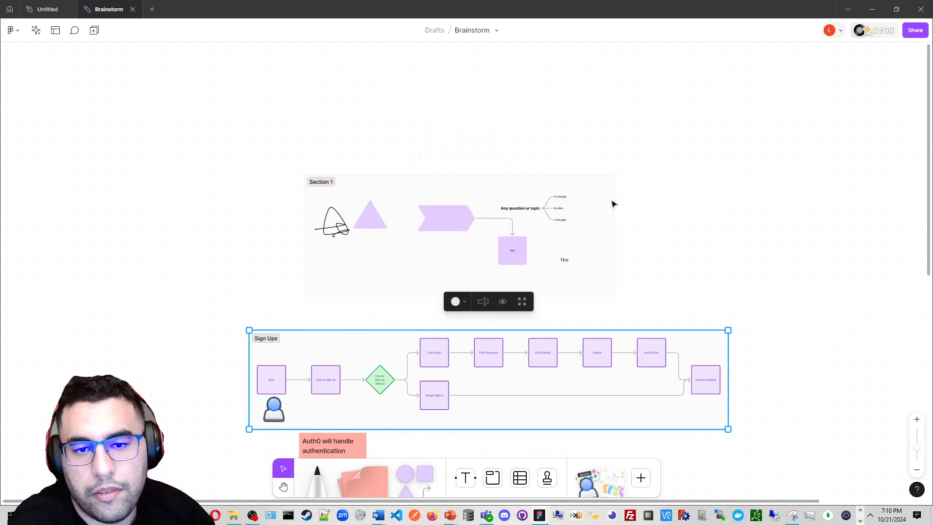
click(611, 200)
key(ctrl+z)
Select the scribble, shapes, mind map and text labels above the Sign Ups section and delete them
drag(652, 140, 301, 293)
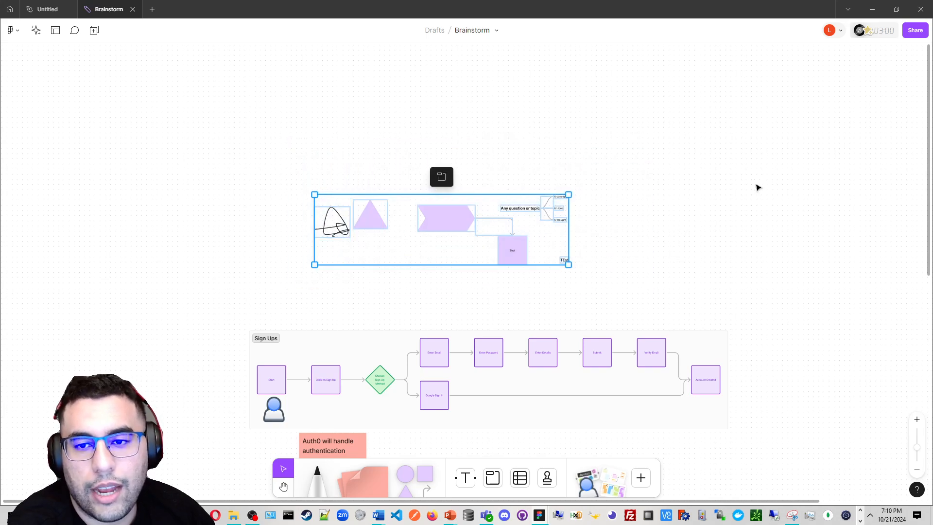
drag(757, 188, 495, 221)
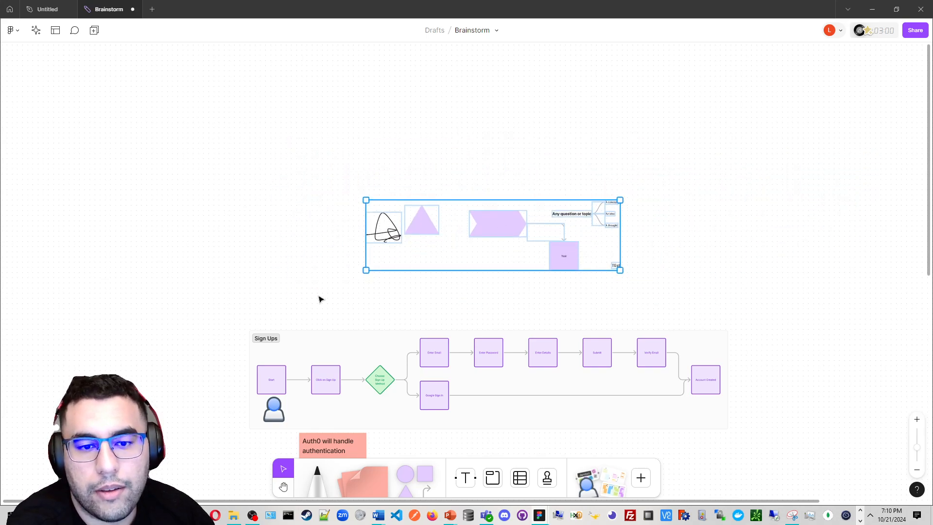
click(267, 344)
mouse_move(275, 344)
mouse_down()
mouse_move(271, 87)
mouse_move(243, 318)
mouse_move(268, 341)
mouse_up()
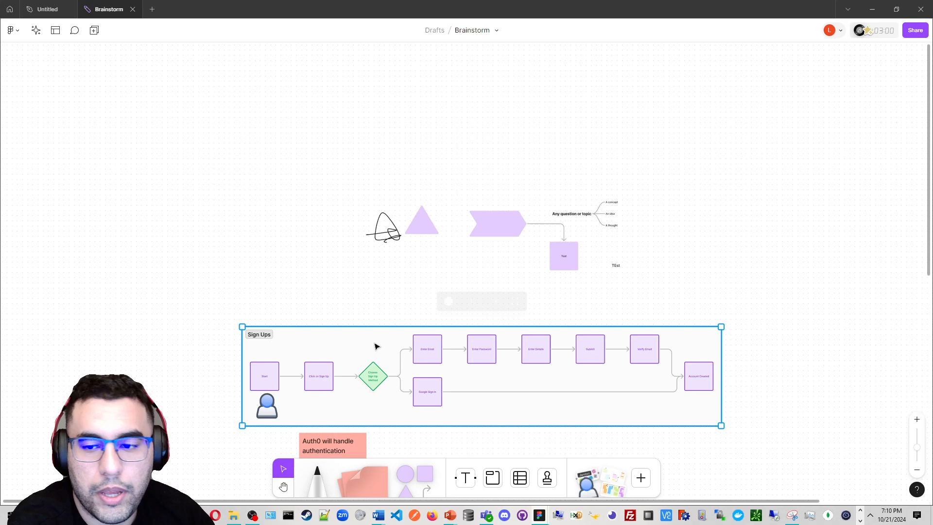
mouse_move(695, 148)
mouse_down()
mouse_move(348, 274)
mouse_move(374, 270)
mouse_move(269, 297)
mouse_move(281, 303)
mouse_up()
scroll(624, 253, down, 8)
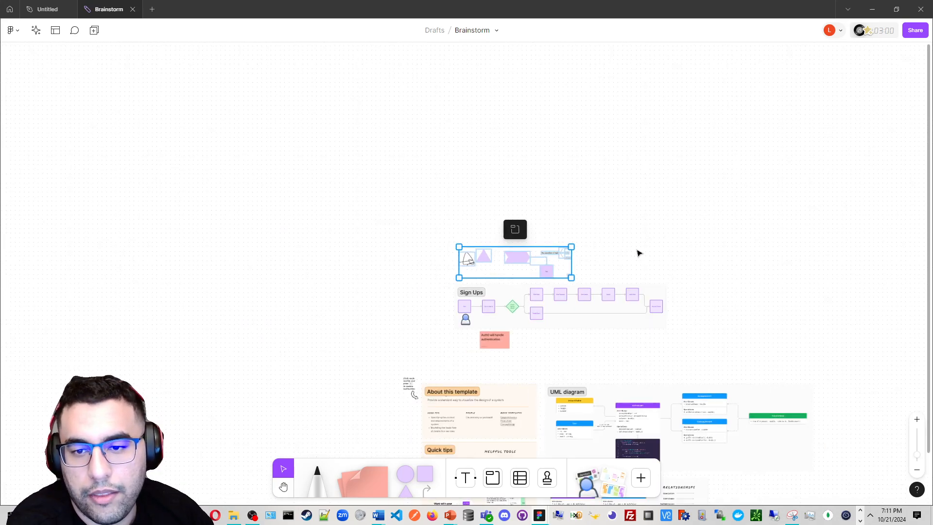
drag(636, 252, 491, 220)
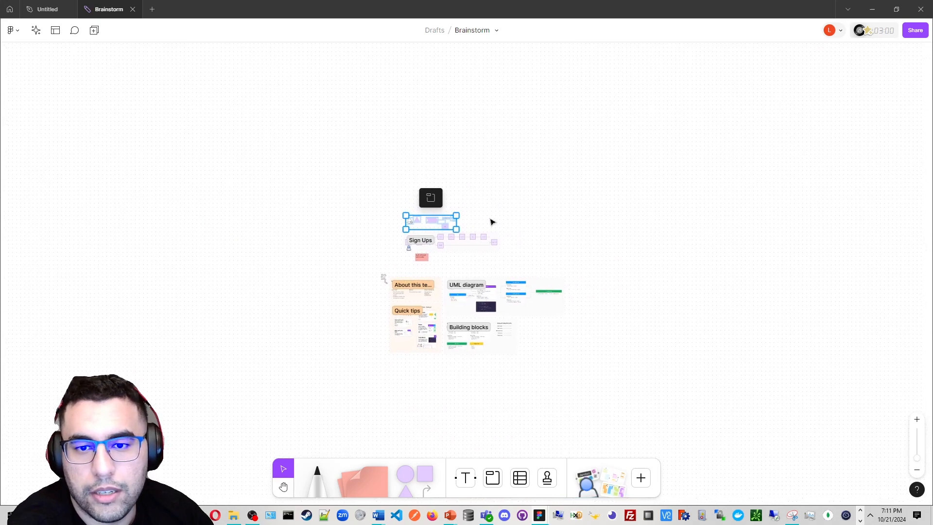
scroll(430, 252, up, 6)
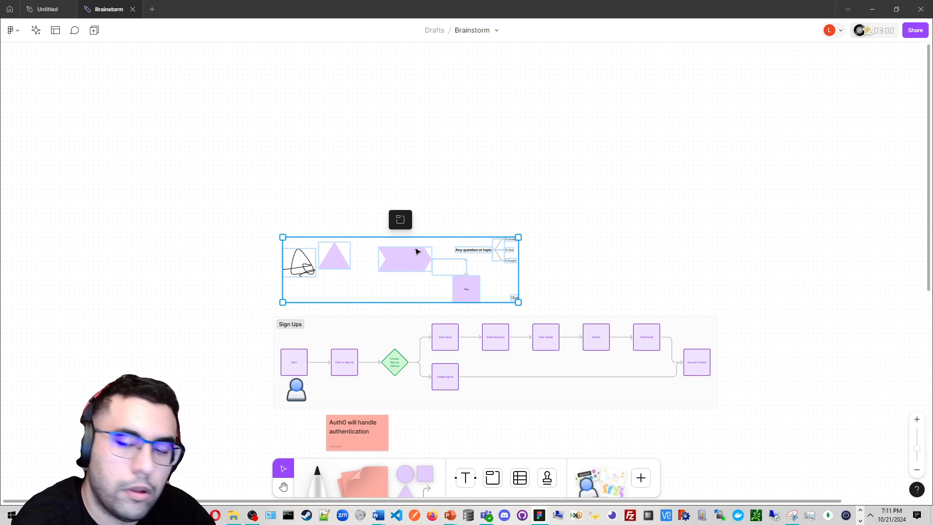
scroll(416, 252, down, 3)
scroll(415, 254, up, 8)
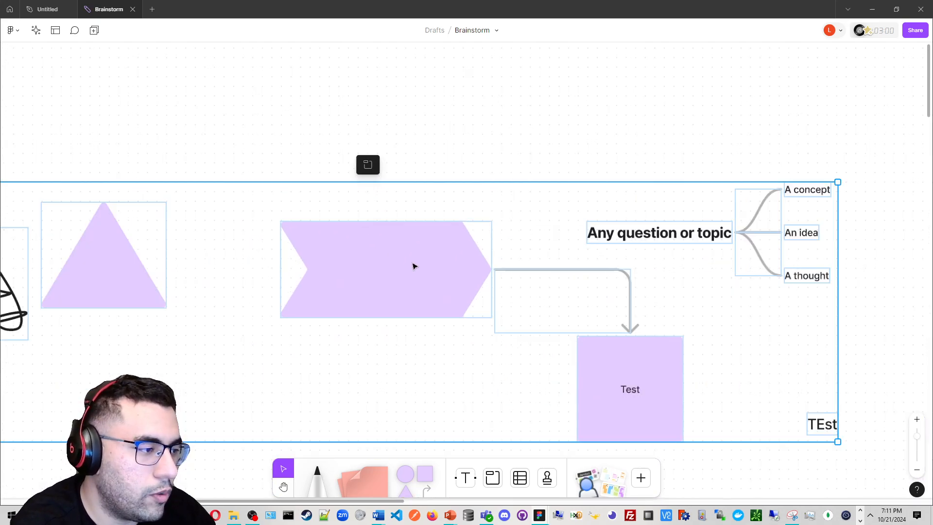
scroll(414, 266, down, 5)
drag(410, 262, 415, 220)
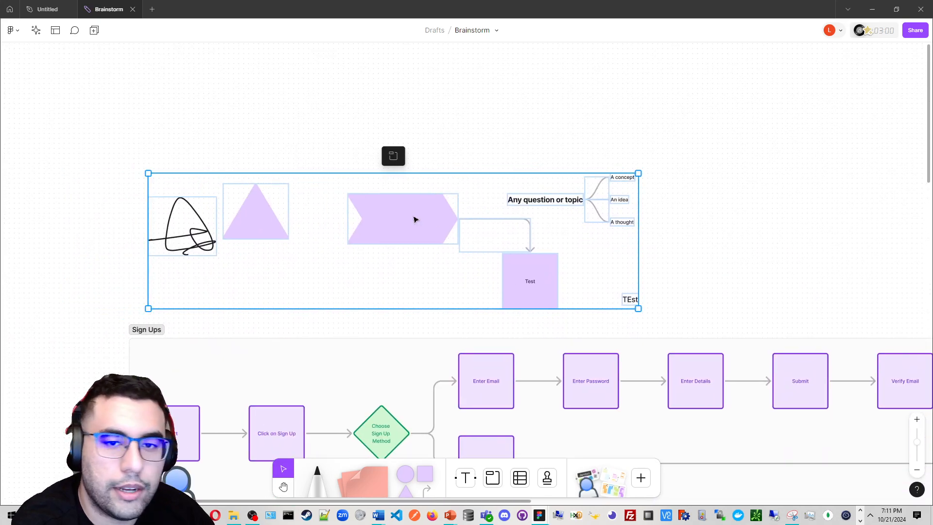
scroll(487, 225, up, 1)
key(Delete)
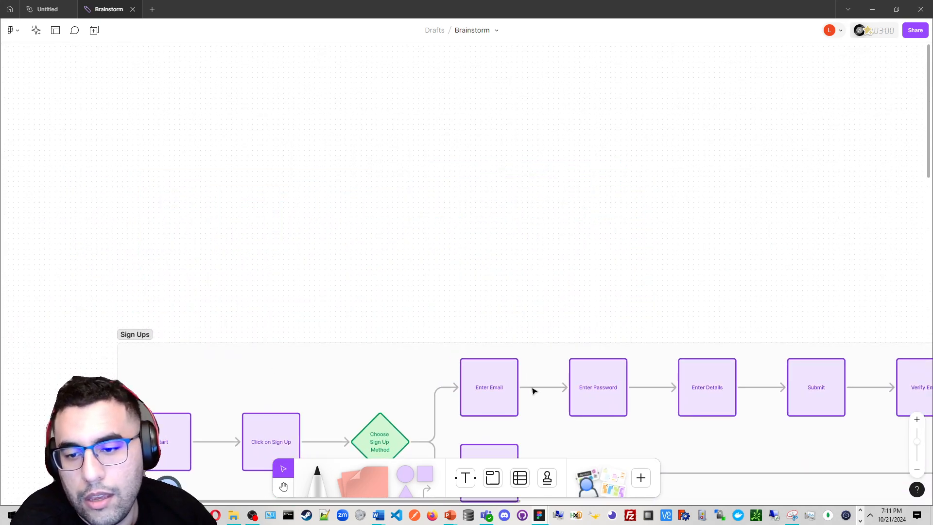
Insert a table of 5 rows and 6 columns just above the Sign Ups section
click(519, 478)
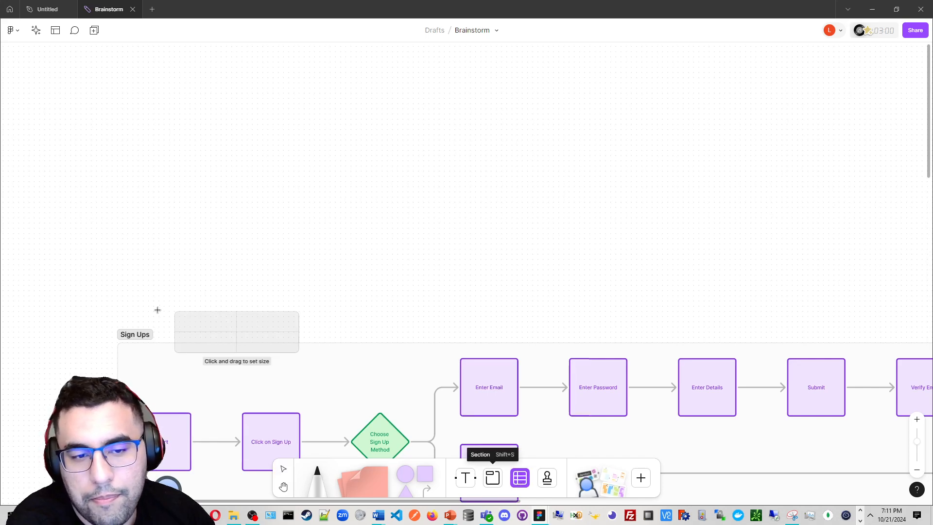
drag(138, 214, 460, 304)
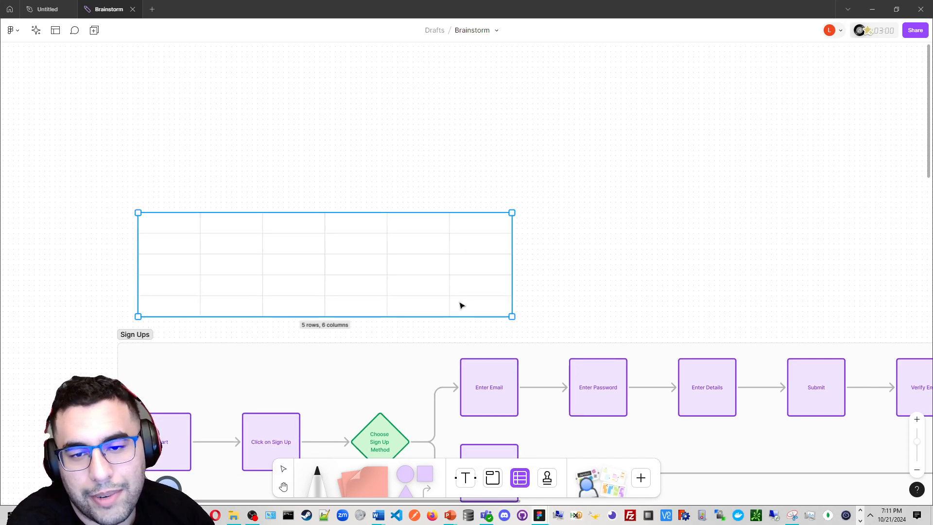
Stamp two thumbs-up stickers into the table's rightmost column
click(554, 480)
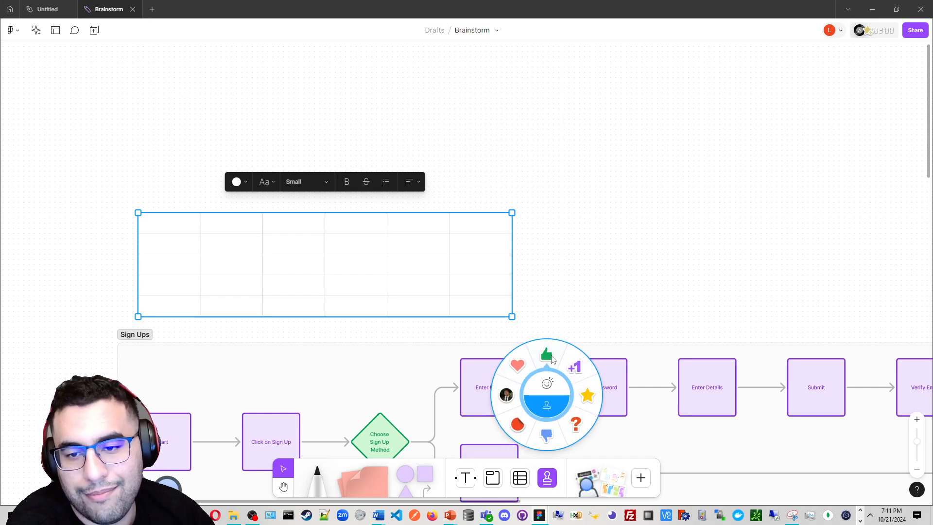
click(546, 355)
click(475, 261)
click(459, 295)
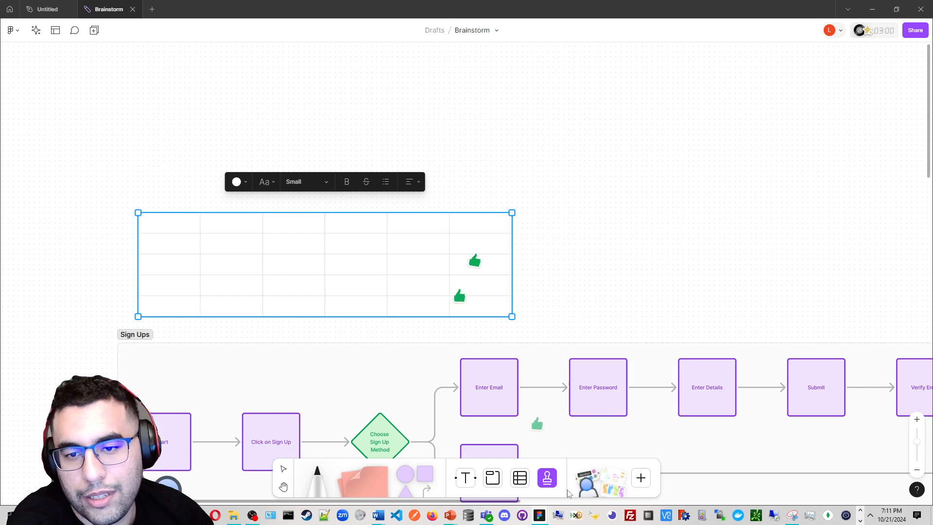
mouse_move(592, 489)
mouse_down()
mouse_move(596, 480)
mouse_move(583, 498)
mouse_move(597, 489)
mouse_up()
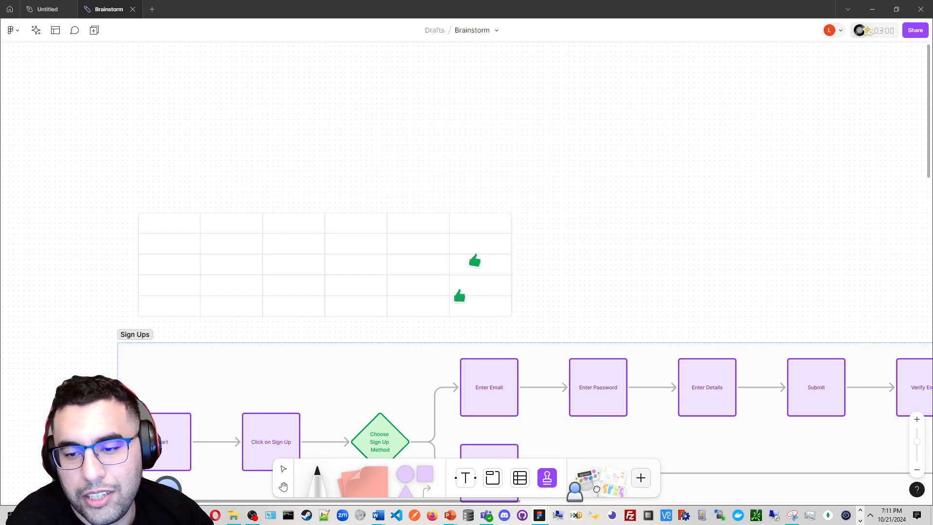
Review the table, Sign Ups flow chart and sticky note on the board
scroll(395, 299, down, 3)
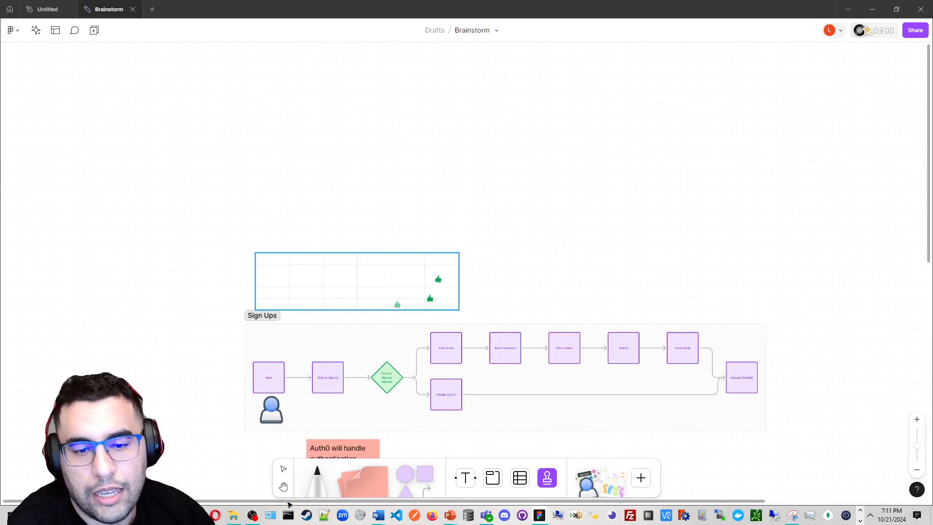
click(284, 470)
scroll(283, 279, down, 3)
scroll(282, 265, up, 3)
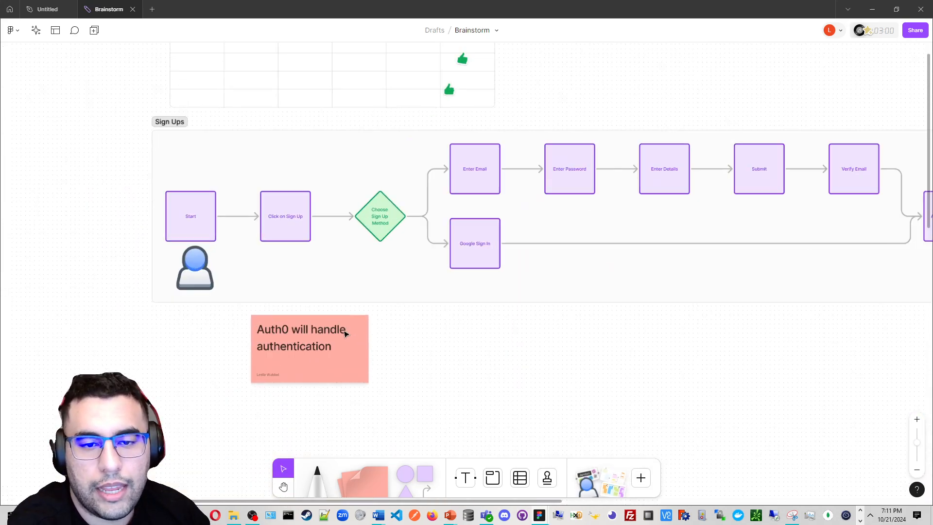
scroll(348, 324, right, 2)
drag(381, 315, 357, 347)
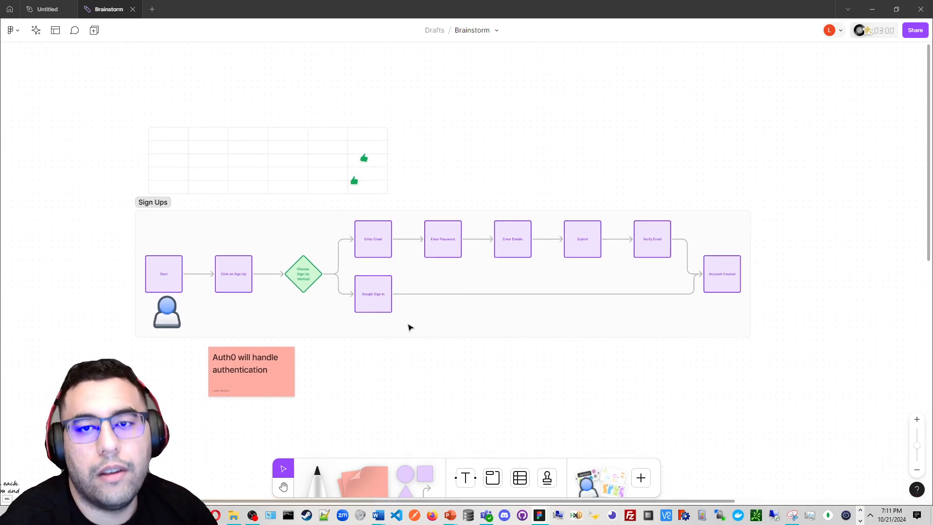
scroll(408, 323, down, 2)
drag(406, 317, 431, 454)
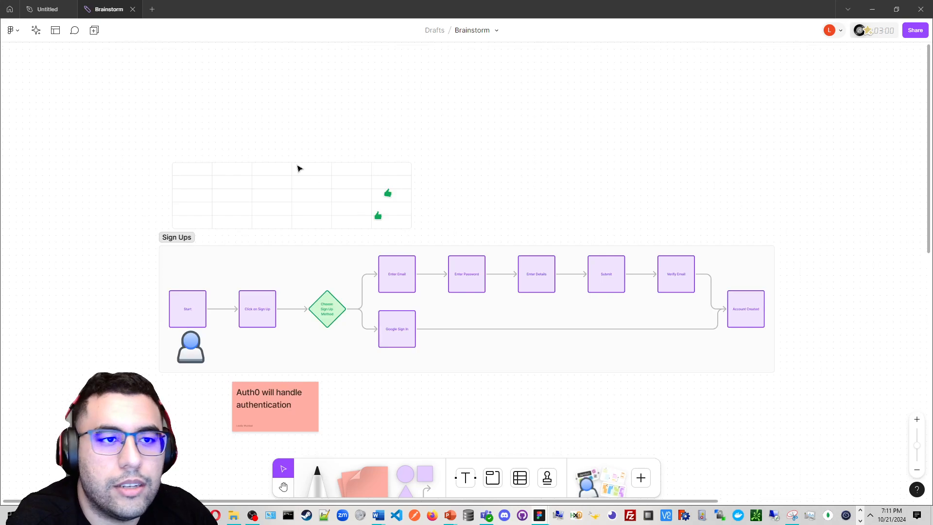
Switch to the Untitled design file and dismiss the UI3 welcome dialog
click(48, 6)
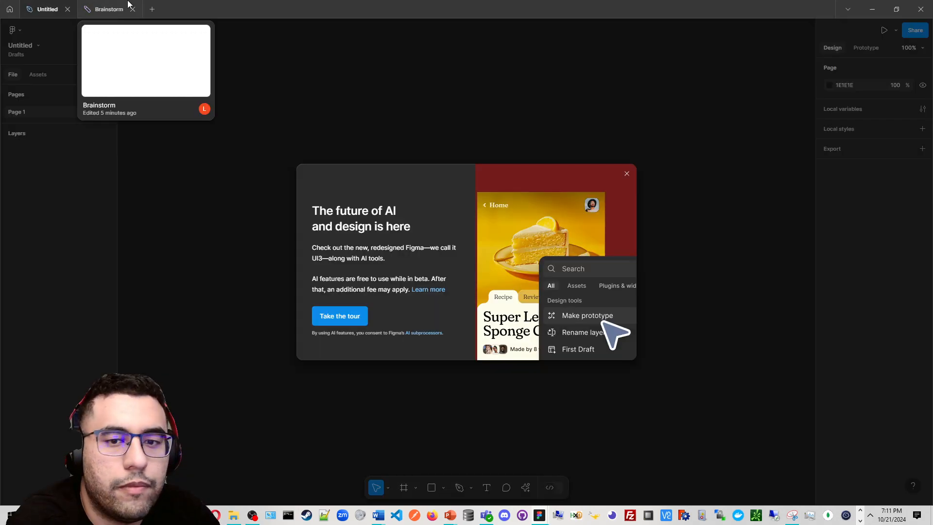
click(626, 174)
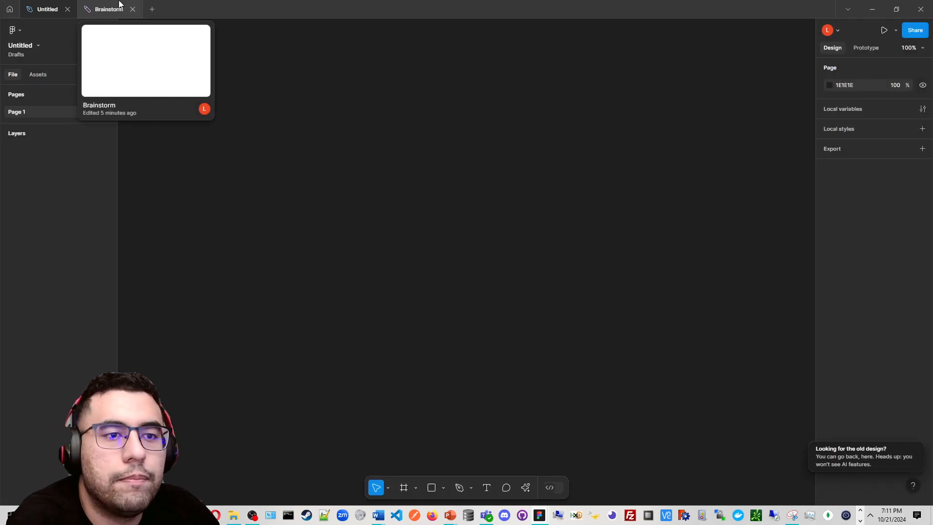
Select the Frame tool and expand the Phone frame presets
scroll(401, 128, down, 1)
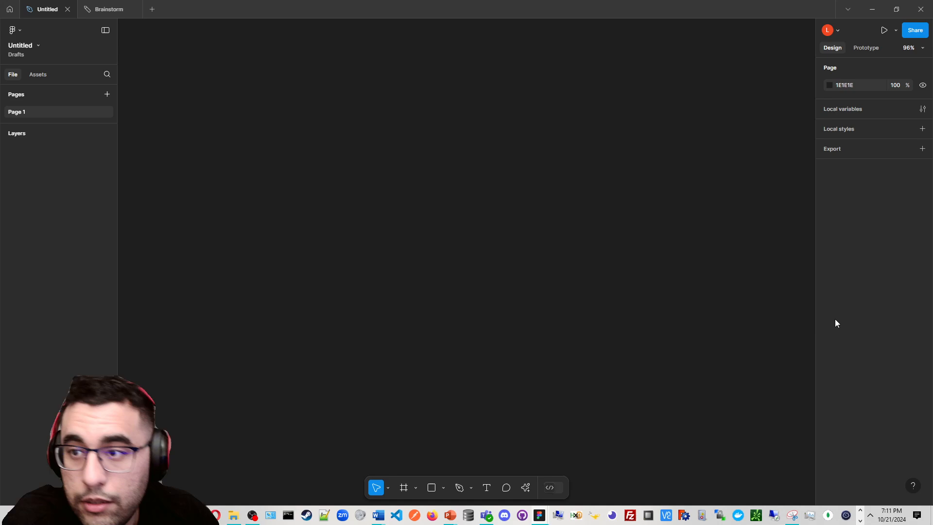
click(416, 488)
click(412, 490)
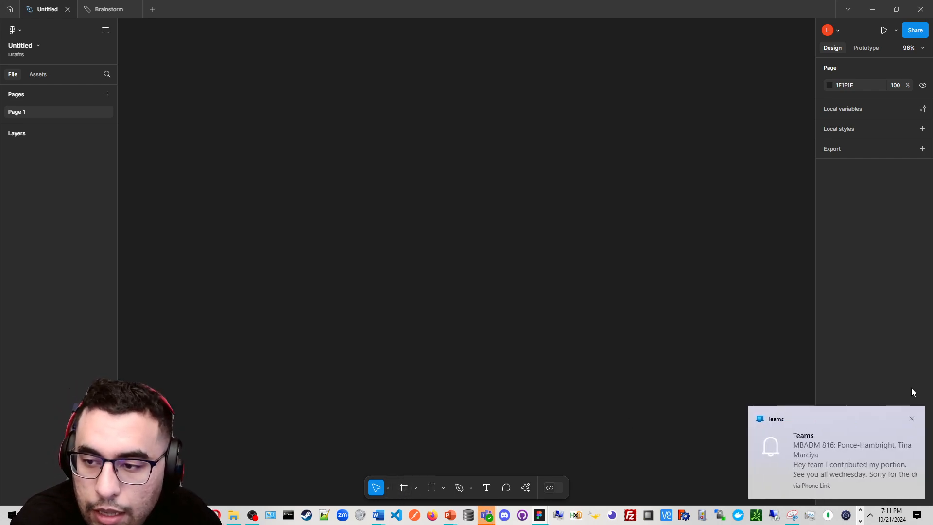
click(911, 419)
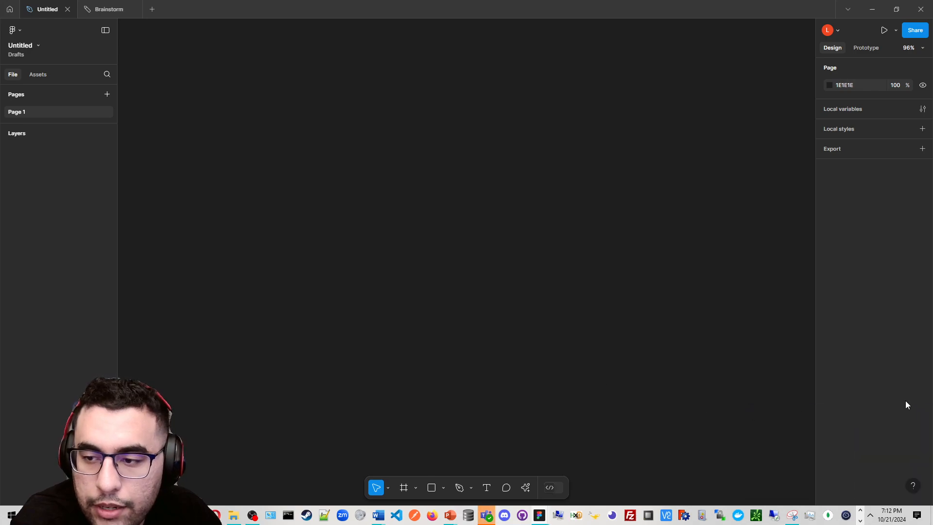
click(415, 487)
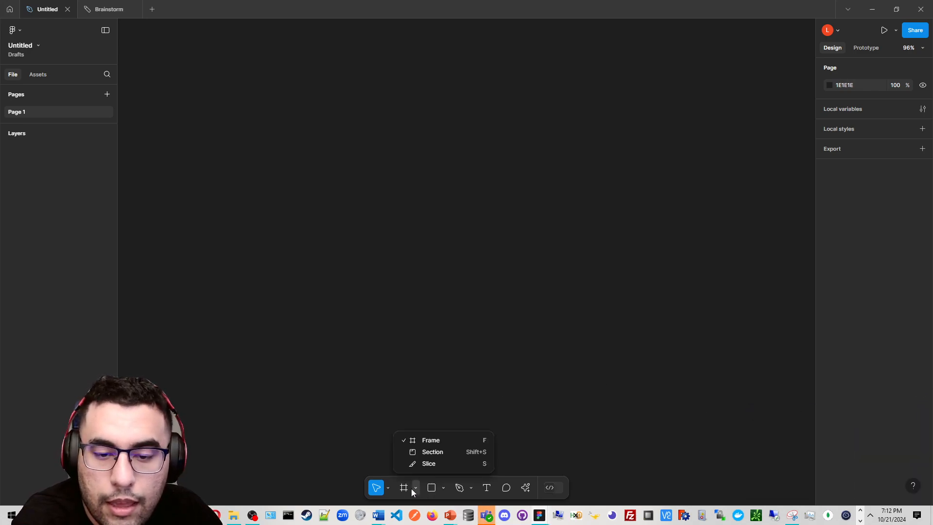
click(429, 441)
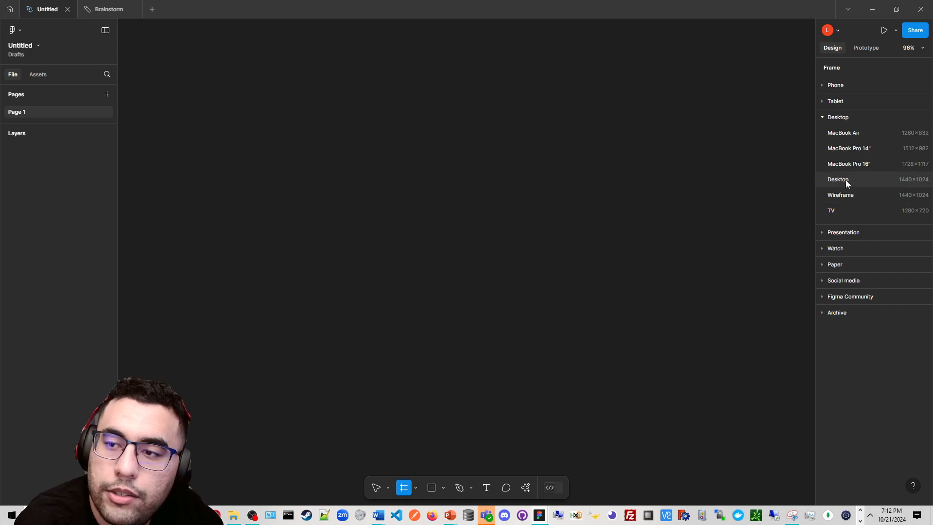
click(844, 84)
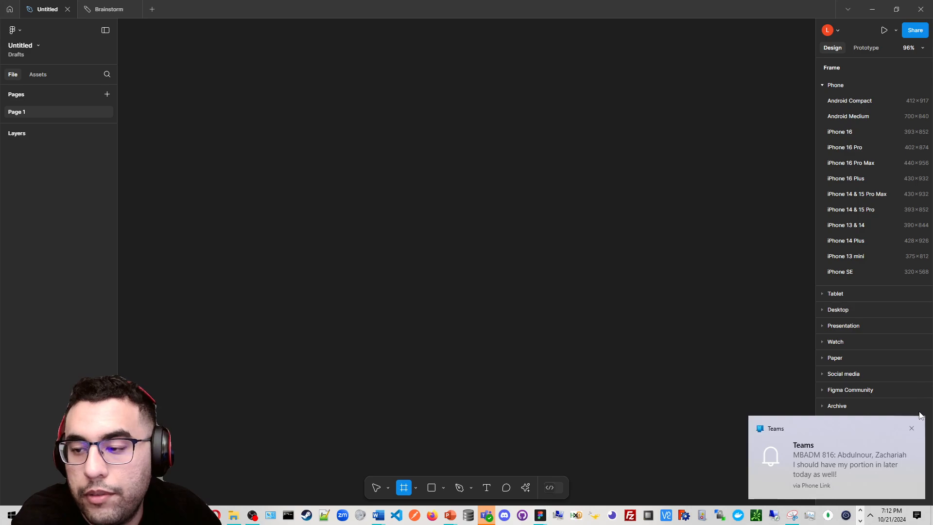
click(911, 428)
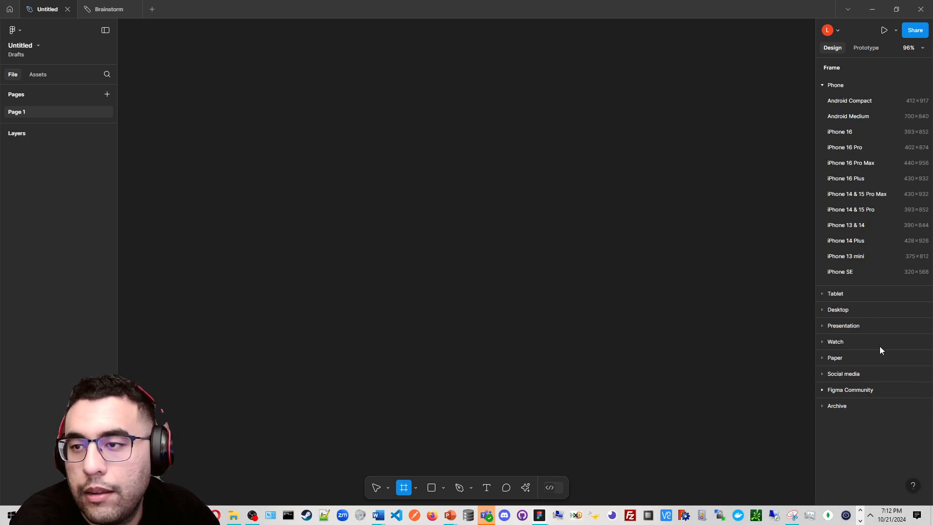
Create an iPhone 16 frame from the Phone presets on the canvas
click(871, 136)
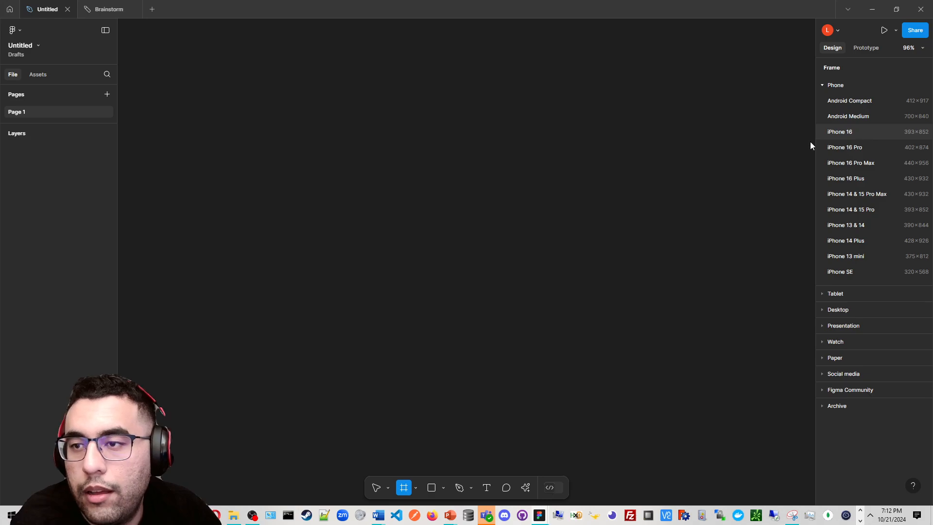
ctrl+scroll(631, 114, down, 2)
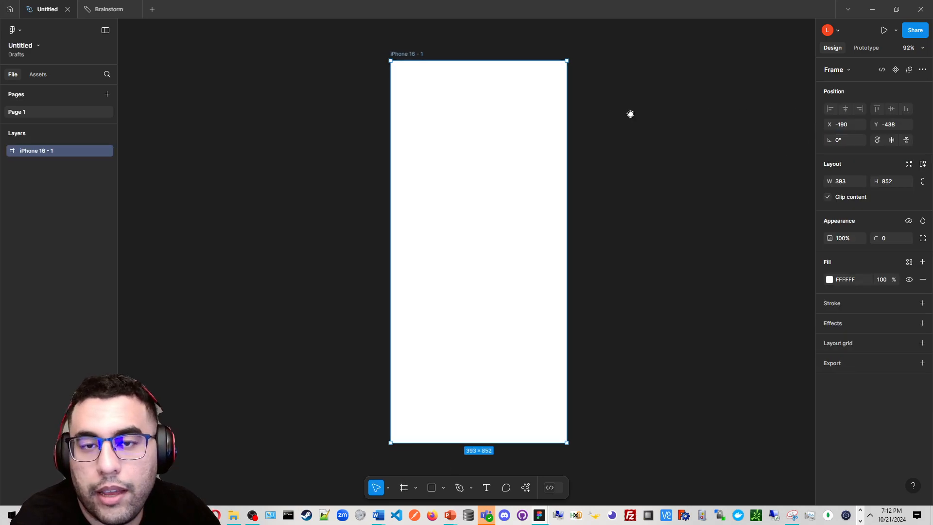
scroll(564, 119, right, 2)
ctrl+scroll(558, 131, down, 3)
click(569, 139)
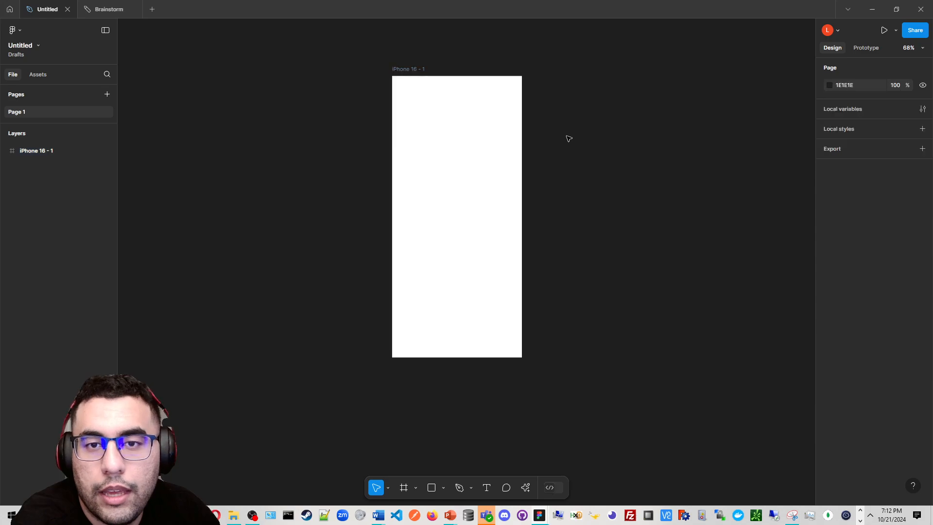
ctrl+scroll(569, 139, up, 3)
drag(525, 131, 553, 134)
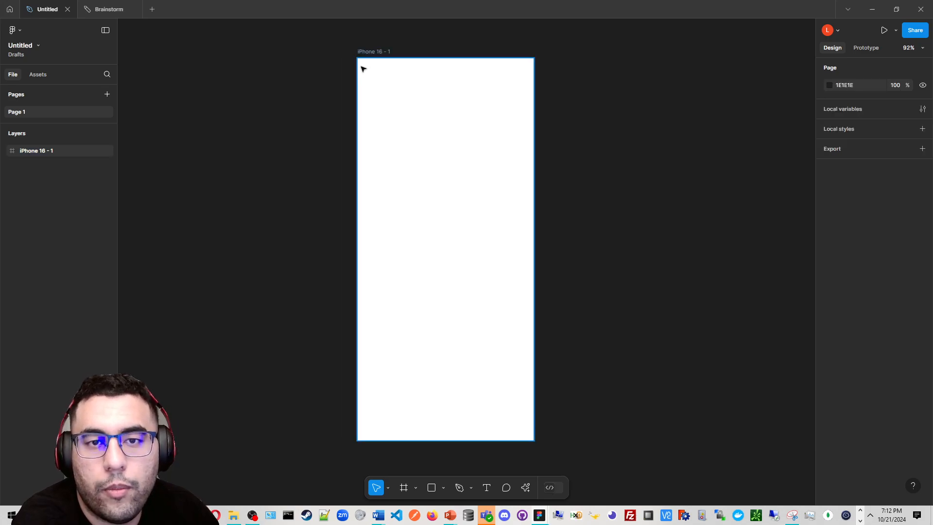
Draw a rectangle about 347 × 95 near the top of the iPhone 16 frame
click(443, 488)
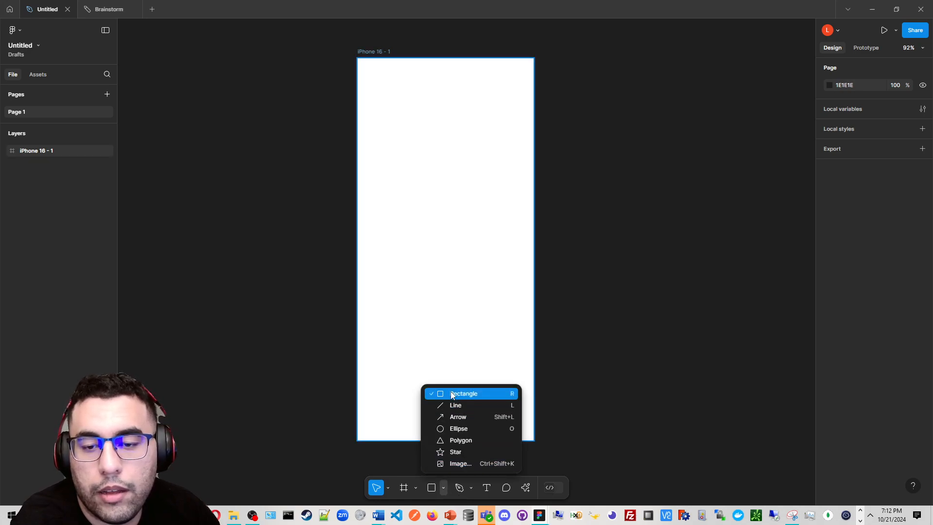
click(443, 490)
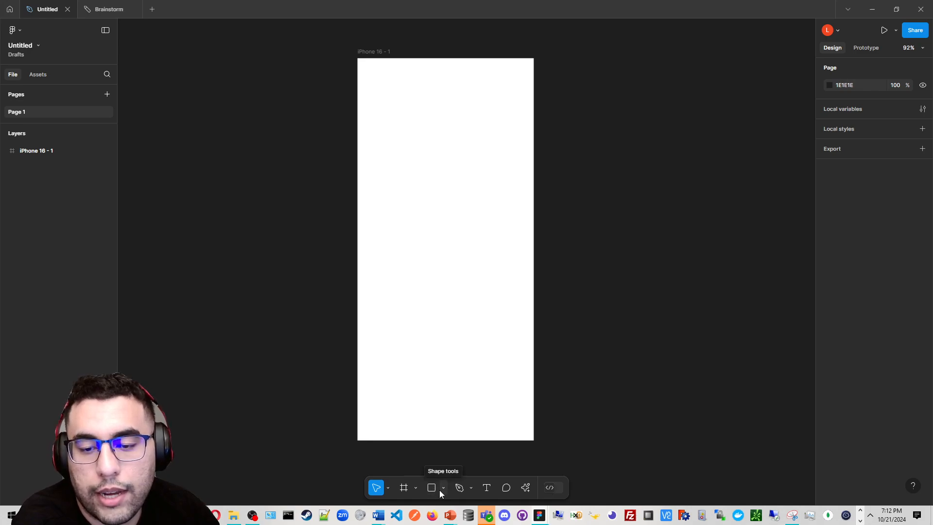
click(441, 489)
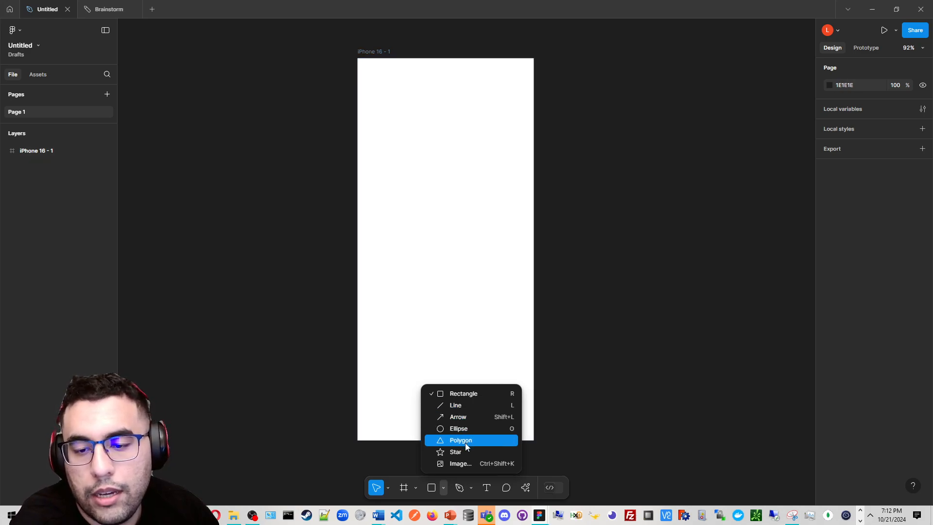
click(462, 393)
scroll(377, 177, up, 3)
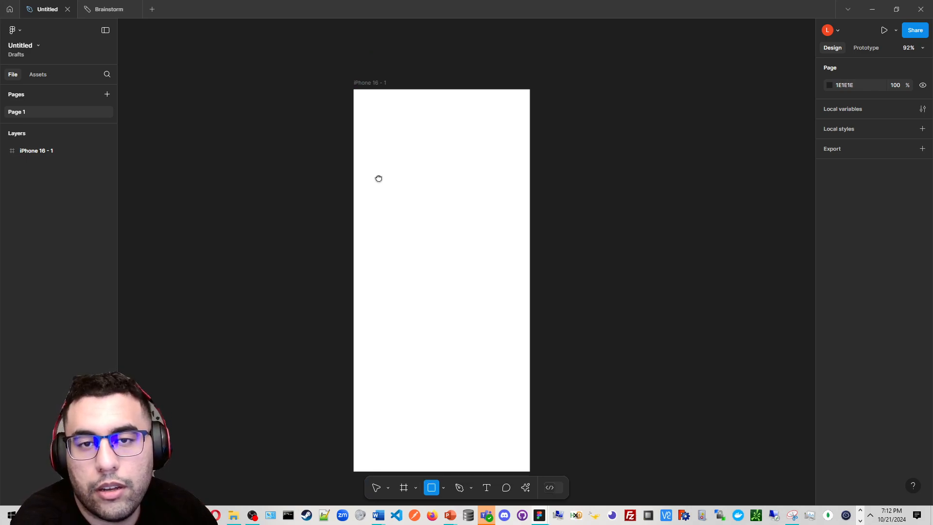
scroll(392, 186, up, 5)
mouse_move(318, 156)
mouse_down()
mouse_move(479, 213)
mouse_move(577, 225)
mouse_up()
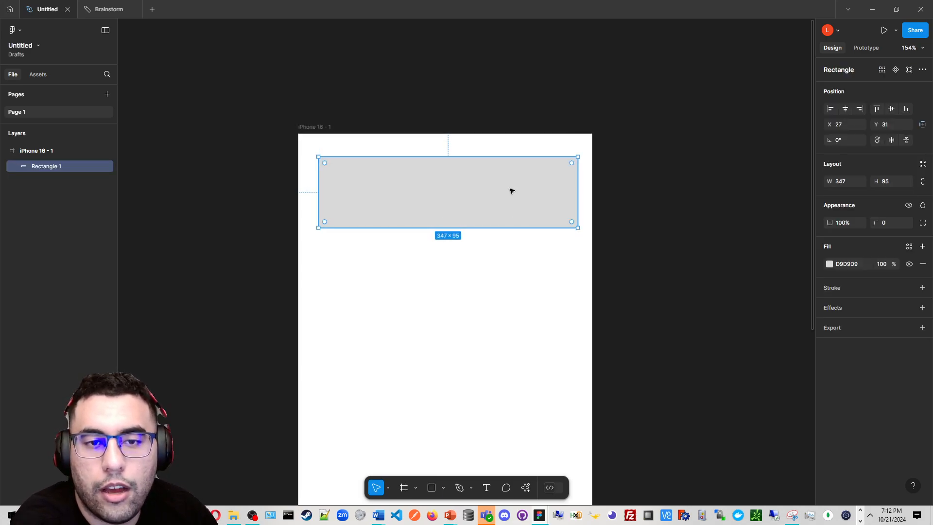
Rename the iPhone 16 frame as Homepage
scroll(492, 185, up, 3)
scroll(481, 177, up, 2)
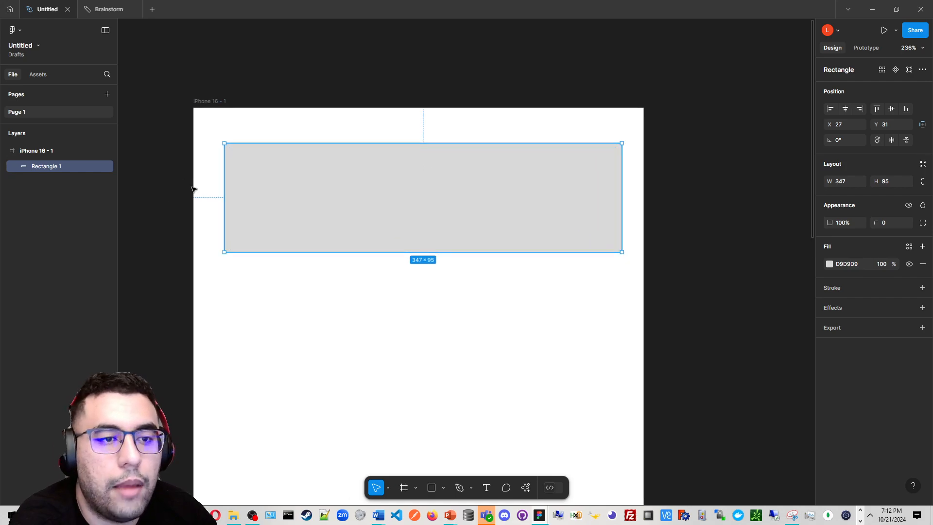
click(37, 154)
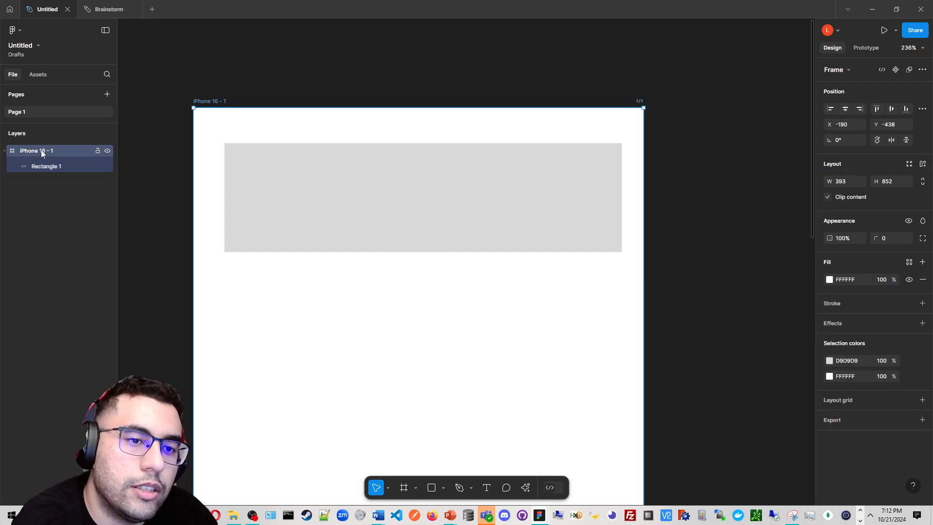
double_click(42, 150)
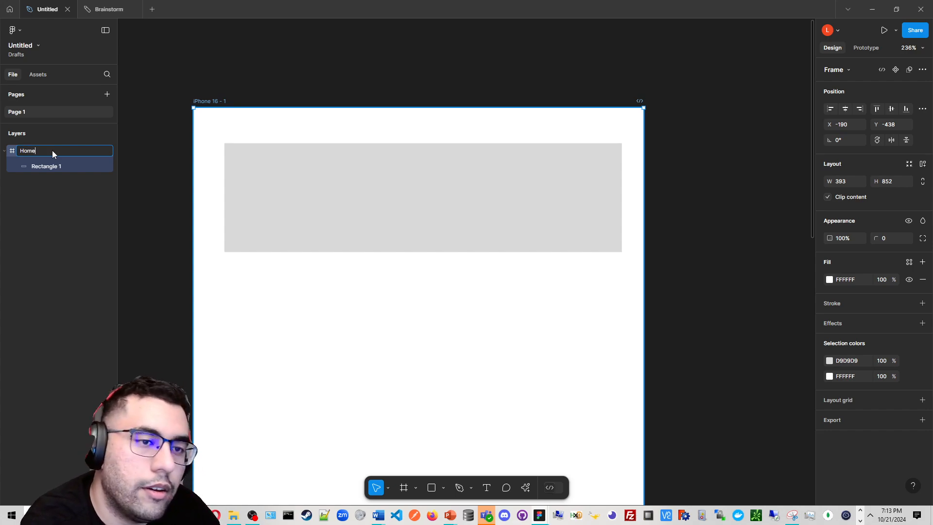
text(Homepage)
click(207, 121)
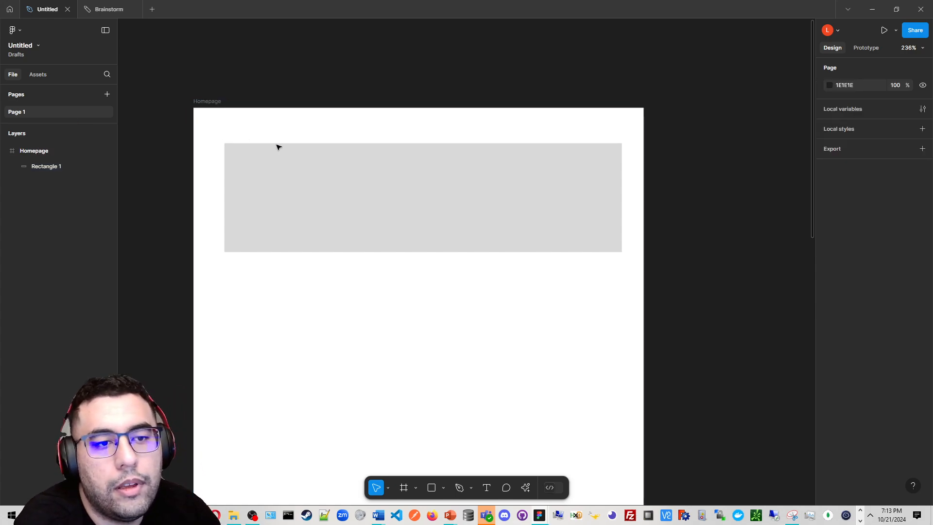
Move the rectangle to the frame's top-left corner and resize it to 393 × 57
click(306, 173)
drag(322, 168, 294, 144)
drag(396, 168, 398, 169)
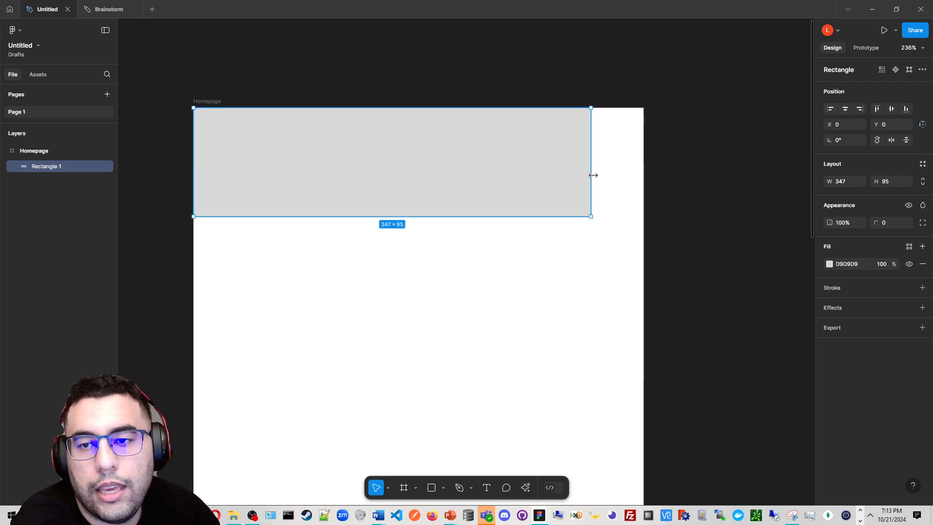
drag(593, 175, 643, 170)
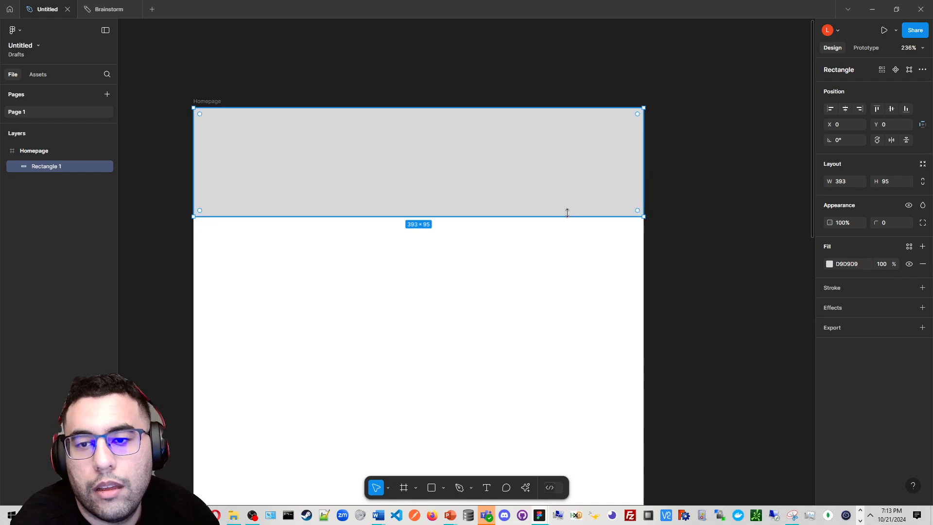
drag(566, 213, 579, 173)
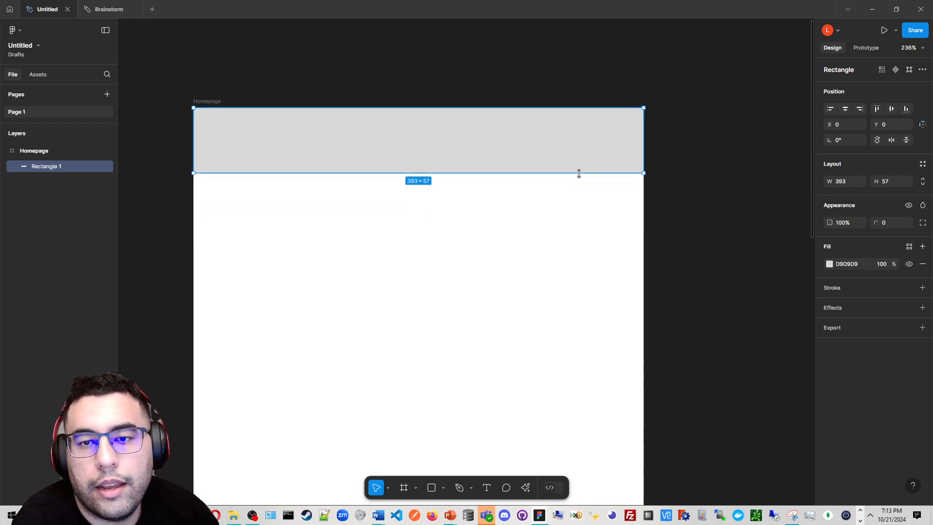
Set the rectangle's fill to EFEFEF and rename the layer Navbar
click(829, 265)
mouse_move(703, 276)
mouse_down()
mouse_move(696, 262)
mouse_move(697, 275)
mouse_up()
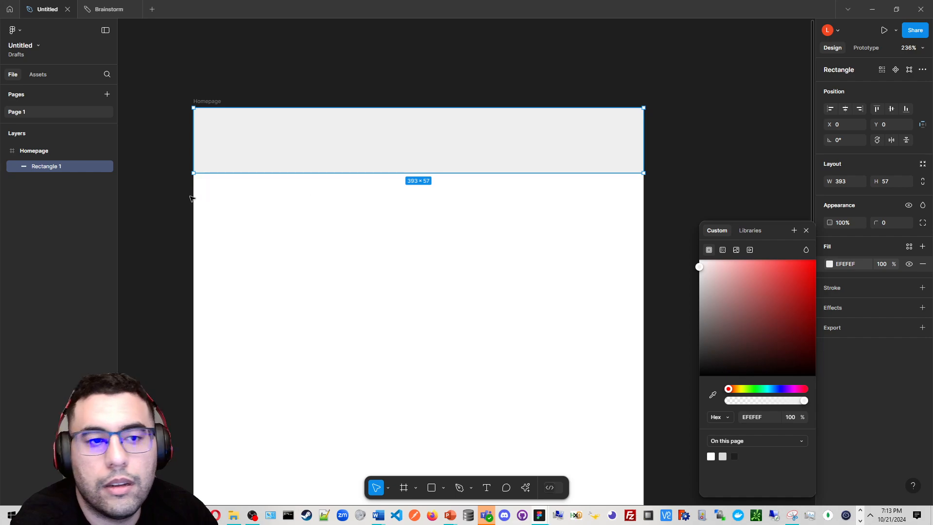
double_click(62, 167)
text(N)
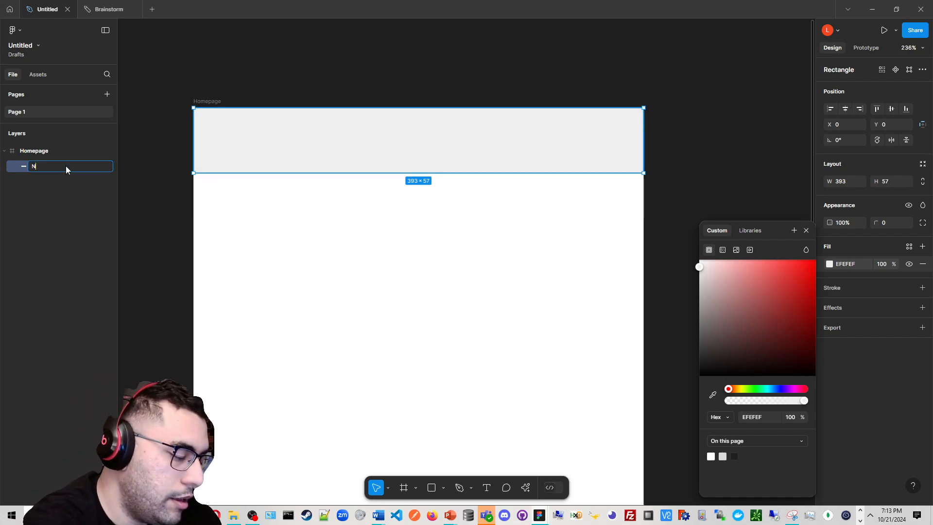
text(abbar)
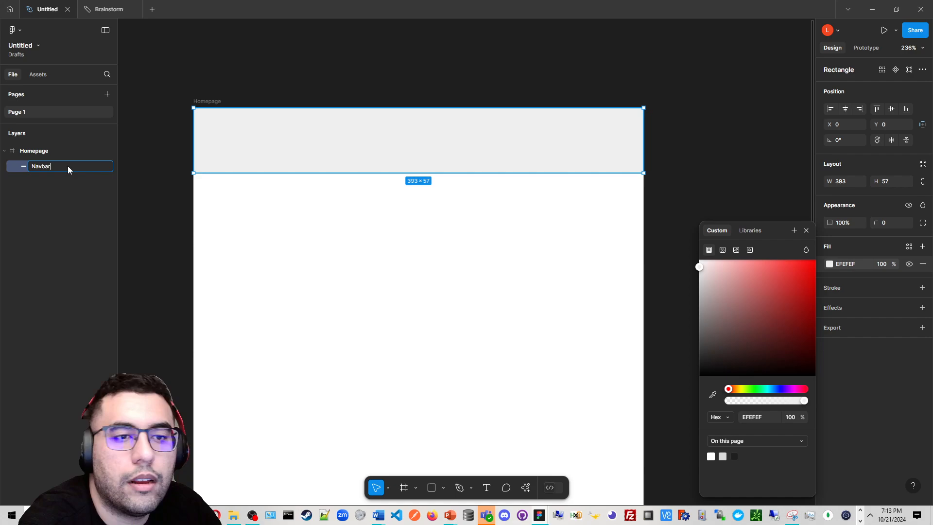
click(364, 346)
Move the Navbar layer out of the Homepage frame, then undo the move
click(236, 166)
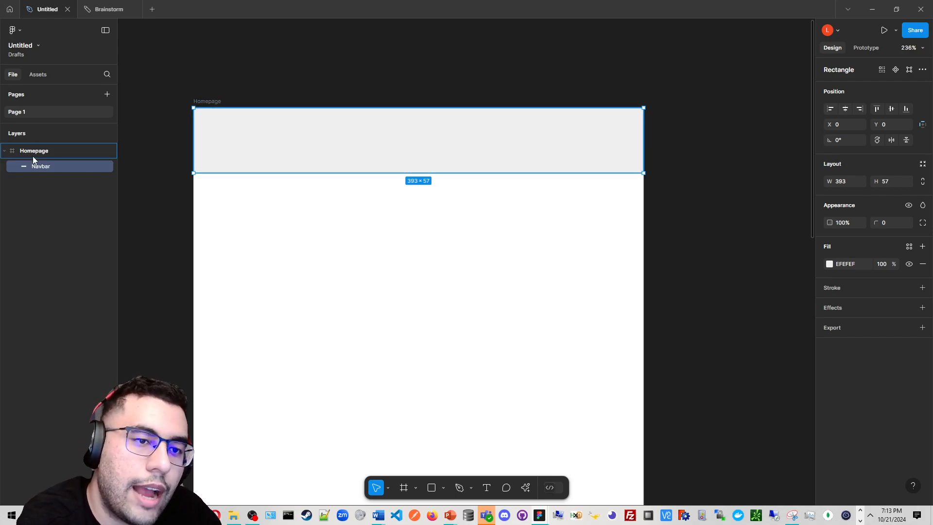
drag(42, 167, 40, 150)
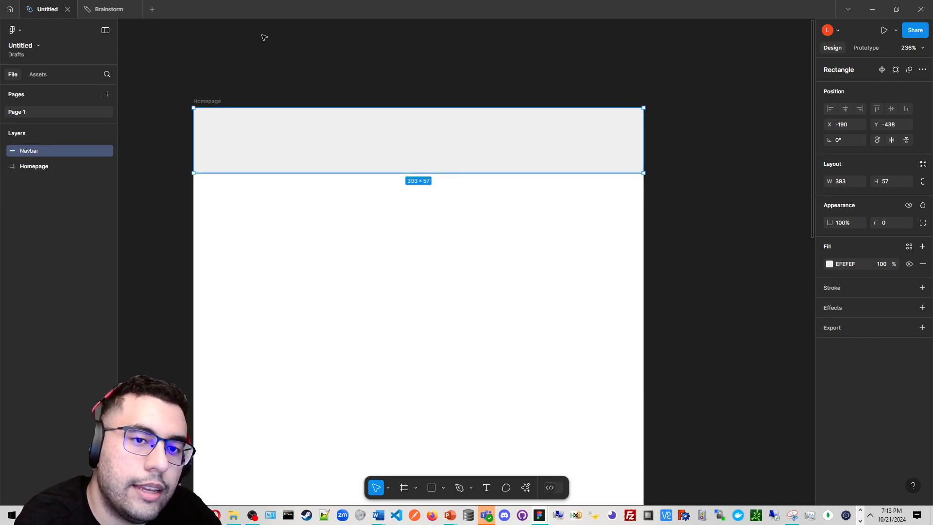
click(269, 51)
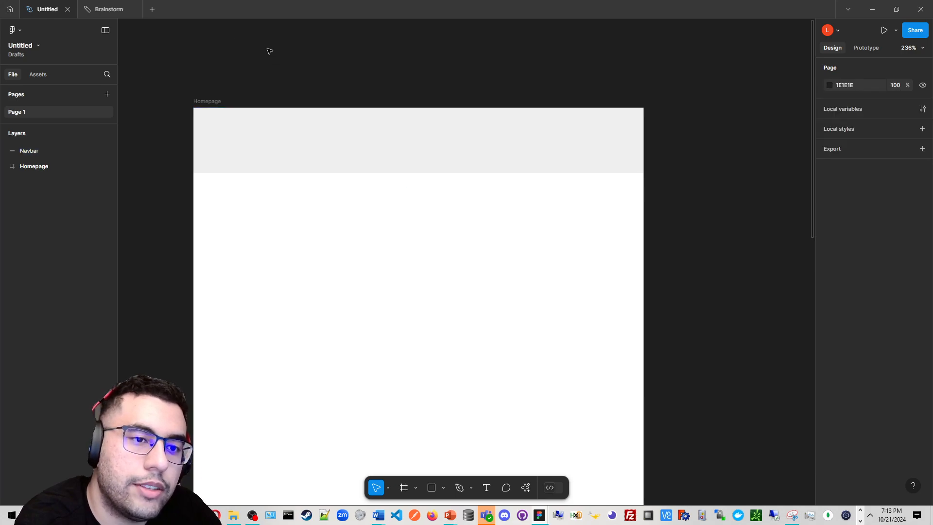
click(219, 108)
mouse_move(218, 101)
mouse_down()
mouse_move(218, 202)
mouse_move(235, 84)
mouse_move(211, 170)
mouse_move(215, 101)
mouse_up()
click(97, 151)
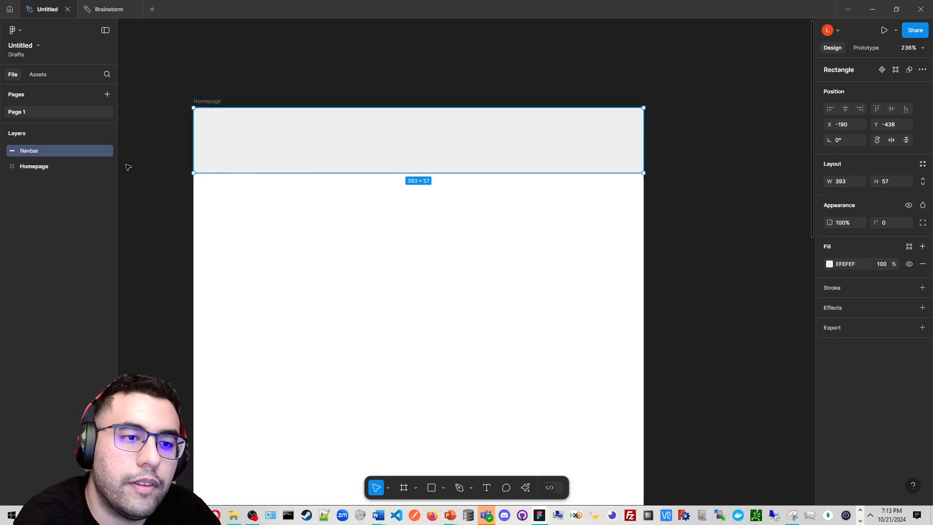
click(131, 166)
click(217, 109)
key(ctrl+z)
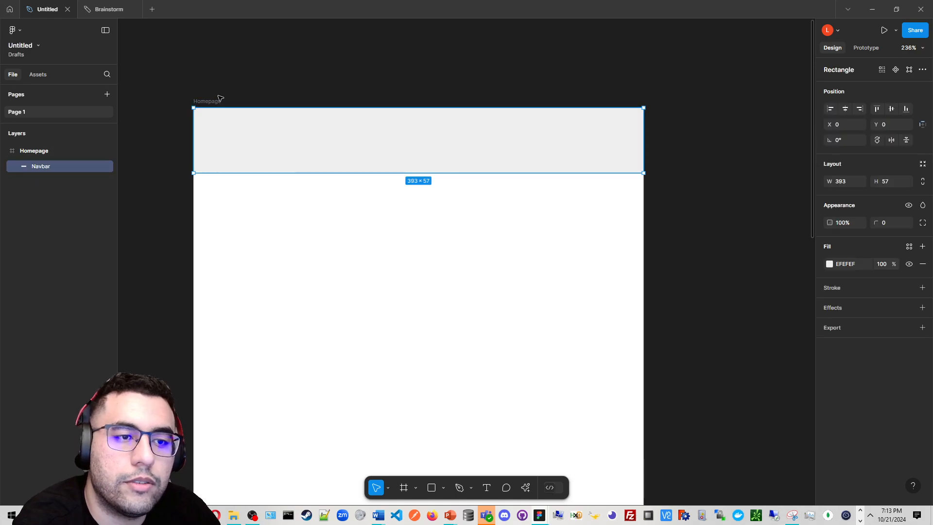
Draw another rectangle about 341 × 53 just below the navbar inside the Homepage frame
click(214, 104)
click(213, 104)
scroll(214, 104, down, 3)
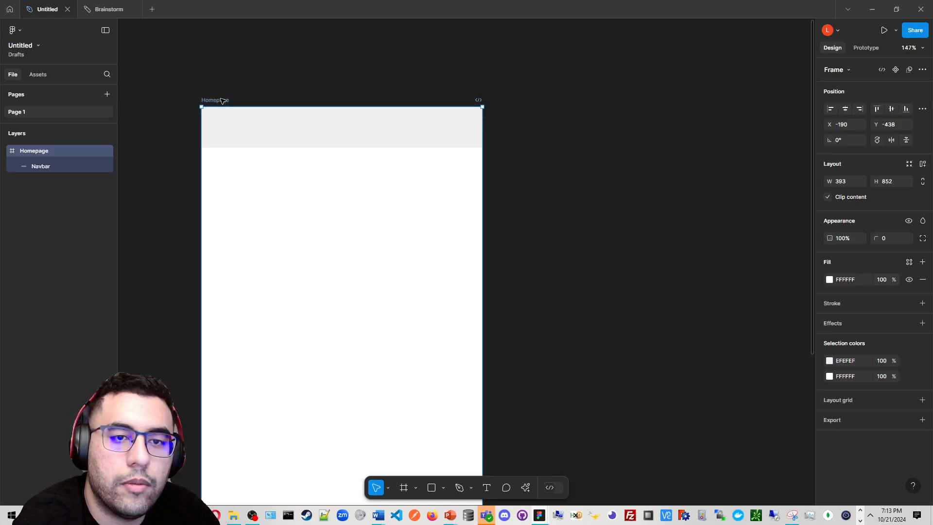
mouse_move(219, 99)
mouse_down()
mouse_move(253, 205)
mouse_move(437, 124)
mouse_move(328, 88)
mouse_move(220, 100)
mouse_up()
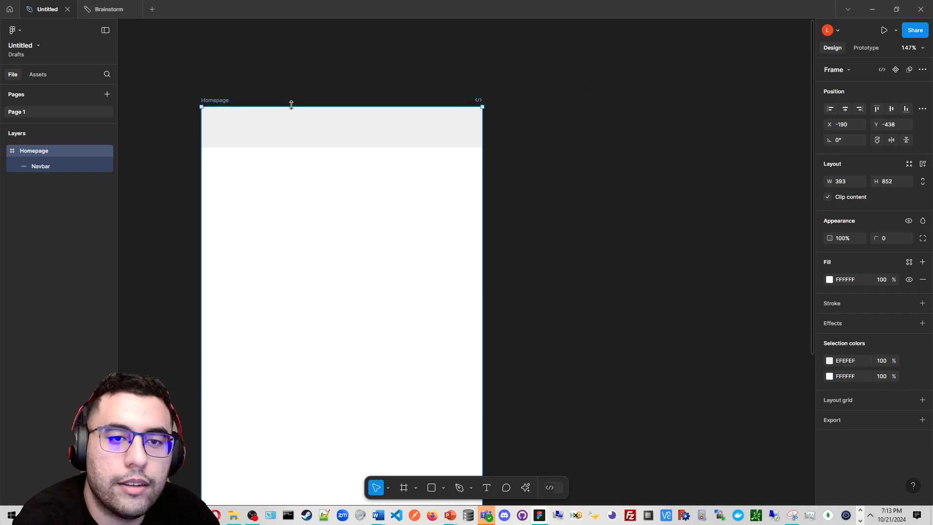
scroll(292, 104, up, 5)
drag(292, 165, 335, 174)
scroll(335, 174, down, 1)
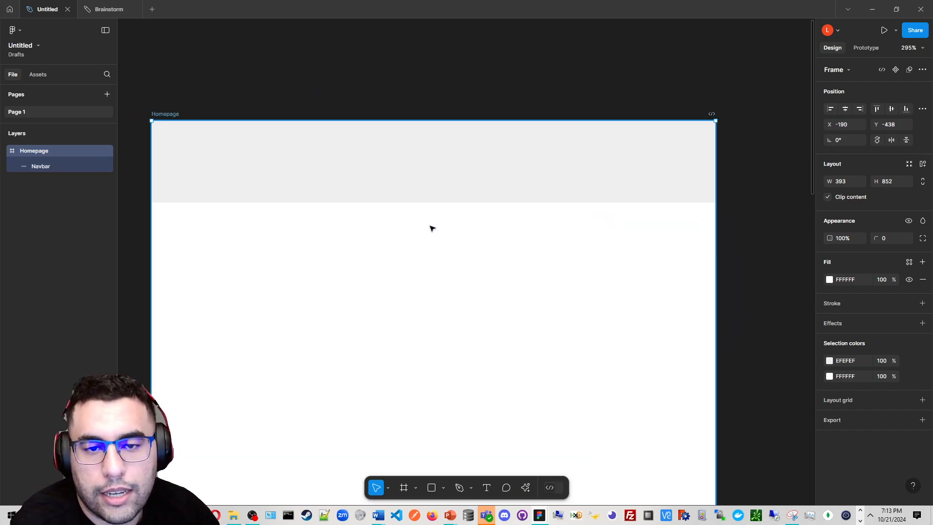
scroll(553, 291, down, 2)
click(443, 488)
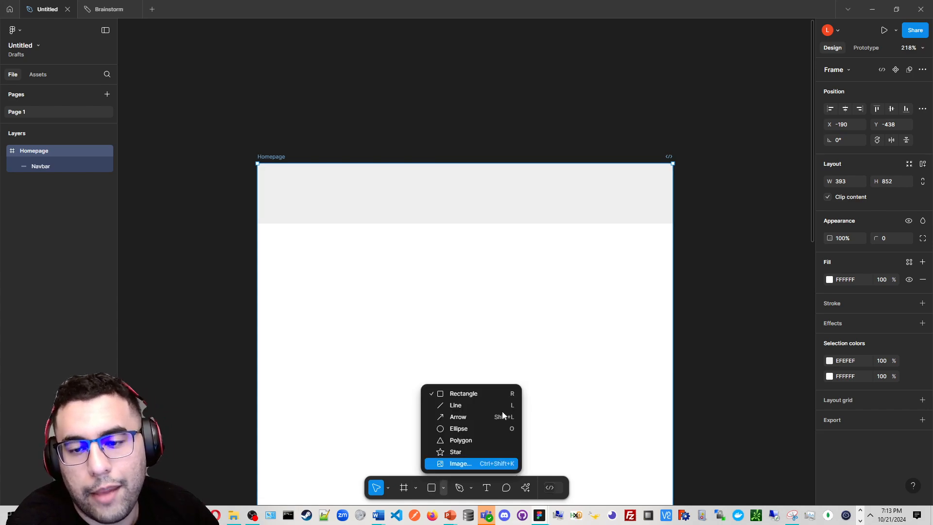
click(501, 396)
scroll(417, 321, down, 1)
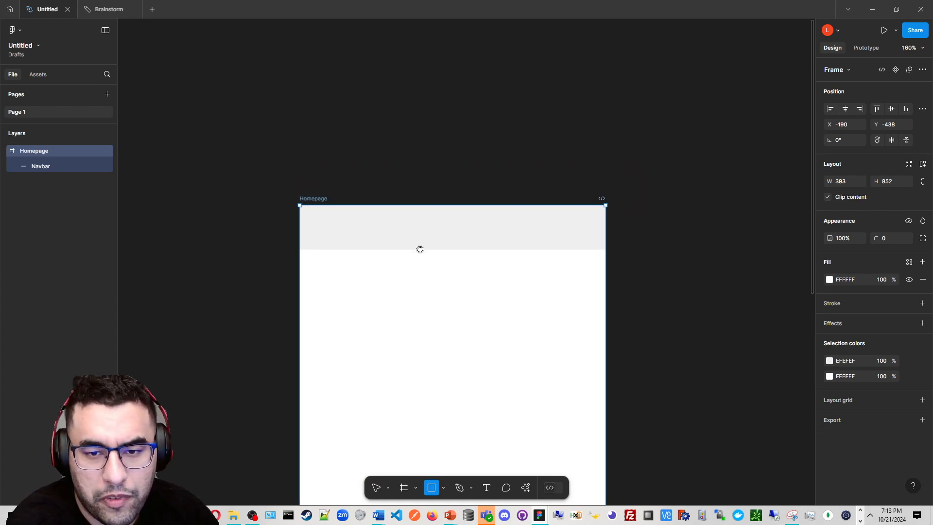
scroll(418, 248, down, 5)
scroll(422, 184, up, 1)
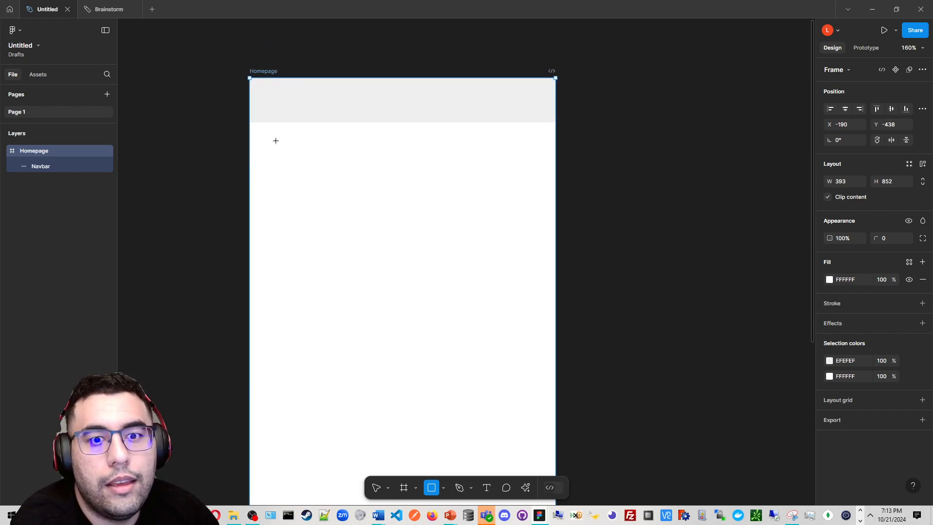
drag(275, 141, 541, 182)
Move the new rectangle close to the frame's left edge and widen it to about 375
scroll(348, 115, up, 1)
scroll(348, 115, up, 1)
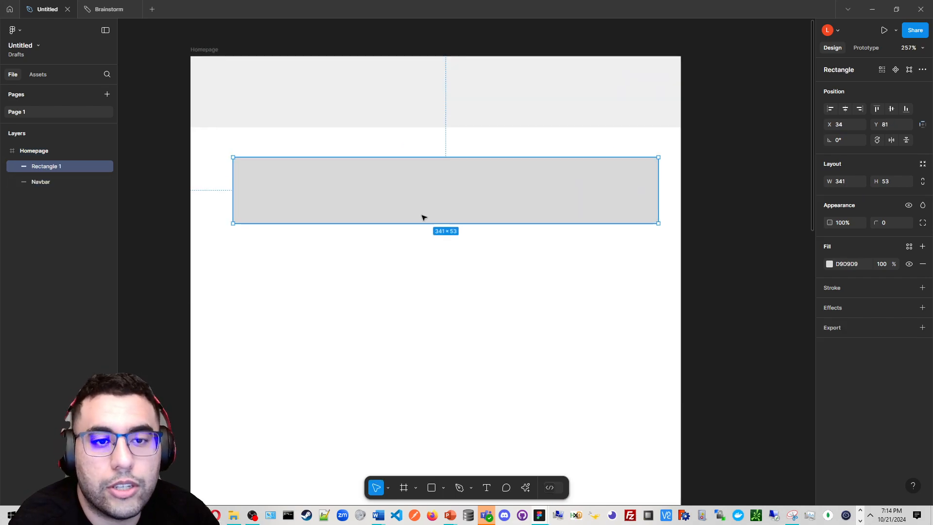
drag(423, 217, 385, 200)
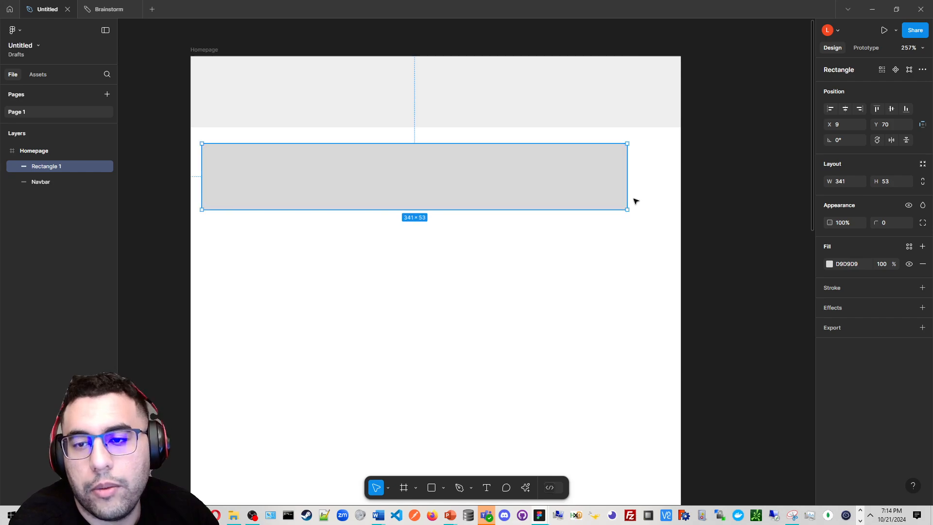
drag(638, 196, 670, 196)
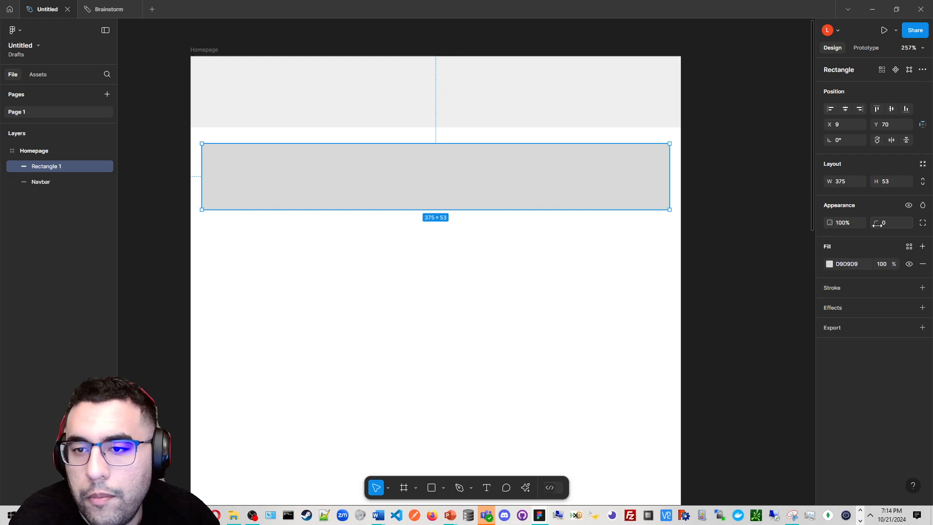
Stretch the new rectangle's height to about 123
scroll(594, 161, up, 3)
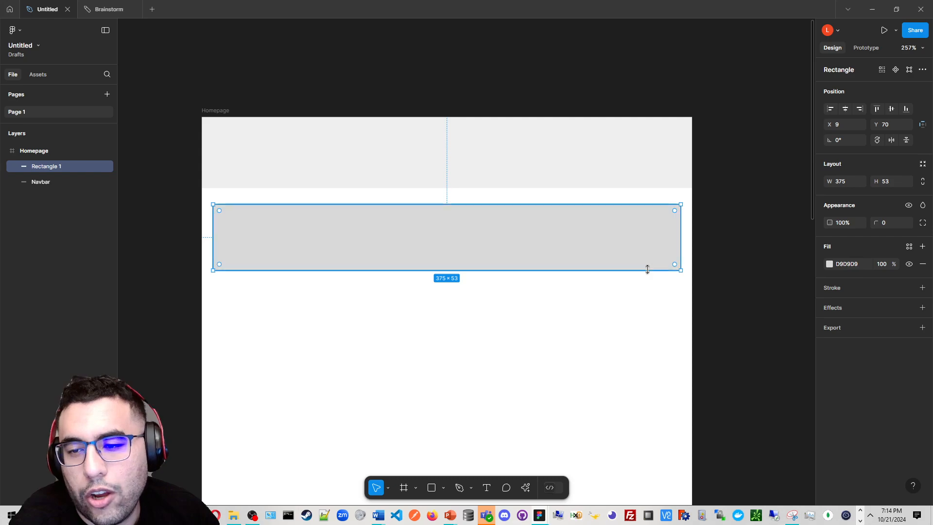
drag(646, 270, 652, 357)
drag(643, 325, 646, 336)
scroll(663, 328, down, 2)
scroll(666, 307, down, 1)
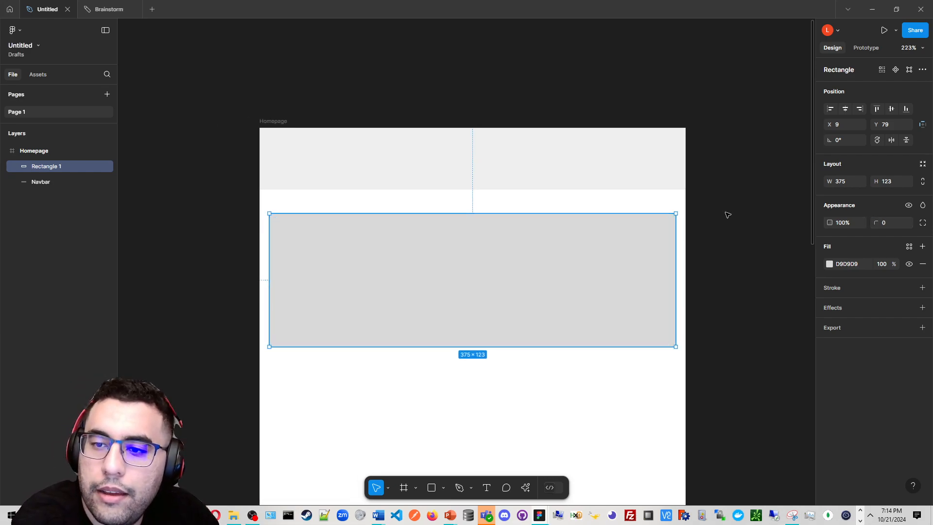
Compare the positions and sizes of the navbar and the new rectangle by selecting each in turn
click(680, 174)
click(658, 242)
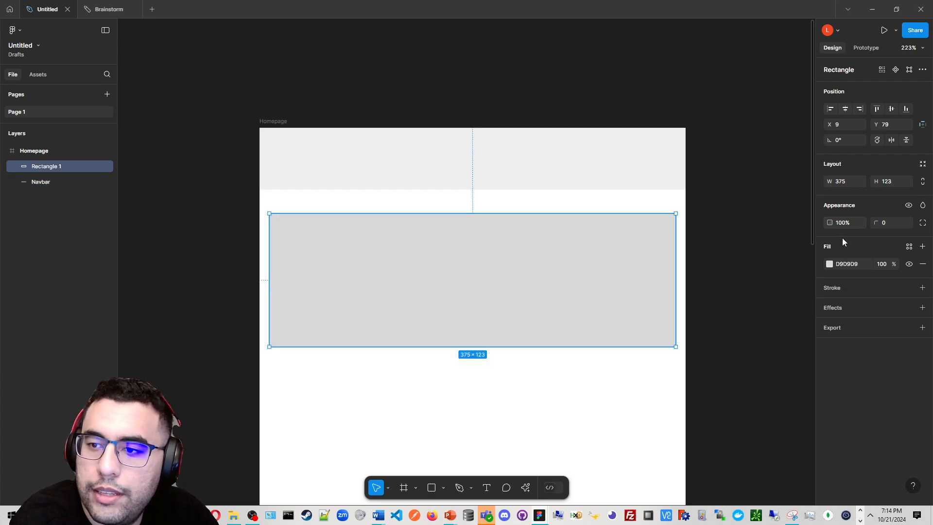
click(661, 185)
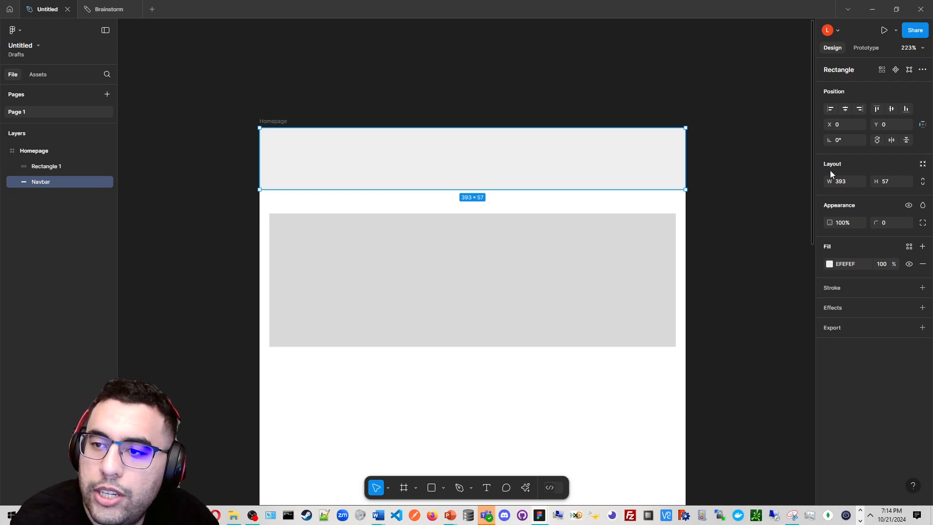
click(607, 240)
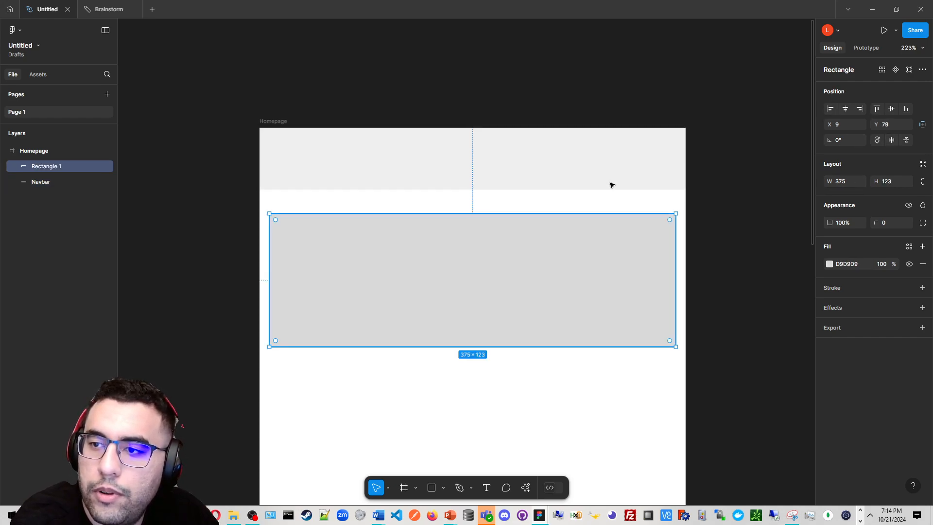
click(524, 168)
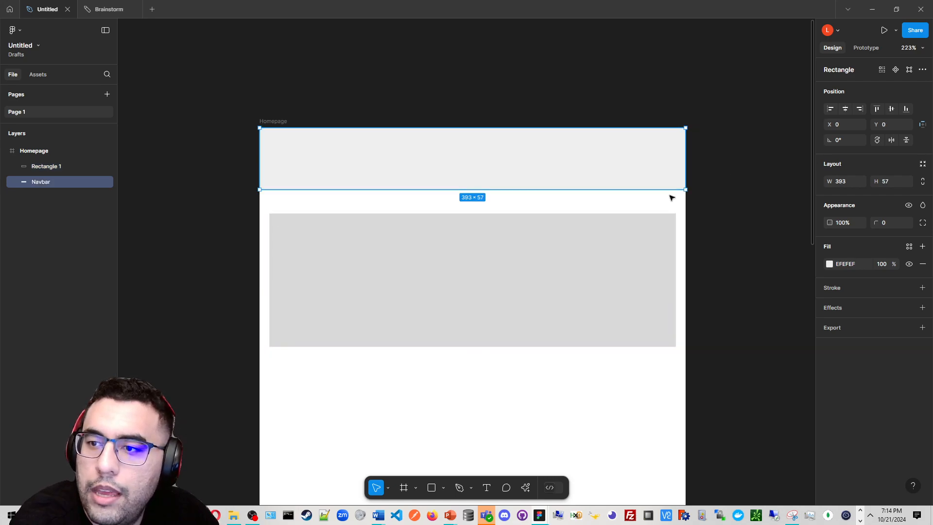
click(633, 285)
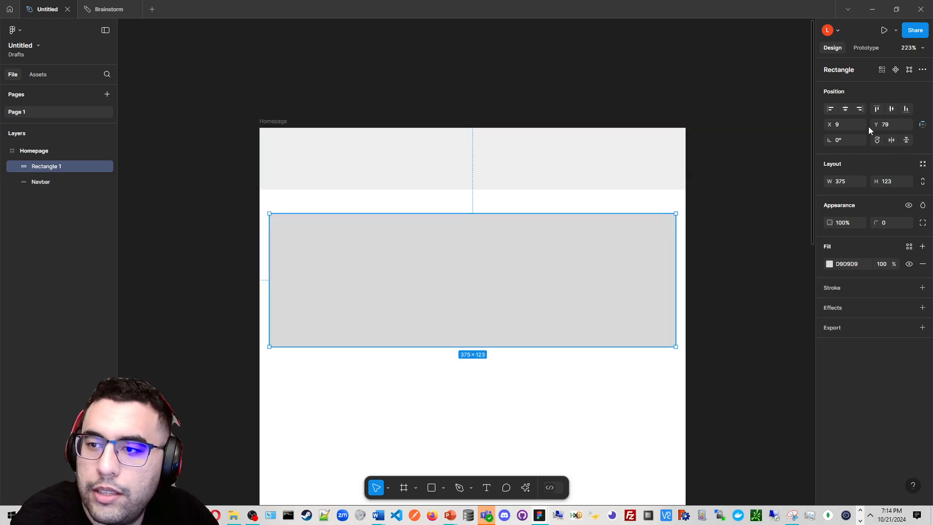
click(569, 155)
click(568, 287)
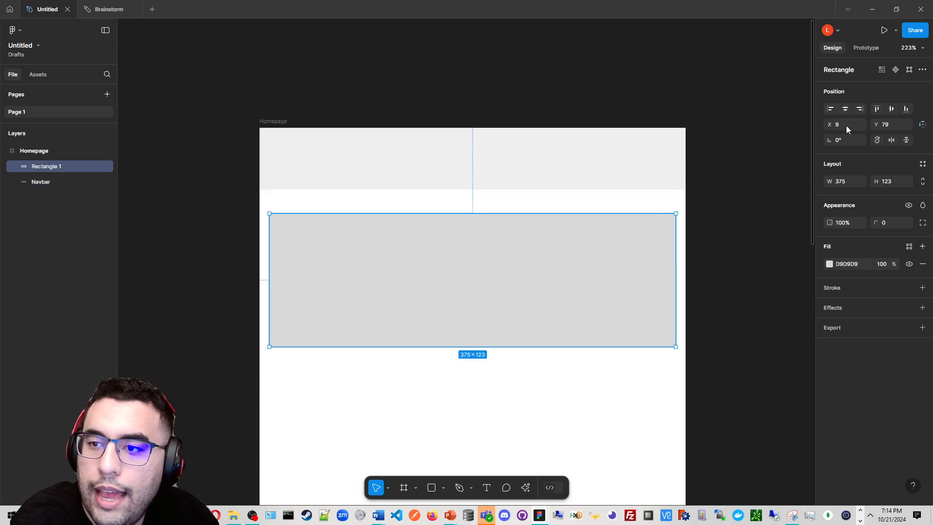
click(604, 168)
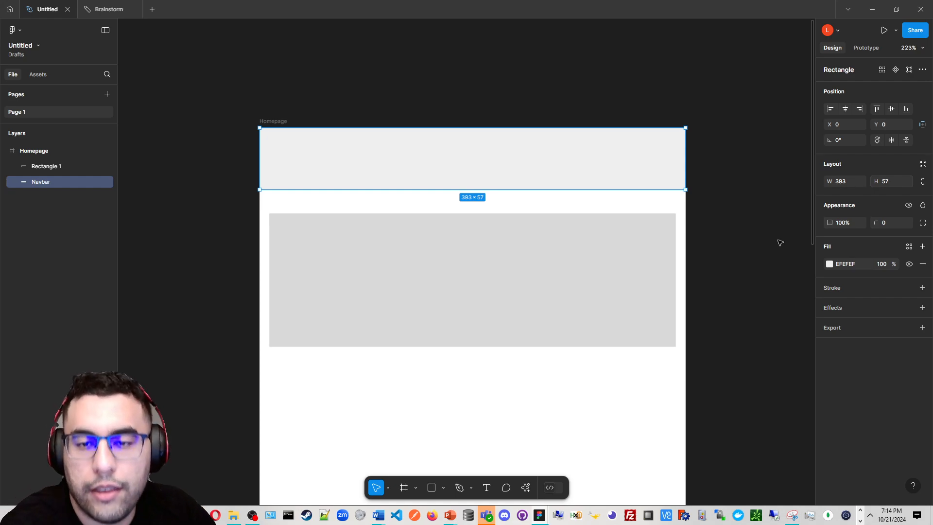
Move the new rectangle to about X 9, Y 72 just below the navbar
scroll(529, 179, up, 1)
mouse_move(471, 180)
mouse_down()
mouse_move(474, 190)
mouse_move(474, 173)
mouse_move(474, 182)
mouse_up()
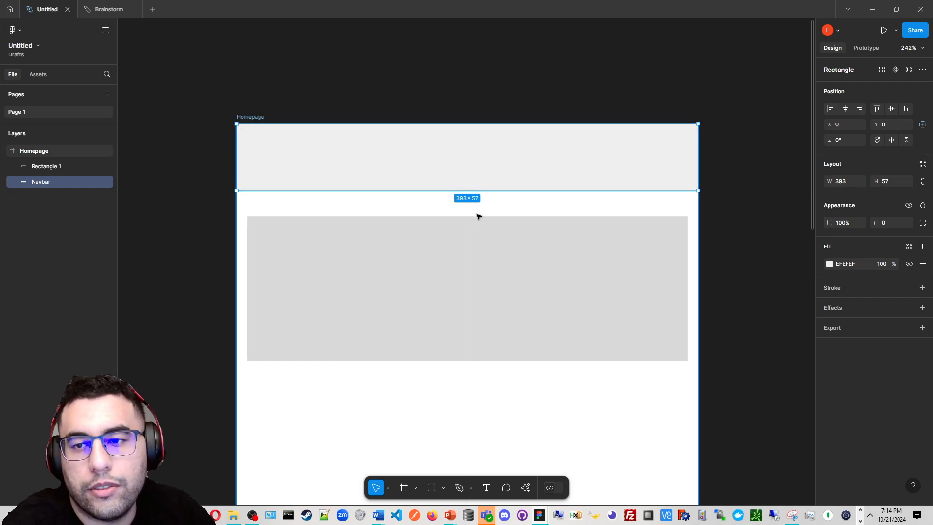
scroll(485, 242, down, 1)
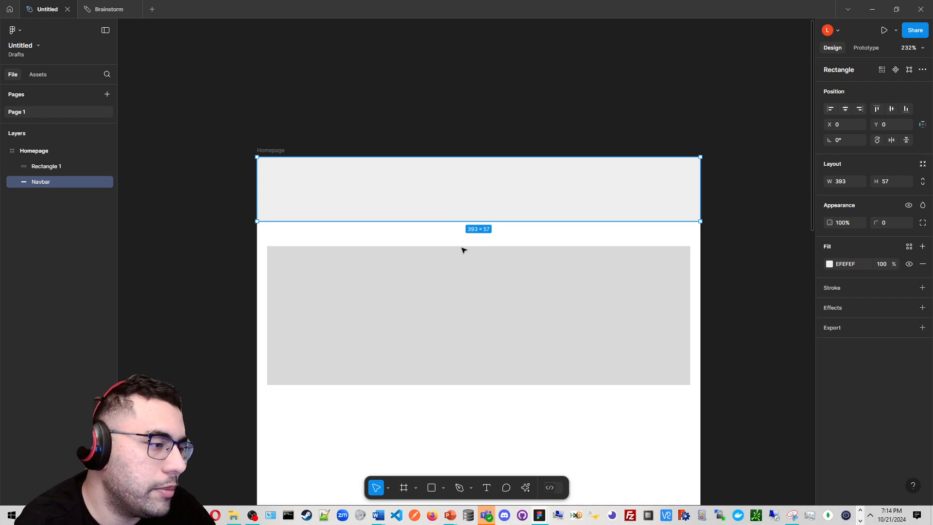
click(490, 277)
scroll(493, 265, down, 1)
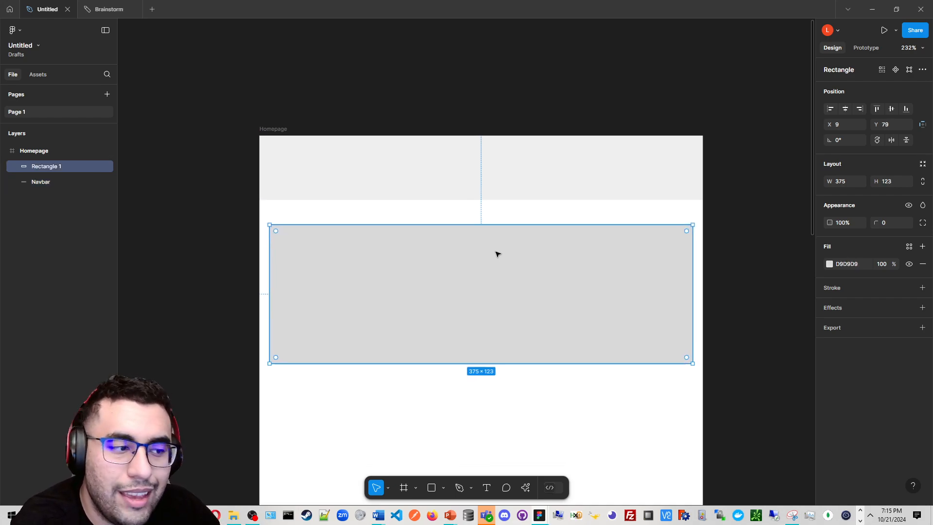
scroll(496, 253, down, 1)
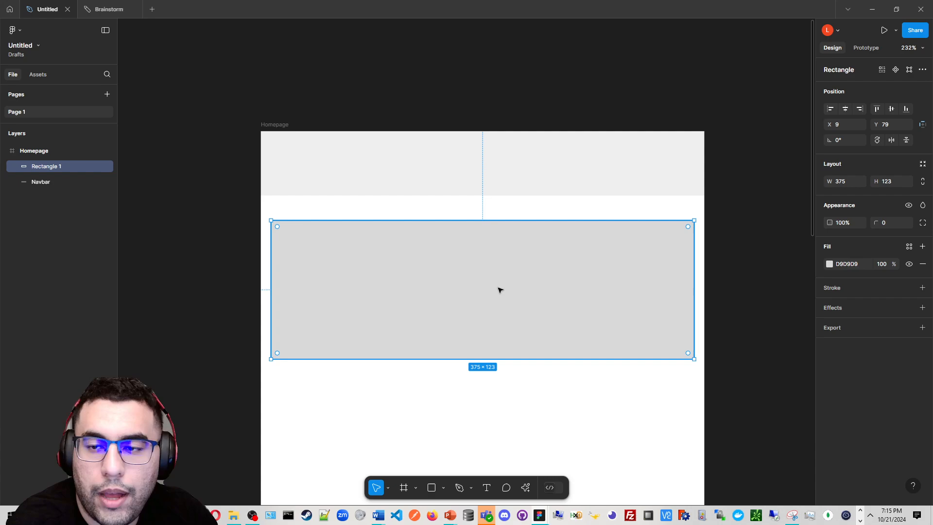
drag(500, 290, 495, 276)
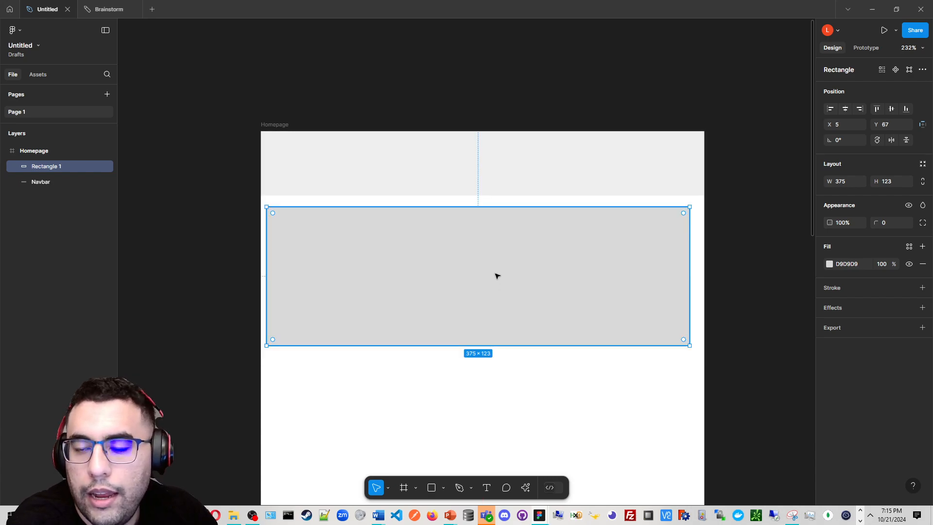
scroll(495, 276, up, 4)
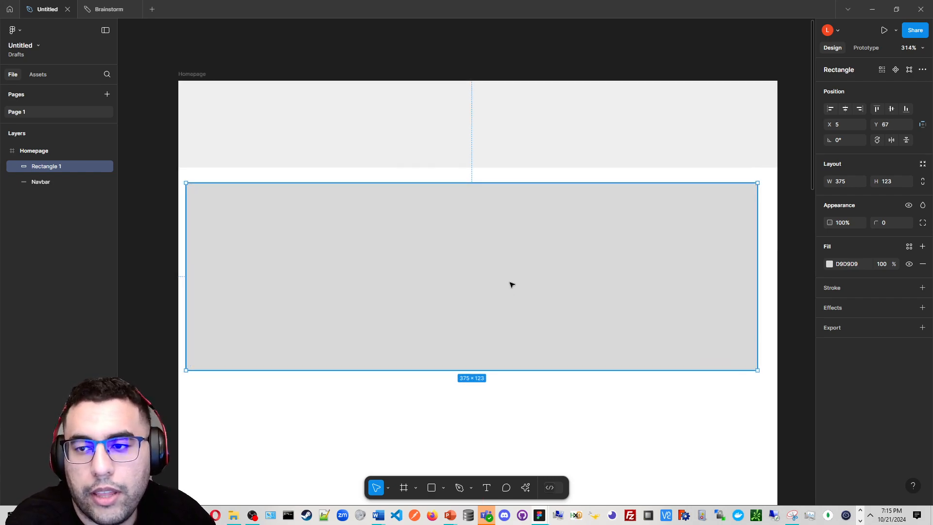
drag(511, 284, 515, 292)
scroll(614, 273, up, 1)
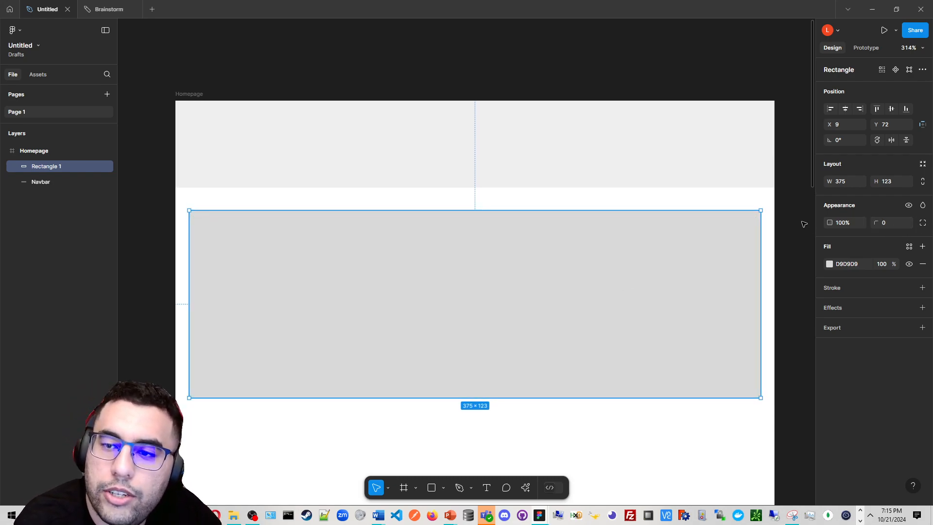
Set the rectangle's corner radius to 15
click(878, 223)
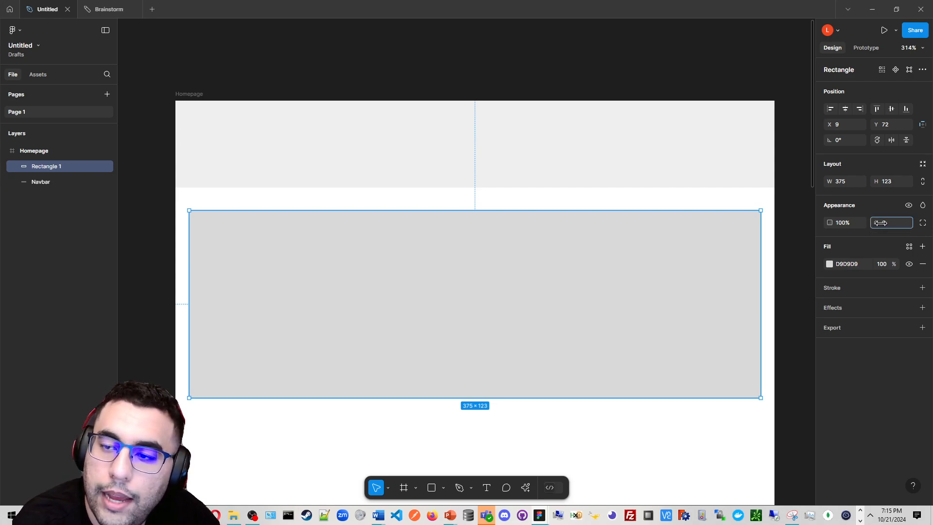
drag(881, 223, 92, 225)
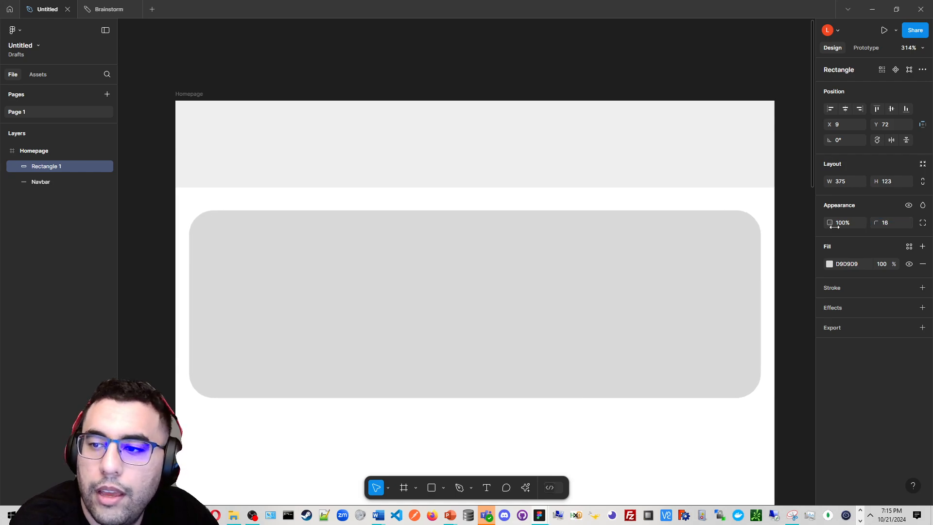
click(884, 223)
text(10)
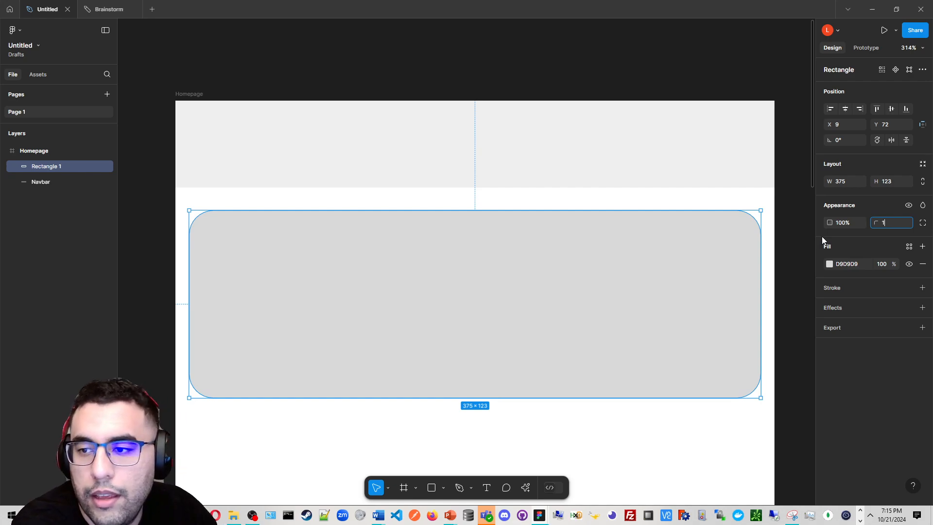
key(Return)
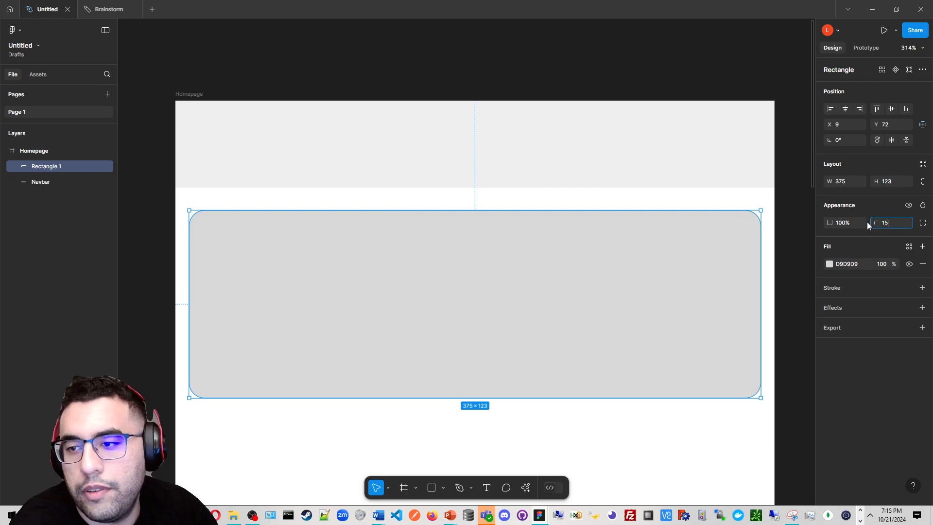
text(15)
key(Return)
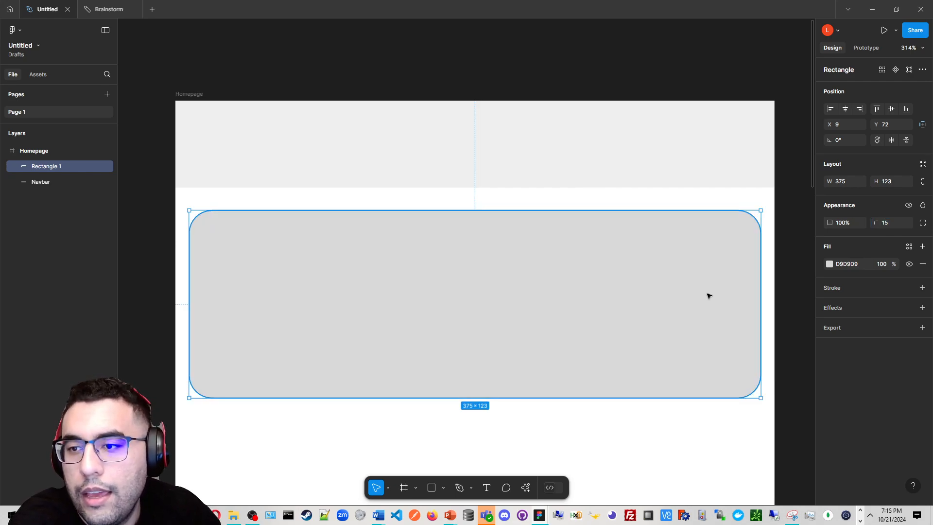
drag(707, 294, 709, 285)
key(ctrl+z)
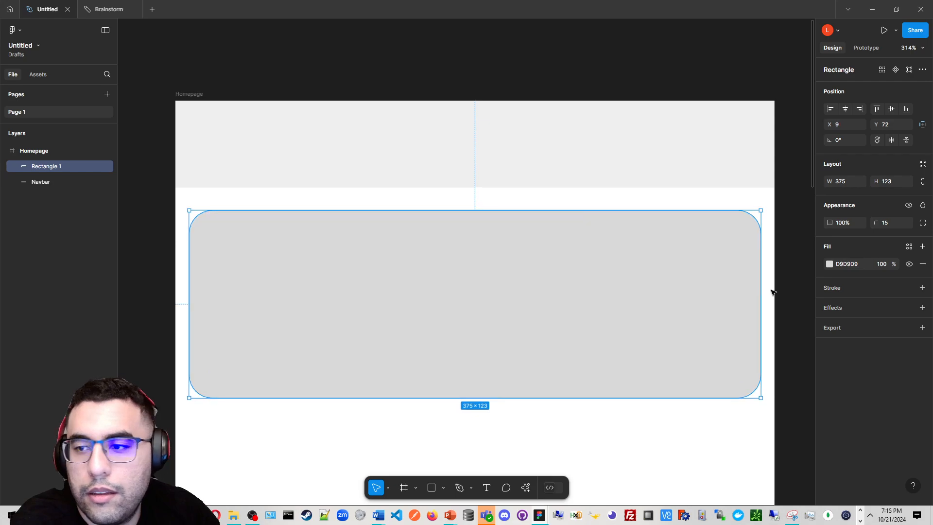
Change the rectangle's fill to a mid gray C7C7C7
click(831, 264)
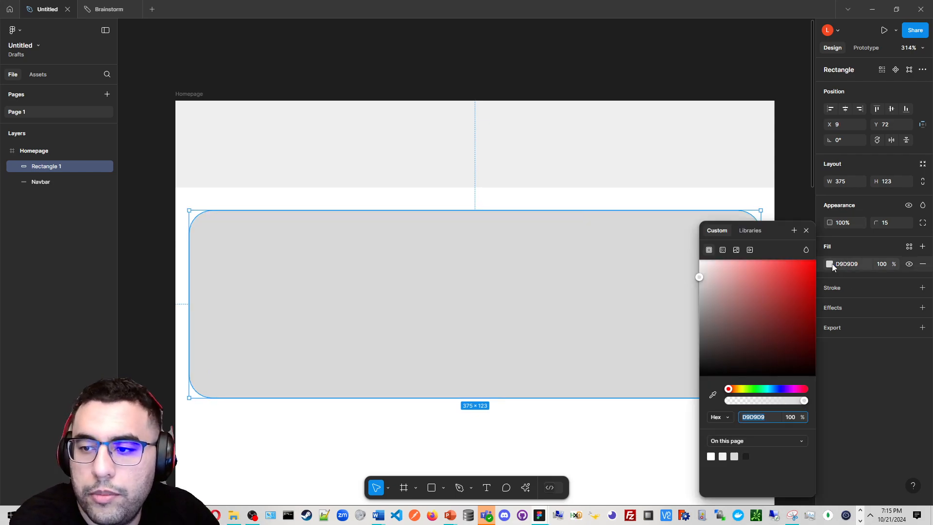
drag(730, 295, 702, 354)
drag(697, 315, 698, 285)
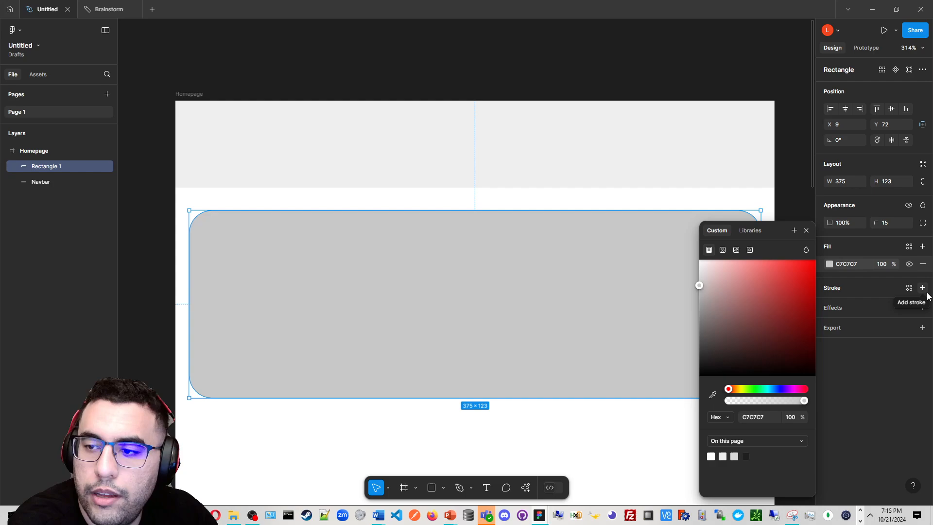
Add a light gray CDCDCD stroke to the rectangle and set its fill to white FFFFFF
click(922, 292)
click(828, 305)
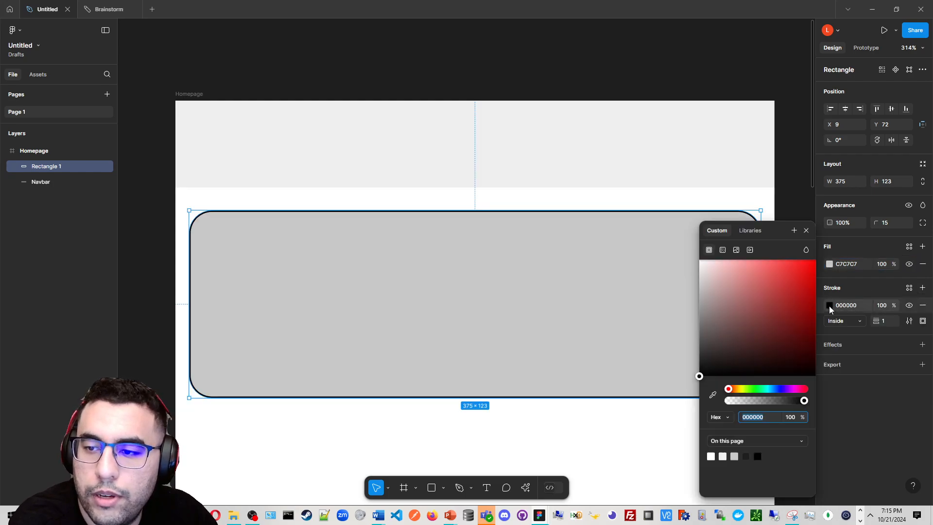
mouse_move(772, 333)
mouse_down()
mouse_move(742, 305)
mouse_move(738, 285)
mouse_move(698, 300)
mouse_move(698, 261)
mouse_up()
click(829, 263)
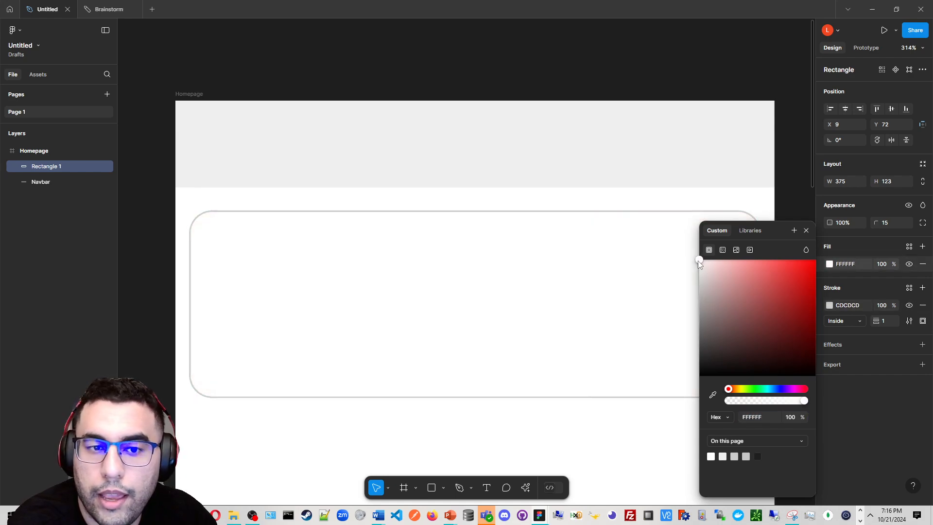
scroll(353, 242, down, 1)
scroll(354, 242, right, 1)
scroll(354, 242, down, 1)
click(497, 39)
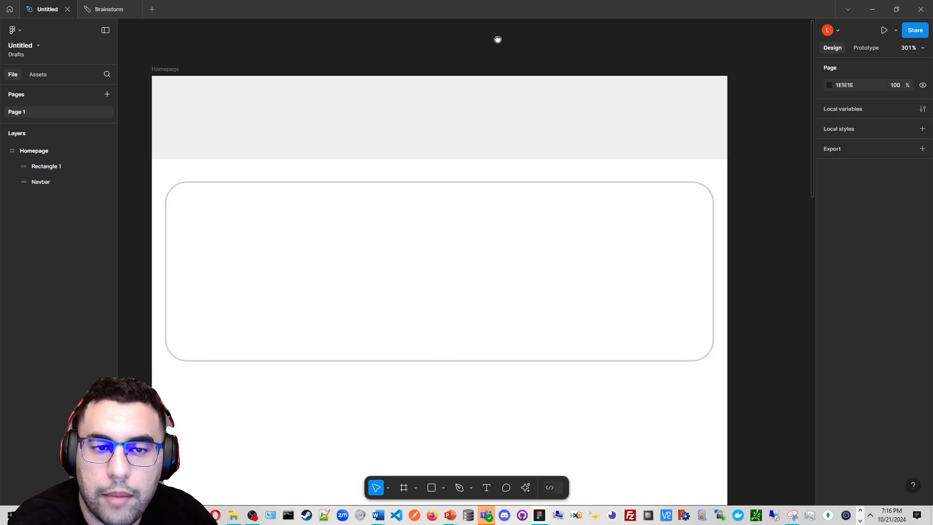
scroll(497, 39, down, 1)
scroll(497, 40, right, 1)
scroll(498, 39, left, 1)
click(161, 50)
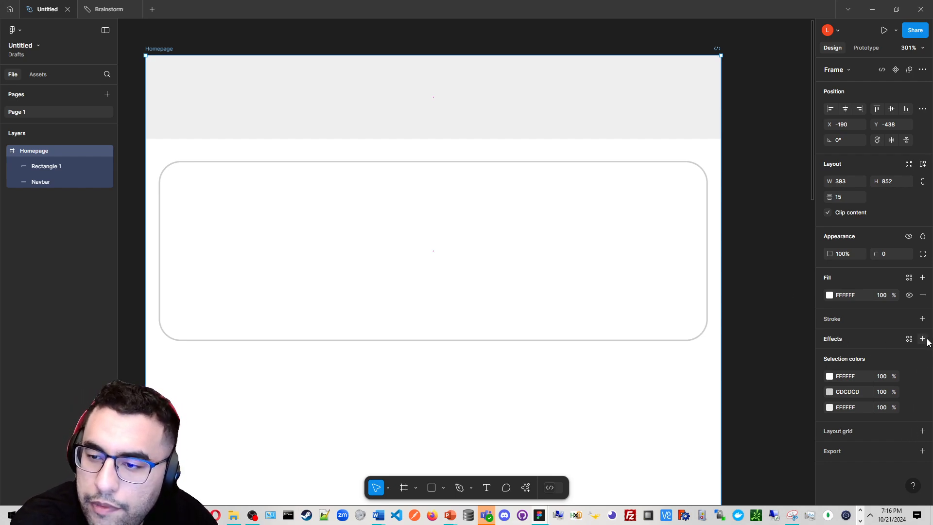
Add a drop shadow effect to the rectangle and remove it again
click(644, 285)
click(922, 345)
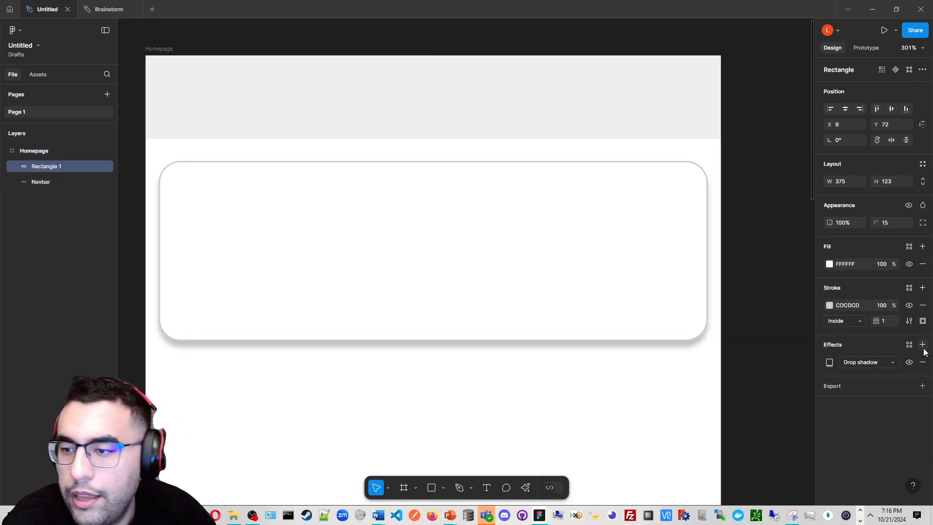
click(890, 363)
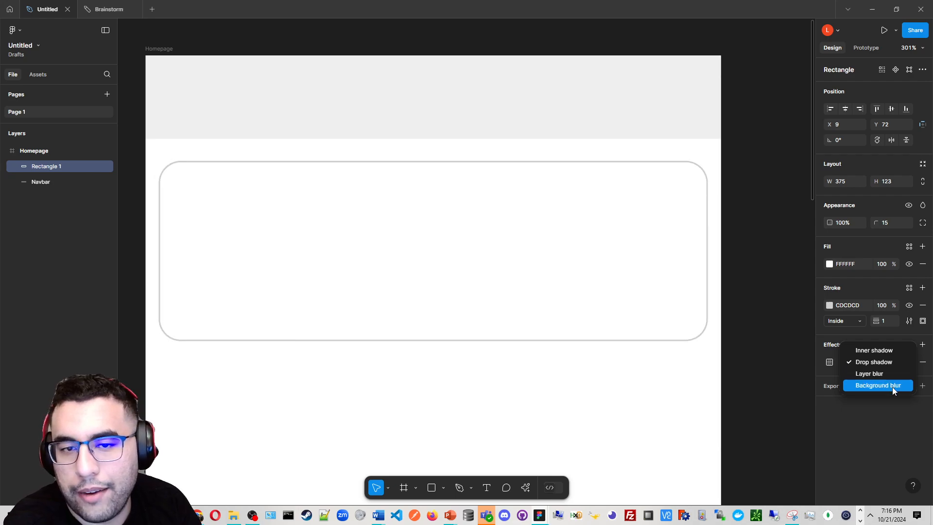
click(730, 410)
scroll(722, 332, down, 3)
scroll(663, 289, up, 4)
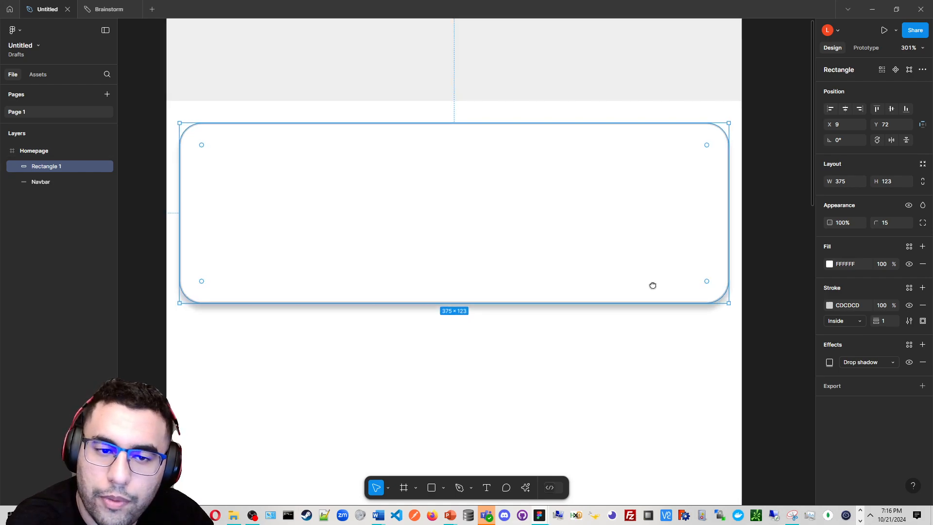
drag(665, 311, 673, 338)
click(921, 362)
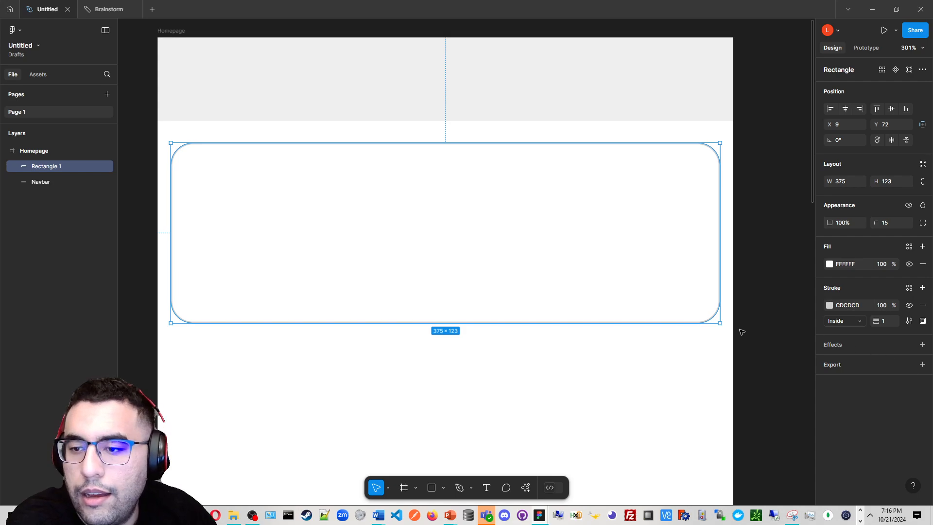
Add a 1x PNG export setting to the rectangle
click(922, 364)
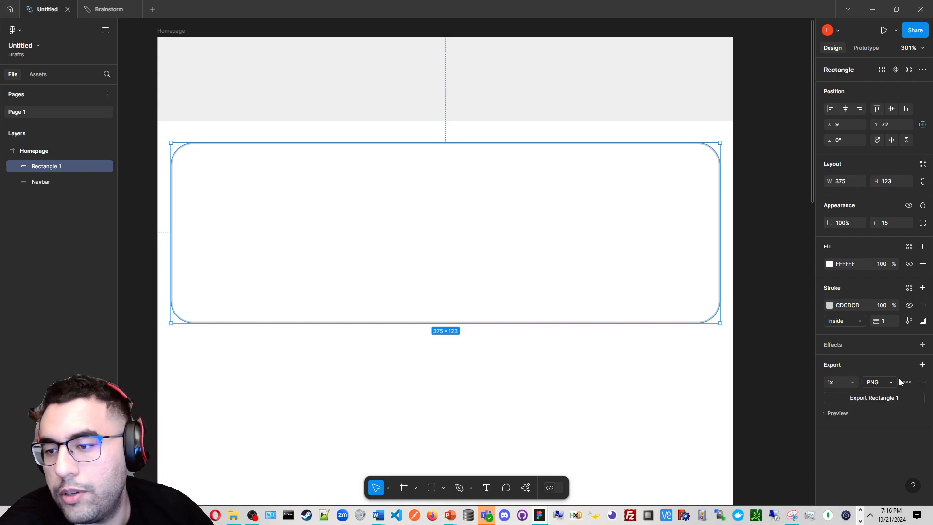
drag(692, 313, 703, 337)
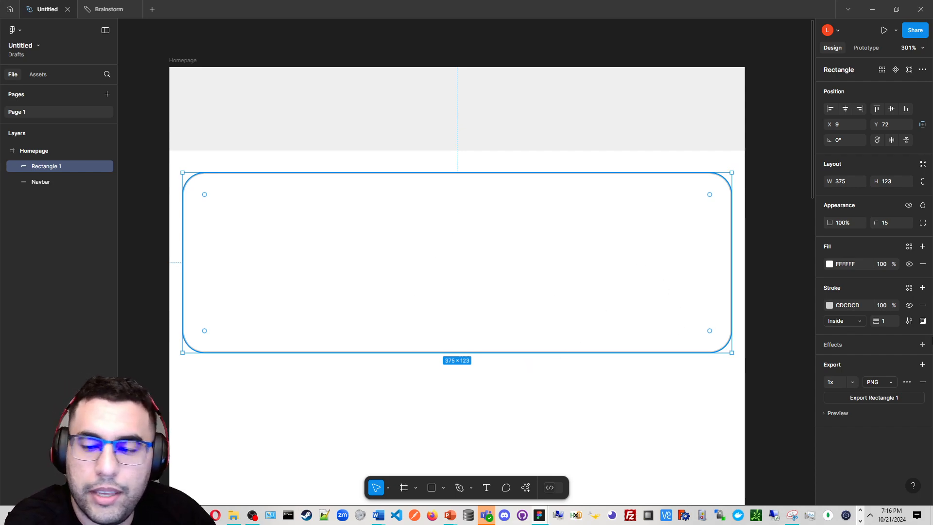
scroll(400, 404, up, 2)
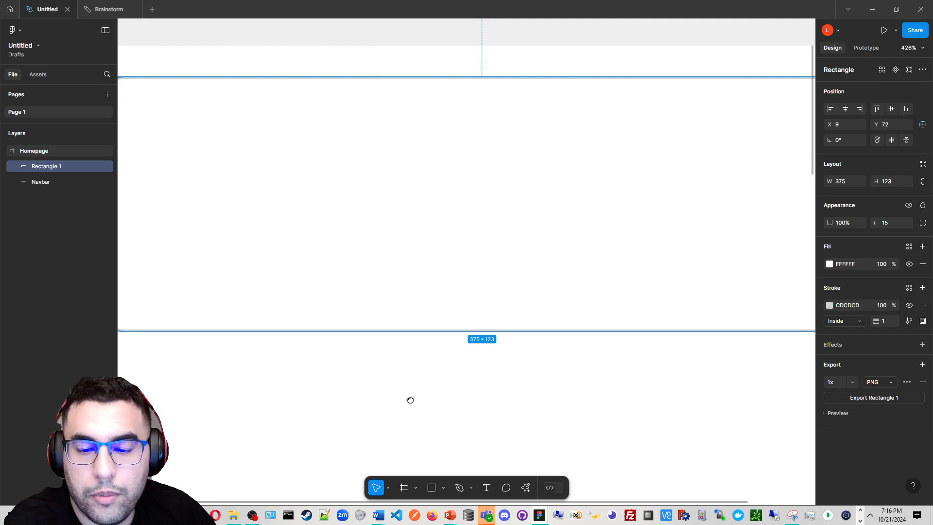
drag(410, 401, 523, 484)
Draw a closed triangular vector path with one curved side inside the card using the Pen tool
click(471, 487)
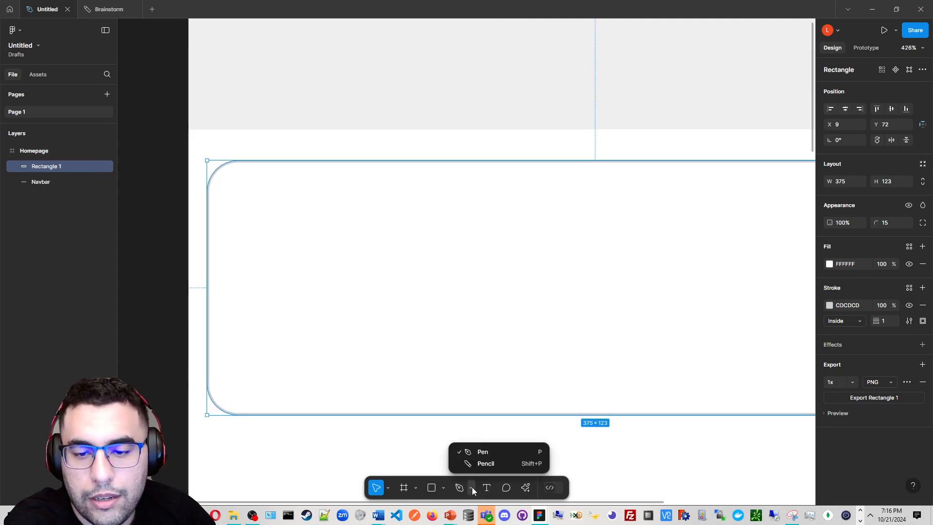
click(482, 452)
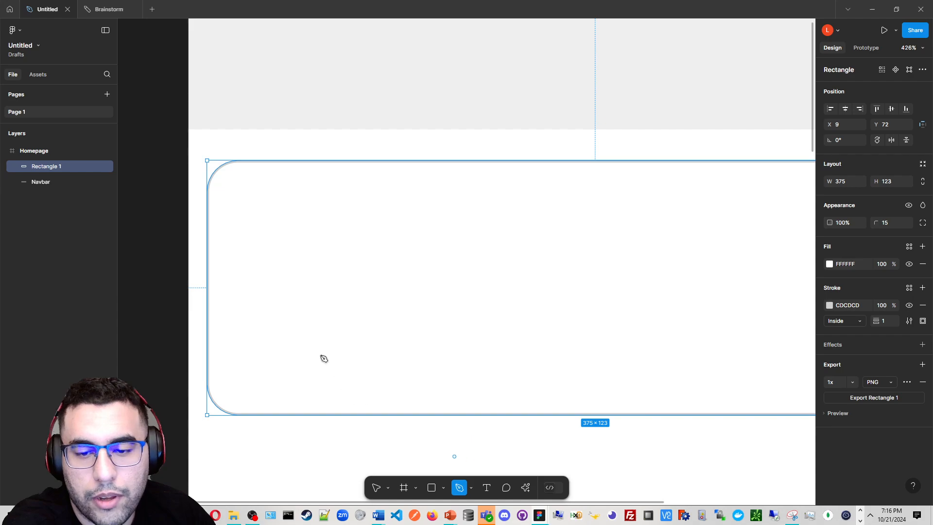
scroll(324, 358, up, 2)
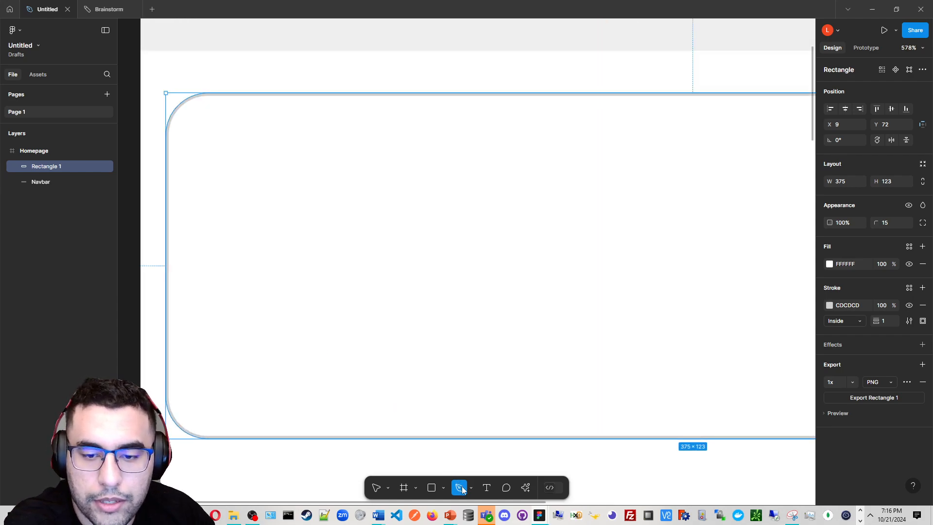
click(213, 211)
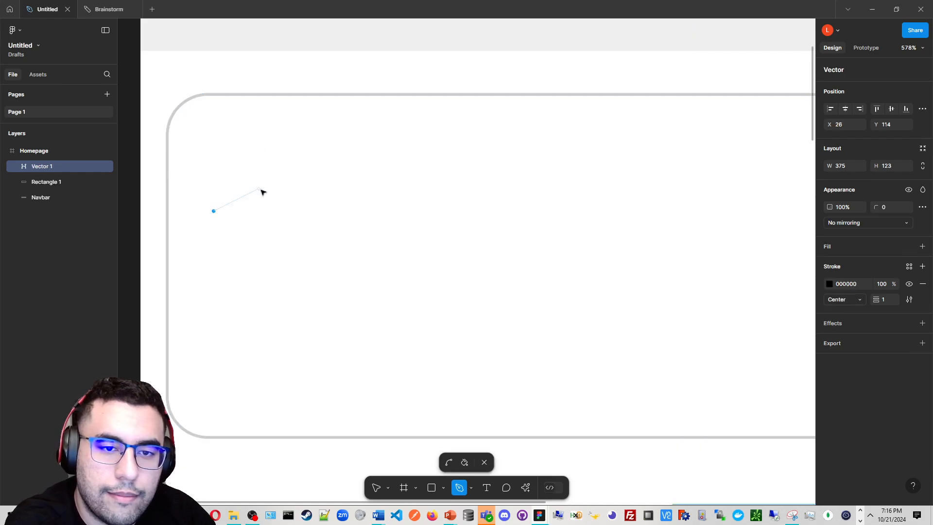
drag(261, 143, 270, 197)
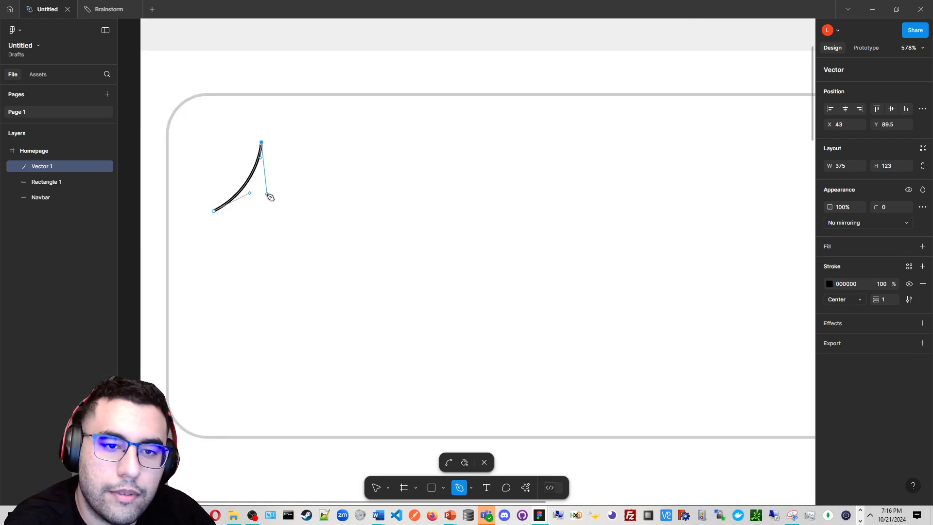
click(266, 194)
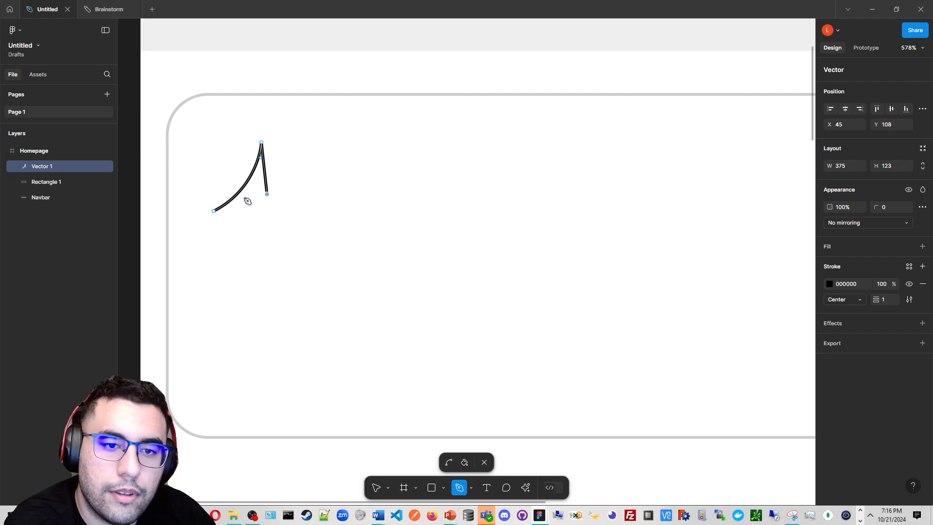
click(214, 211)
scroll(217, 214, up, 5)
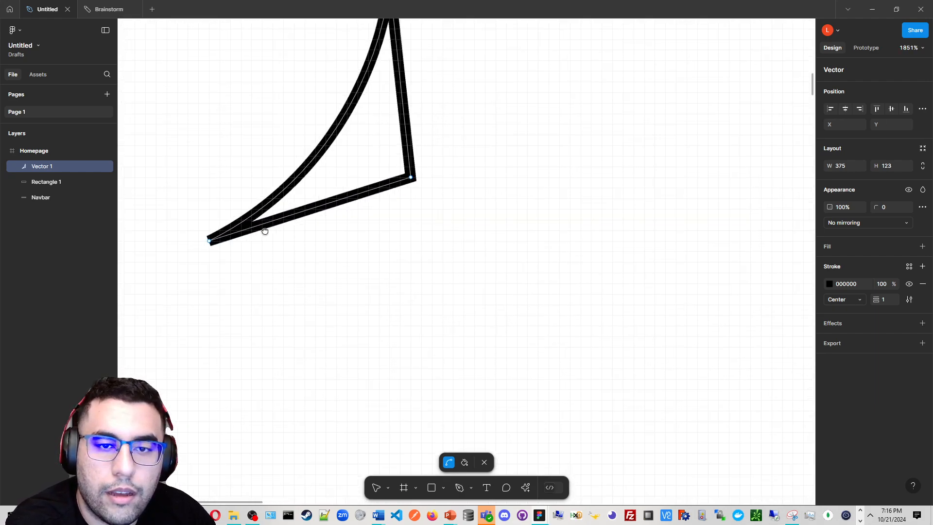
Fill the interior of the closed vector path with the paint bucket
drag(265, 231, 306, 290)
scroll(302, 257, down, 1)
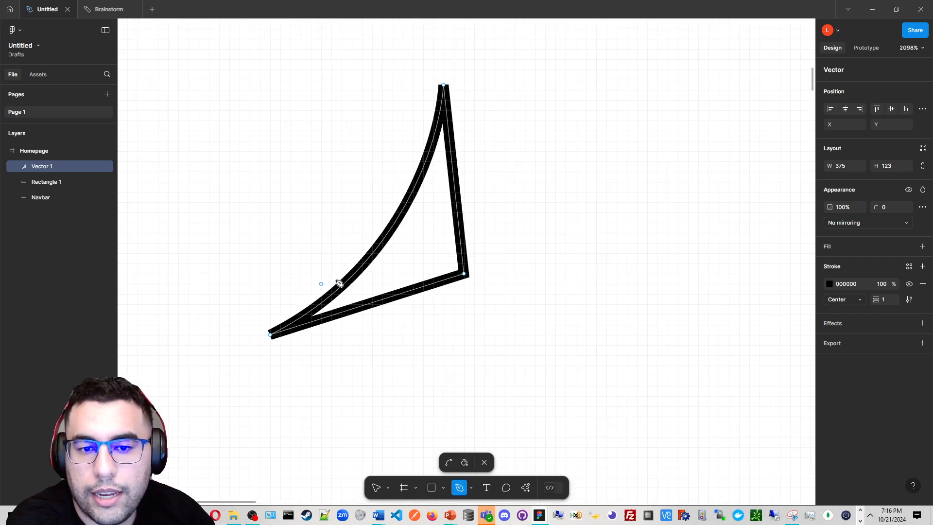
scroll(339, 283, down, 1)
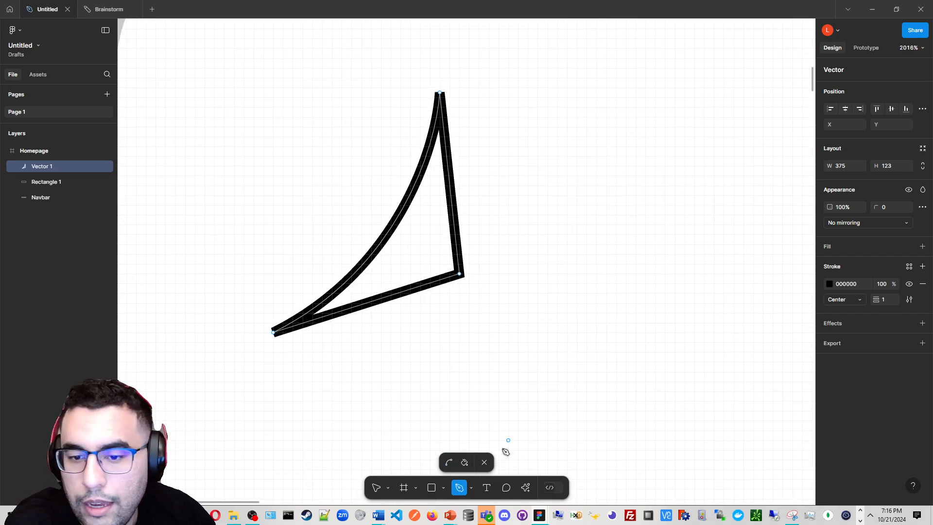
click(465, 462)
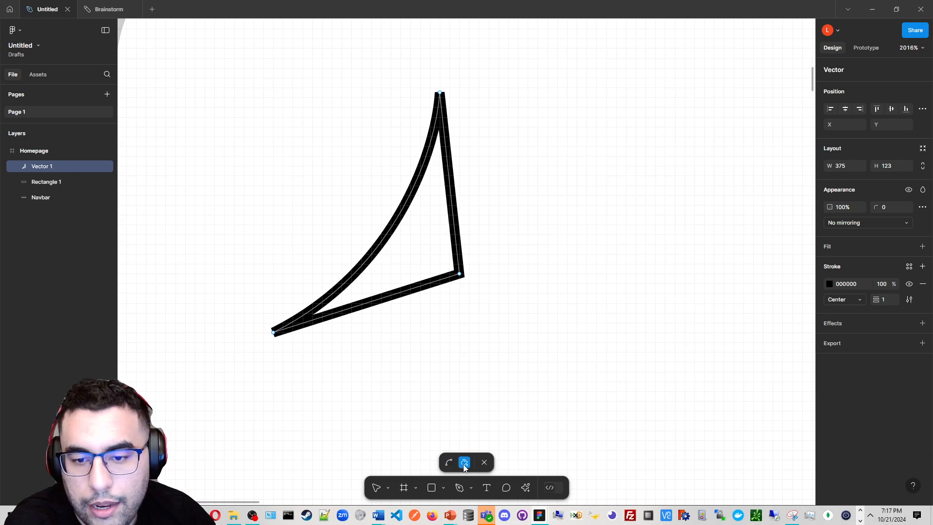
click(424, 255)
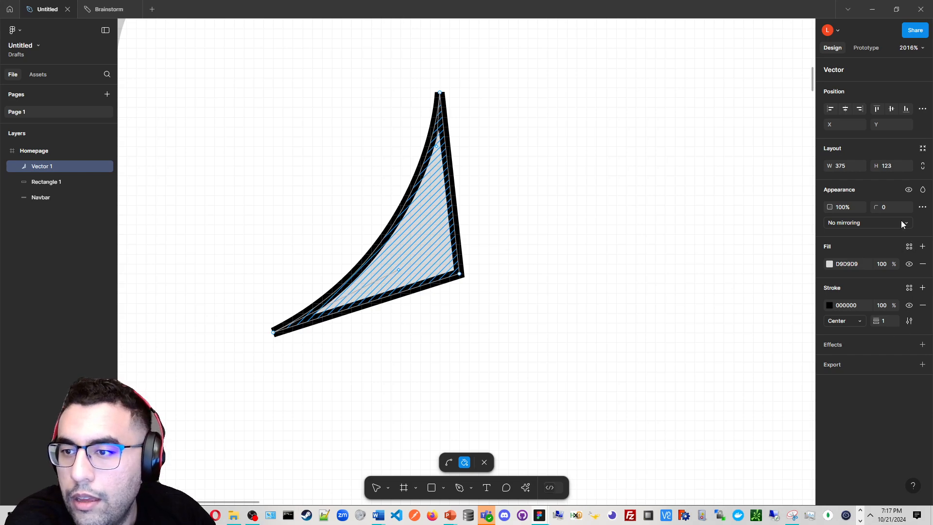
Set the vector's corner radius to 1 and drag its lower-right vertex outward to form an outer triangle
mouse_move(877, 208)
mouse_down()
mouse_move(888, 208)
mouse_move(860, 210)
mouse_move(880, 212)
mouse_up()
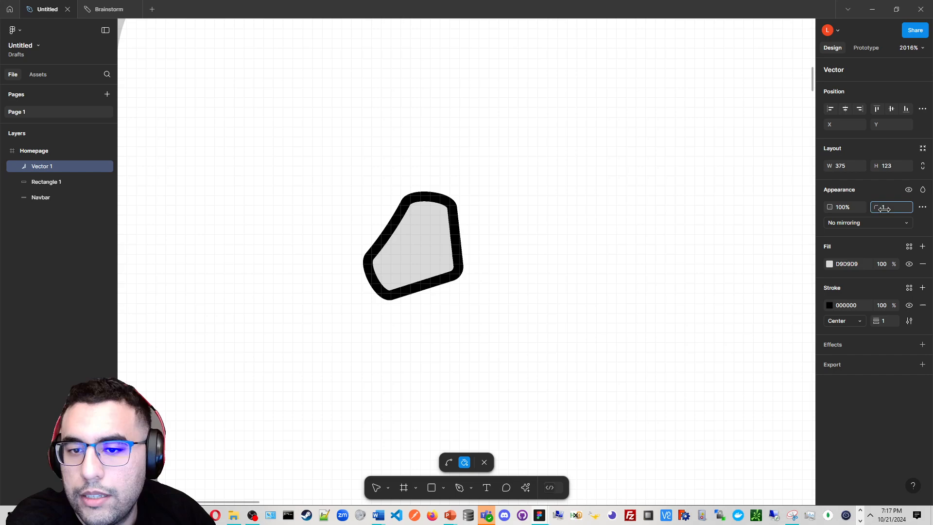
click(376, 491)
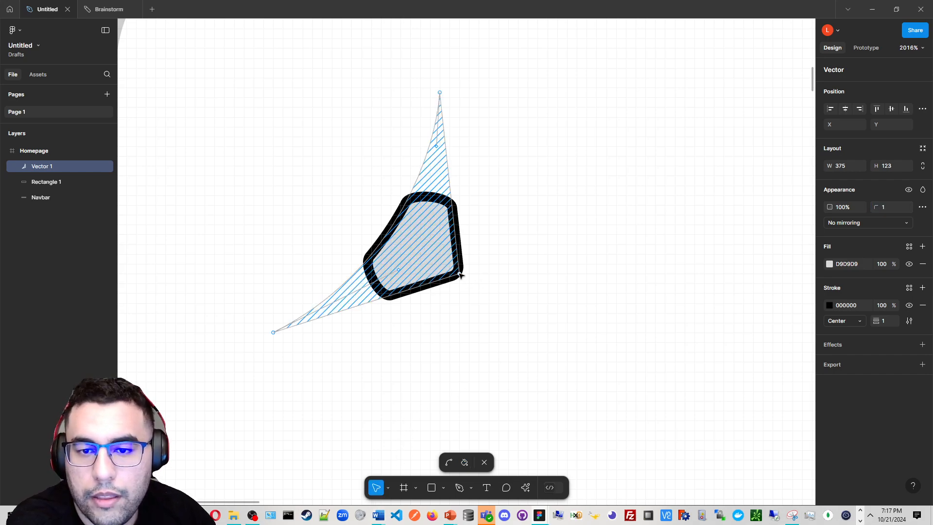
drag(460, 274, 513, 323)
key(ctrl+a)
click(565, 343)
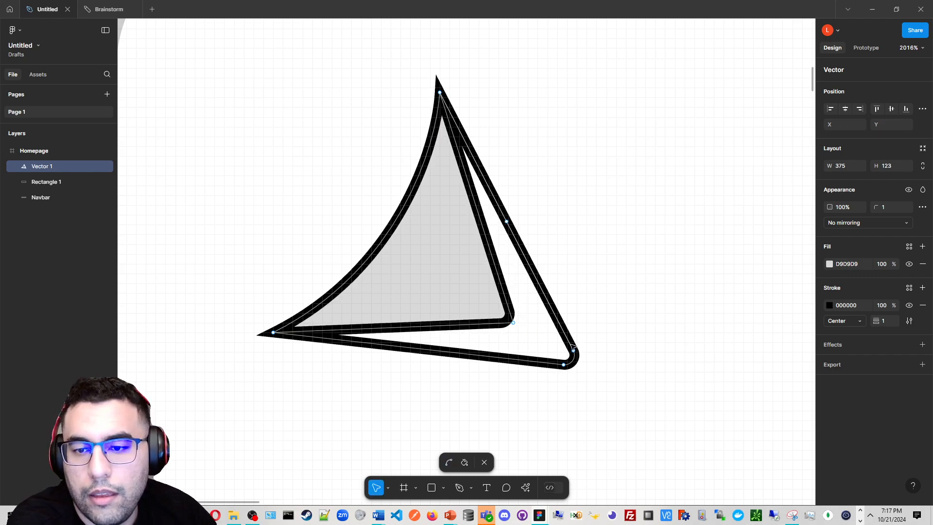
click(572, 345)
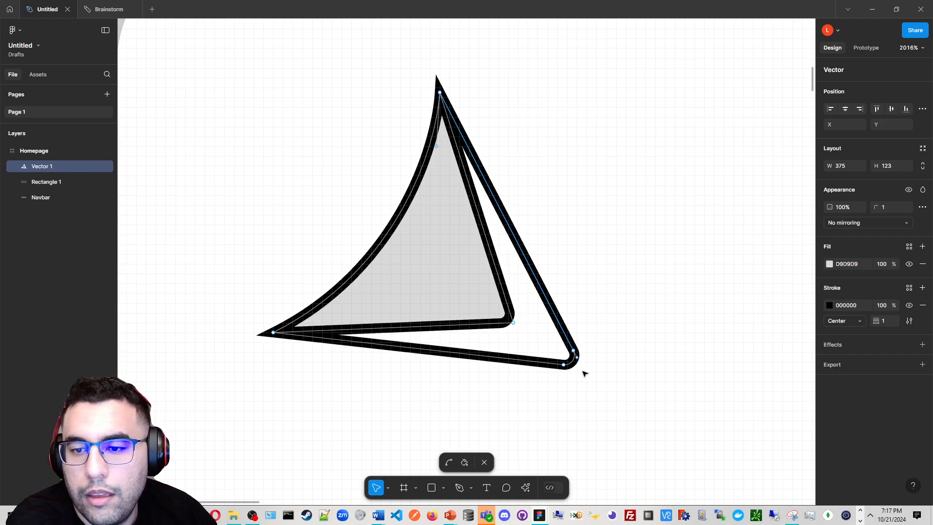
Fill the band between the inner and outer triangles and colour it red FF6767
click(464, 462)
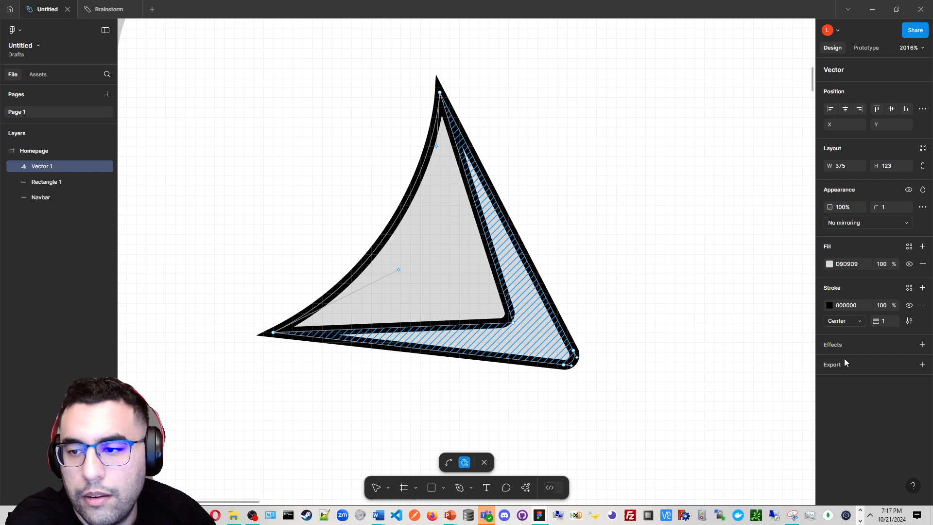
click(557, 353)
key(Escape)
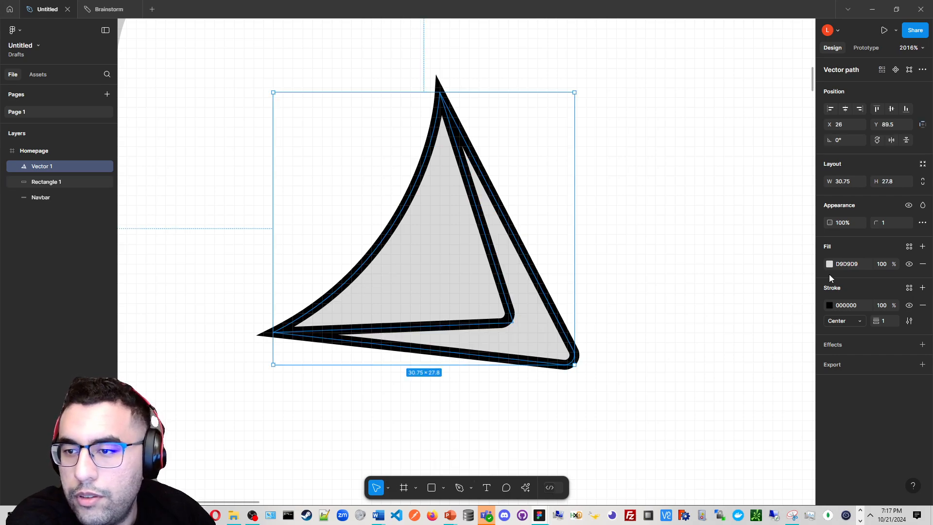
double_click(453, 292)
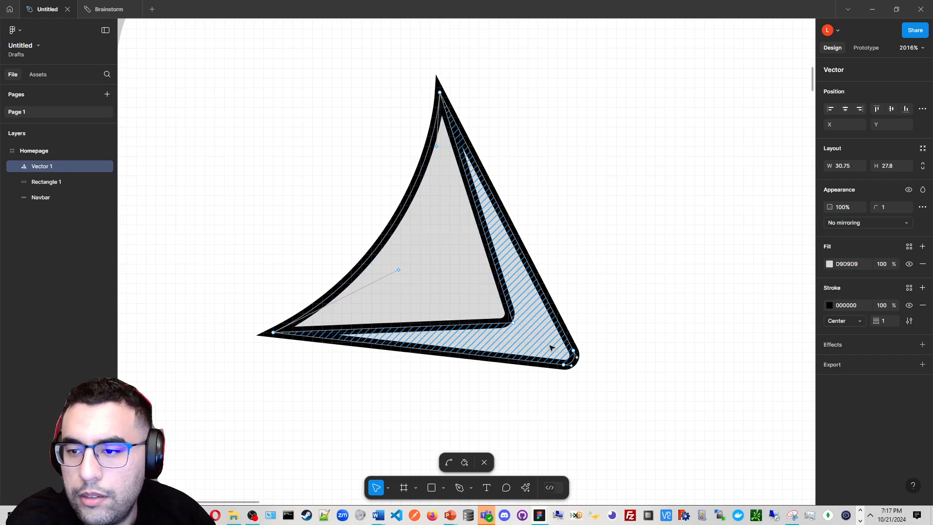
click(829, 264)
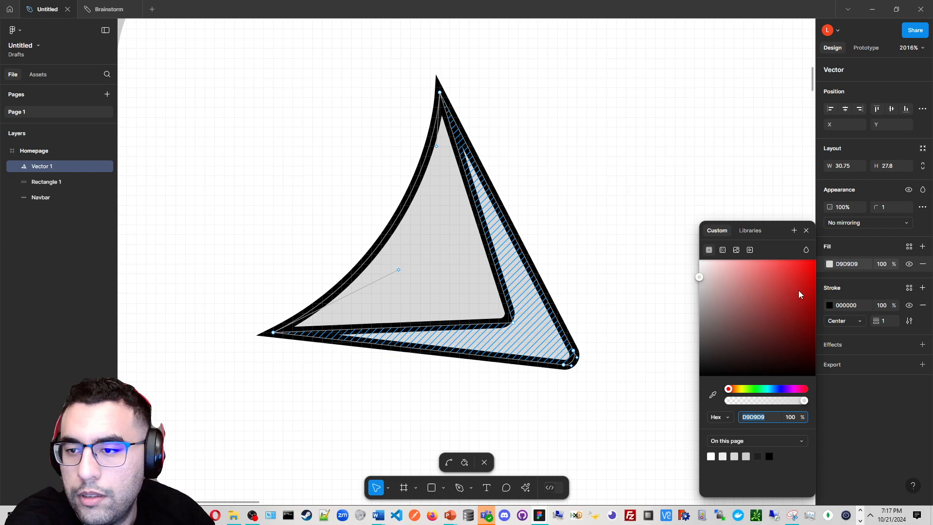
drag(798, 290, 768, 254)
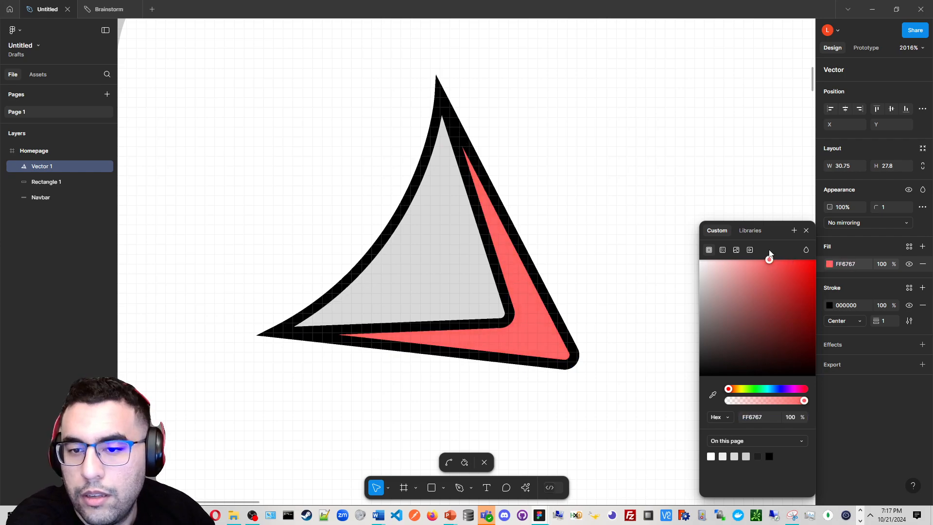
Set the vector's stroke colour to periwinkle 8C9CFF
click(452, 262)
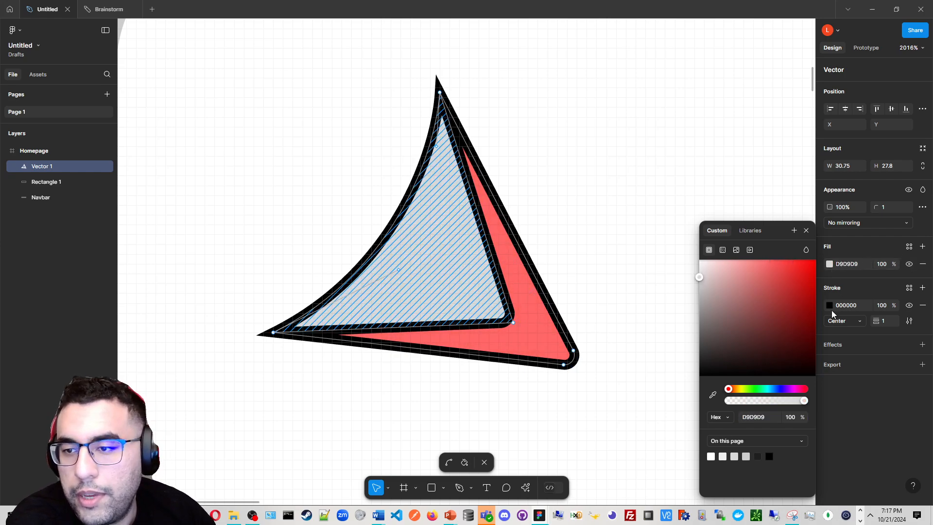
click(830, 309)
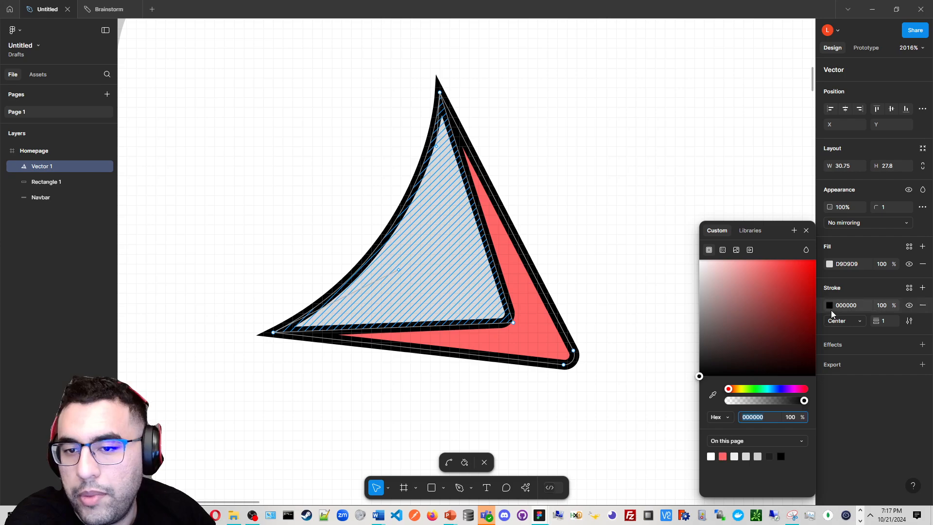
click(777, 388)
drag(761, 270, 761, 248)
key(ctrl+z)
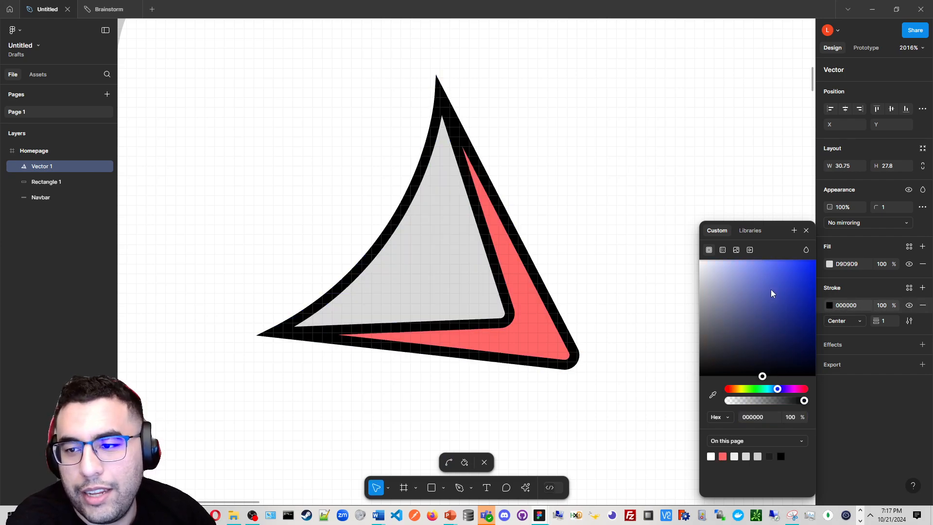
mouse_move(770, 293)
mouse_down()
mouse_move(756, 249)
mouse_move(803, 252)
mouse_move(751, 248)
mouse_up()
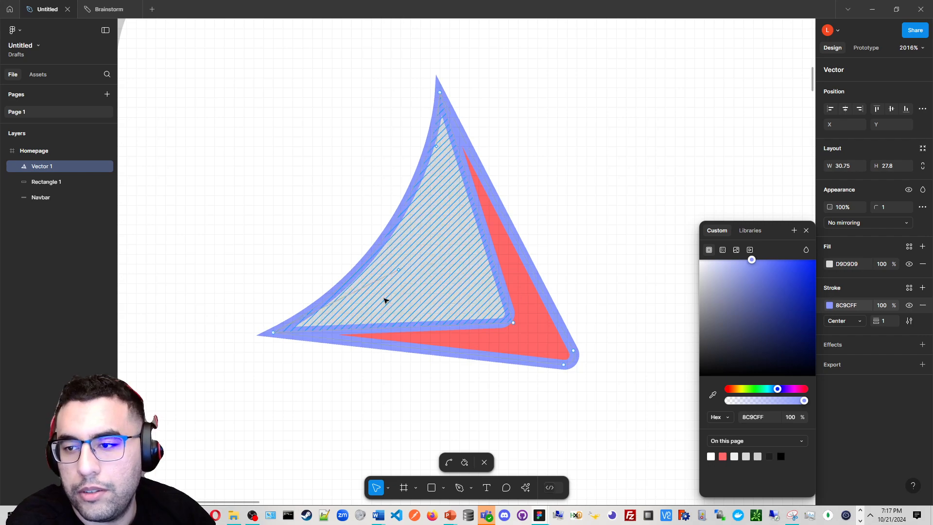
Change the inner region's fill to yellow-green DEFF90
click(830, 266)
drag(758, 292, 750, 254)
drag(752, 396, 747, 398)
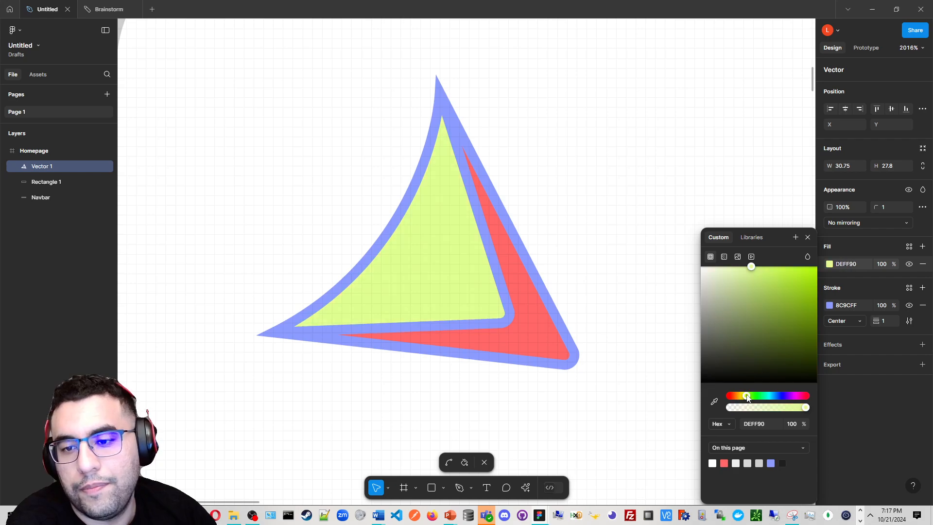
scroll(488, 336, down, 3)
drag(487, 293, 446, 257)
click(493, 309)
click(539, 333)
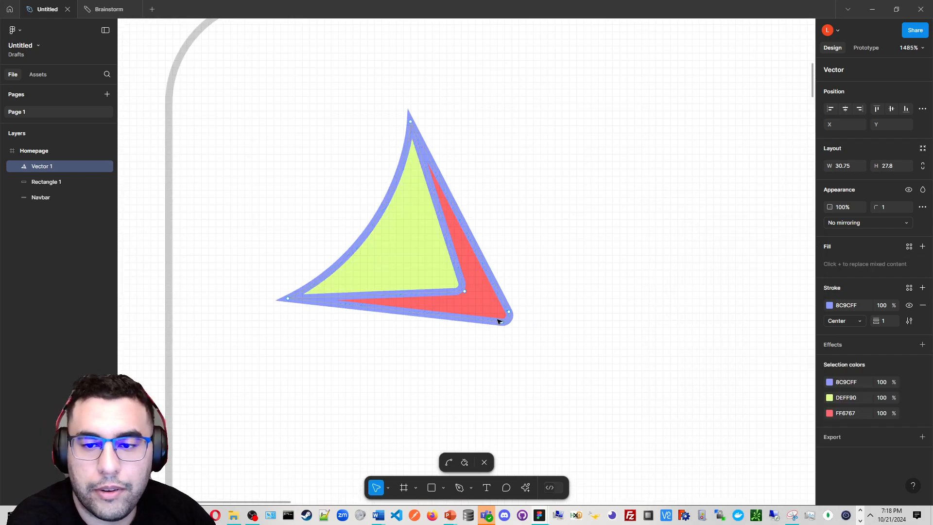
click(497, 317)
click(526, 329)
scroll(527, 330, down, 2)
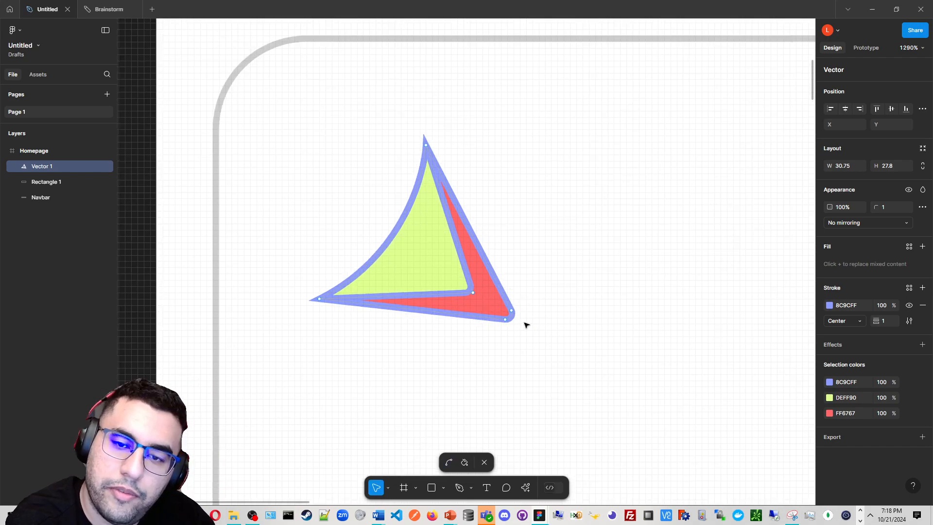
scroll(458, 347, down, 3)
scroll(434, 377, up, 2)
click(434, 376)
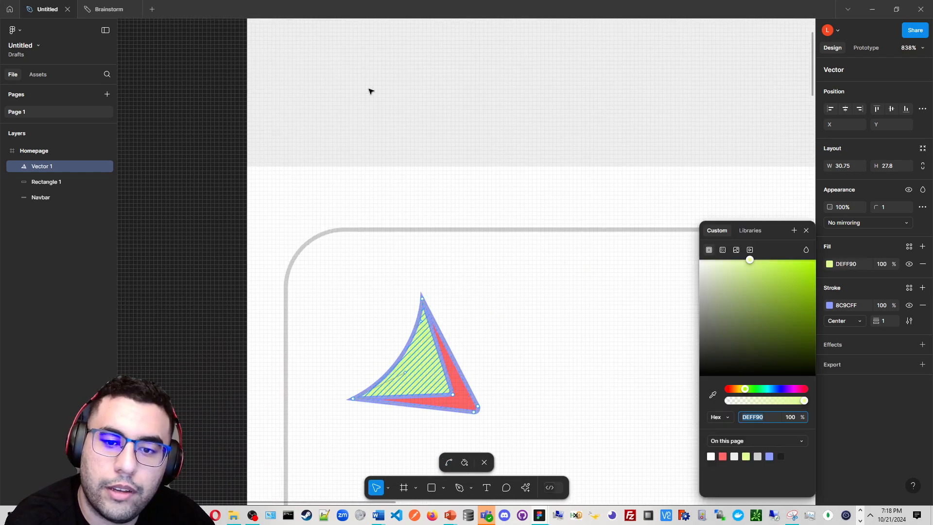
click(807, 229)
scroll(337, 277, down, 1)
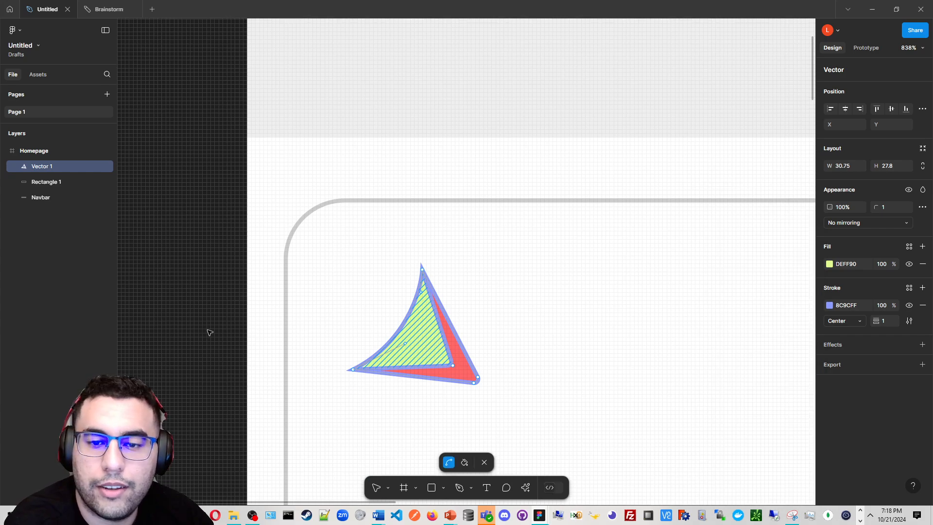
click(422, 365)
click(423, 366)
scroll(411, 387, down, 2)
scroll(438, 367, up, 2)
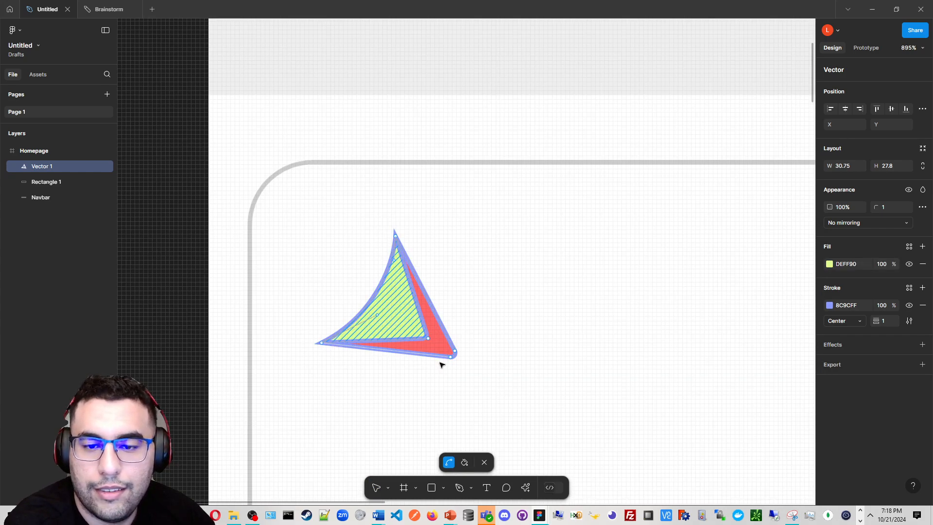
click(441, 365)
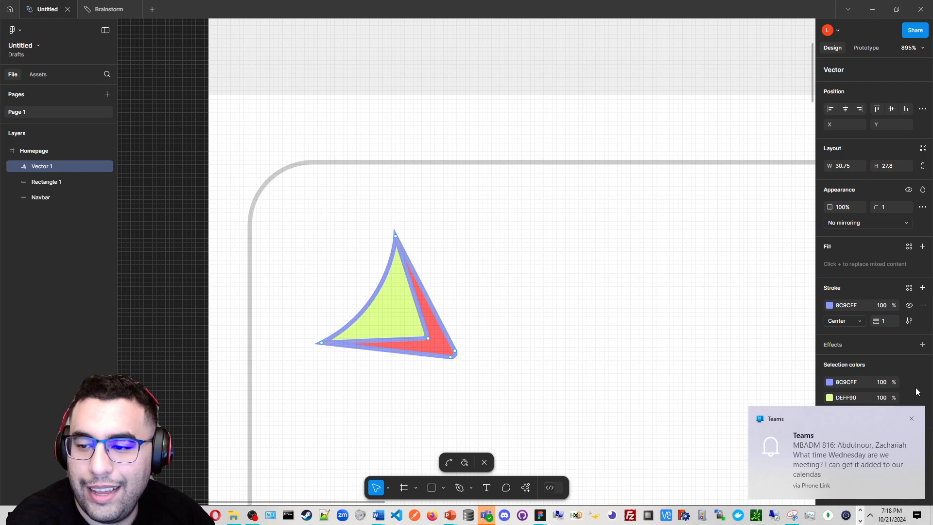
click(912, 420)
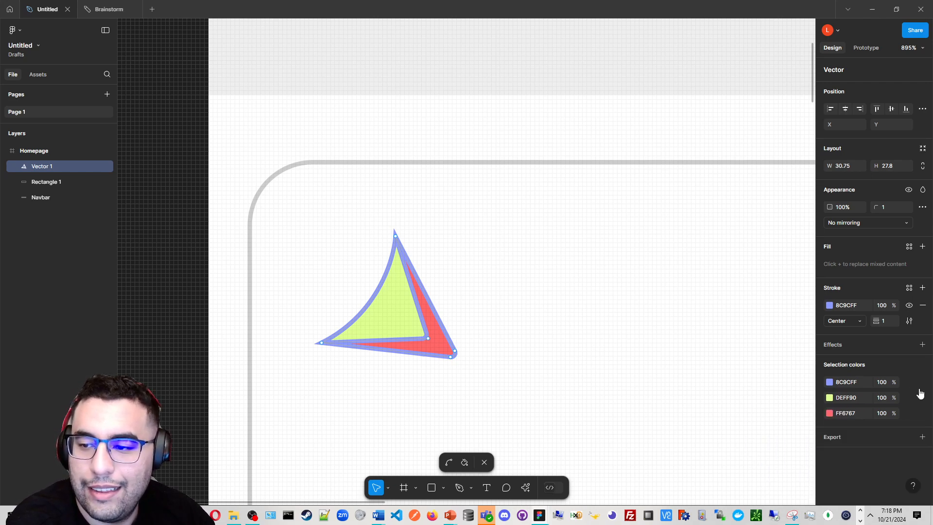
Exit path editing and move the vector logo into the navbar at the Homepage frame's top-left corner
drag(557, 304, 719, 250)
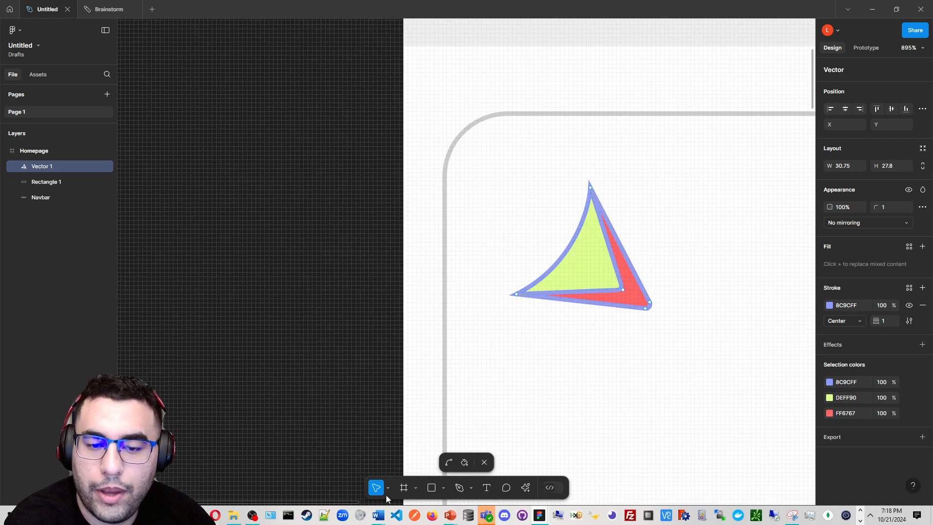
click(485, 463)
drag(494, 381, 254, 450)
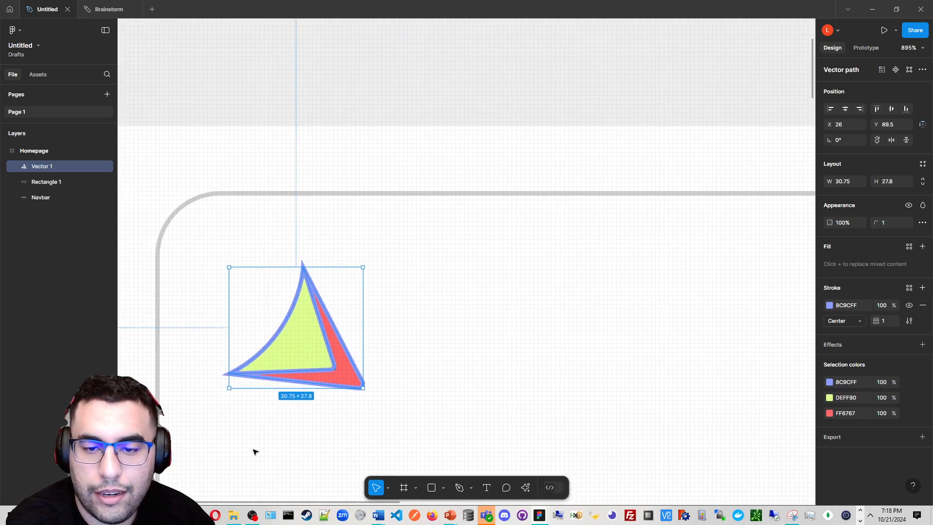
click(182, 450)
drag(271, 375, 352, 62)
click(428, 323)
scroll(433, 320, down, 1)
drag(377, 177, 401, 367)
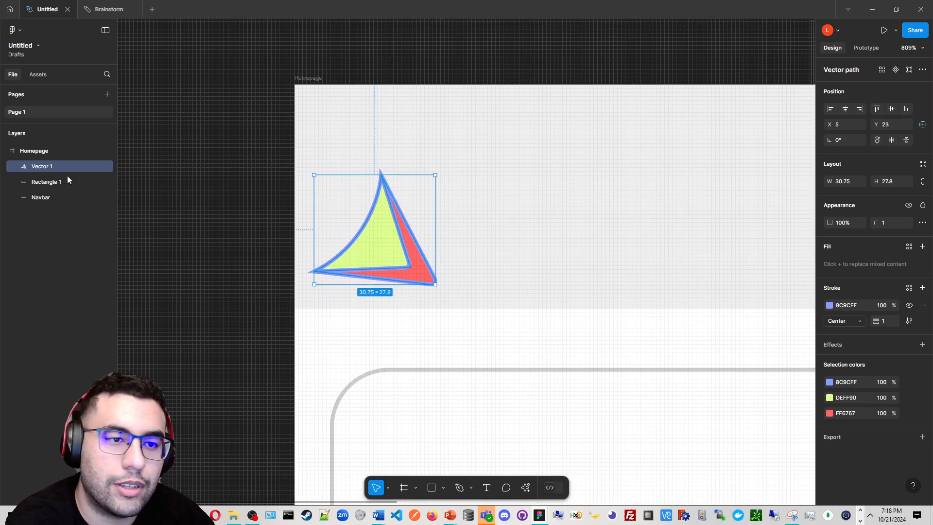
Move the logo up within the navbar, then try two corner resizes of it and undo each one
drag(384, 242, 401, 199)
drag(447, 233, 507, 280)
key(ctrl+z)
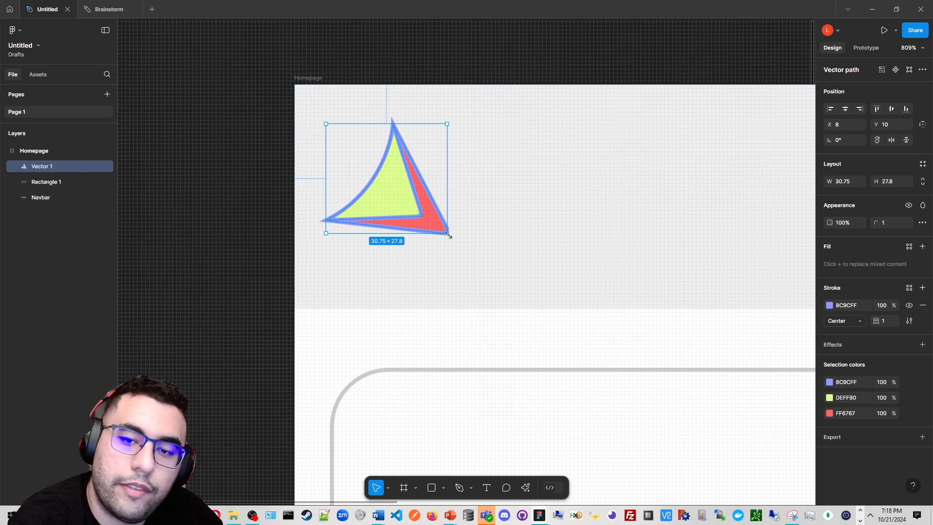
drag(448, 234, 518, 285)
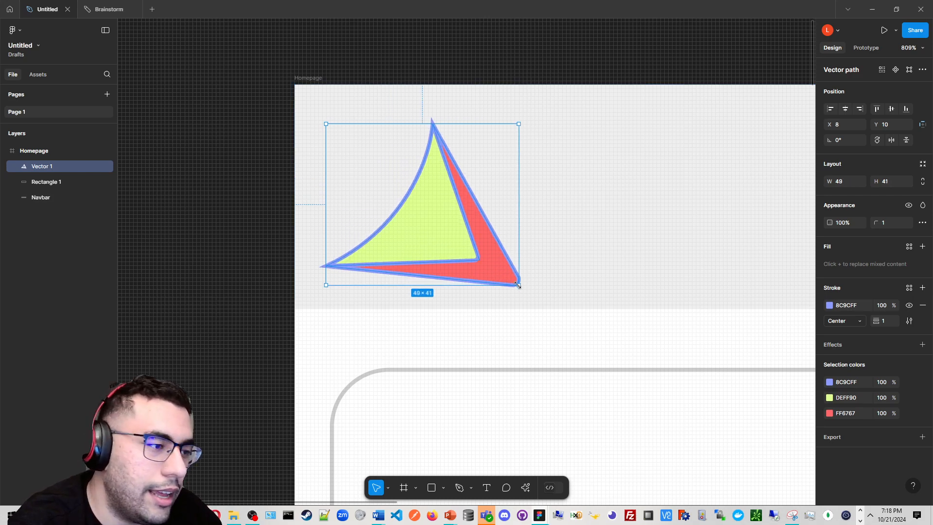
key(ctrl+z)
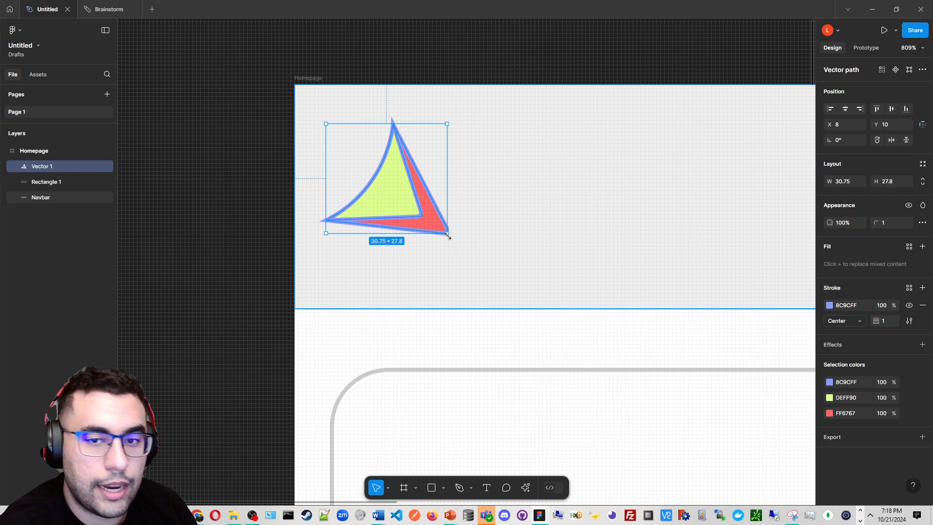
Scale the logo proportionally with the Scale tool to about 44 x 40
key(k)
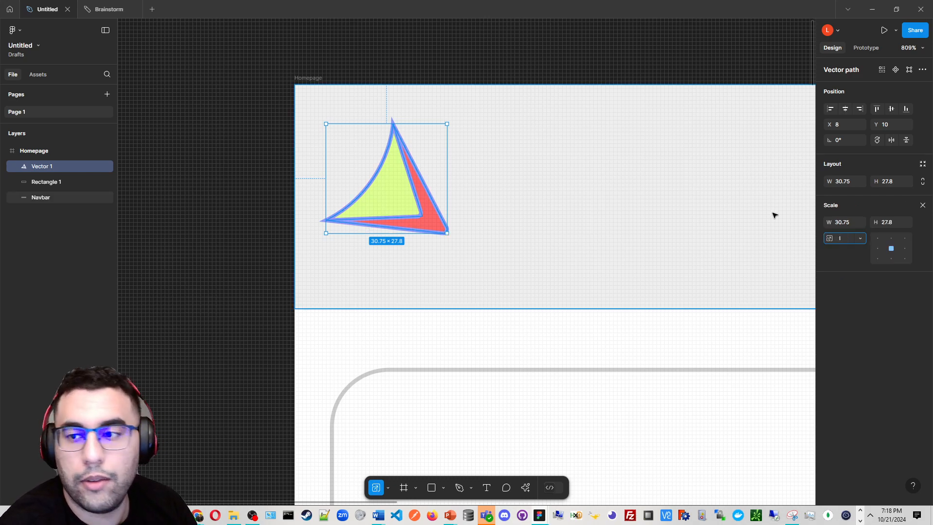
click(923, 206)
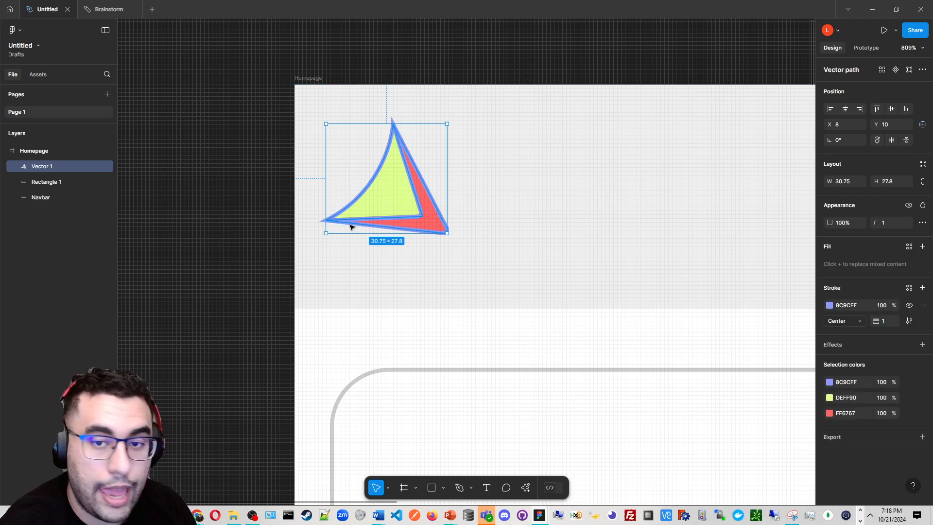
key(k)
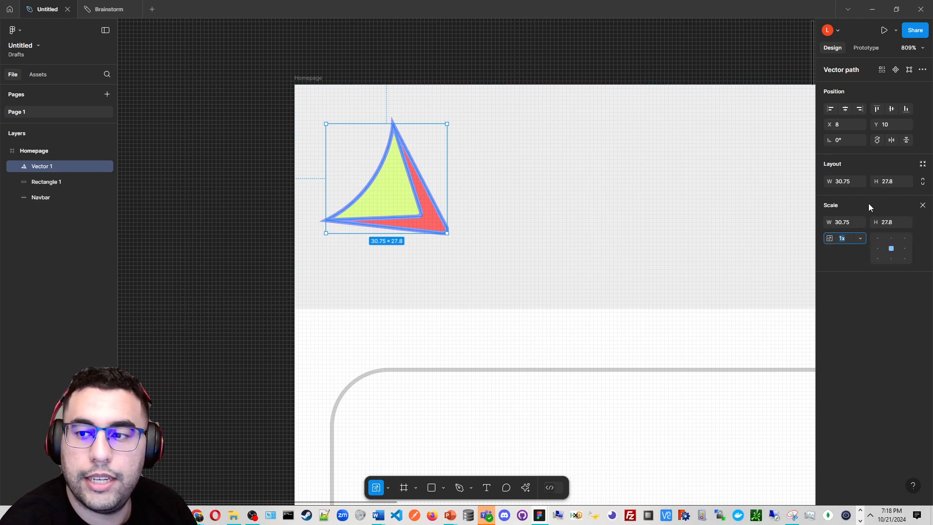
click(921, 206)
key(k)
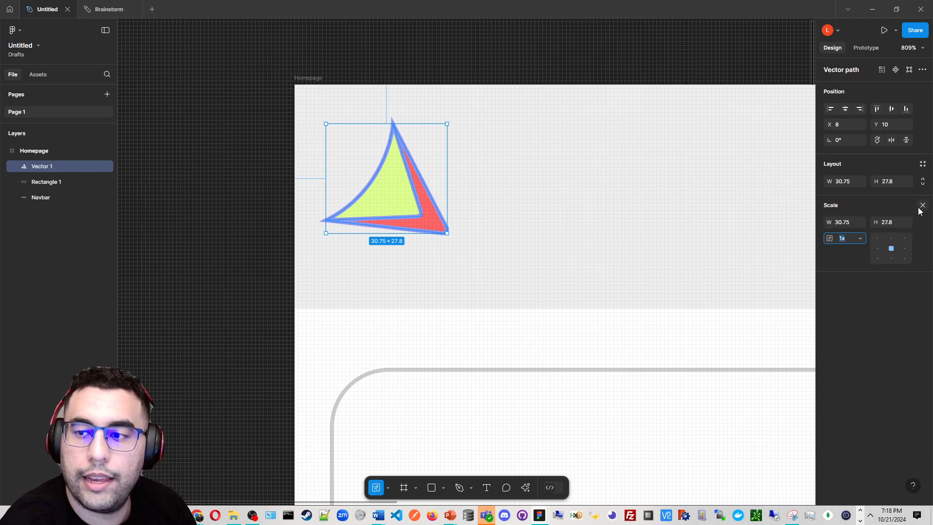
click(922, 207)
key(k)
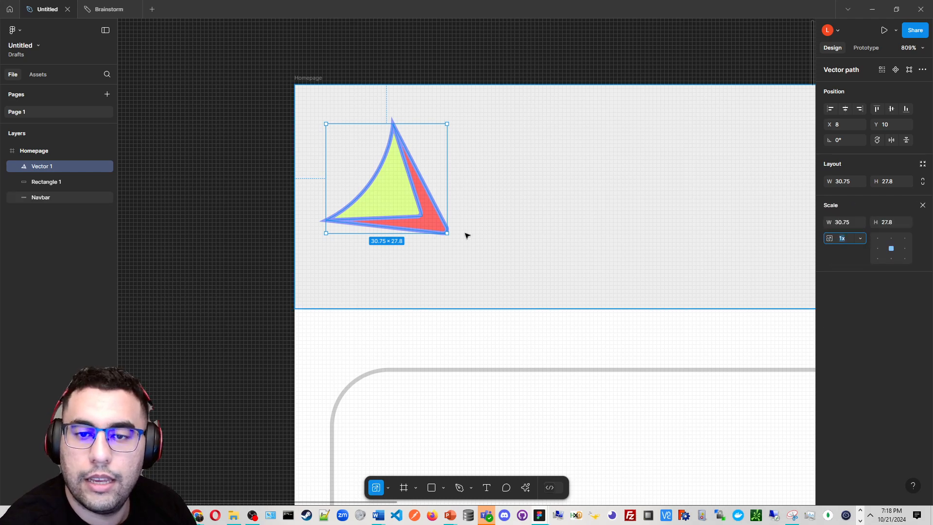
drag(447, 235, 478, 261)
scroll(404, 265, up, 3)
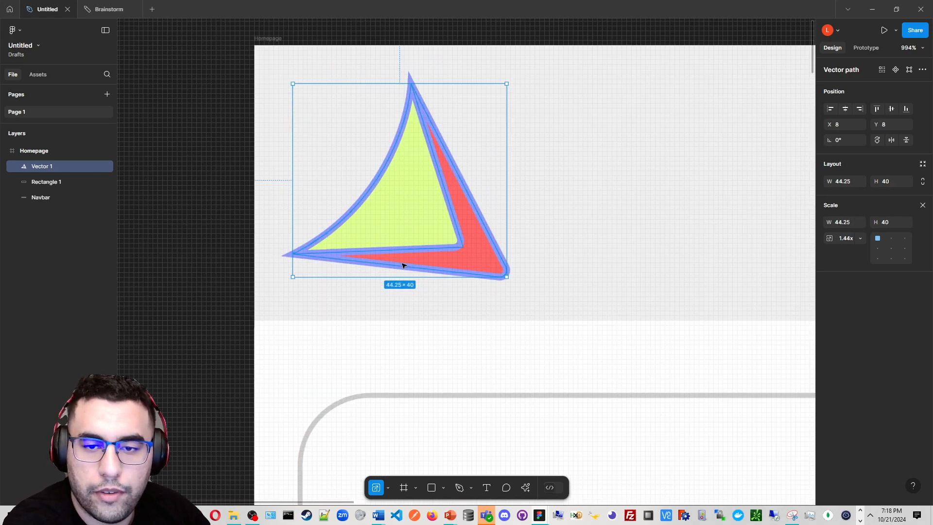
Duplicate the logo beside itself and resize the copy to about 50 x 44 near the navbar's top
alt+drag(385, 246, 676, 244)
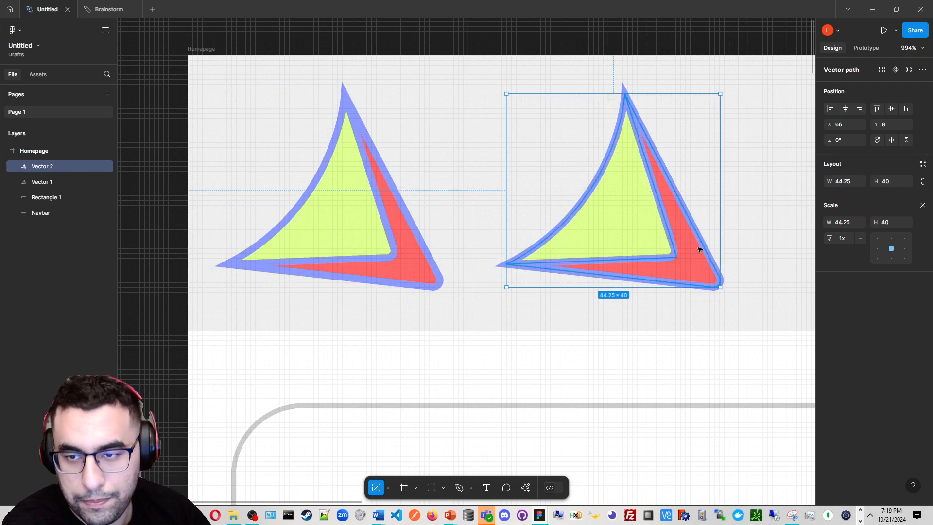
drag(719, 287, 622, 200)
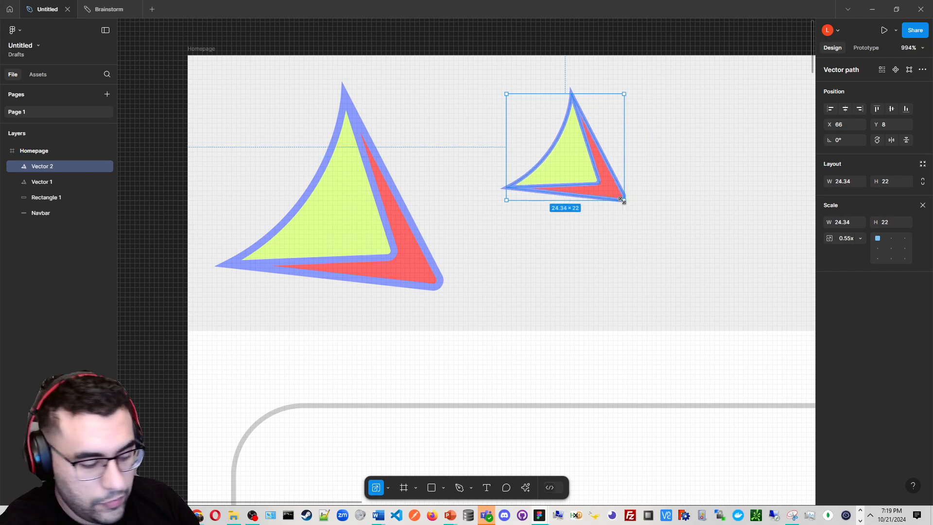
click(922, 205)
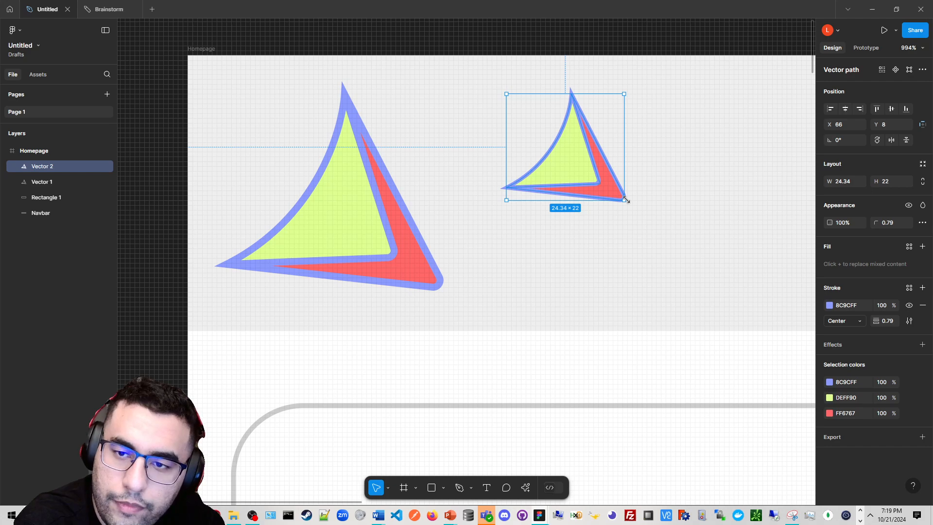
drag(624, 199, 746, 305)
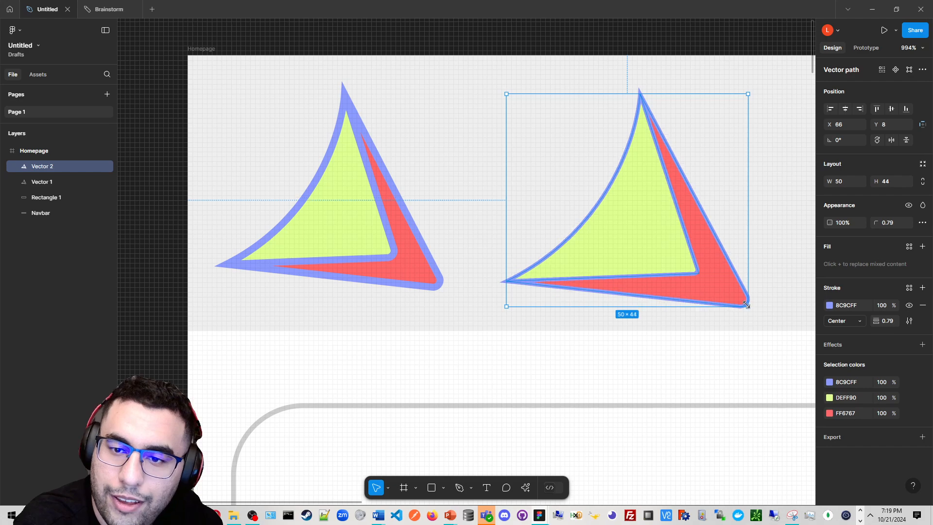
drag(651, 262, 603, 224)
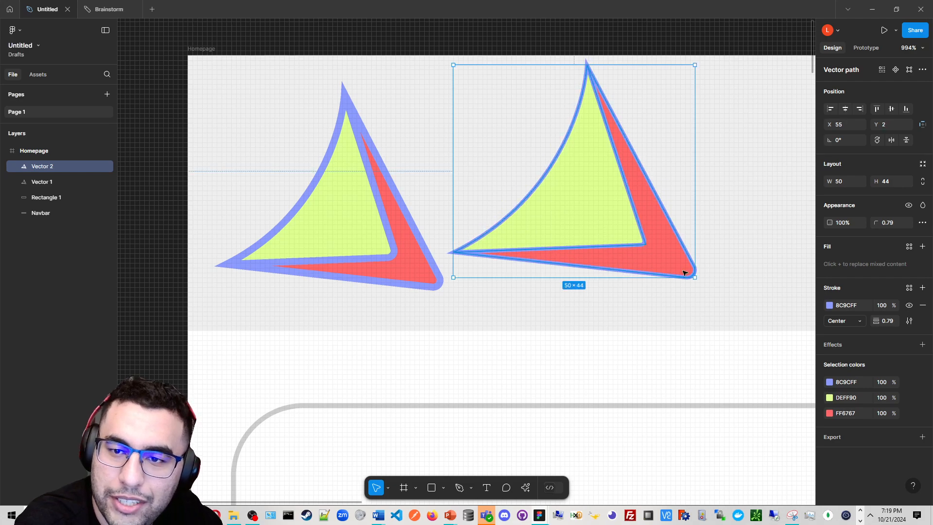
Compare the two logos in the navbar and delete the duplicate copy
click(530, 297)
click(627, 254)
scroll(523, 267, up, 1)
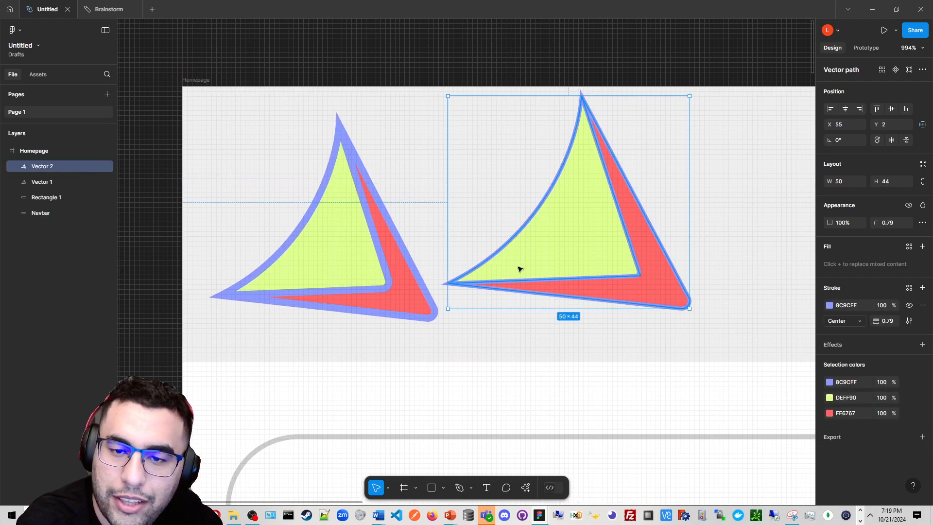
click(527, 320)
click(397, 302)
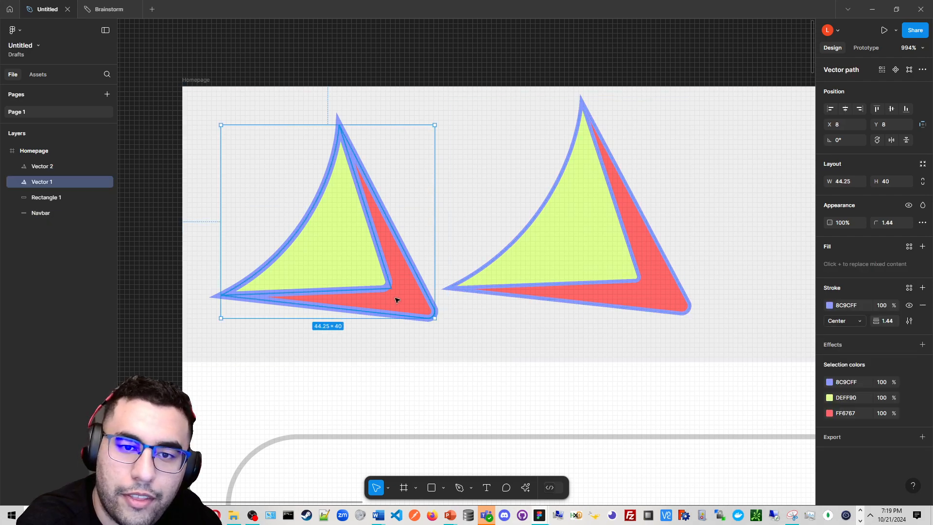
click(249, 333)
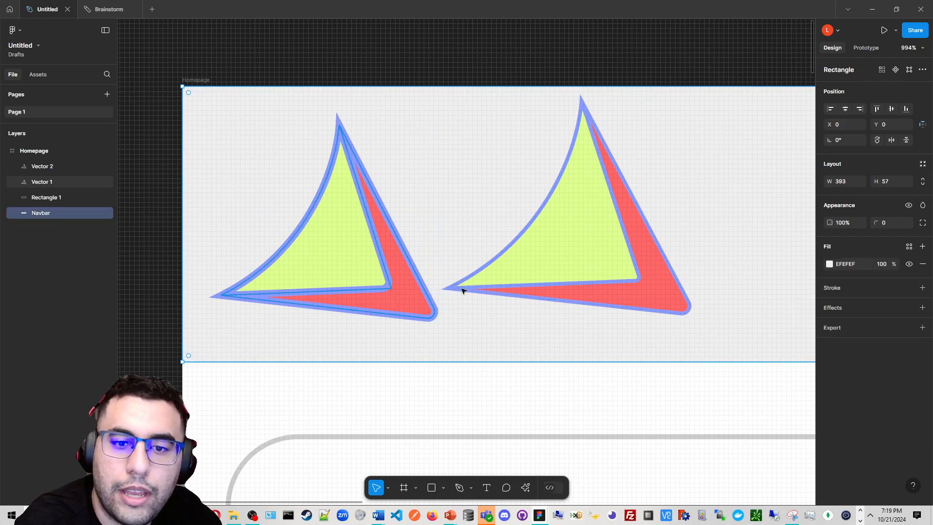
click(536, 285)
key(Delete)
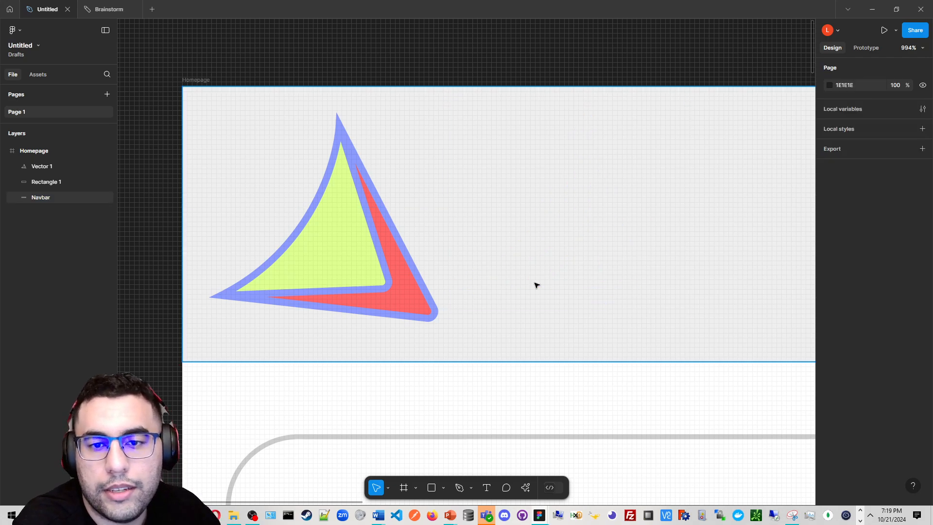
Rotate the logo about -57° so its tip points downward, at about 36 x 32.5
click(343, 286)
scroll(342, 286, down, 6)
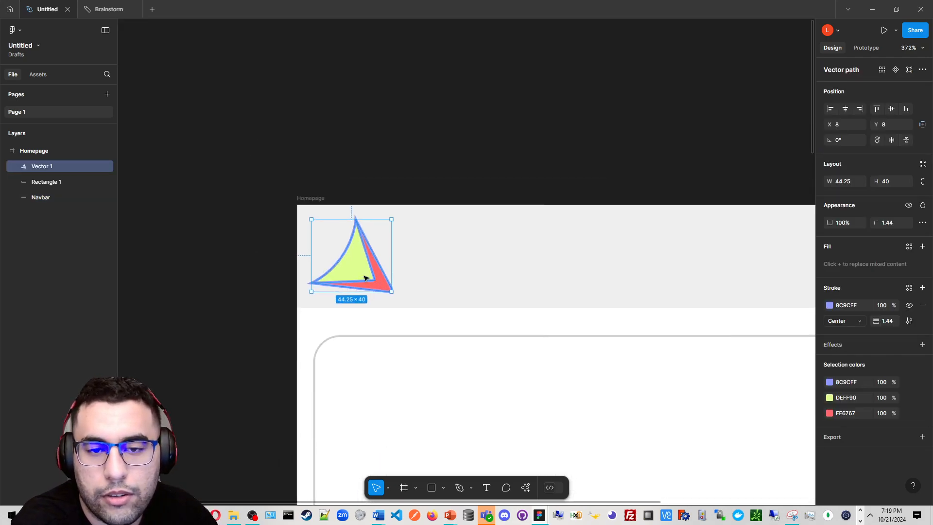
scroll(383, 282, up, 5)
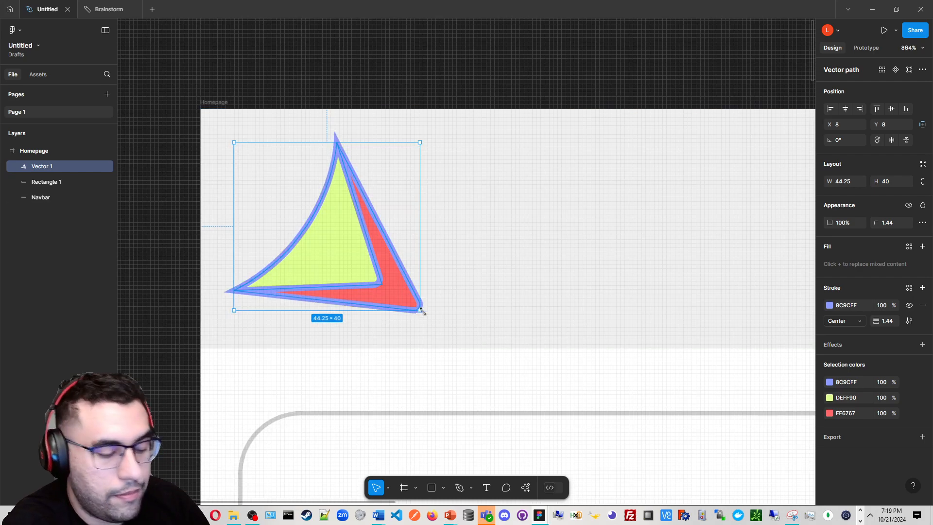
key(k)
mouse_move(419, 306)
mouse_down()
mouse_move(385, 277)
mouse_move(290, 306)
mouse_move(317, 259)
mouse_move(323, 264)
mouse_up()
click(308, 338)
key(ctrl+z)
click(922, 205)
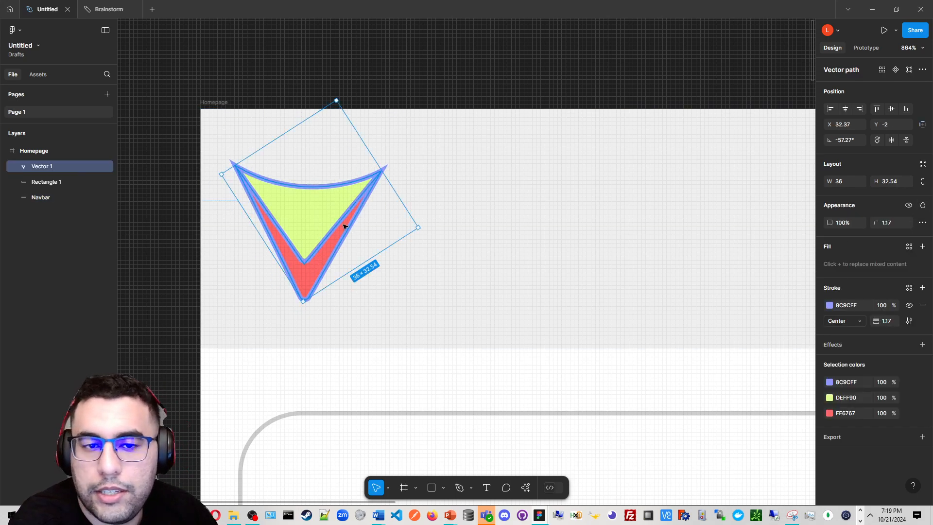
Export the logo as a 1x PNG, saving Vector 1.png to the KeebFit folder
click(478, 108)
click(358, 200)
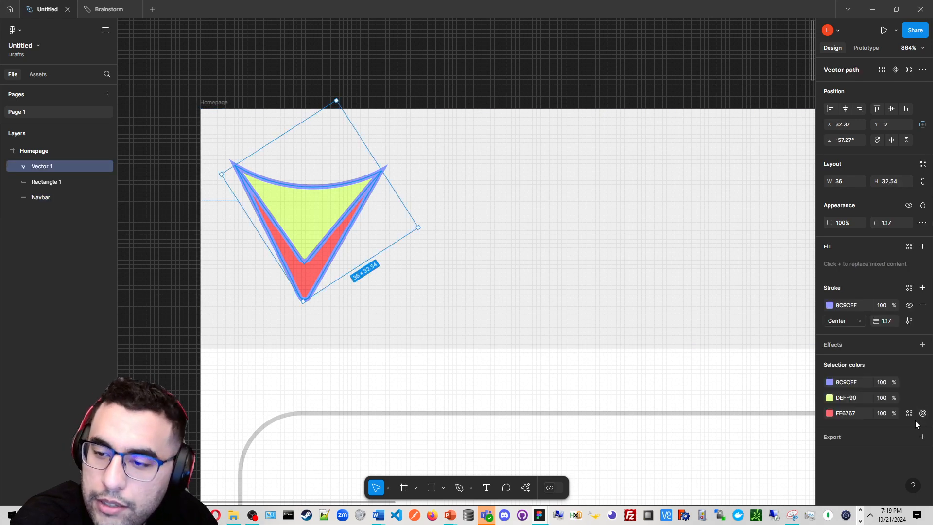
click(922, 436)
scroll(890, 459, down, 1)
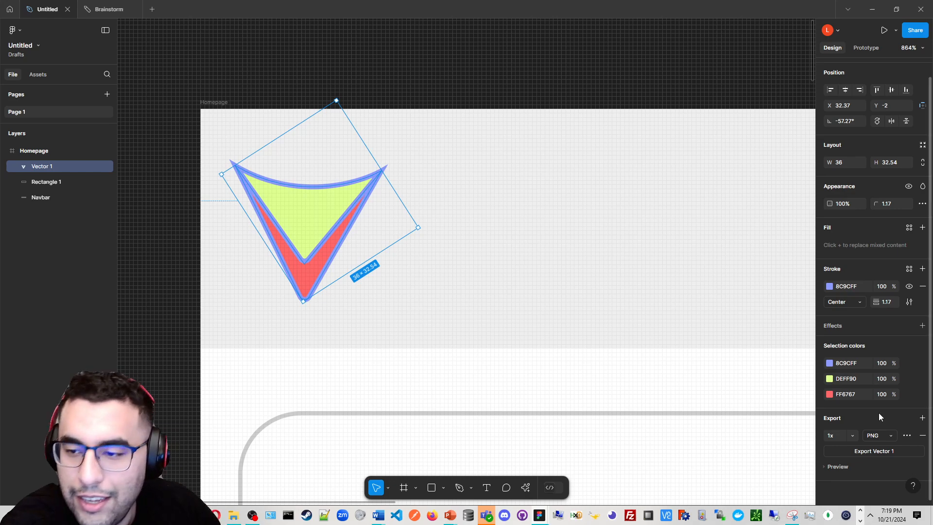
click(902, 448)
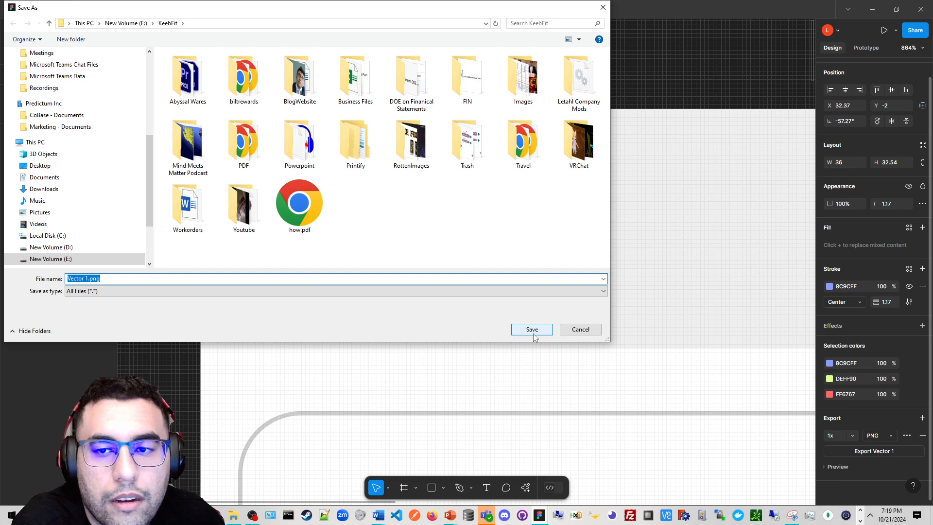
click(532, 330)
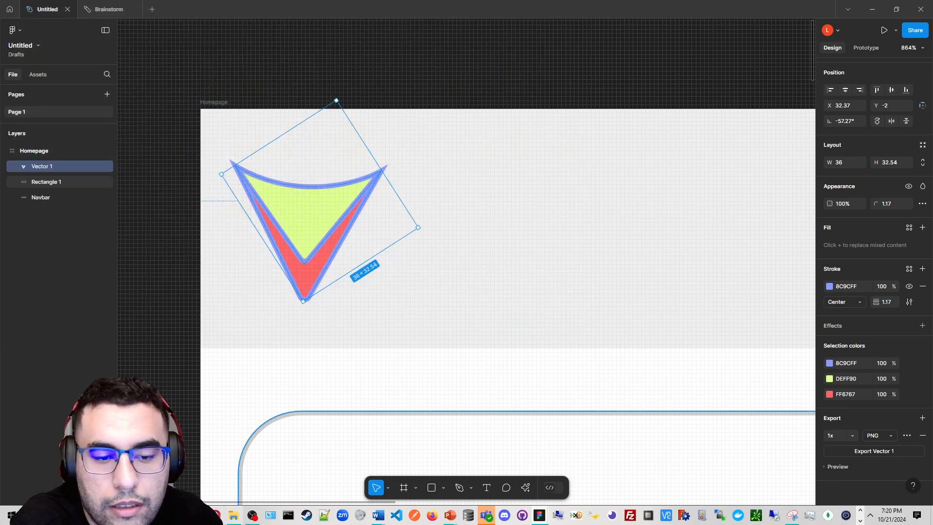
Examine the rotated logo's placement in the navbar at different zoom levels
click(435, 394)
scroll(435, 394, down, 3)
drag(379, 345, 266, 243)
scroll(315, 261, down, 2)
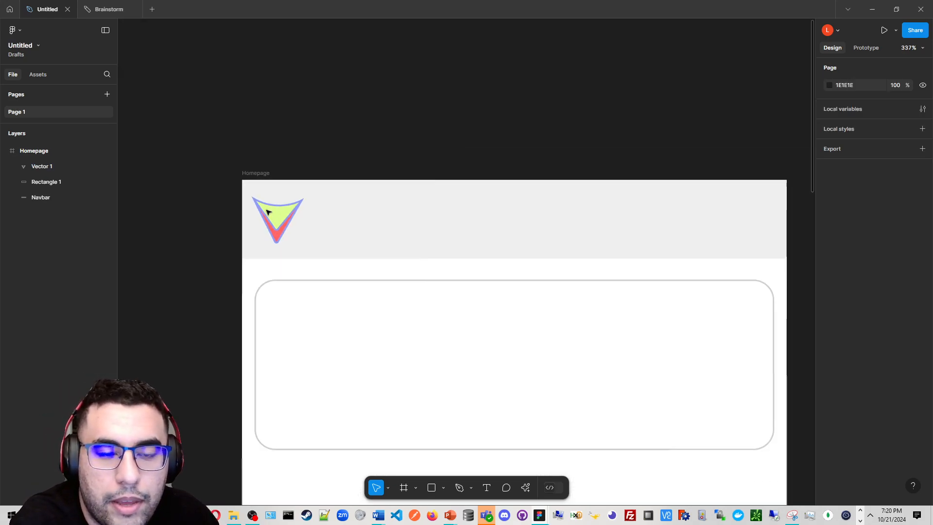
scroll(284, 219, up, 1)
scroll(284, 219, up, 1)
click(303, 210)
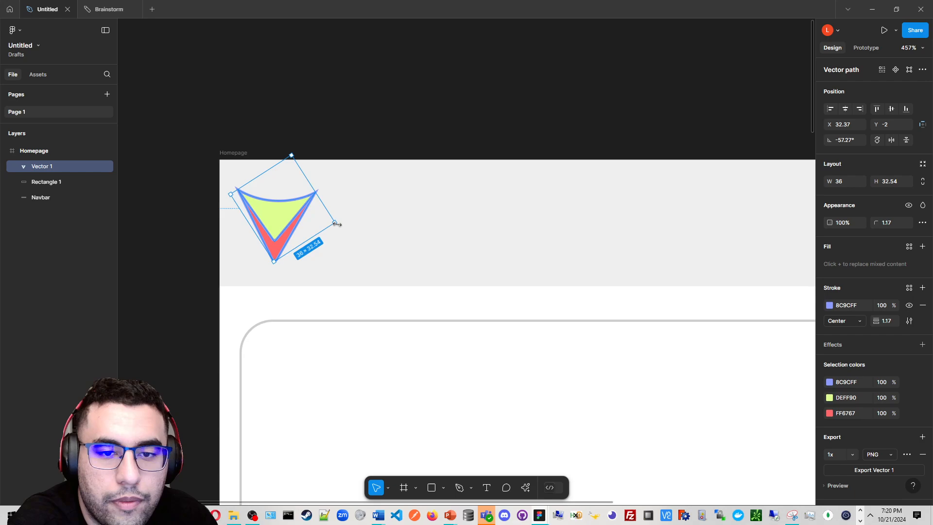
mouse_move(338, 229)
mouse_down()
mouse_move(340, 221)
mouse_move(335, 228)
mouse_up()
scroll(377, 117, down, 3)
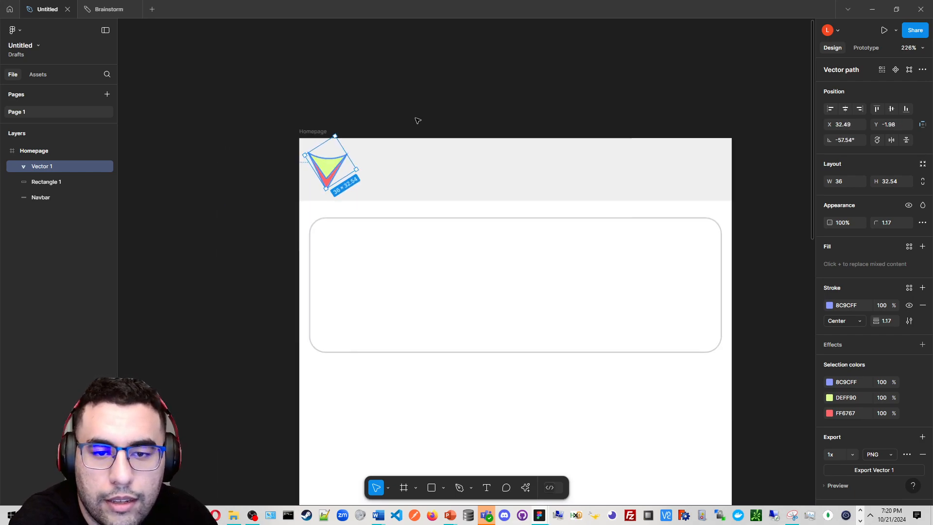
click(370, 113)
drag(369, 114, 237, 105)
scroll(287, 237, up, 4)
Switch the content card's stroke type to Image
click(286, 237)
scroll(285, 237, down, 5)
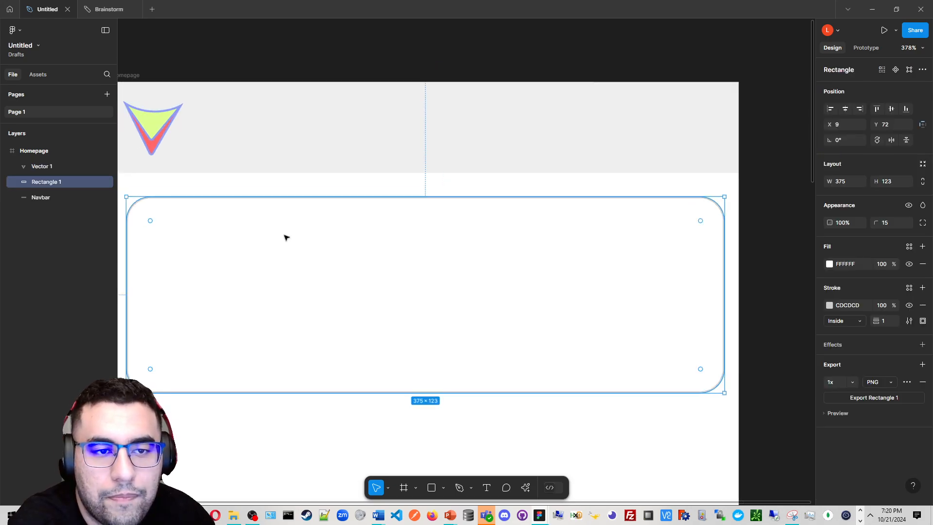
drag(295, 236, 321, 237)
scroll(321, 241, up, 2)
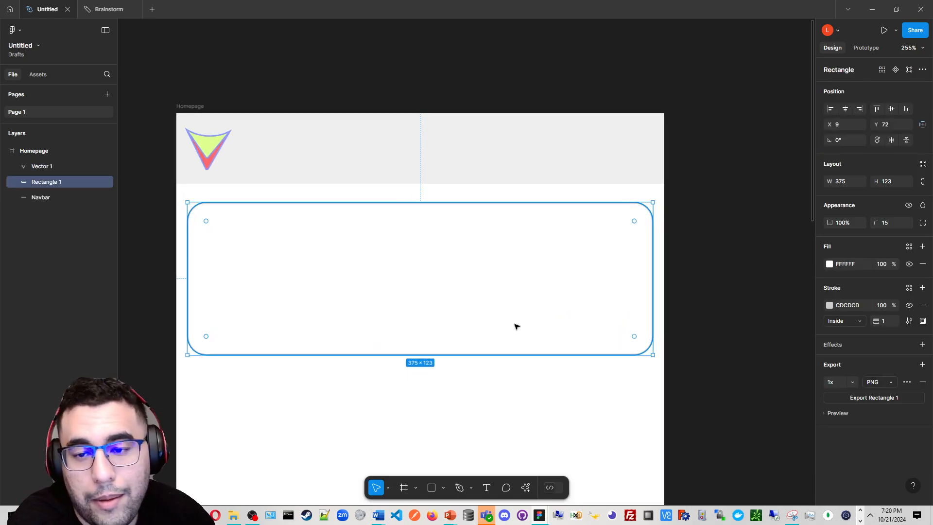
scroll(549, 297, up, 1)
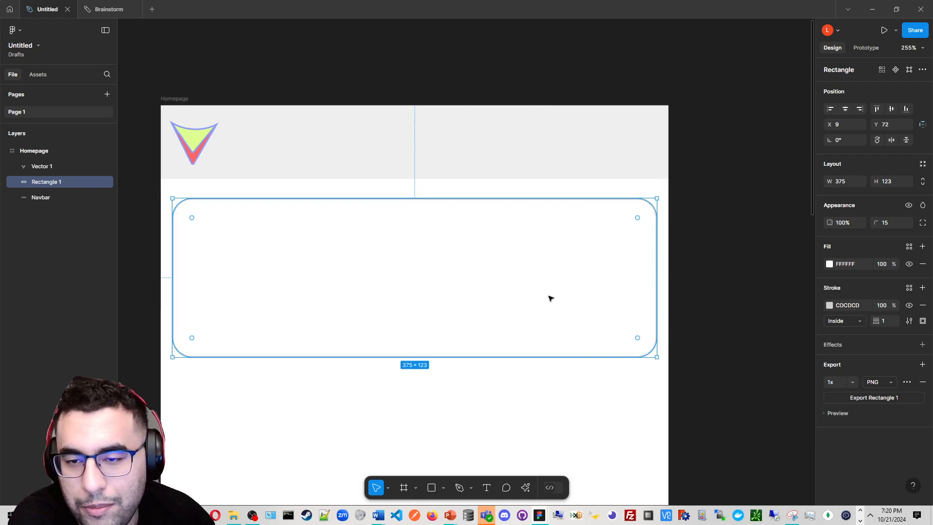
drag(509, 300, 558, 293)
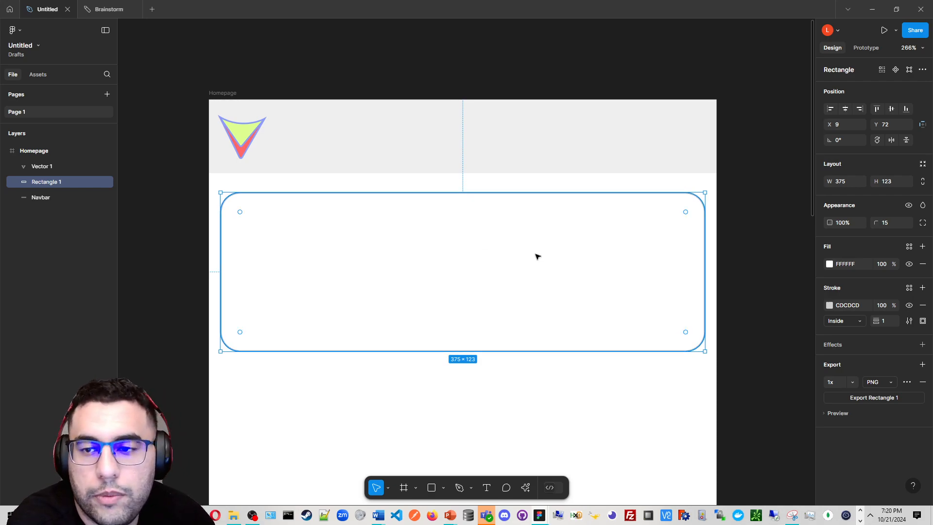
scroll(536, 256, up, 2)
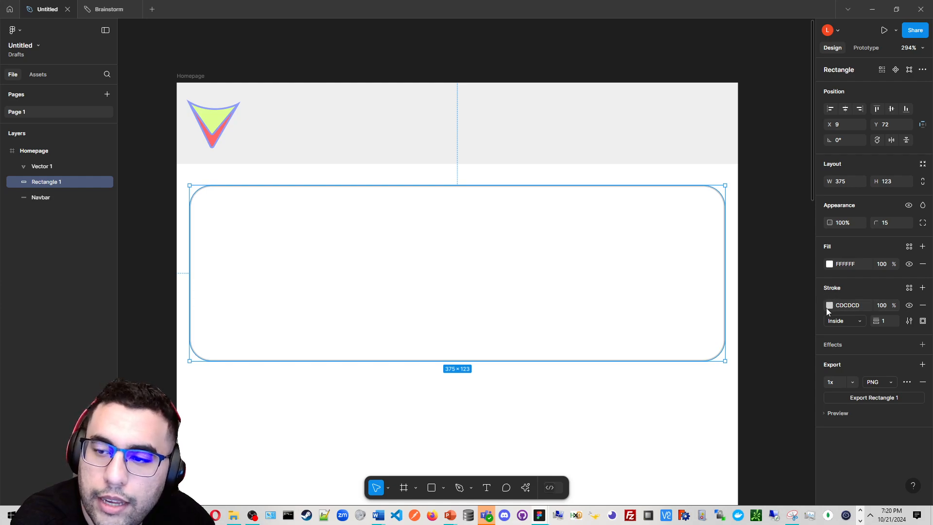
click(830, 306)
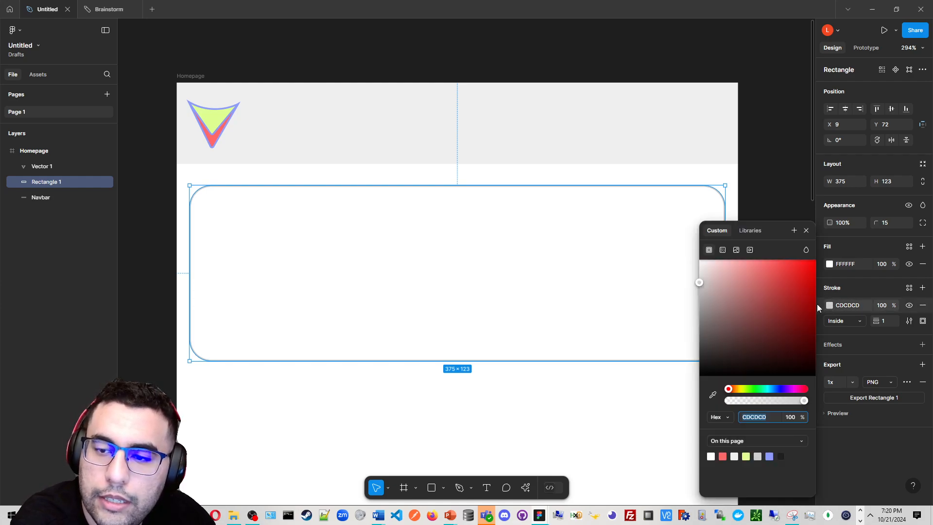
click(734, 251)
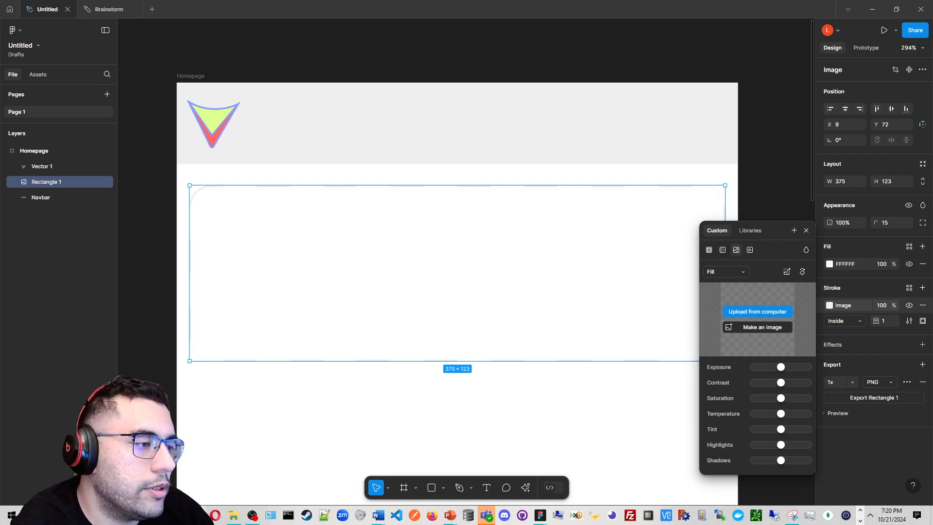
Switch to the browser and search Pexels photos for Sports
drag(0, 265, 447, 0)
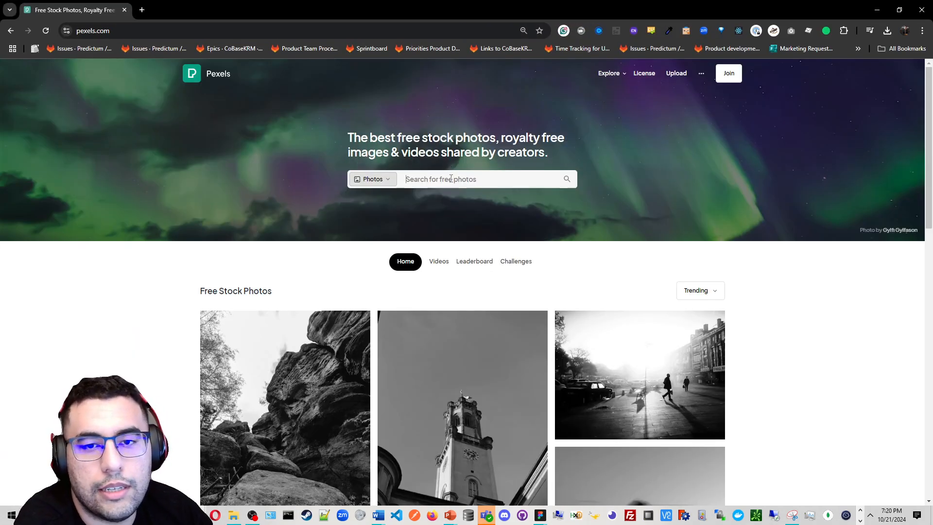
click(451, 178)
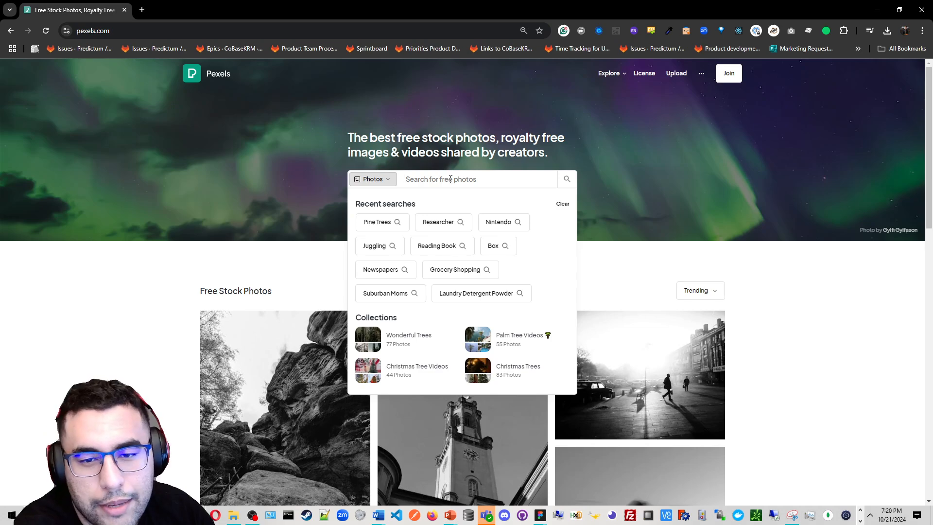
text(Sprots)
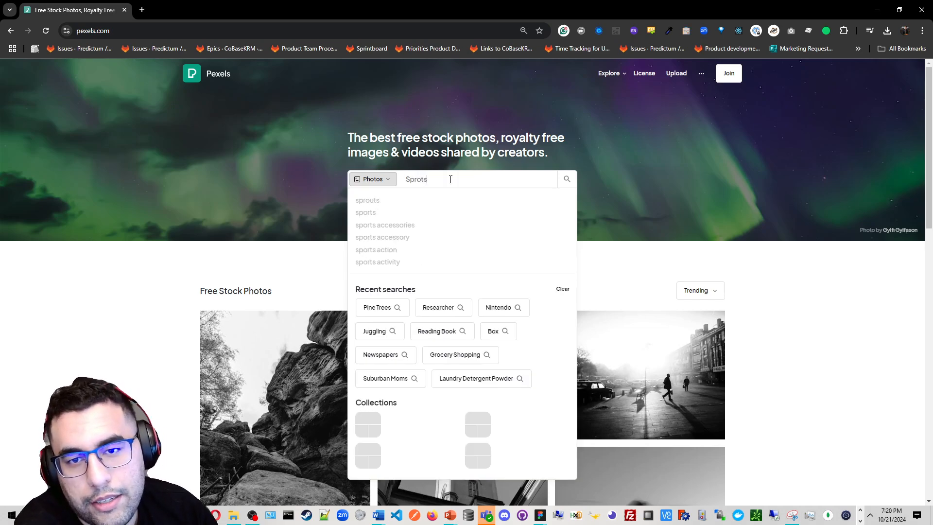
key(BackSpace)
key(BackSpace)
key(BackSpace)
text(orts)
key(Return)
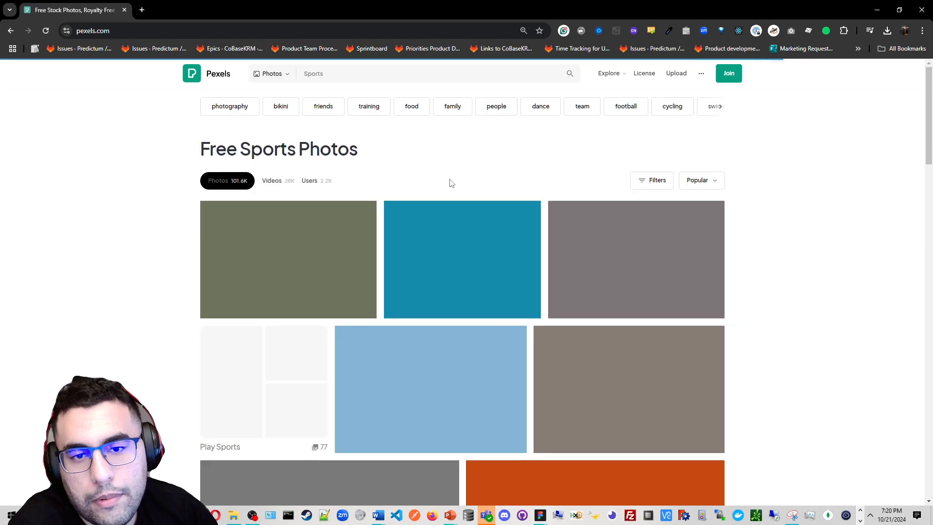
Copy the soccer ball stadium photo from the results and return to Figma
scroll(488, 161, down, 2)
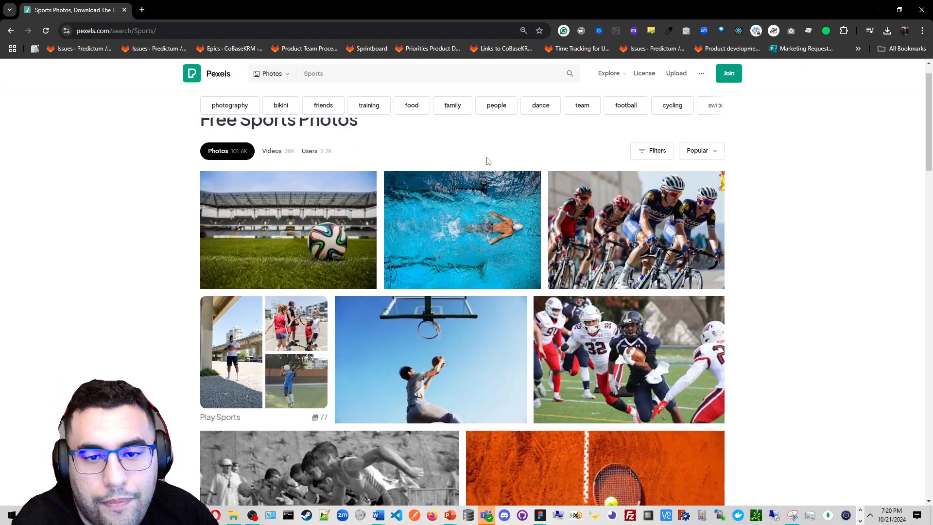
click(352, 210)
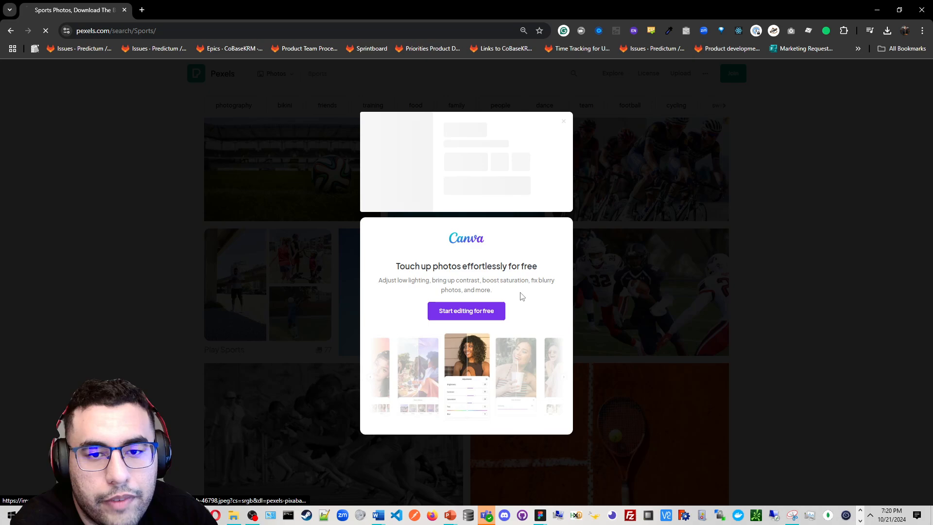
click(683, 258)
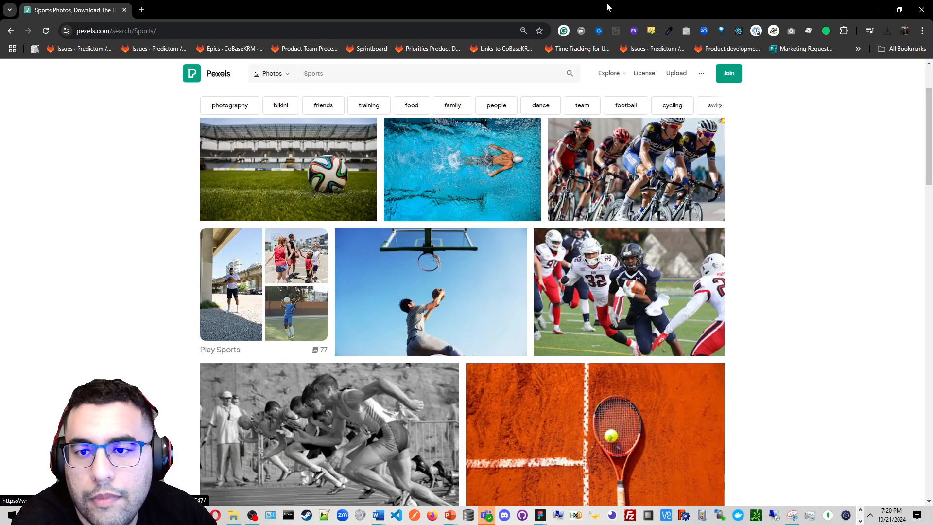
key(alt+Tab)
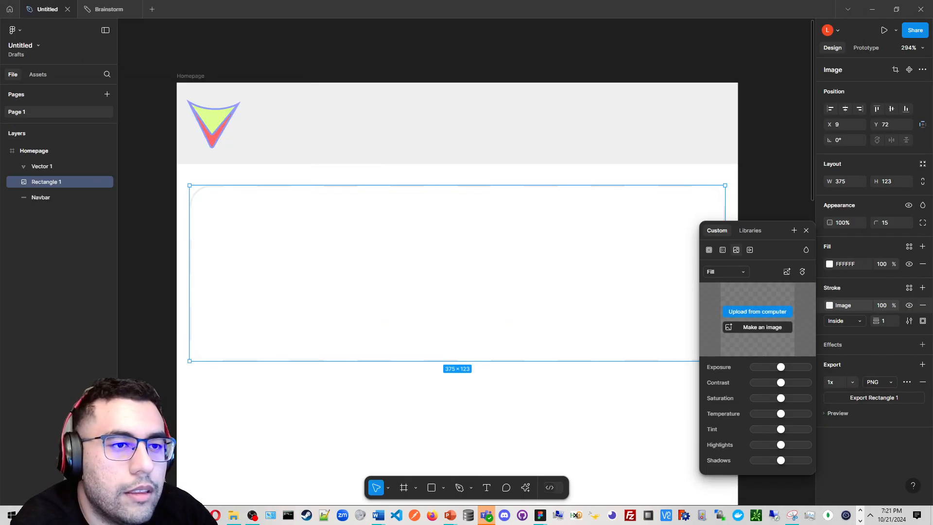
drag(65, 107, 764, 351)
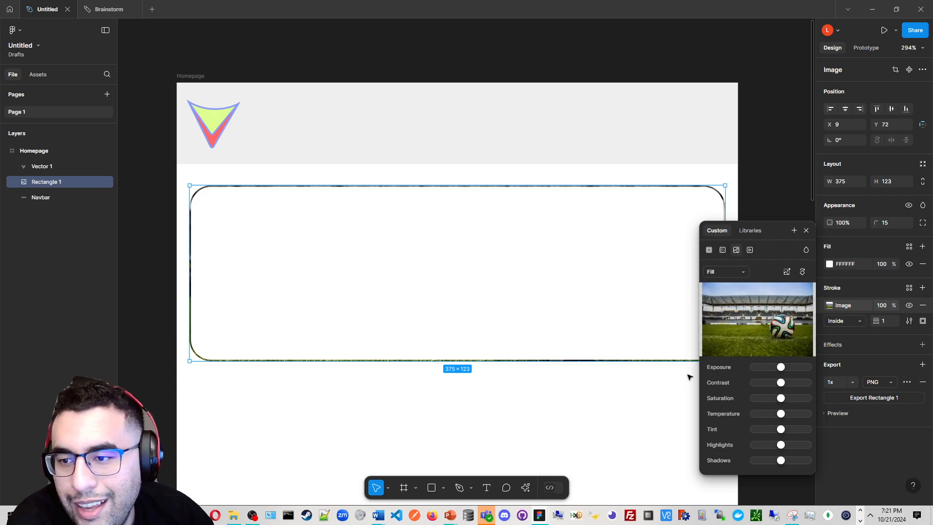
key(ctrl+z)
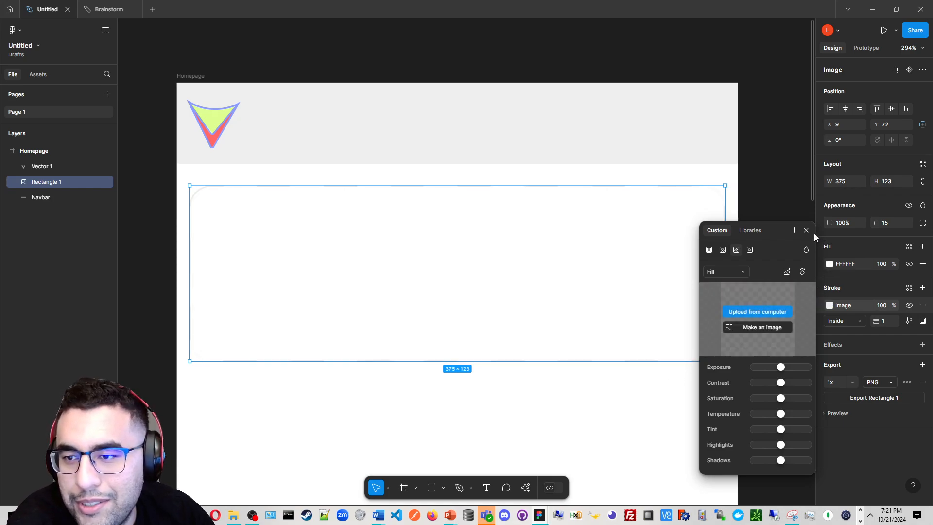
click(806, 230)
Fill the content card with the copied soccer ball stadium photo
click(829, 264)
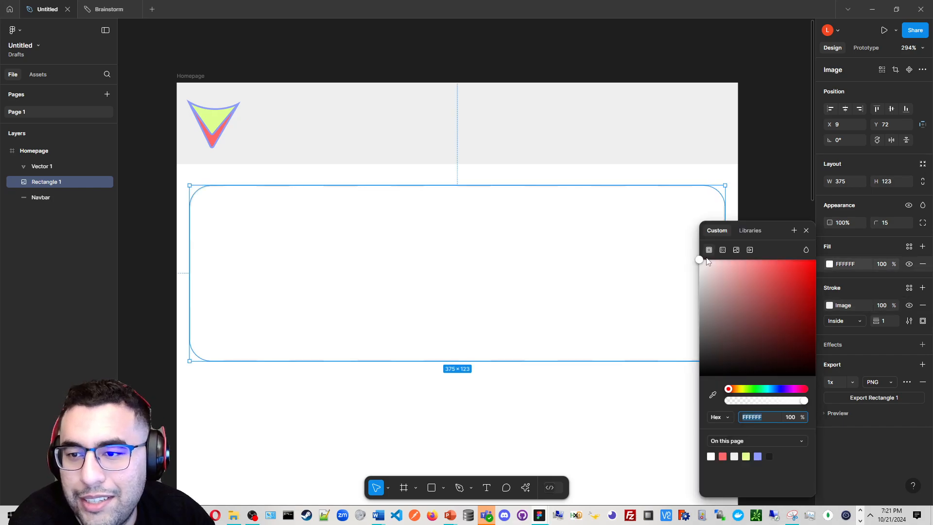
click(736, 249)
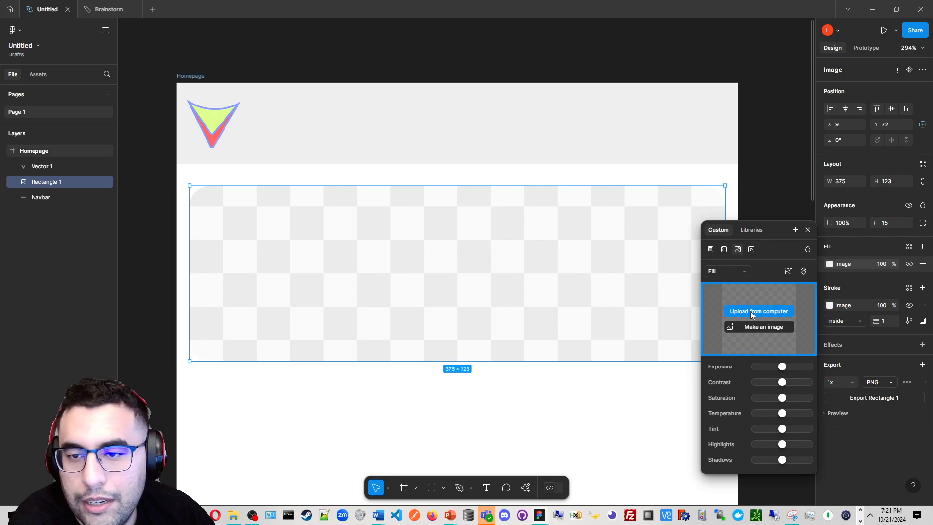
scroll(497, 380, down, 2)
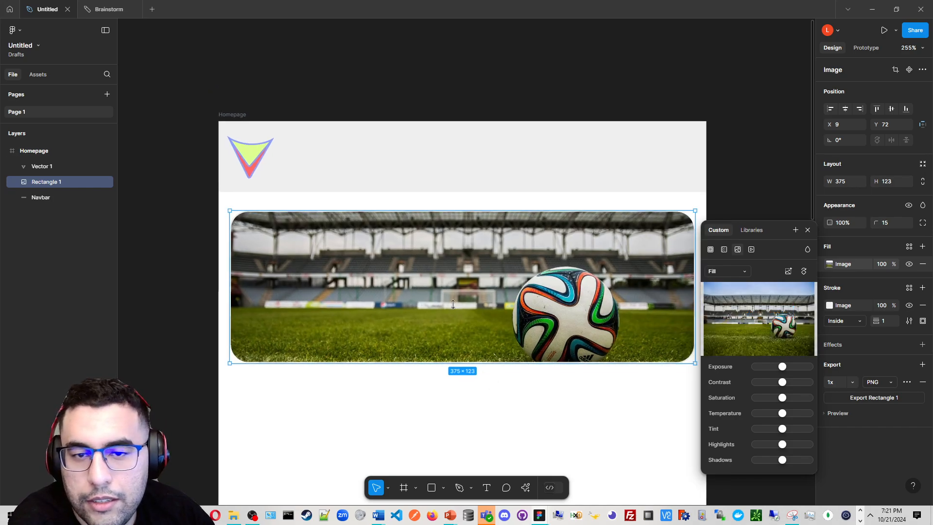
drag(464, 432, 430, 371)
scroll(441, 339, down, 1)
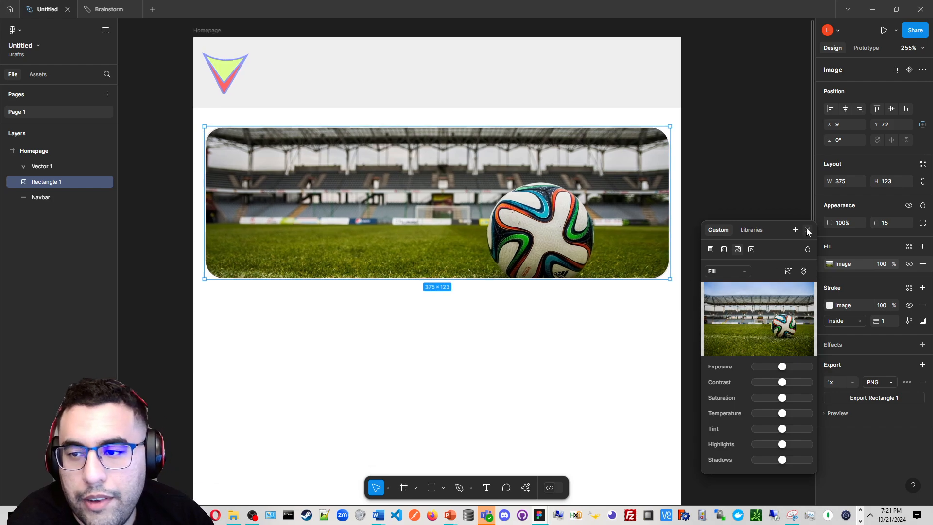
click(807, 230)
scroll(491, 298, up, 3)
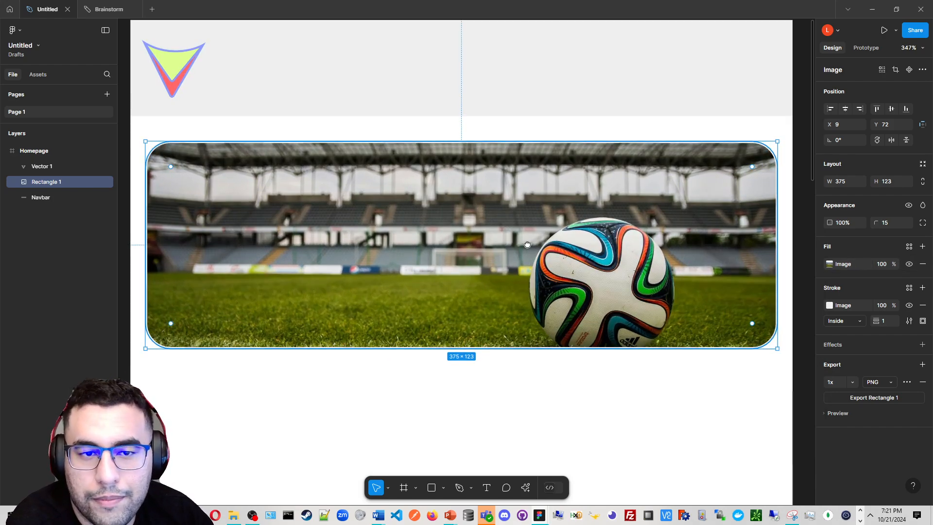
scroll(542, 226, down, 1)
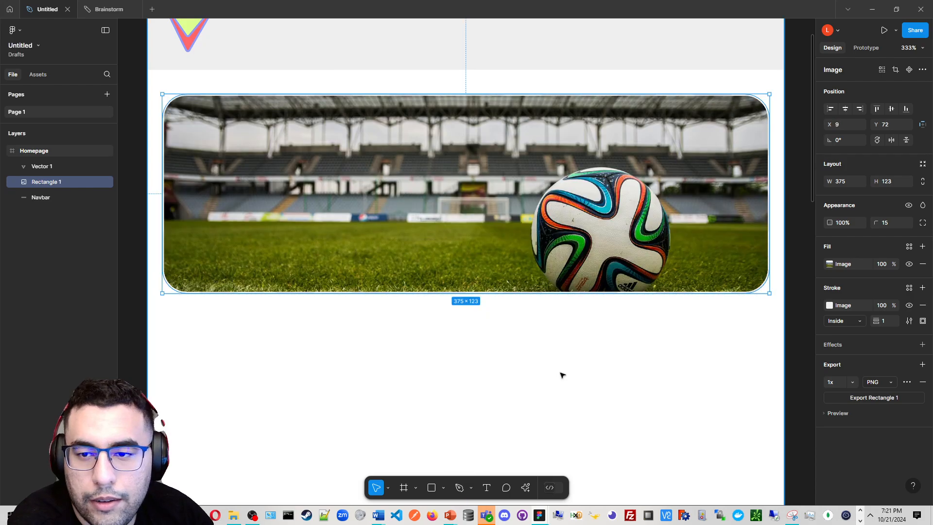
scroll(560, 374, down, 2)
drag(604, 264, 607, 431)
scroll(602, 412, down, 2)
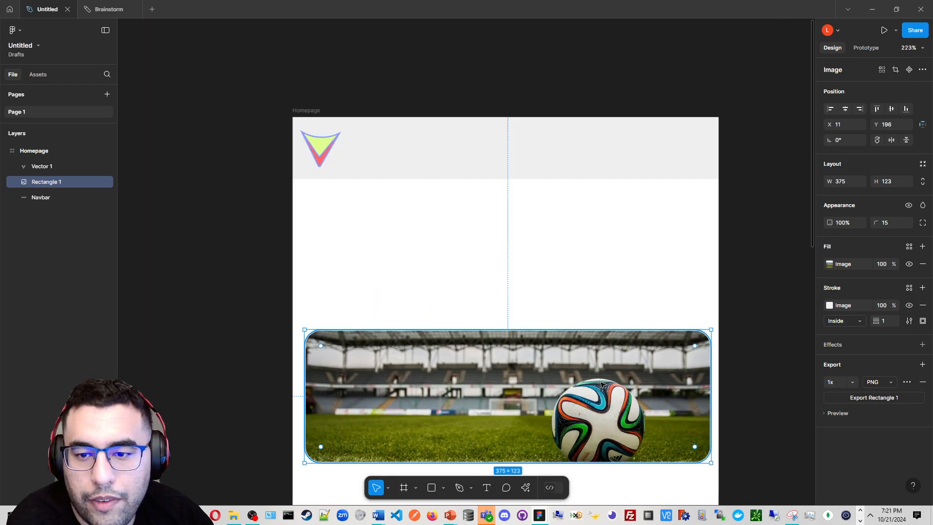
scroll(580, 379, down, 1)
drag(580, 378, 582, 243)
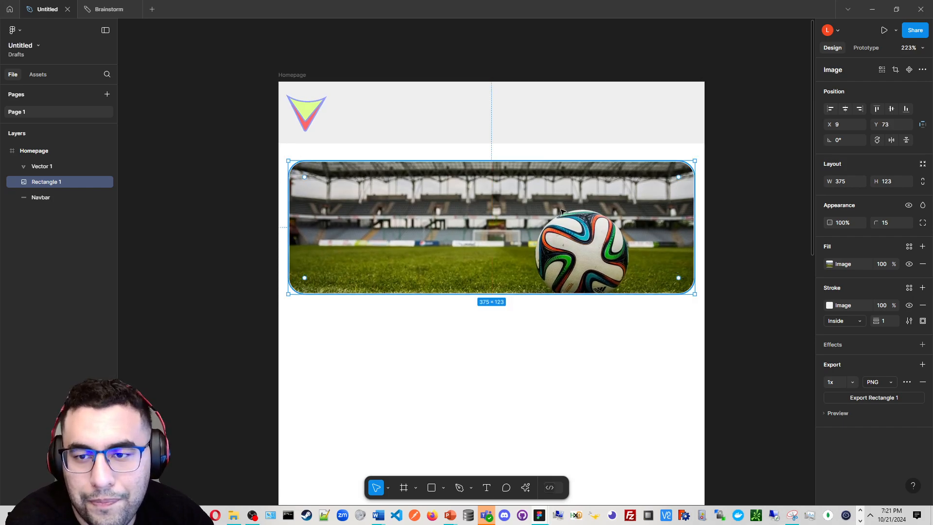
Duplicate the image card and place the copy below the original at Y 212
drag(561, 211, 565, 347)
drag(563, 326, 564, 352)
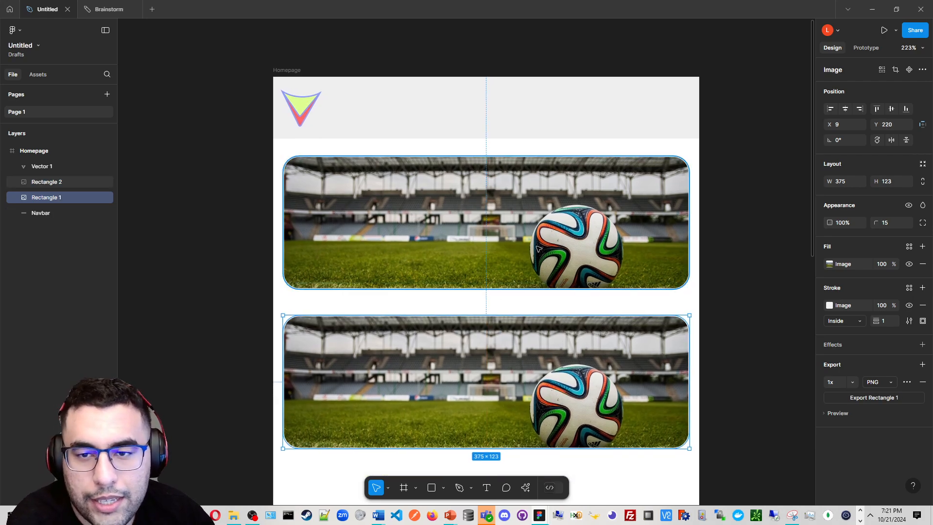
click(546, 249)
scroll(516, 318, down, 1)
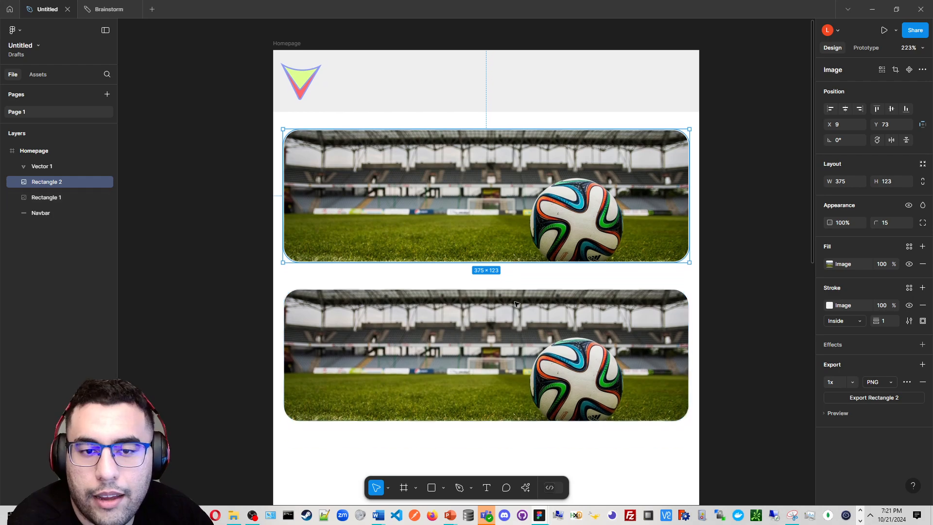
click(537, 325)
mouse_move(554, 327)
mouse_down()
mouse_move(553, 340)
mouse_move(552, 325)
mouse_up()
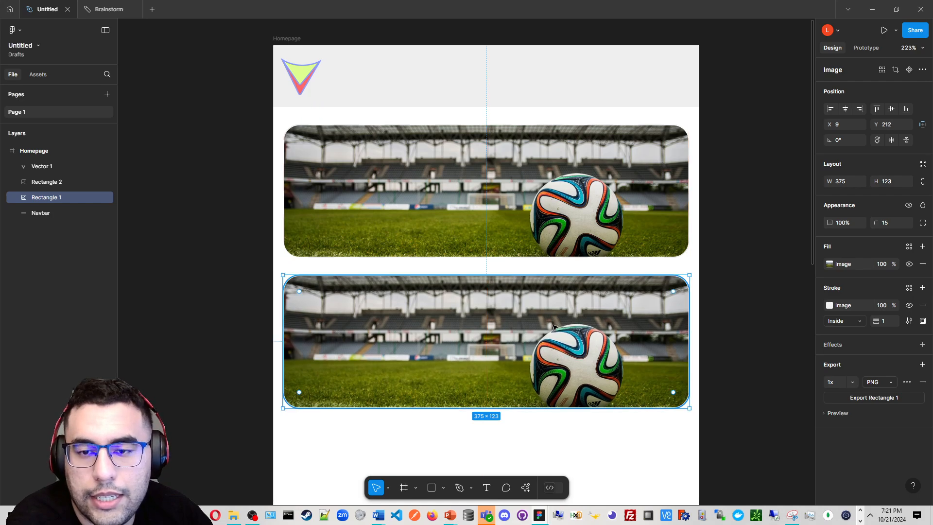
scroll(551, 324, down, 2)
drag(550, 293, 528, 179)
drag(523, 214, 496, 257)
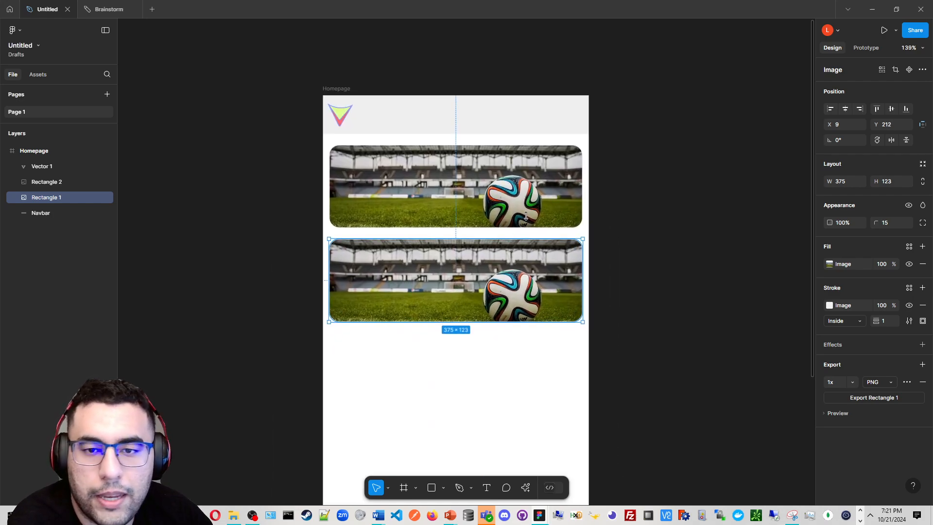
scroll(496, 257, up, 2)
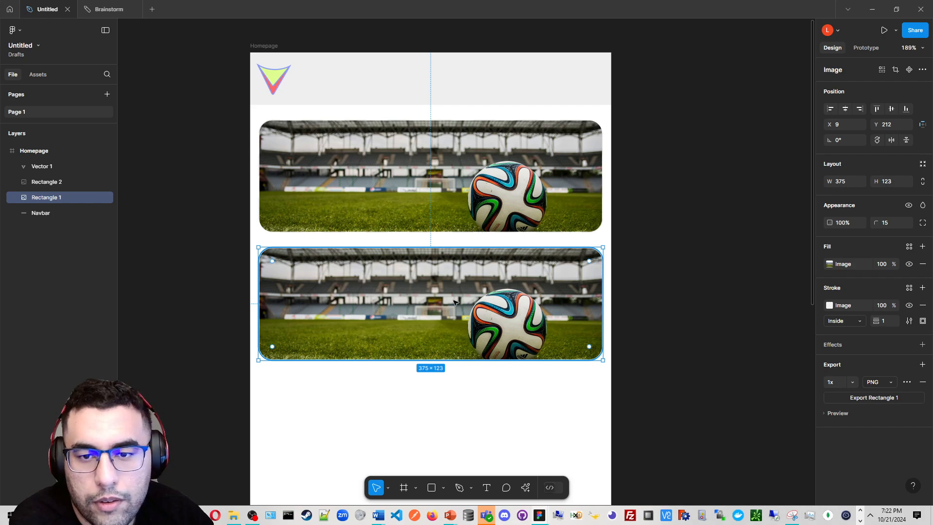
key(ctrl+v)
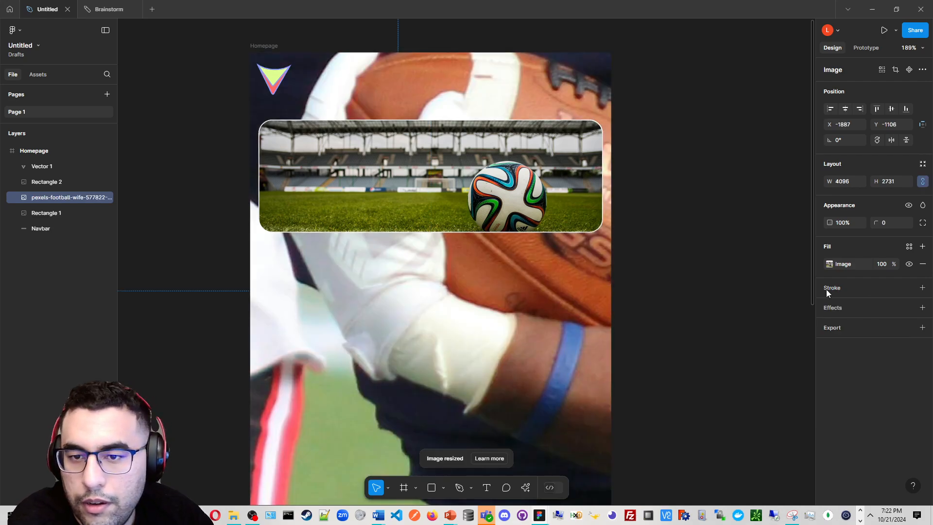
key(ctrl+z)
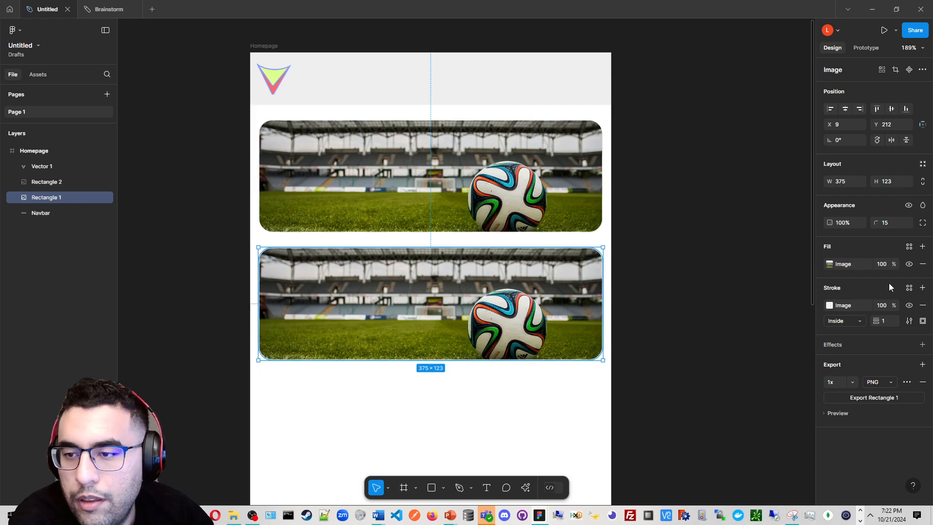
Replace the lower card's image fill with the copied football players photo
click(833, 266)
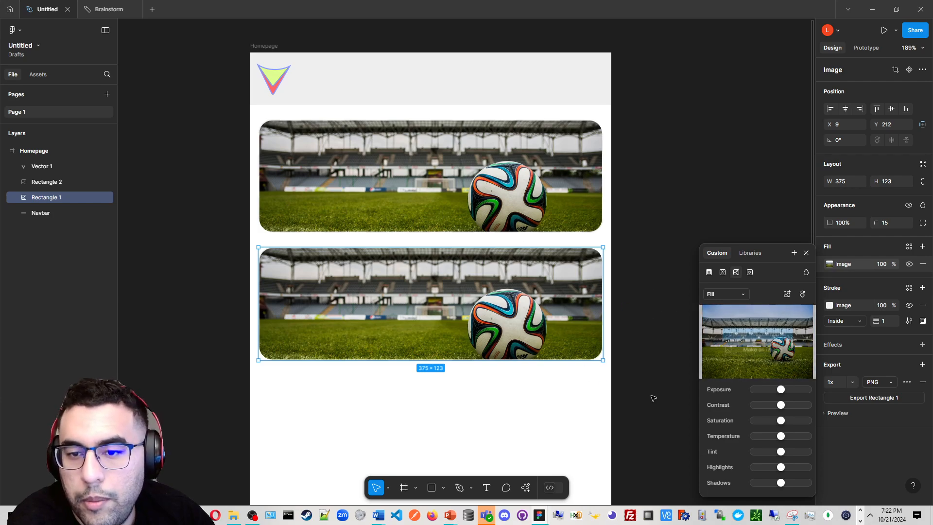
key(ctrl+v)
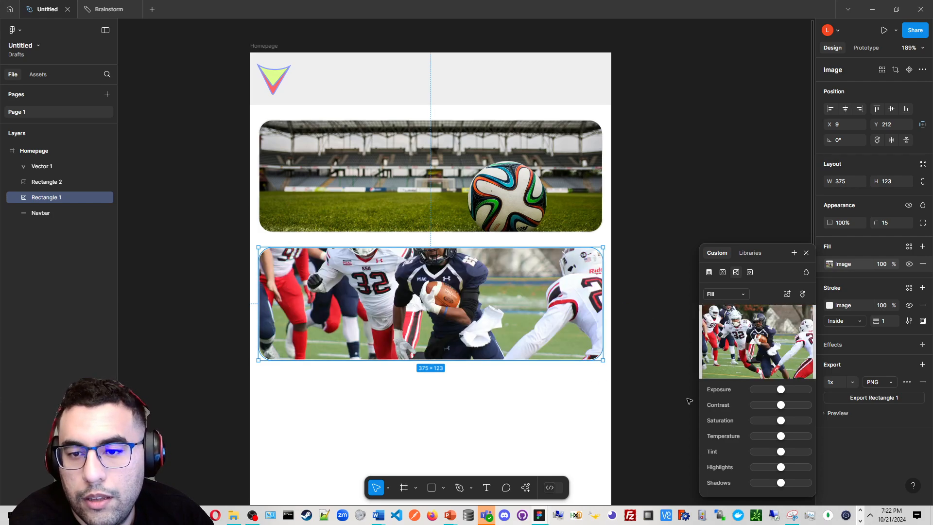
click(674, 394)
click(466, 331)
Apply background removal to the lower card's football photo fill
scroll(466, 331, up, 5)
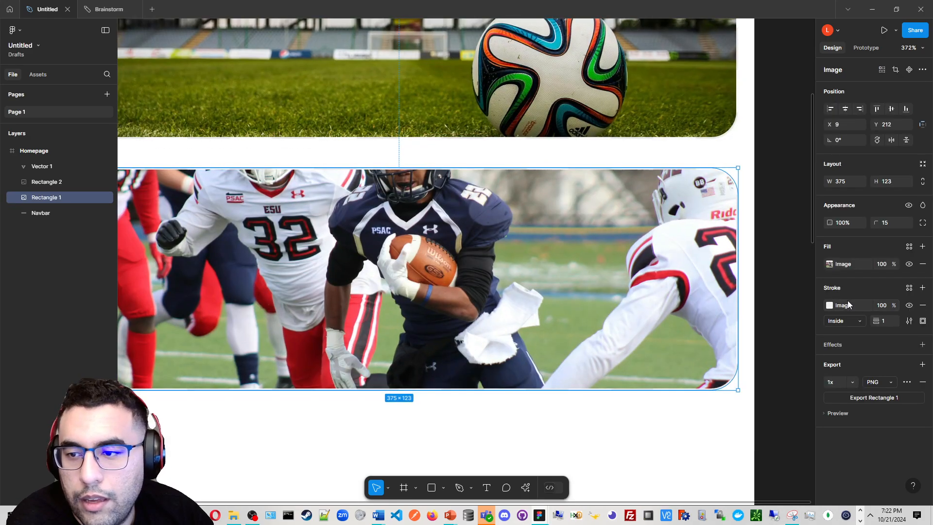
click(829, 264)
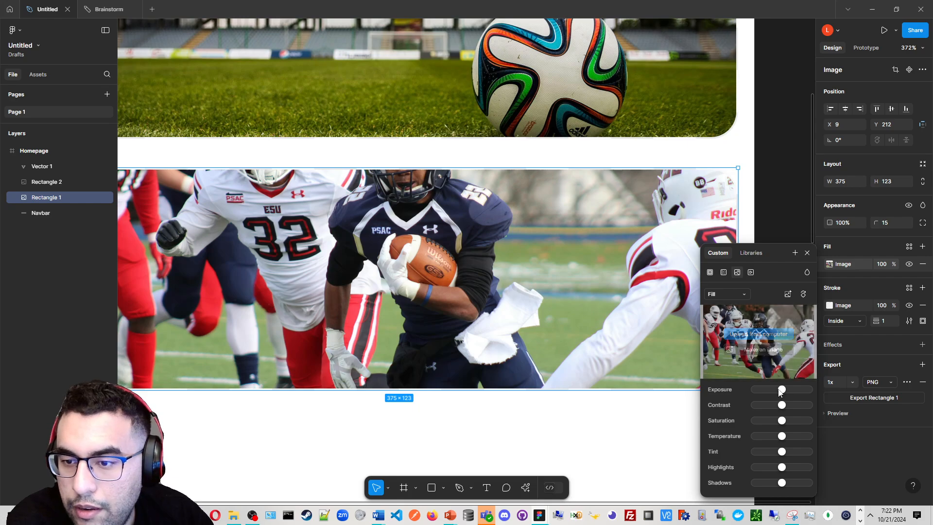
click(787, 295)
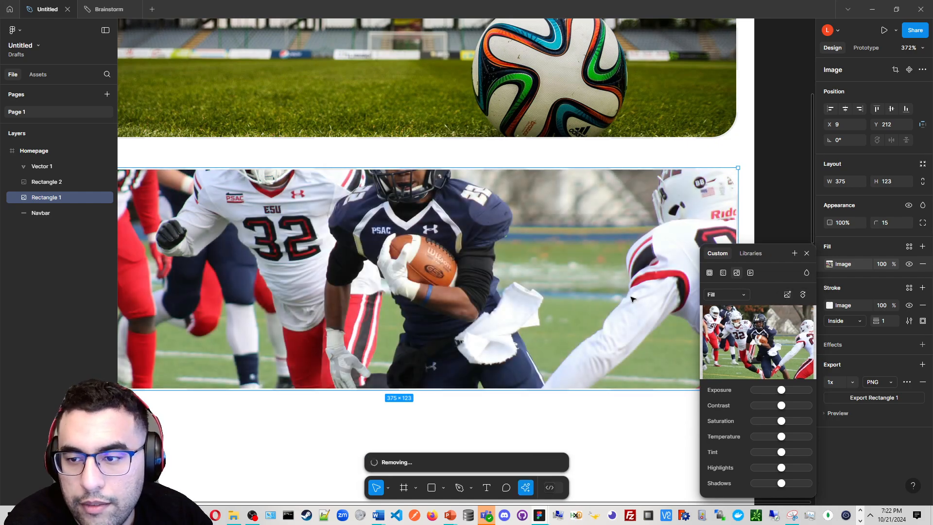
scroll(617, 289, down, 1)
scroll(507, 279, down, 2)
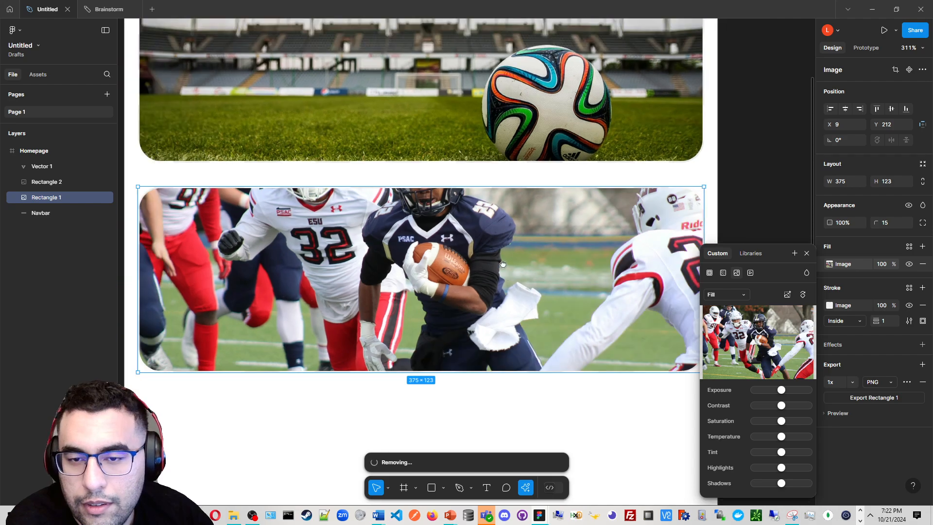
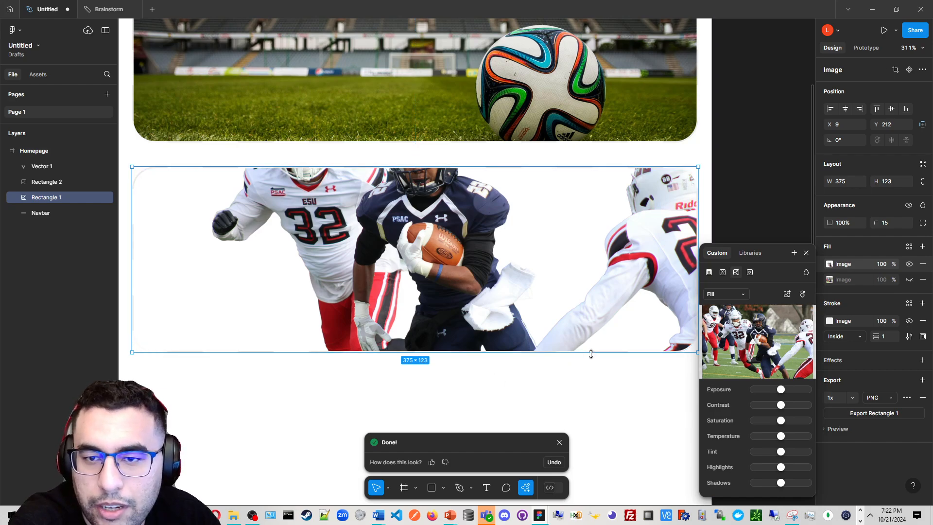
Undo the background removal on the lower card's football photo
click(565, 444)
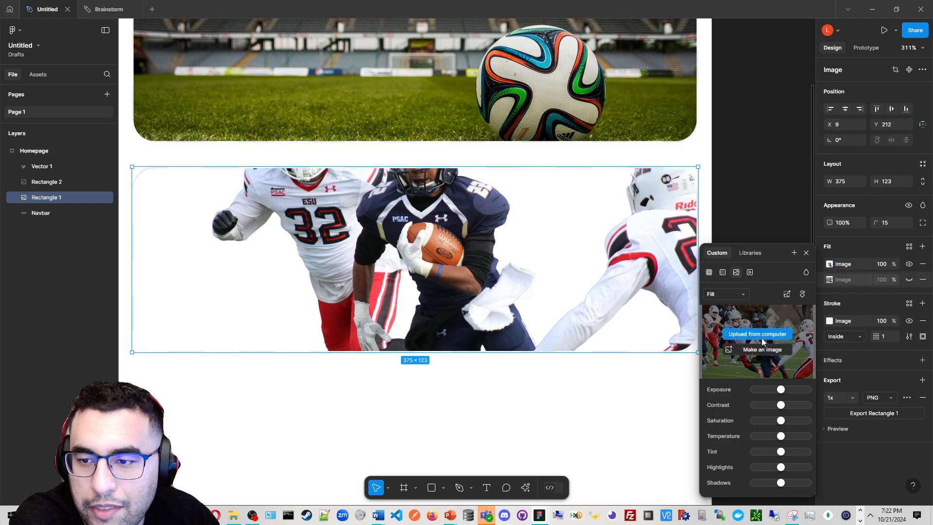
key(ctrl+z)
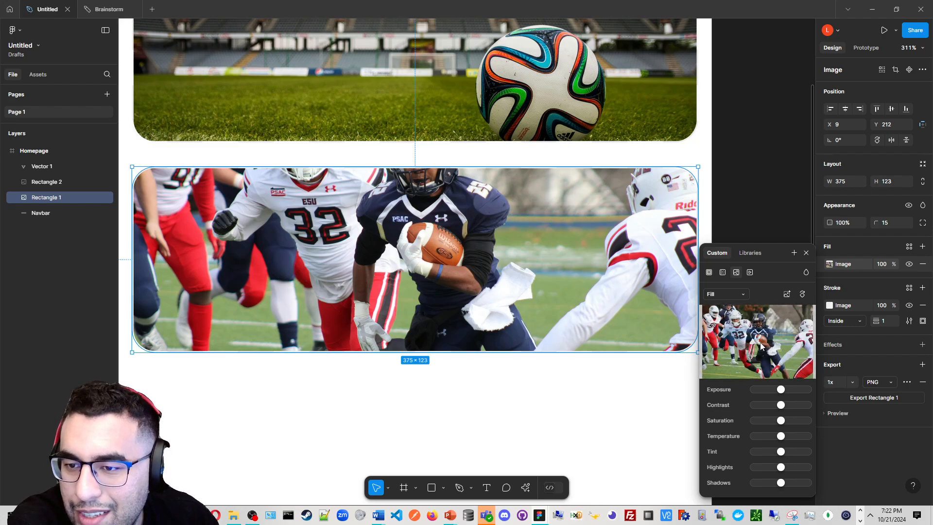
Rotate the lower card's image fill by 90° four times
mouse_move(761, 353)
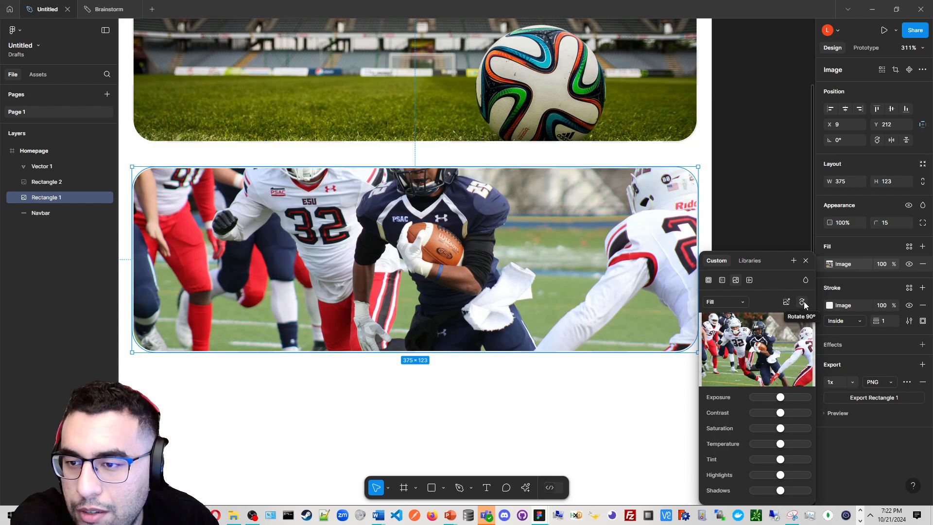
click(804, 301)
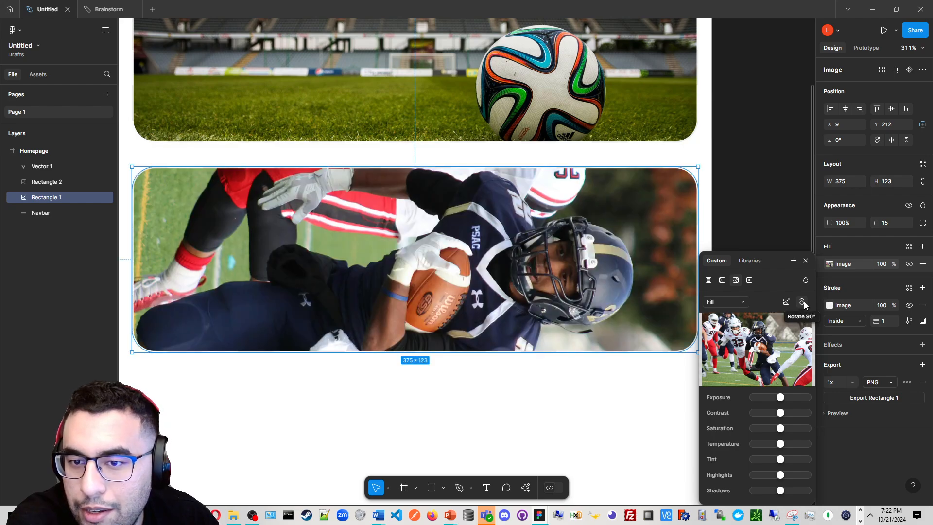
click(803, 301)
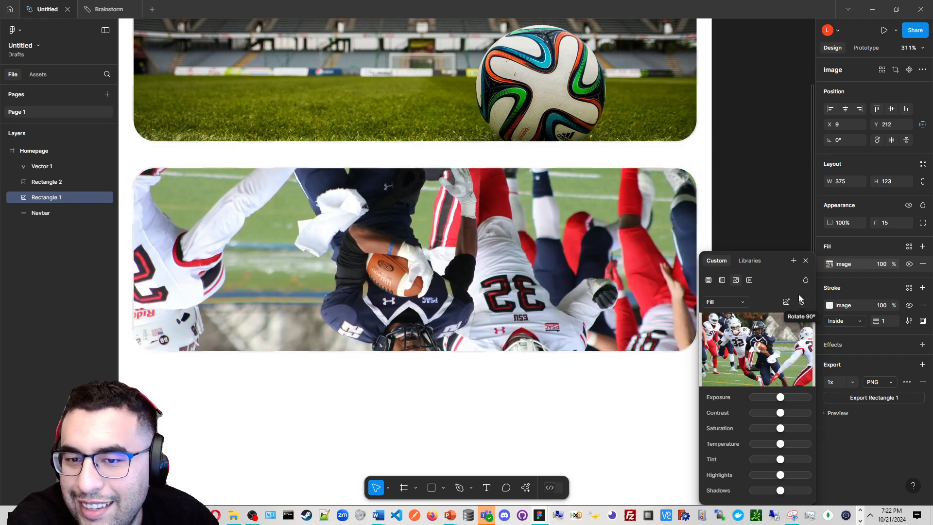
click(801, 300)
click(802, 300)
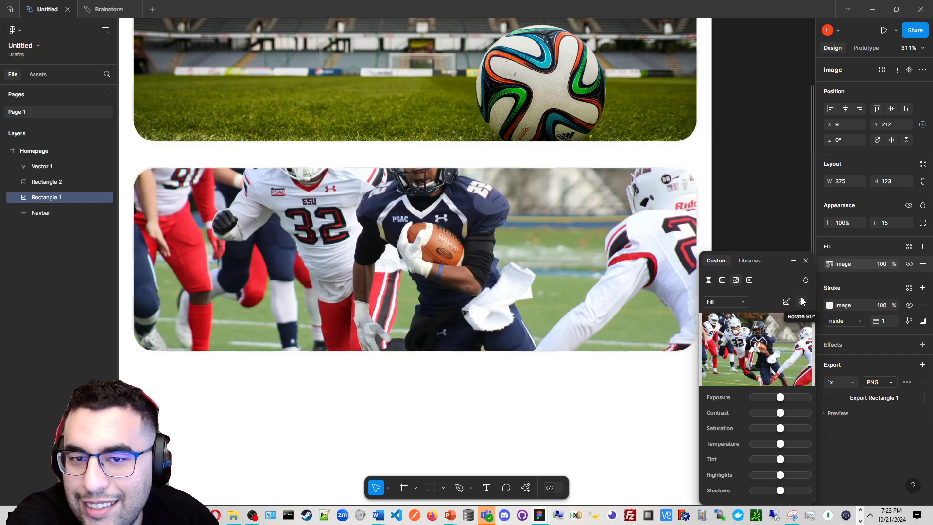
Inspect the two image cards in the Homepage frame at different zoom levels
scroll(551, 243, down, 3)
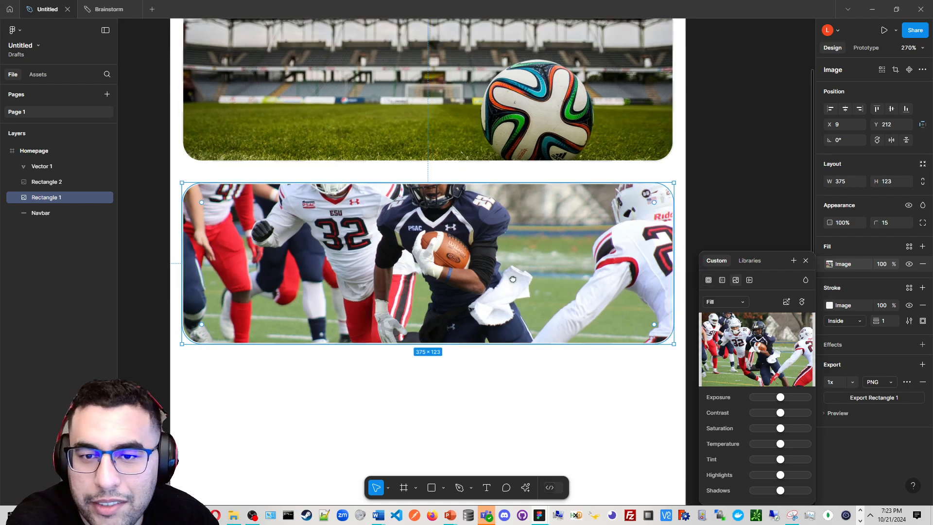
scroll(551, 243, down, 2)
click(670, 218)
scroll(466, 223, up, 1)
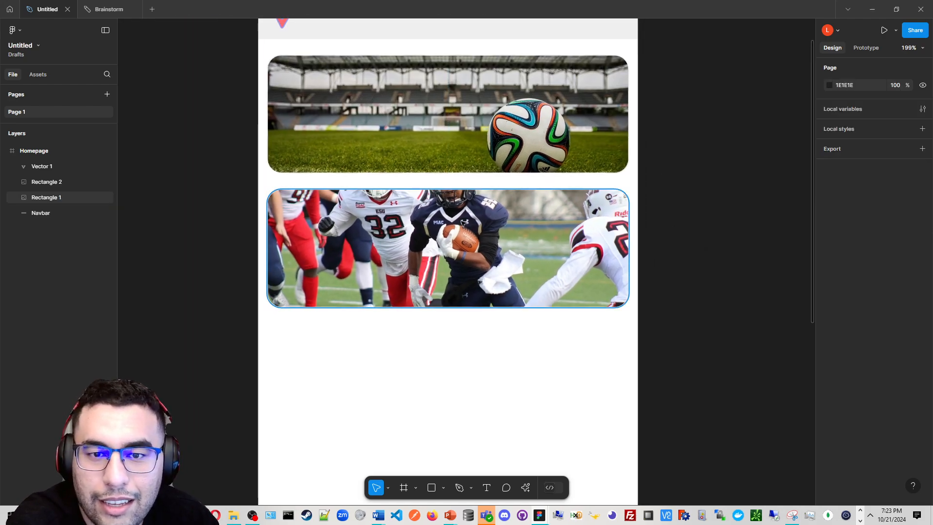
scroll(461, 224, up, 4)
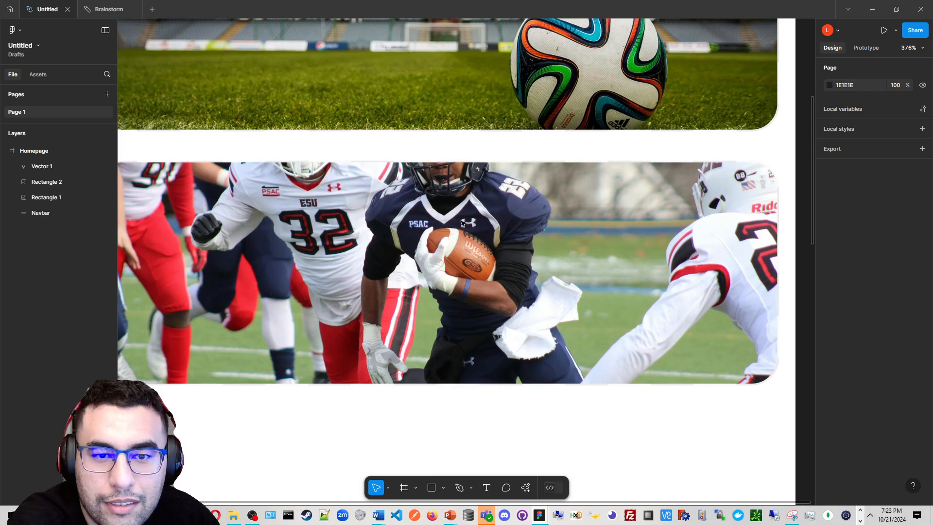
scroll(462, 223, down, 2)
scroll(462, 223, up, 2)
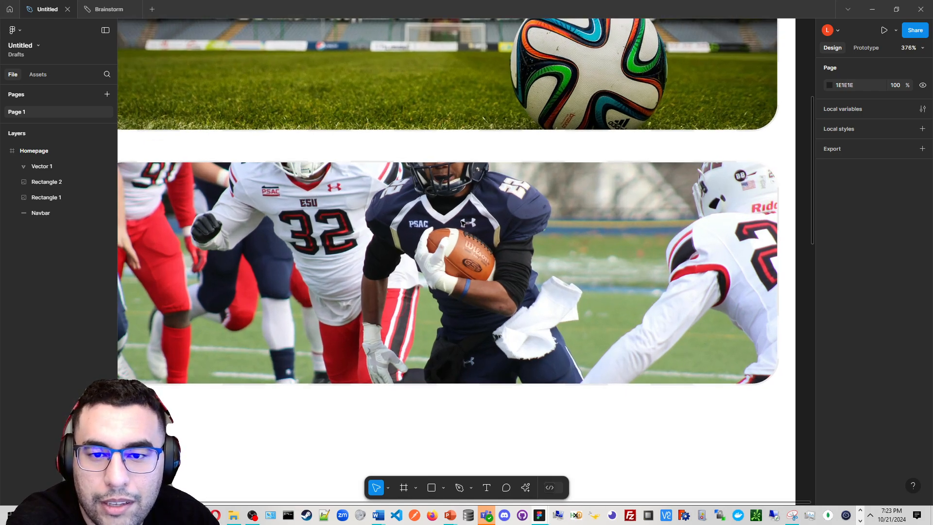
scroll(463, 223, down, 2)
scroll(462, 223, down, 1)
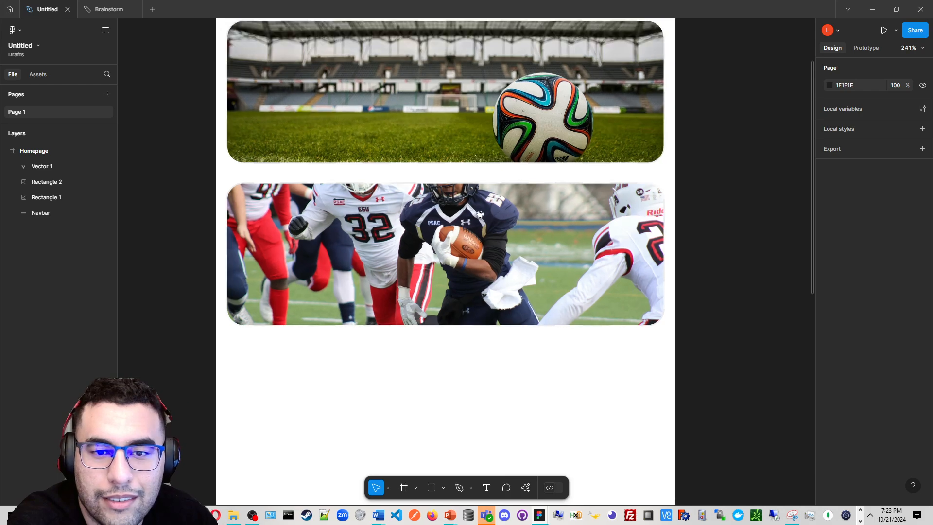
click(484, 214)
scroll(484, 213, down, 2)
click(495, 247)
scroll(495, 247, up, 2)
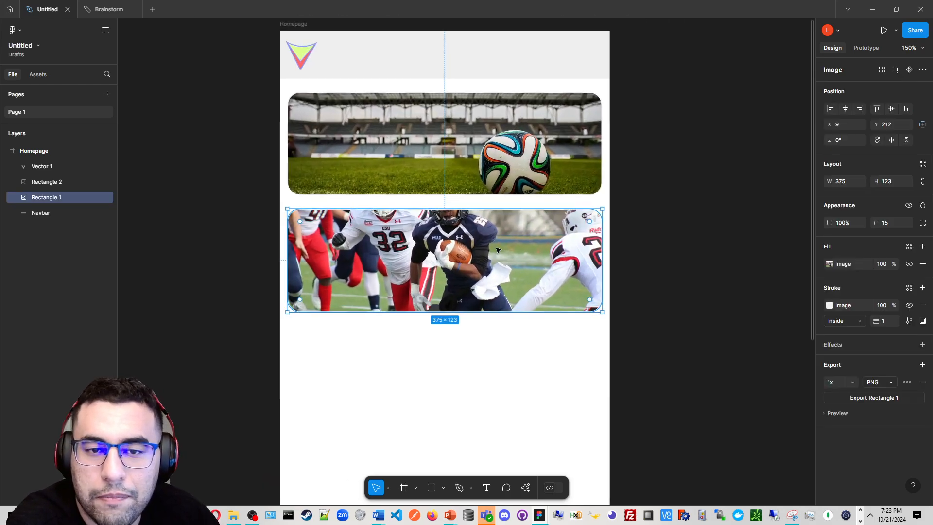
drag(496, 248, 496, 276)
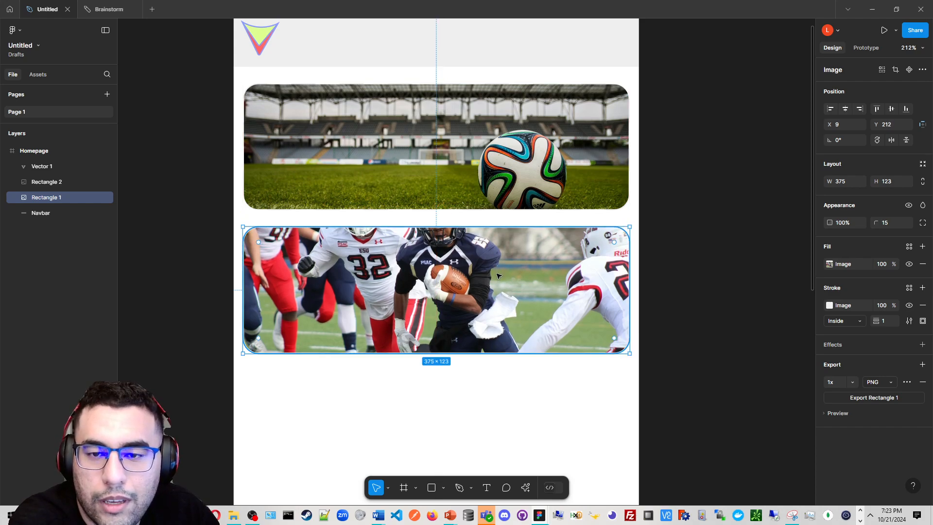
scroll(495, 235, down, 1)
scroll(496, 235, down, 1)
scroll(488, 348, down, 4)
drag(482, 356, 439, 242)
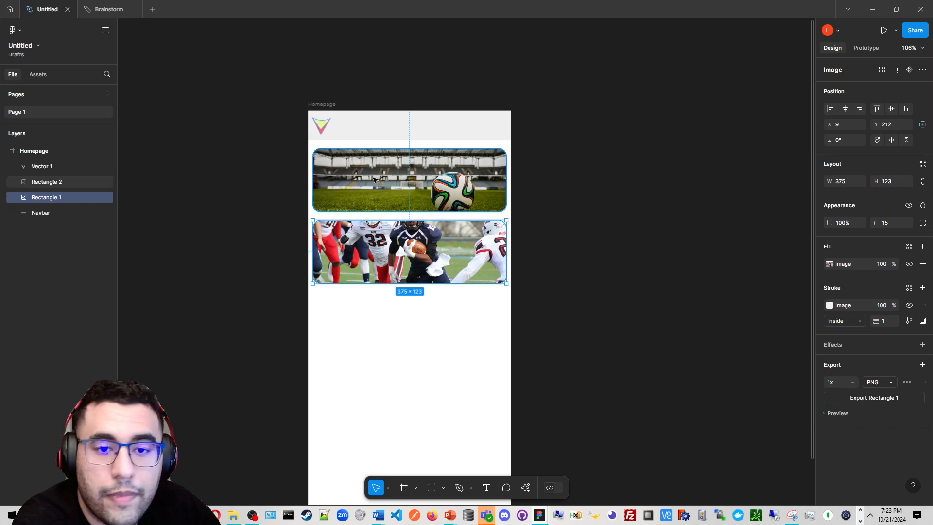
scroll(491, 118, down, 2)
scroll(514, 116, down, 1)
drag(513, 116, 513, 216)
scroll(494, 228, up, 1)
Move the Homepage frame higher up on the canvas
click(339, 146)
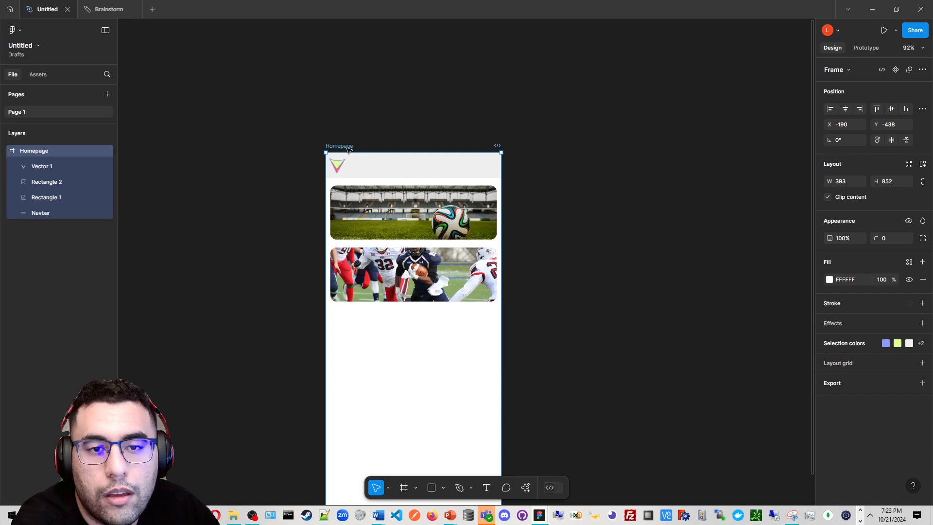
drag(348, 147, 350, 33)
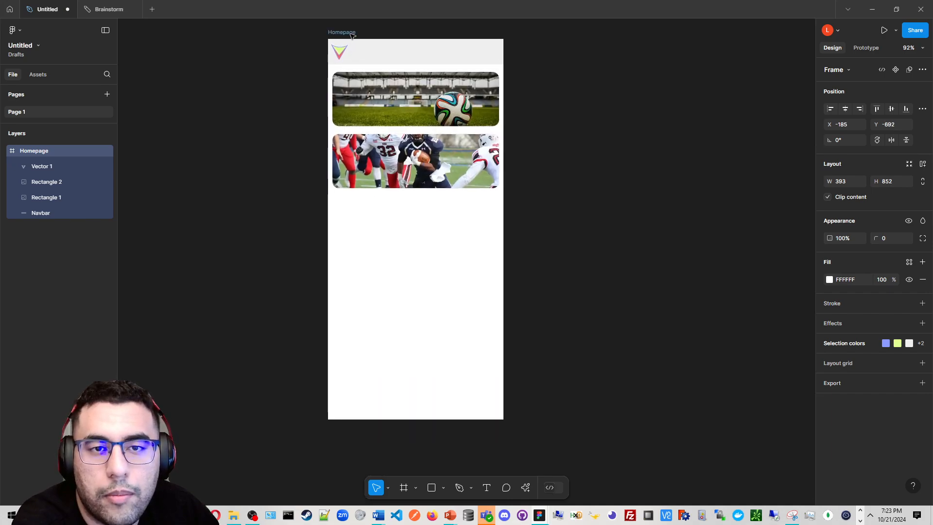
click(676, 166)
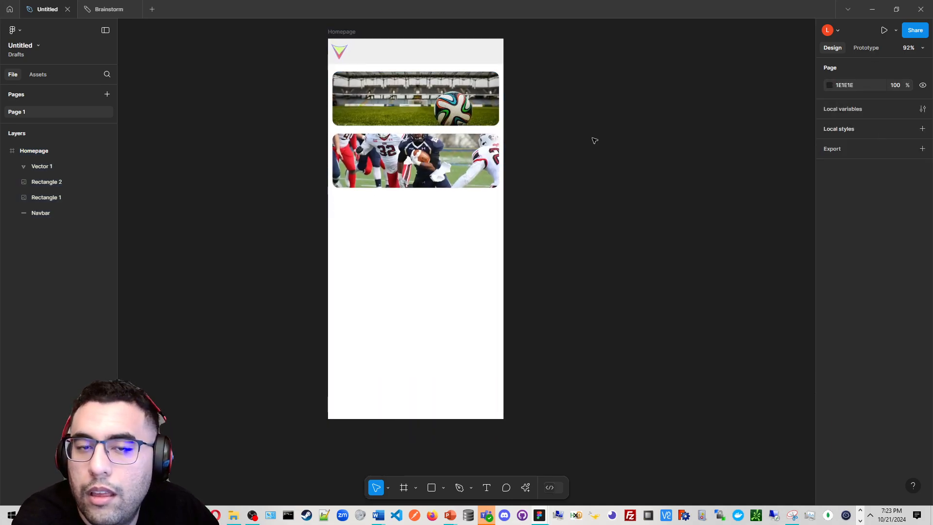
Draw a section enclosing the Homepage frame with the Section tool
scroll(588, 134, down, 1)
scroll(490, 291, up, 2)
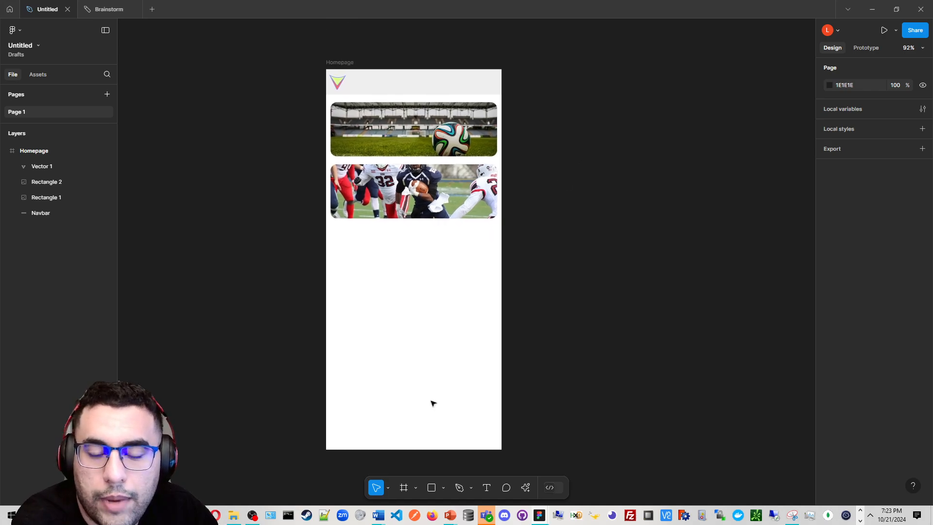
click(403, 487)
click(415, 488)
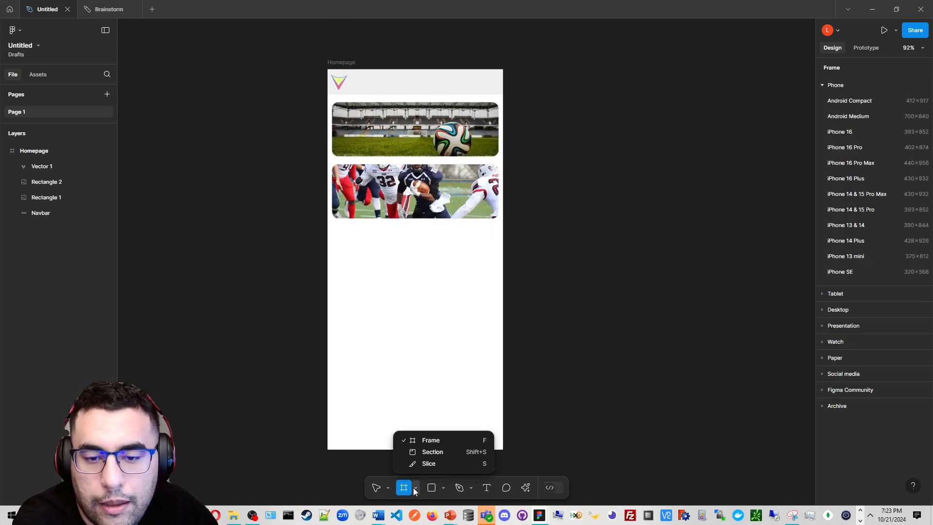
click(439, 452)
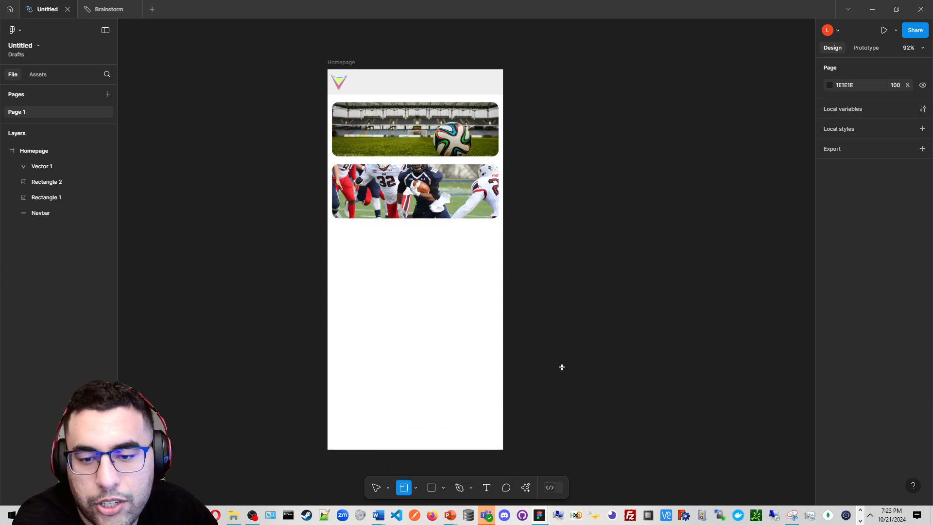
scroll(560, 366, down, 3)
drag(615, 354, 544, 312)
scroll(544, 312, down, 5)
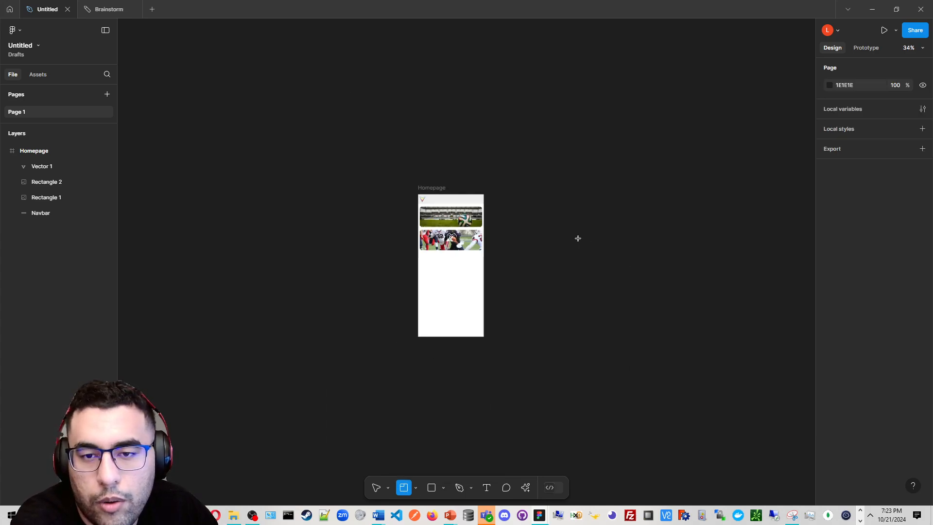
drag(745, 390, 399, 171)
drag(521, 170, 426, 149)
scroll(401, 162, up, 2)
Rename the section to Sports App
double_click(285, 136)
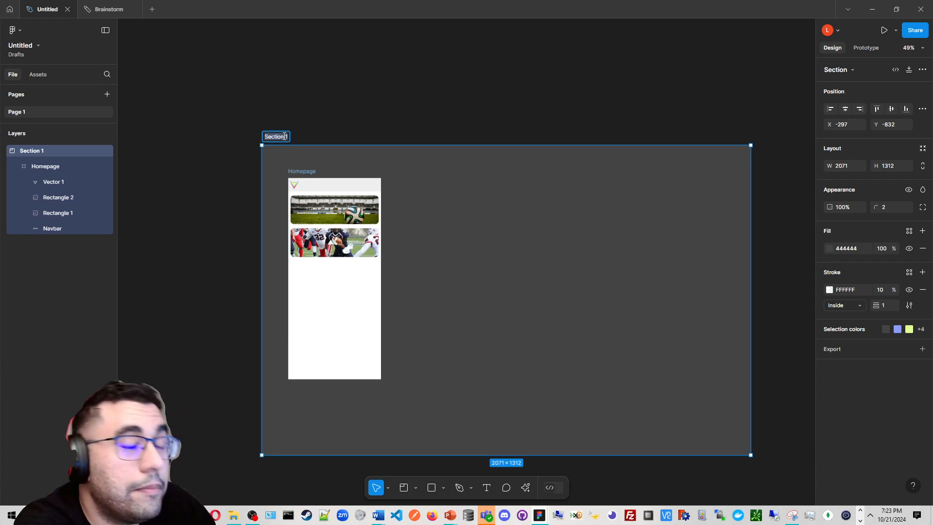
text(SP)
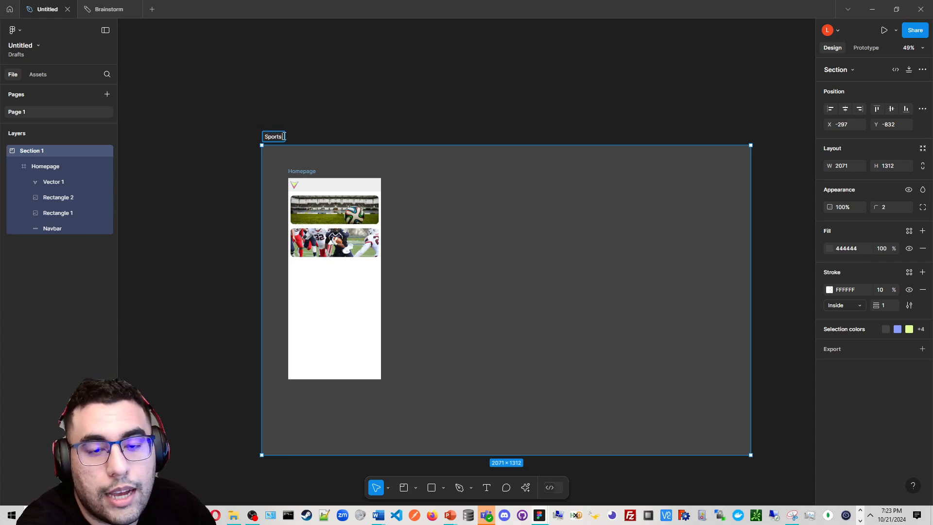
click(392, 82)
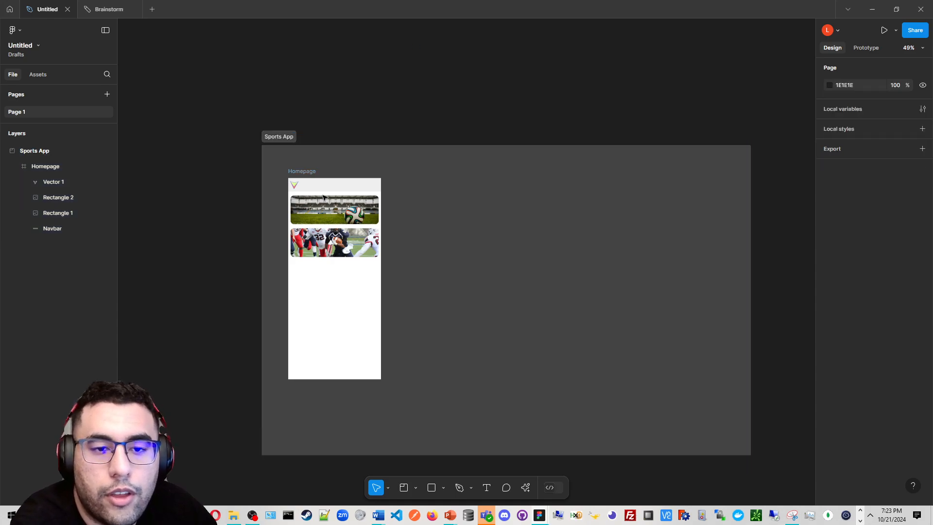
Rename the Homepage frame to Homepage 1
click(308, 171)
scroll(309, 171, up, 2)
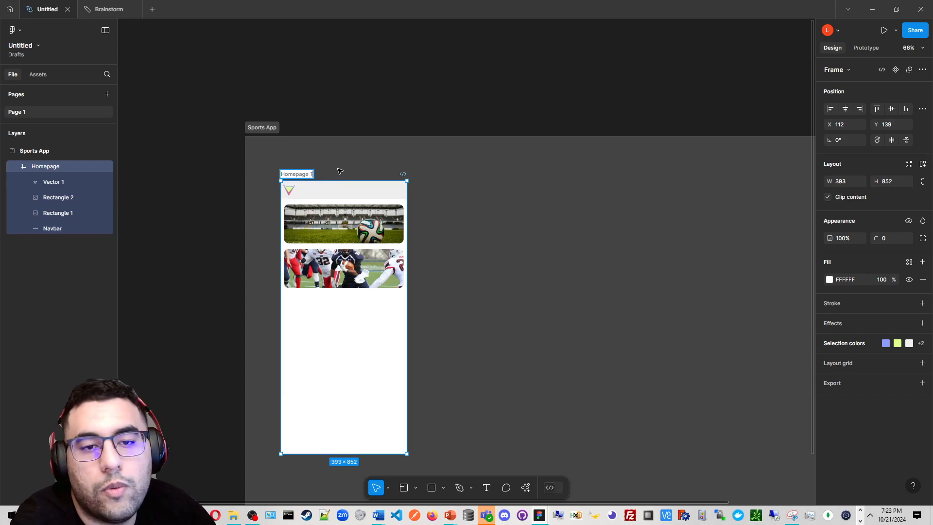
click(338, 171)
click(315, 174)
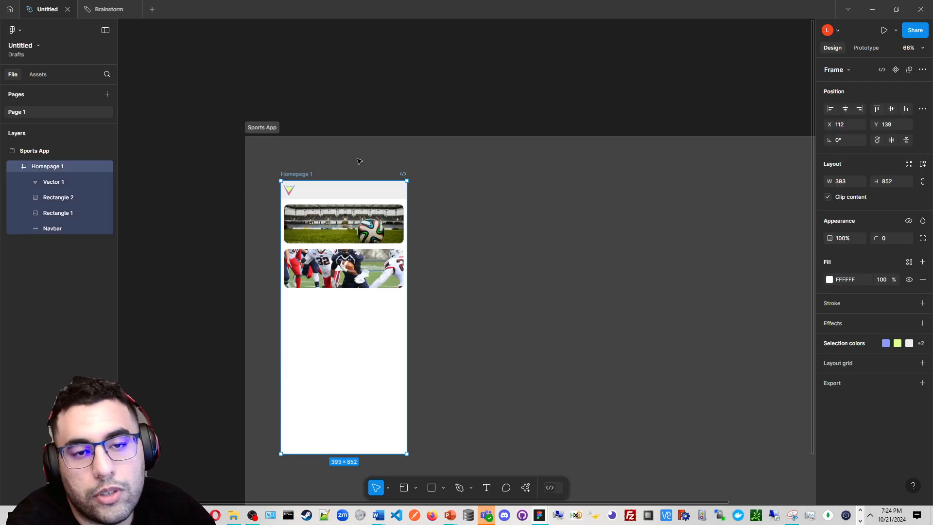
Duplicate the Homepage 1 frame and place the copy, Homepage 2, beside it
key(ctrl+d)
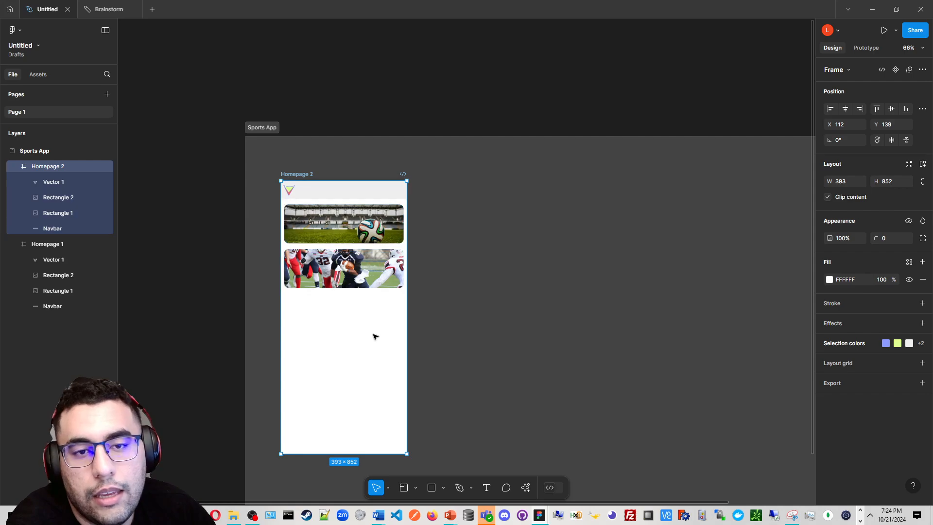
drag(489, 354, 520, 341)
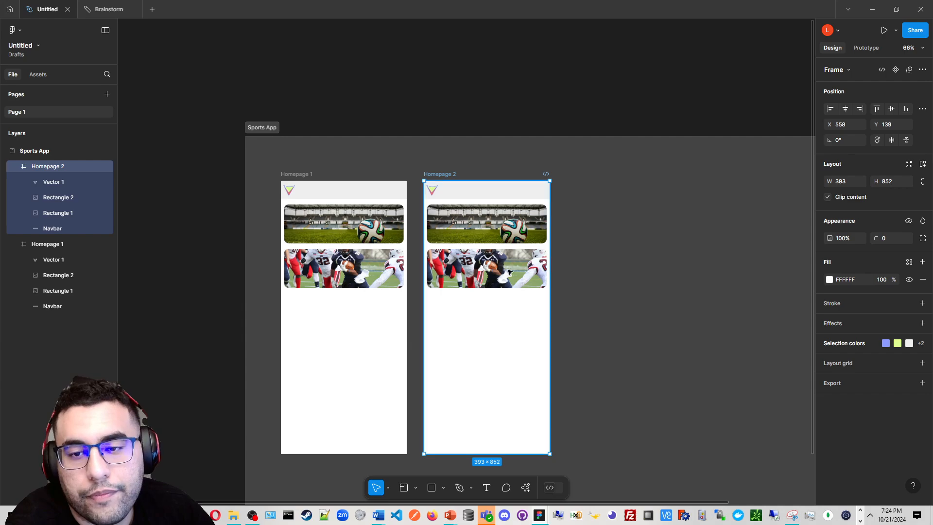
Delete both image cards from the Homepage 2 frame
scroll(508, 283, up, 3)
drag(456, 250, 535, 276)
click(346, 288)
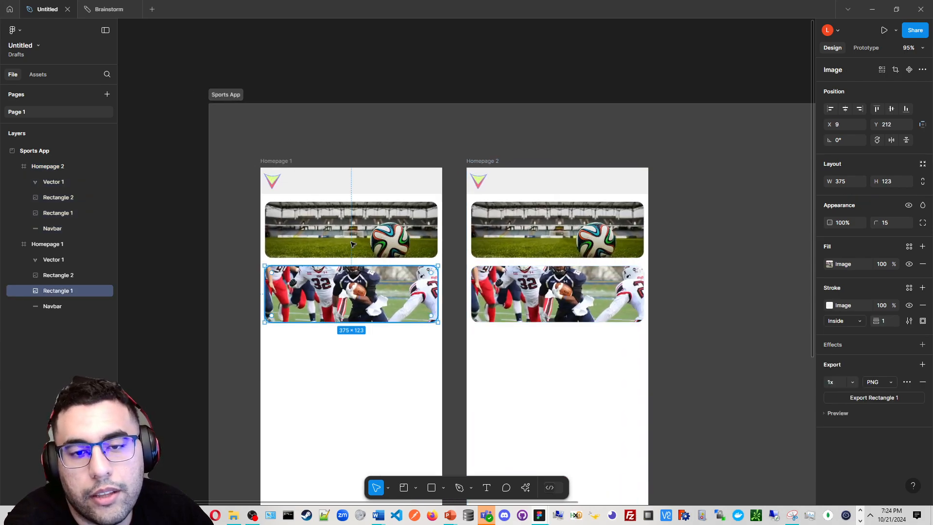
click(340, 236)
scroll(402, 282, up, 3)
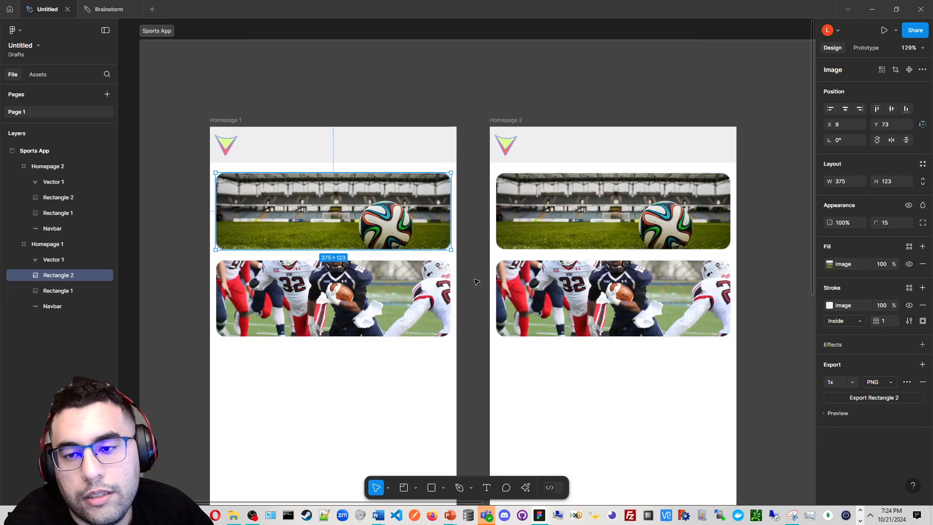
scroll(476, 282, right, 1)
click(563, 219)
key(Delete)
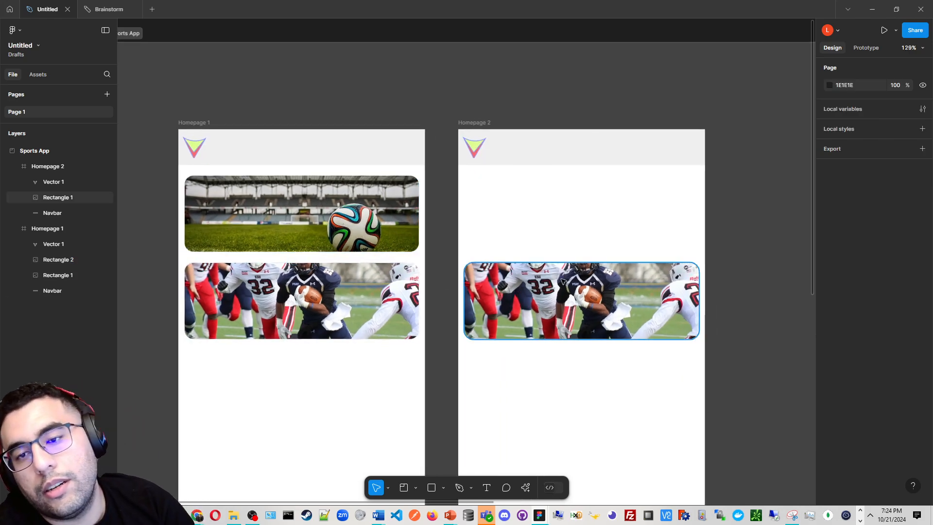
click(561, 282)
key(Delete)
Add a Football text box below the navbar in Homepage 2 and set its font size to 36
click(486, 487)
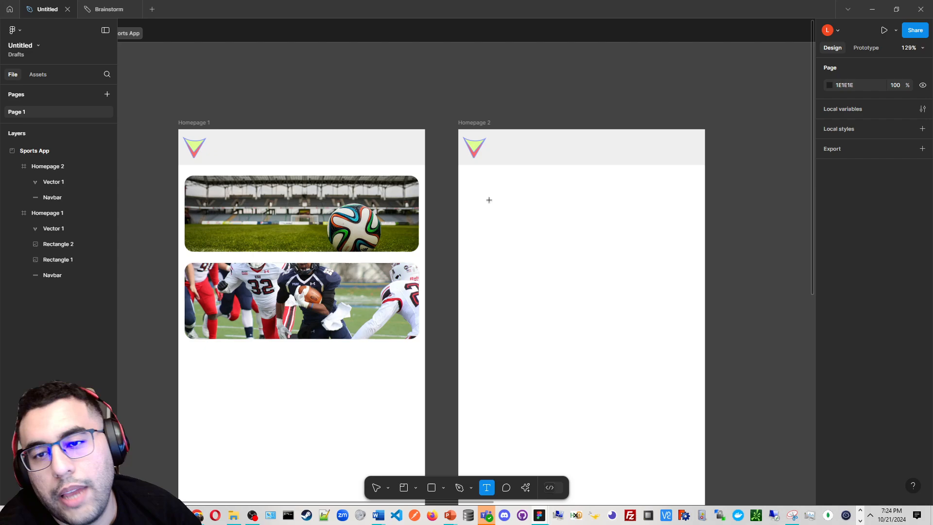
drag(664, 202, 692, 211)
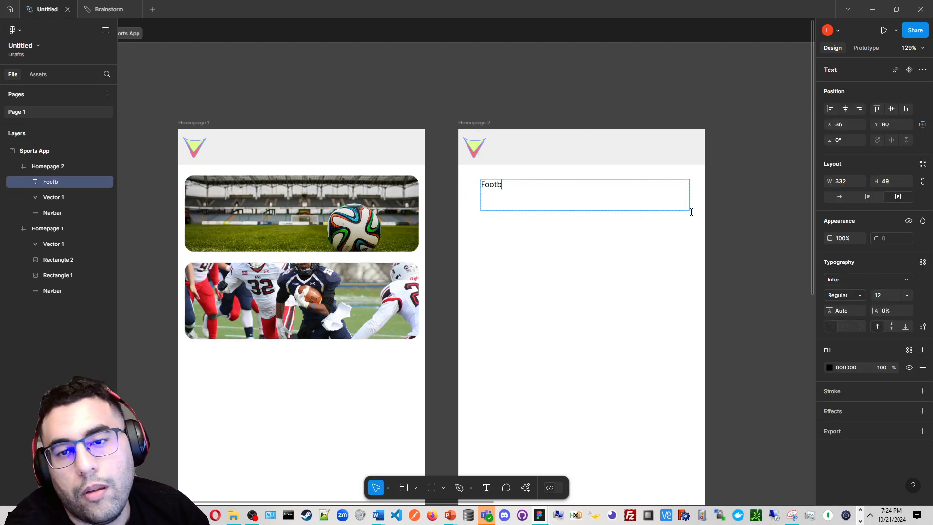
key(ctrl+a)
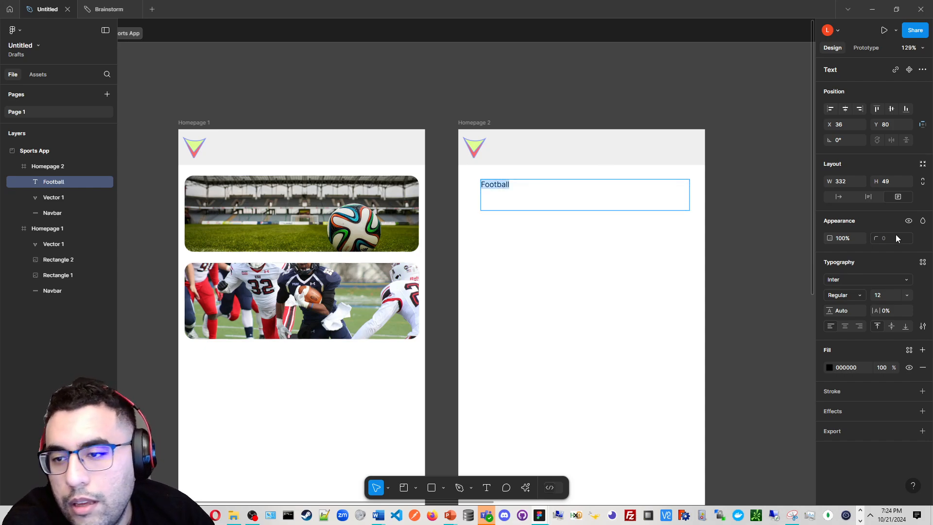
click(906, 294)
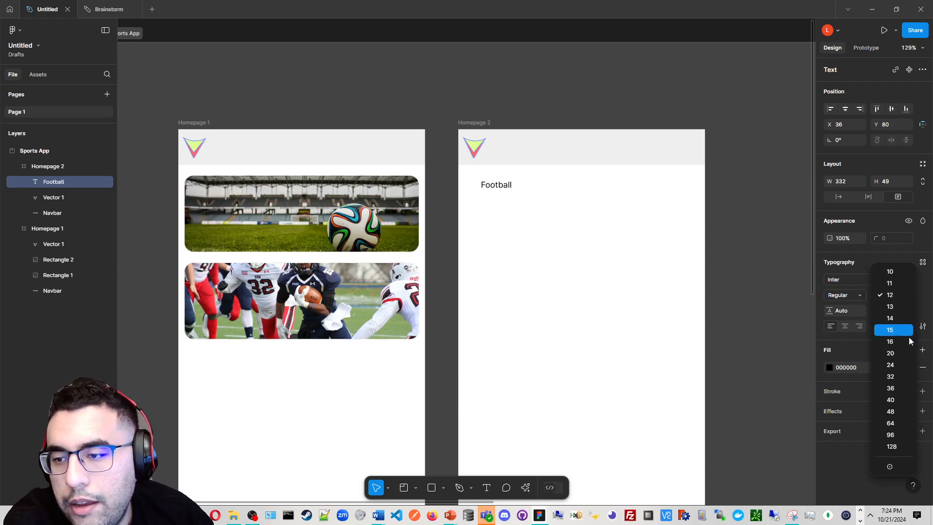
click(906, 389)
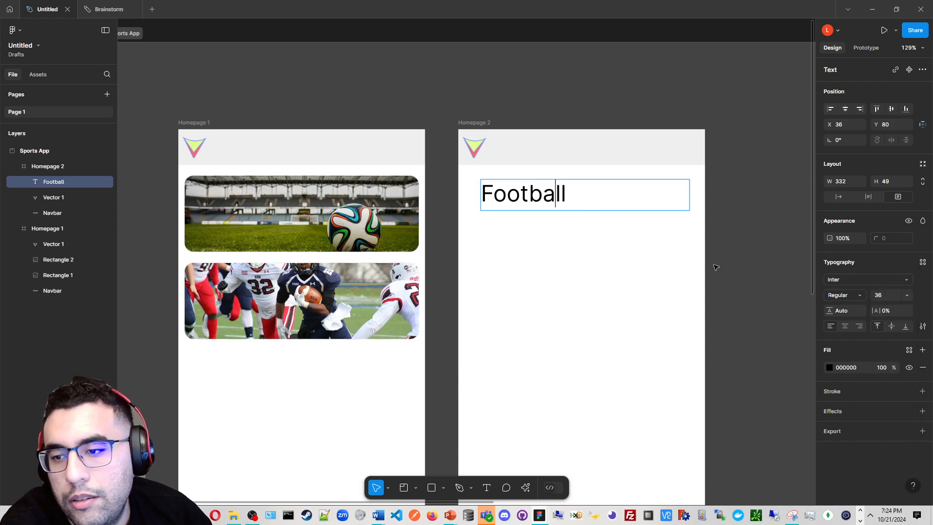
Nudge the Football text slightly up and left within Homepage 2
key(ctrl+a)
key(Escape)
scroll(616, 190, up, 3)
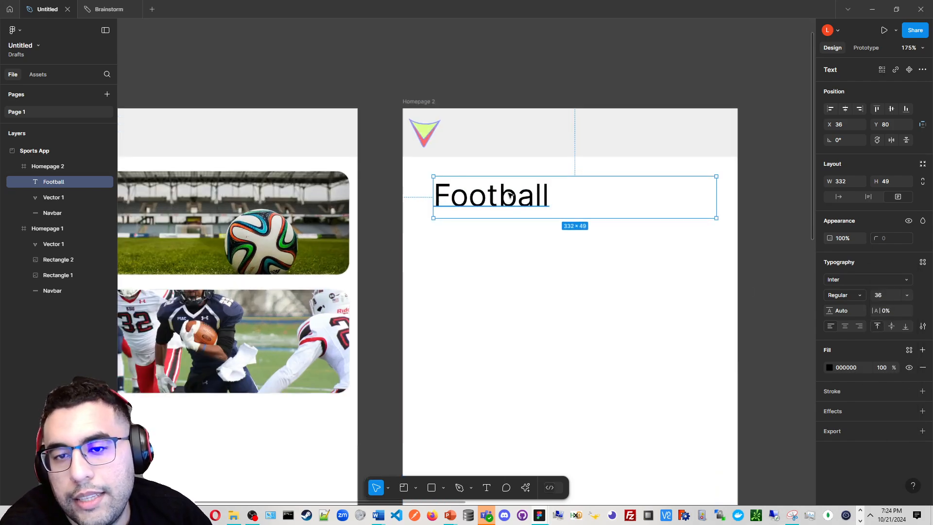
drag(509, 195, 504, 194)
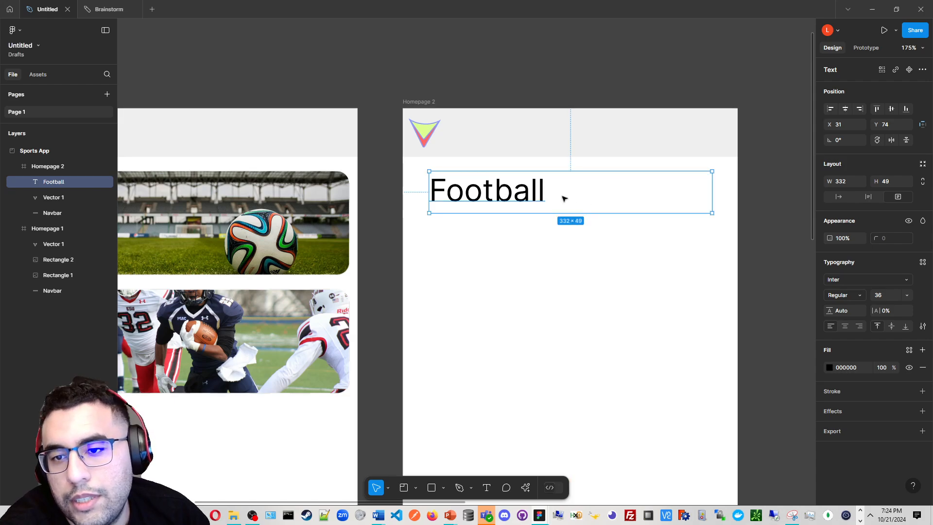
Browse the font categories in the font picker for the Football text
scroll(559, 195, up, 5)
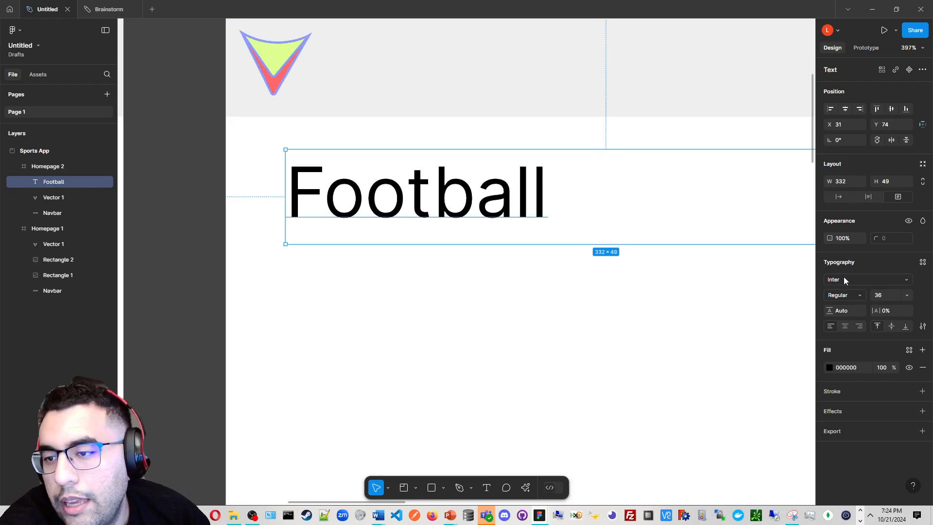
click(893, 279)
scroll(792, 369, down, 6)
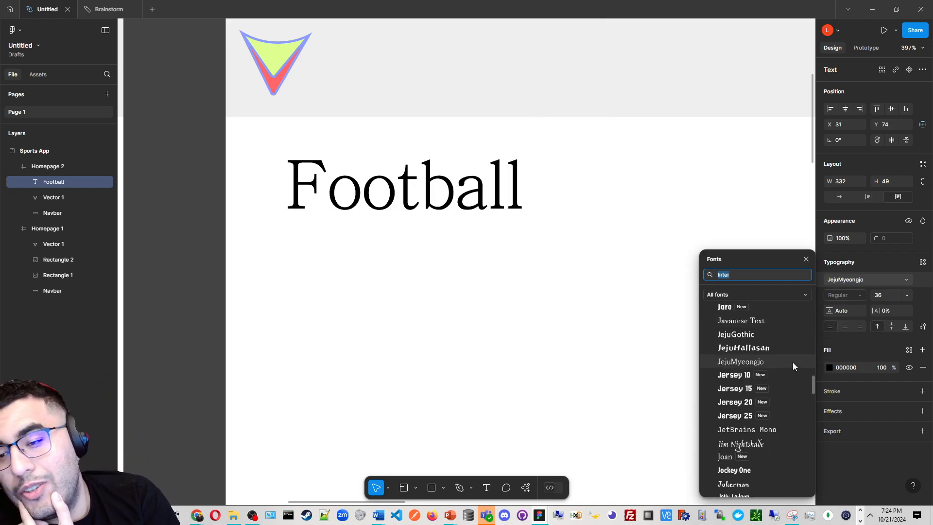
scroll(791, 363, down, 3)
scroll(791, 346, up, 1)
click(793, 293)
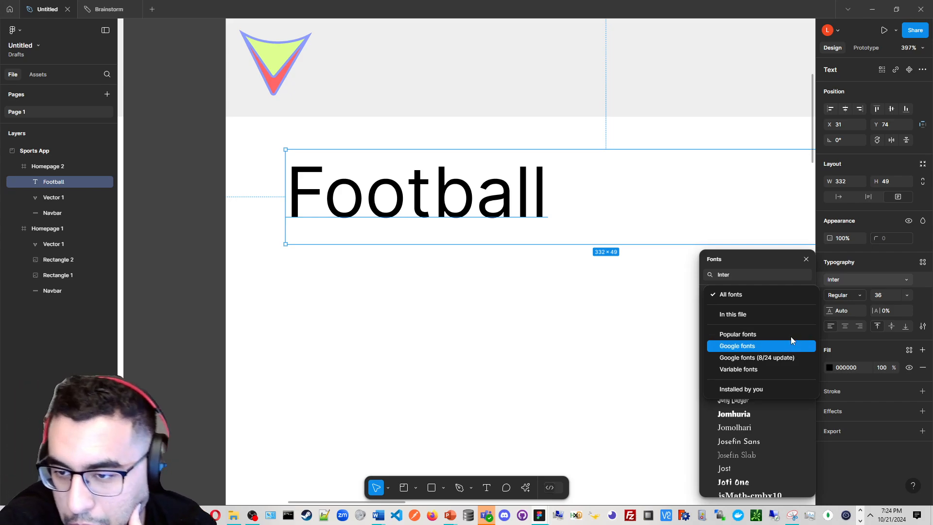
click(791, 344)
click(774, 296)
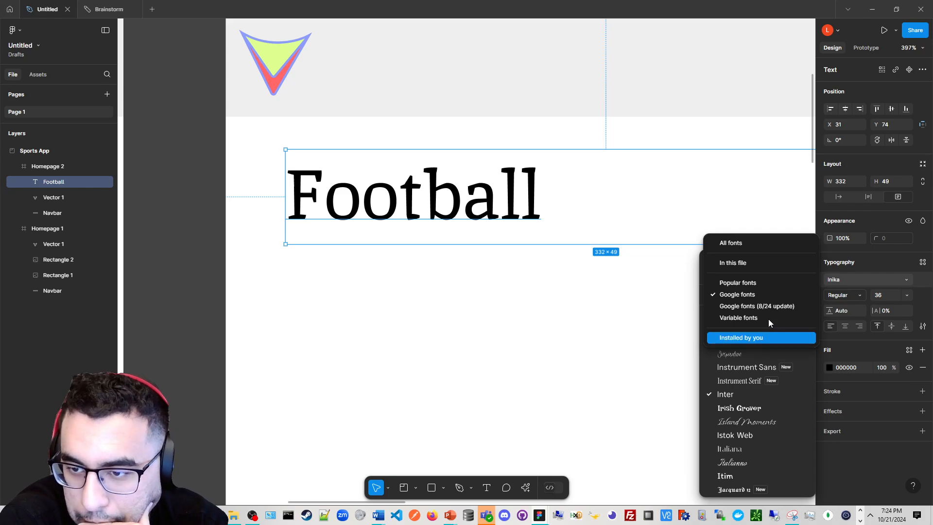
click(768, 306)
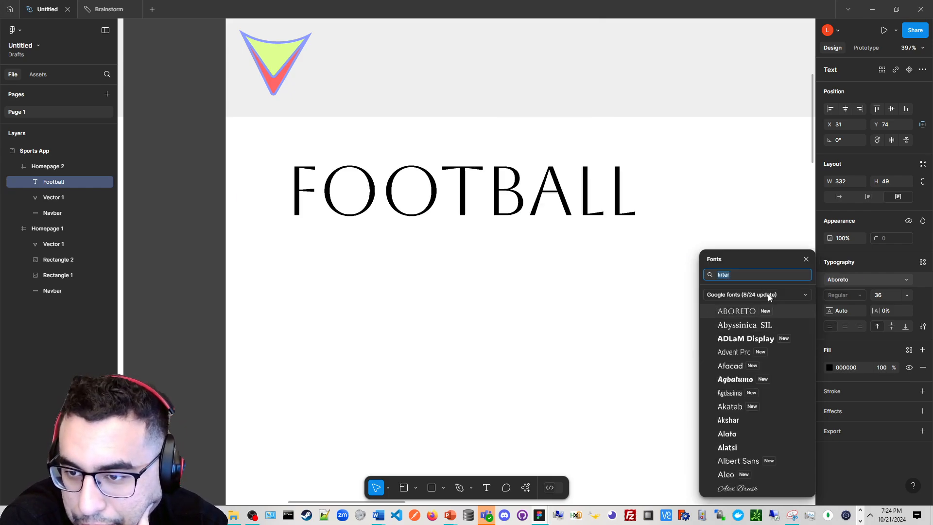
click(769, 295)
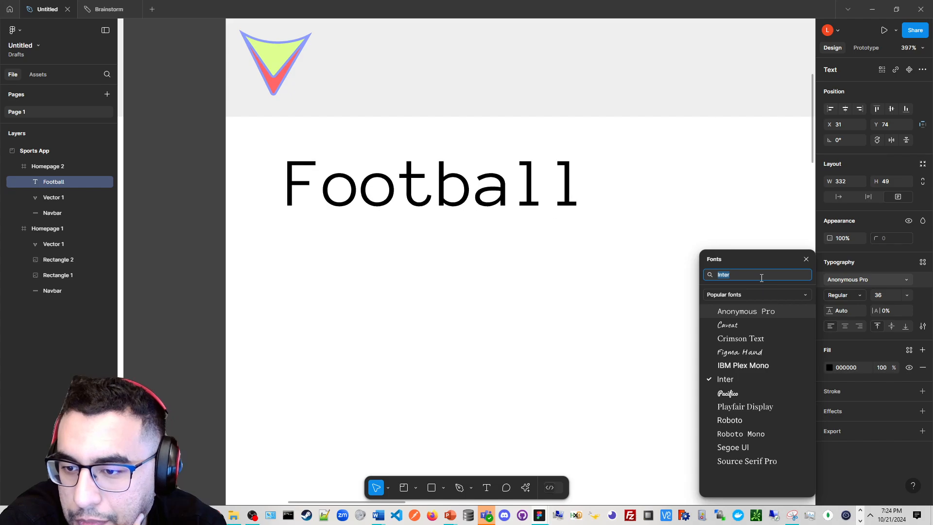
Clear the font search, show all fonts and set the Football text's font to Lalezar
key(BackSpace)
key(BackSpace)
key(BackSpace)
key(BackSpace)
key(BackSpace)
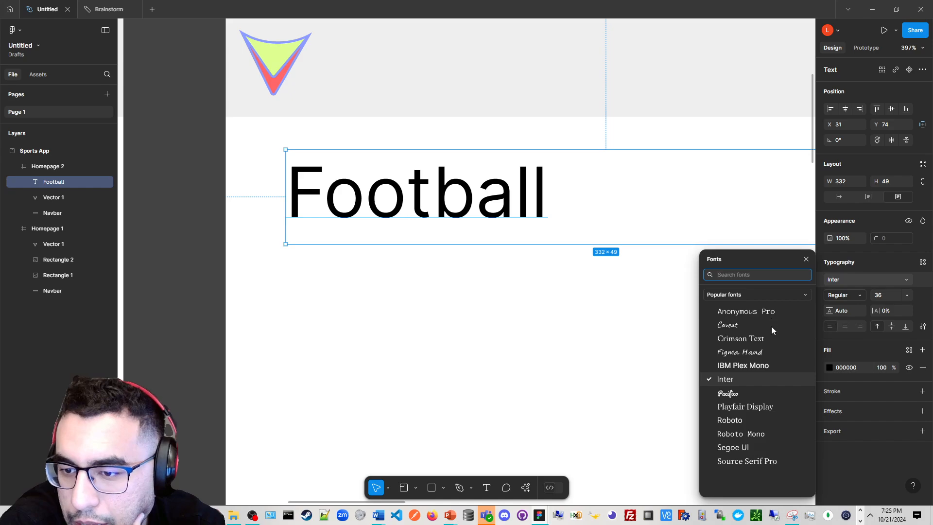
click(715, 295)
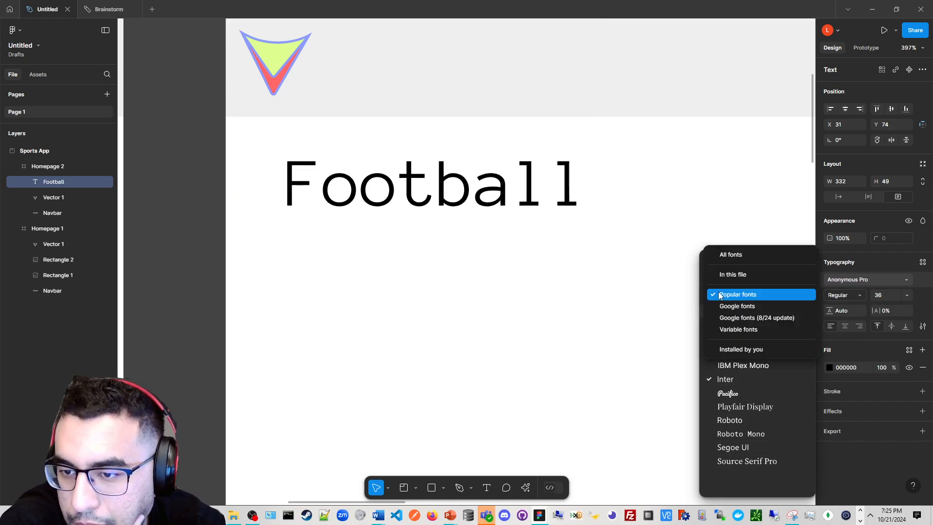
click(730, 257)
scroll(803, 335, down, 20)
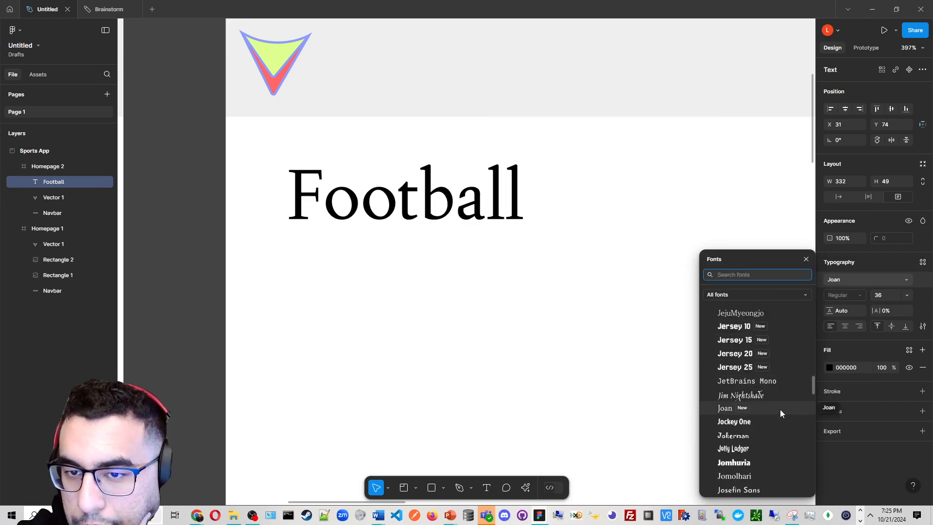
scroll(780, 411, down, 1)
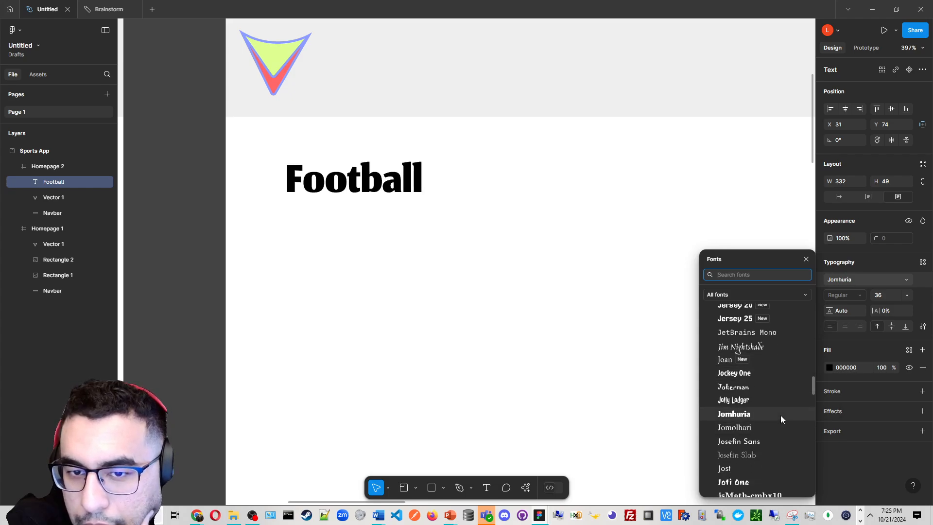
scroll(780, 415, down, 2)
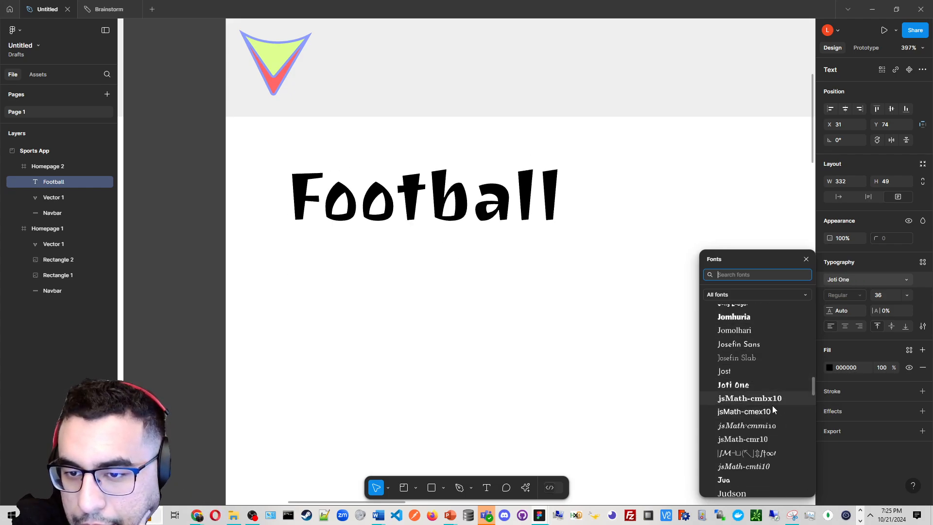
scroll(773, 414, down, 2)
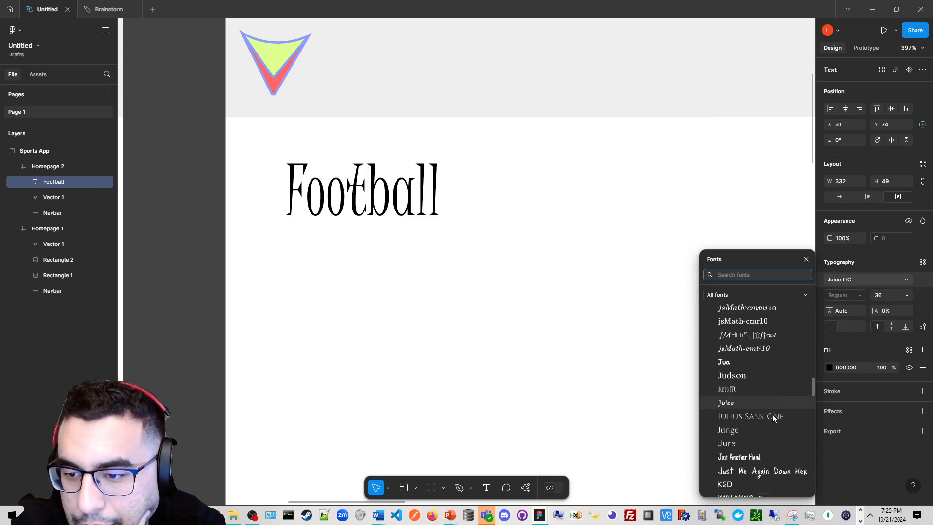
scroll(770, 412, down, 10)
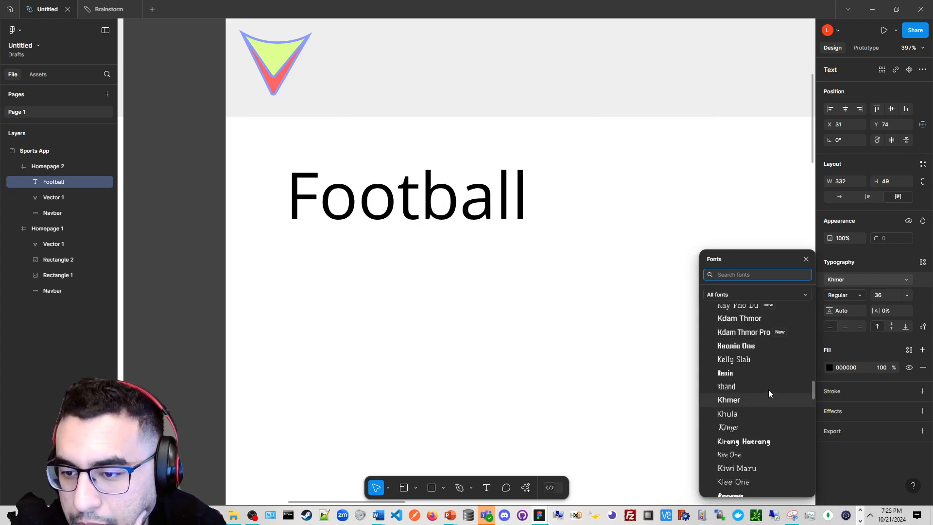
scroll(769, 393, down, 2)
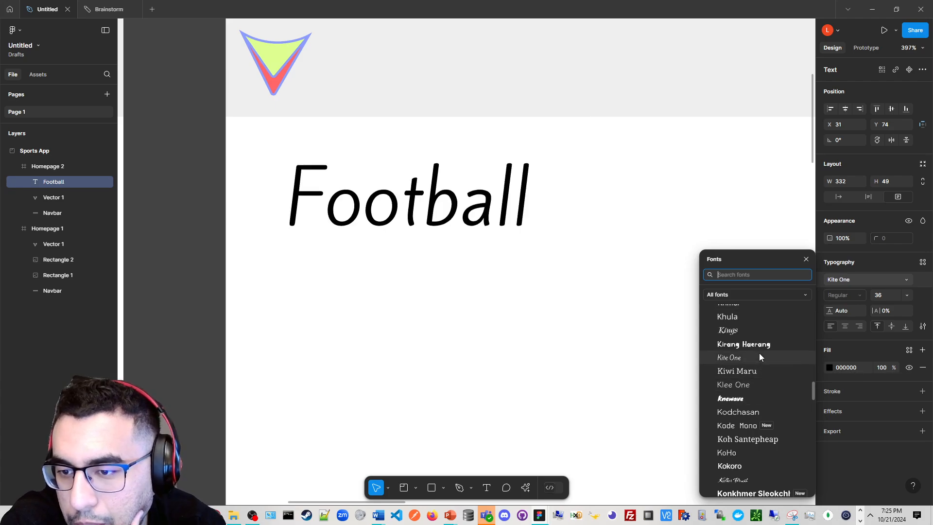
scroll(760, 357, down, 3)
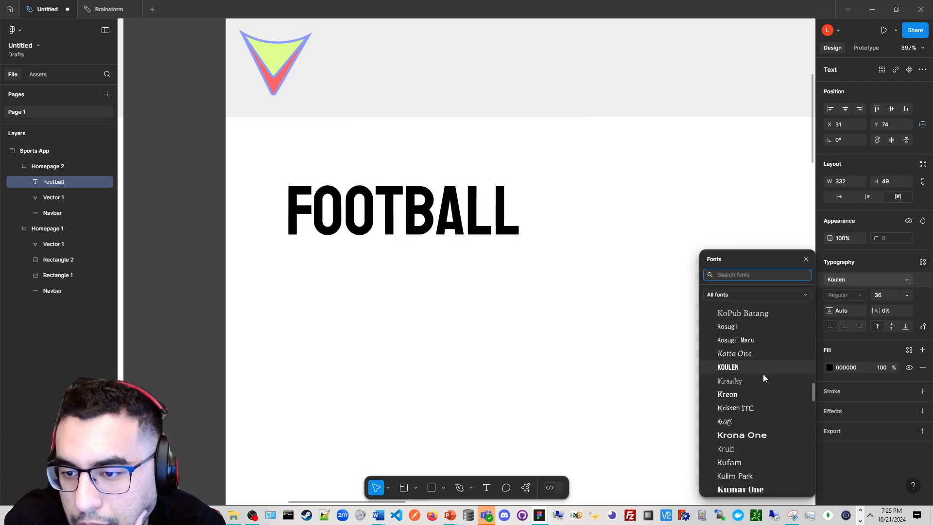
scroll(763, 392, down, 1)
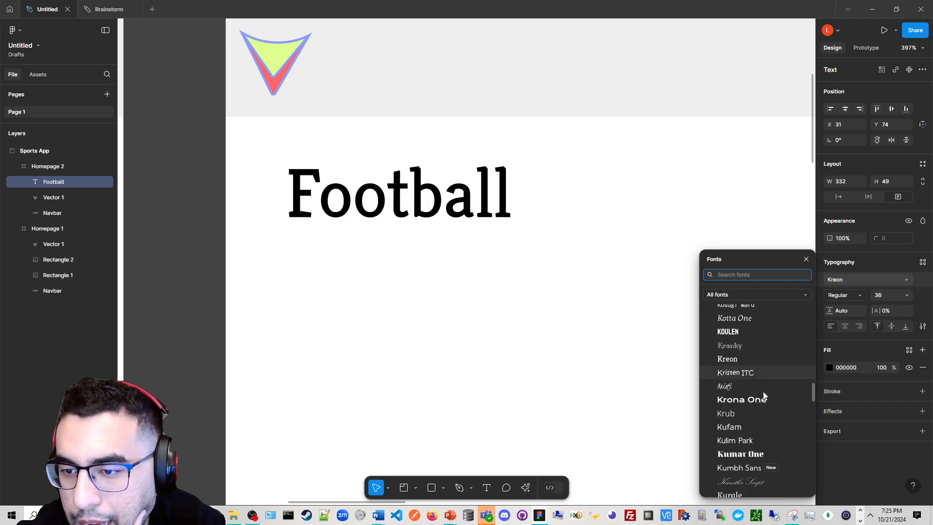
scroll(764, 391, down, 3)
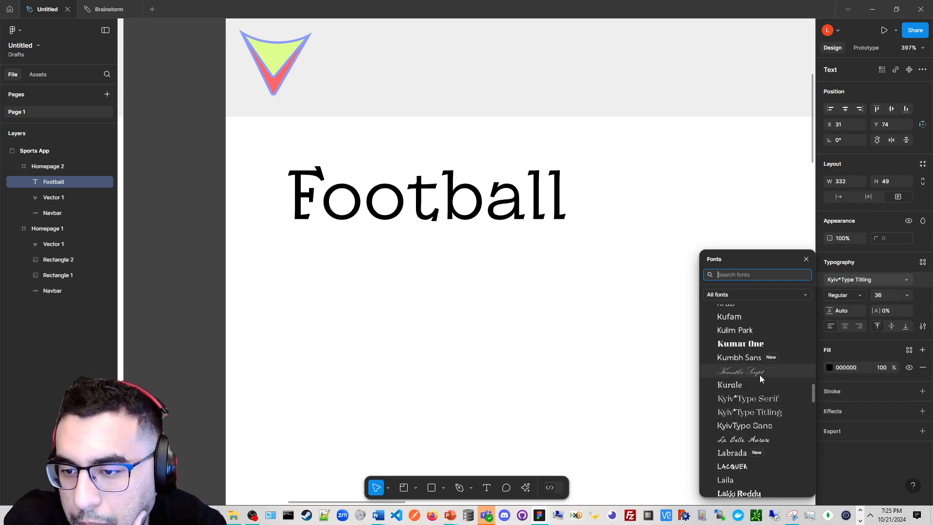
scroll(759, 389, down, 4)
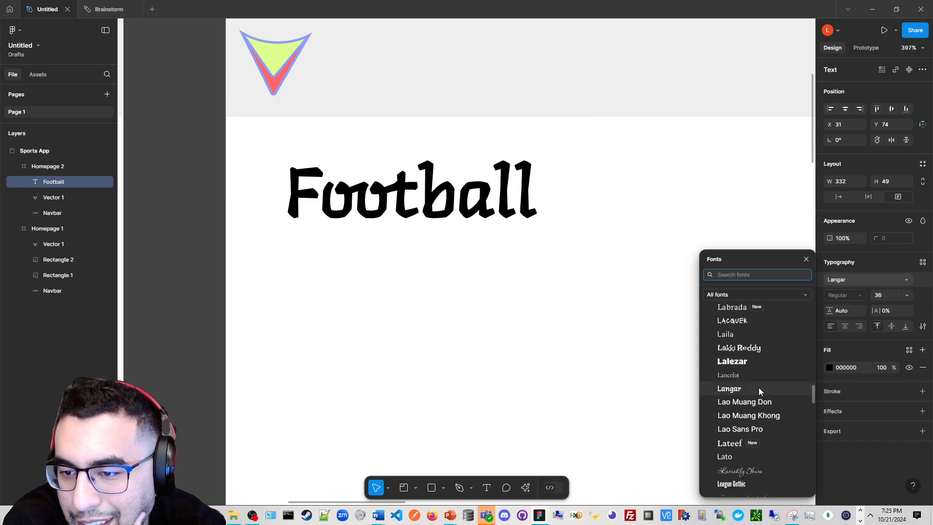
click(756, 365)
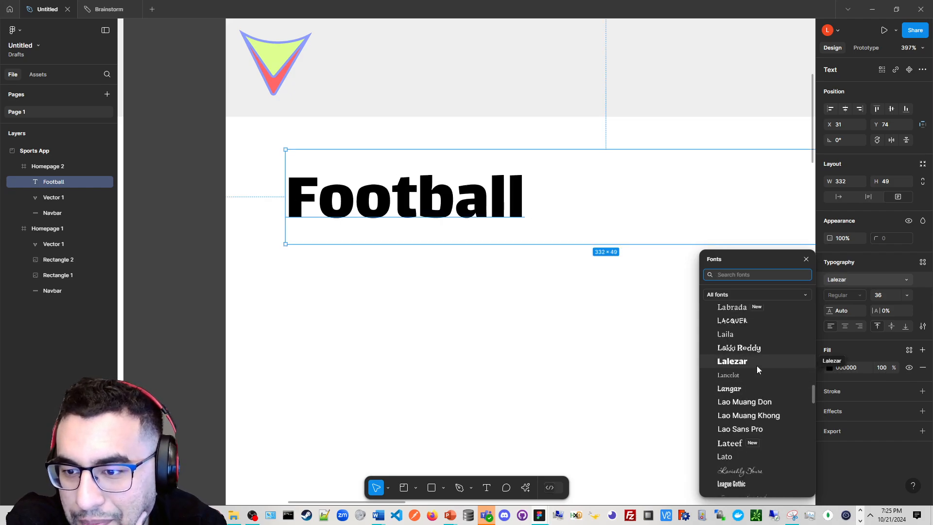
click(756, 365)
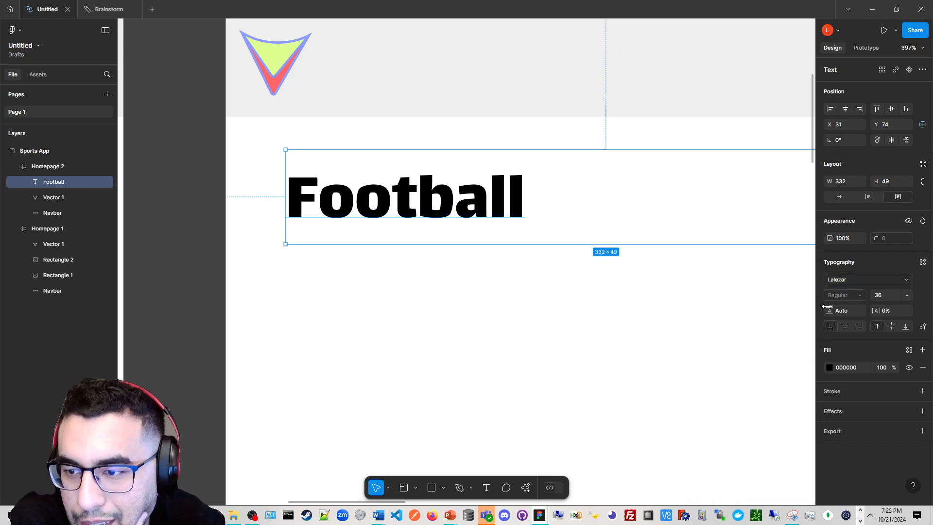
Try the League Spartan font on the Football text and close the font picker
click(850, 281)
scroll(765, 381, down, 3)
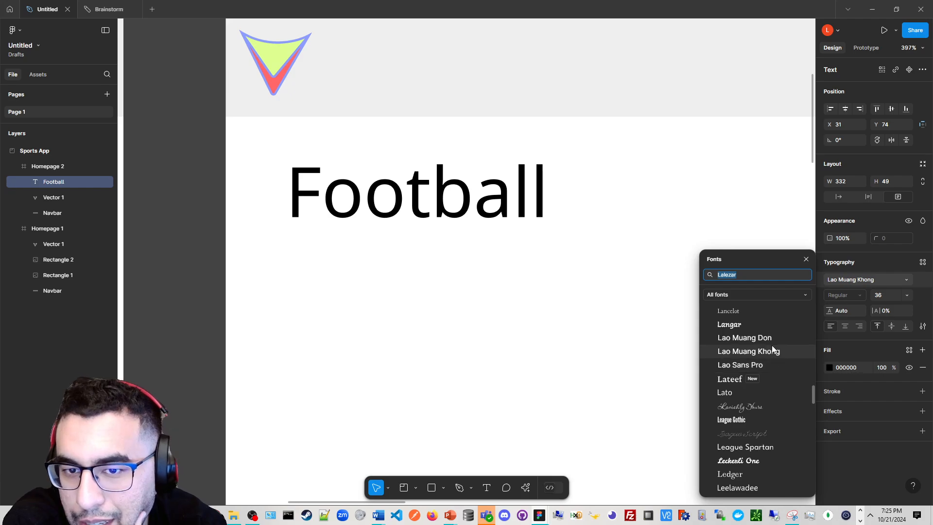
click(787, 444)
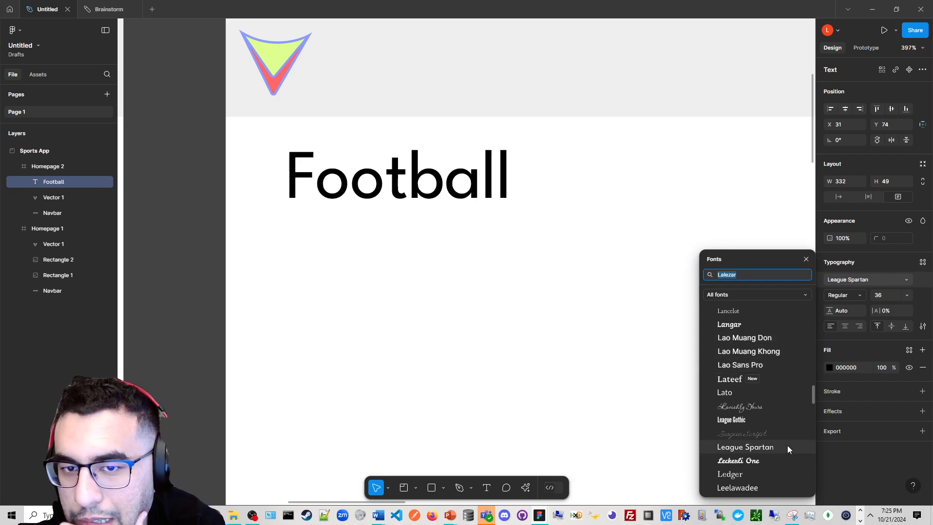
click(541, 342)
scroll(545, 333, down, 2)
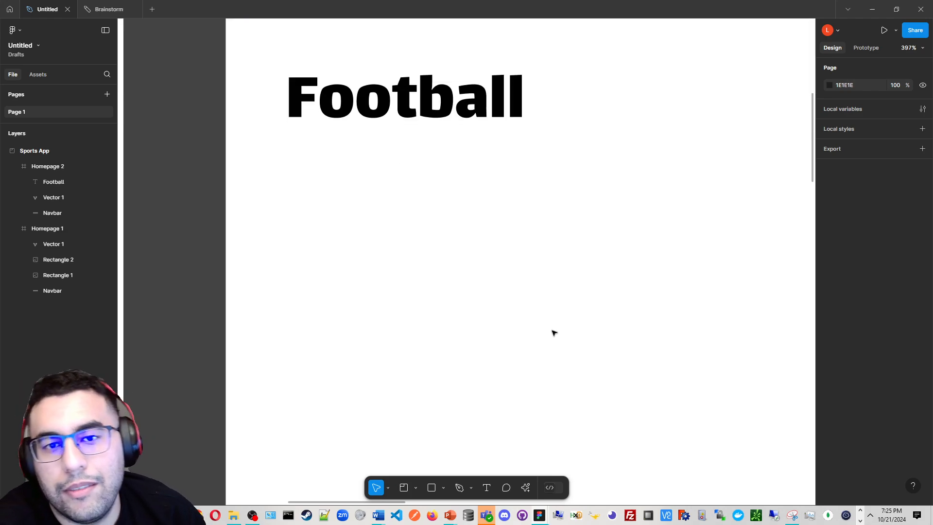
scroll(554, 329, down, 3)
scroll(481, 269, right, 2)
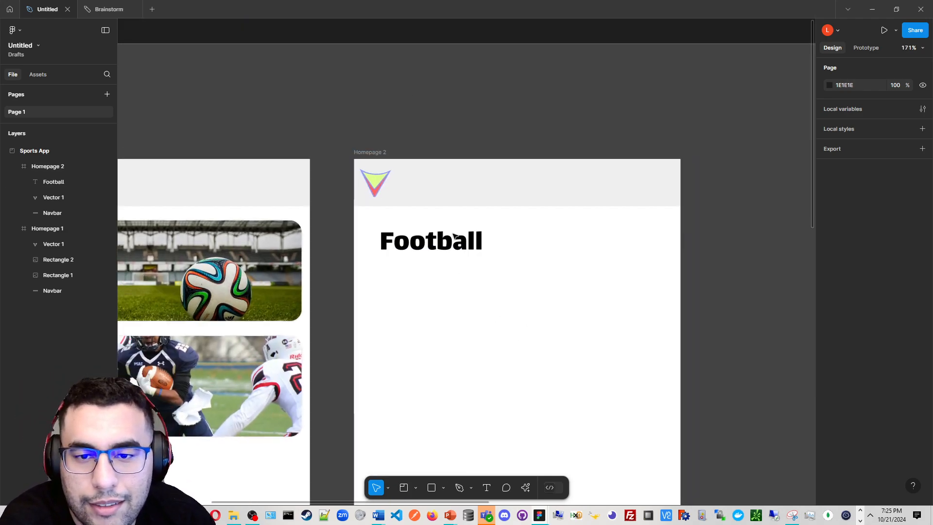
scroll(455, 238, up, 3)
click(455, 238)
scroll(456, 243, up, 1)
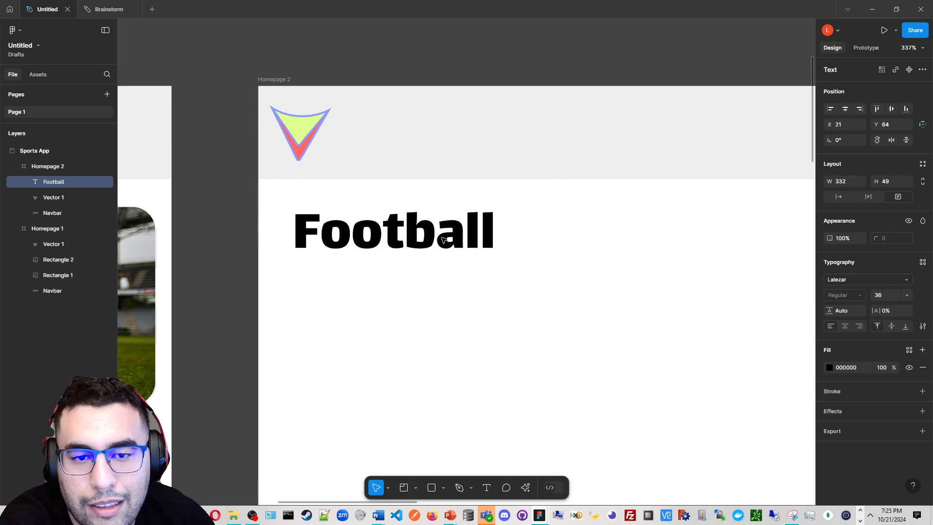
scroll(585, 266, down, 1)
scroll(674, 277, right, 2)
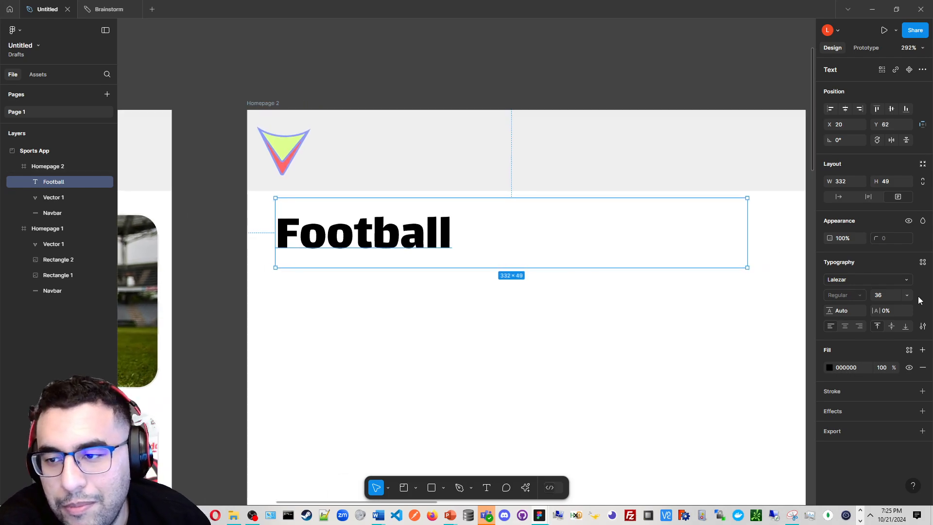
Draw a line over the Football text box and undo it
key(l)
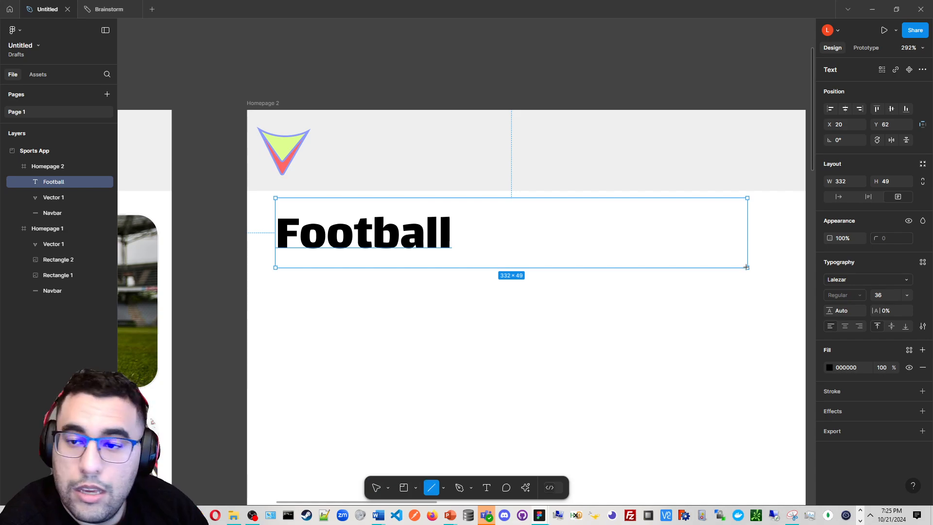
drag(745, 267, 620, 231)
key(ctrl+z)
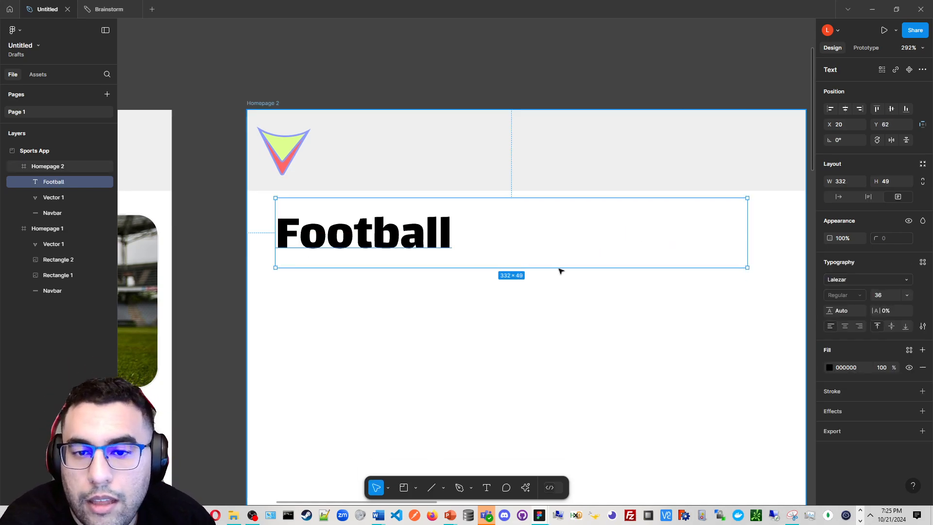
key(l)
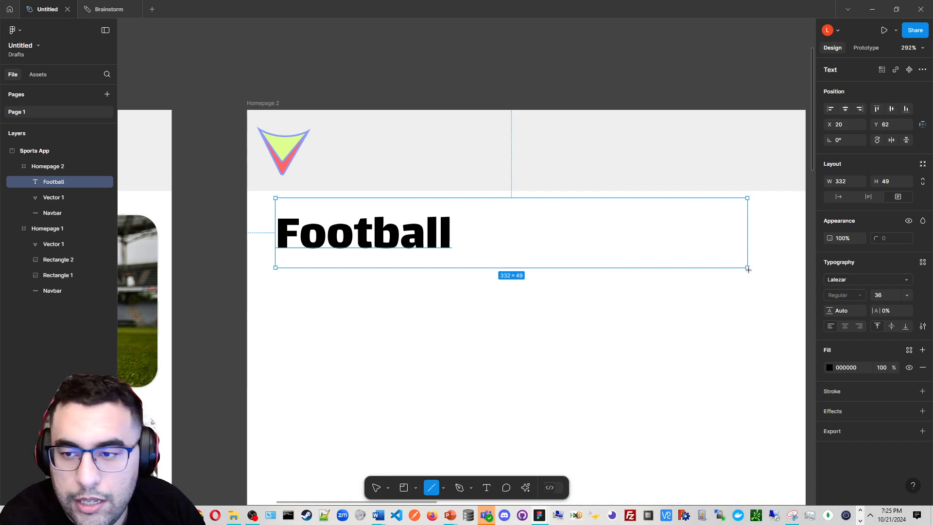
mouse_move(694, 249)
mouse_down()
mouse_move(764, 262)
mouse_move(636, 243)
mouse_up()
key(ctrl+z)
key(v)
key(k)
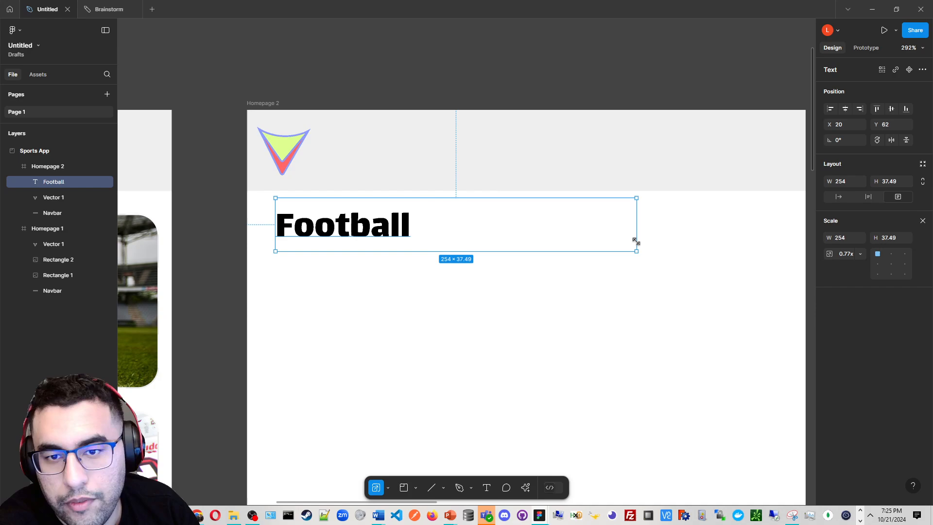
key(ctrl+z)
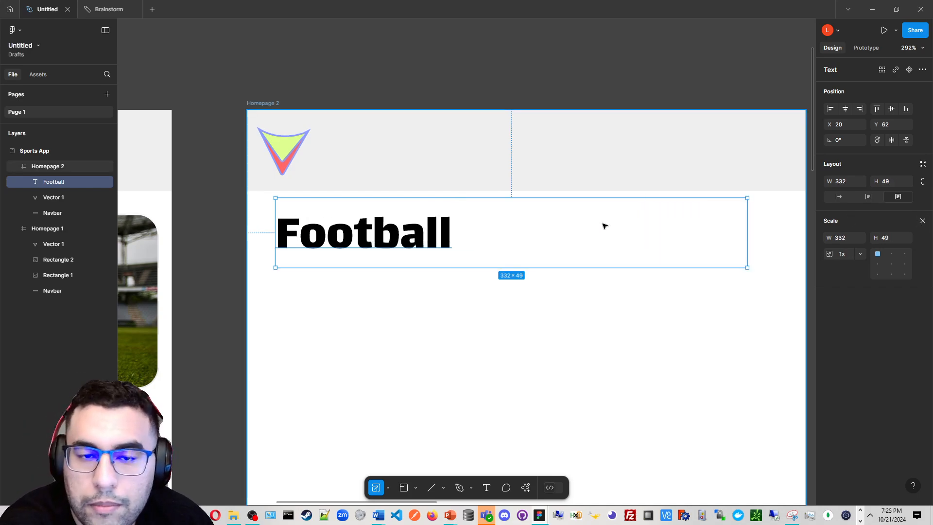
Close the Scale panel and change the Football text's font to Lexend
ctrl+scroll(604, 225, down, 2)
drag(603, 225, 619, 201)
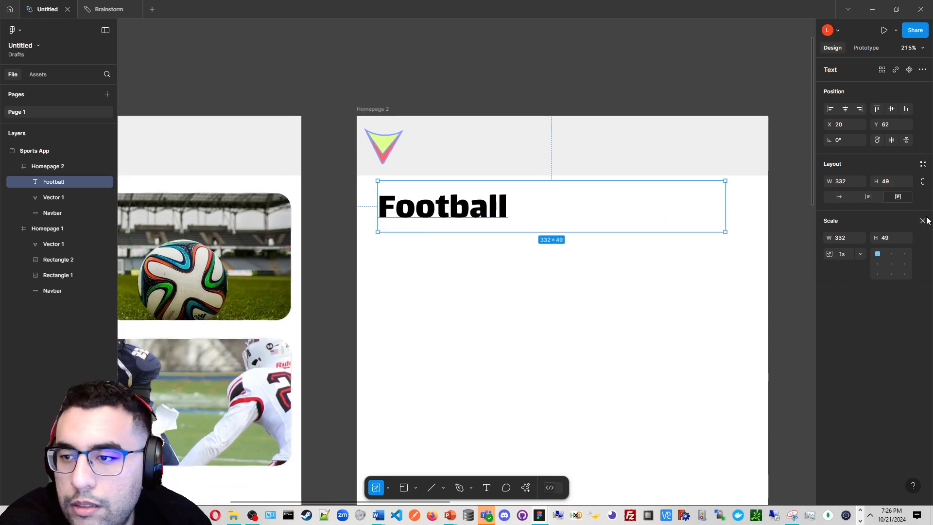
click(923, 220)
click(868, 279)
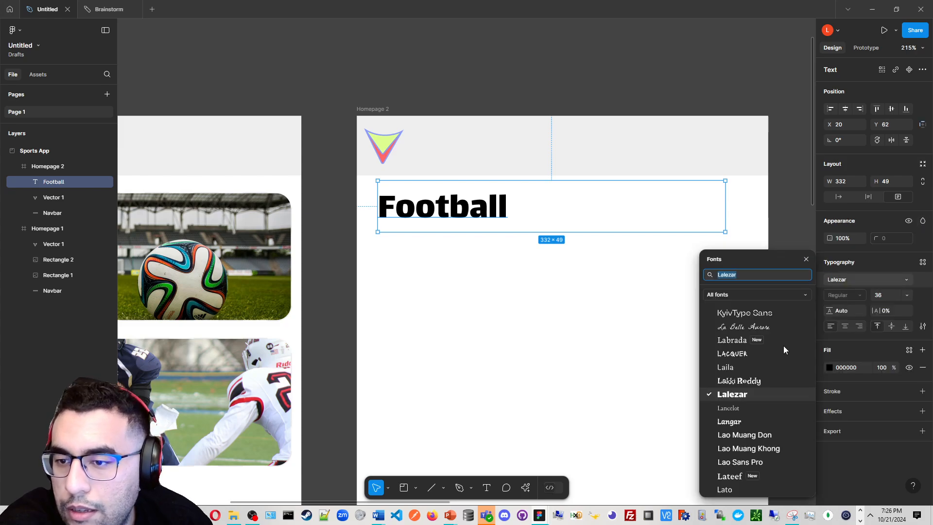
scroll(783, 348, down, 1)
scroll(783, 349, down, 2)
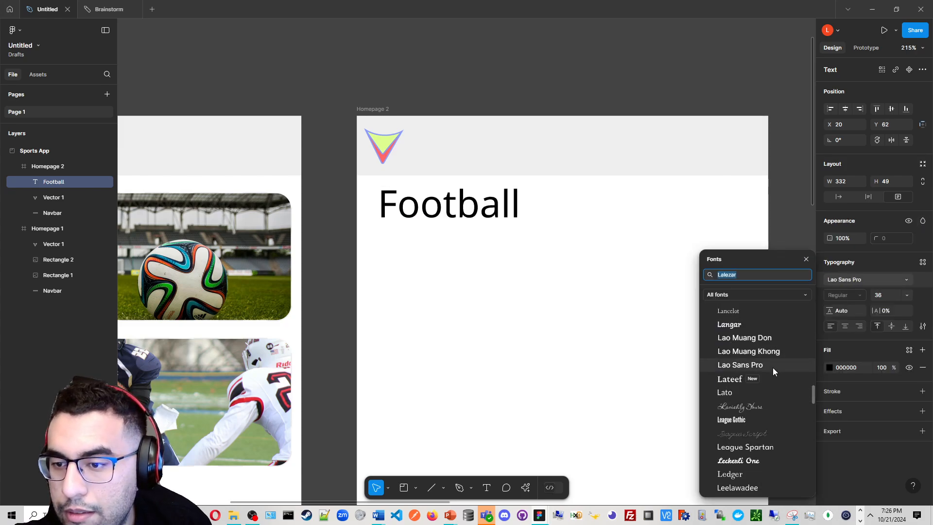
scroll(773, 386, down, 5)
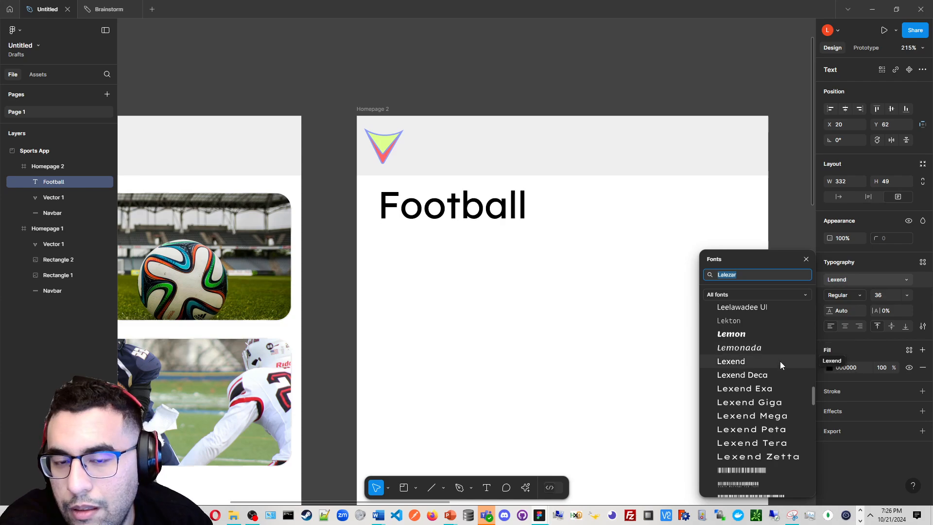
click(779, 362)
Duplicate the Football text into a copy placed below the heading
click(467, 238)
scroll(467, 236, up, 3)
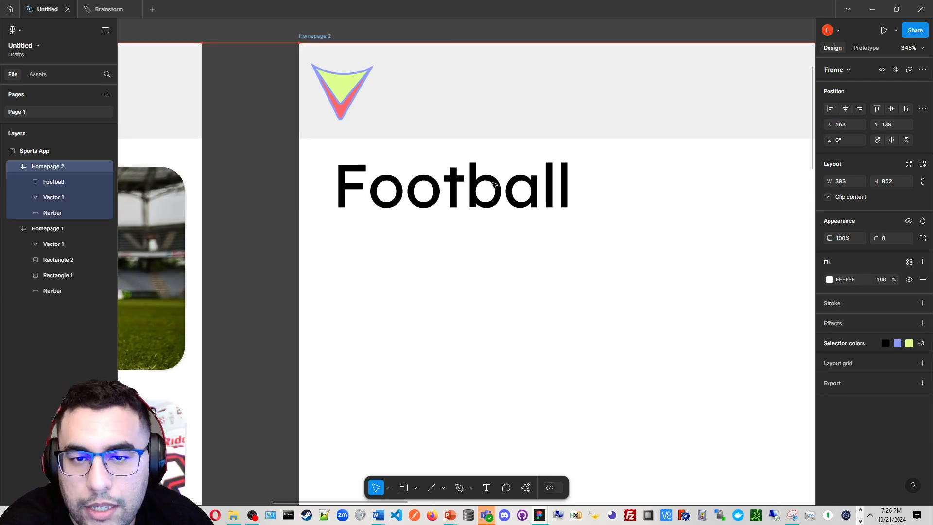
click(513, 195)
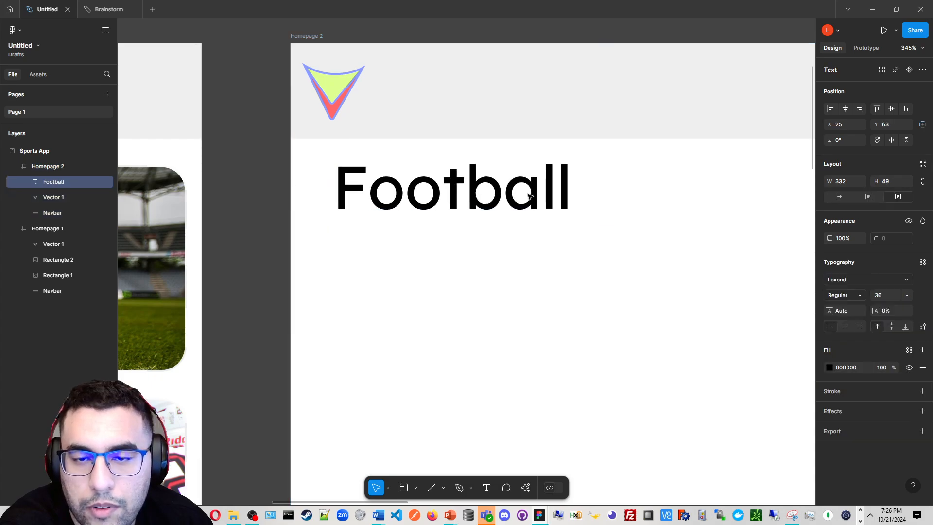
scroll(495, 185, down, 3)
scroll(494, 185, up, 2)
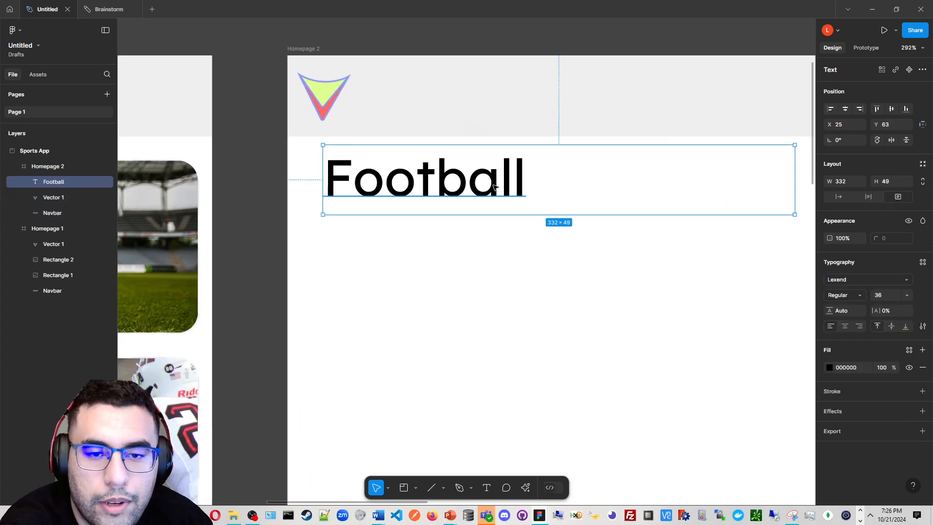
drag(494, 185, 497, 261)
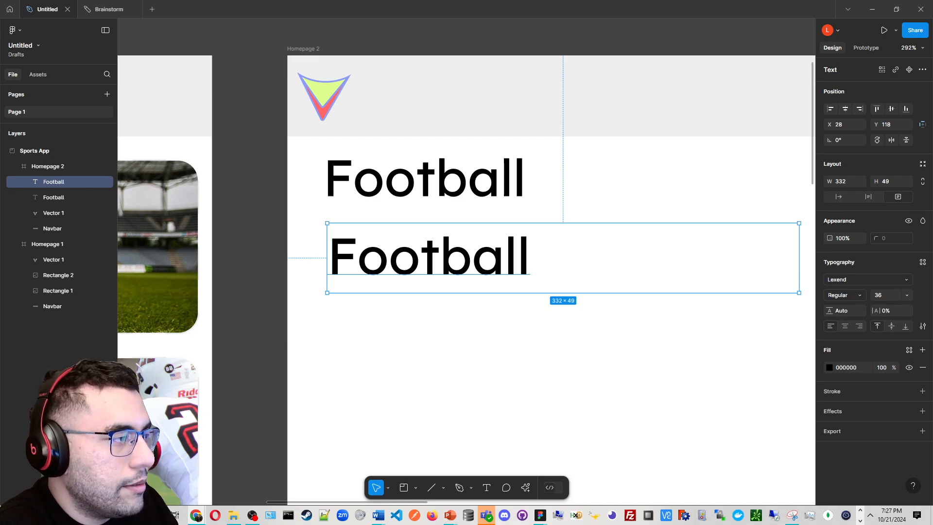
Switch to the browser, generate five paragraphs of placeholder text on loremipsum.io and copy them
key(alt+Tab)
scroll(320, 64, up, 1)
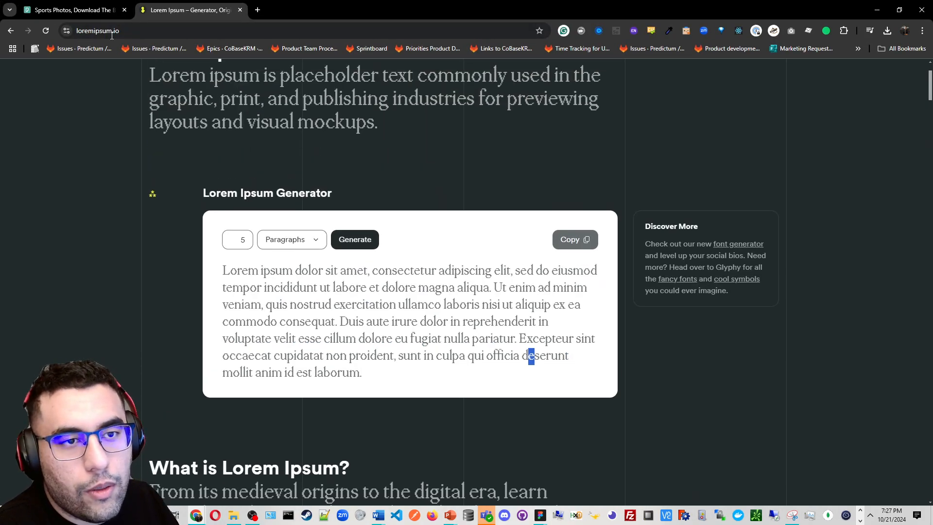
click(121, 30)
click(303, 169)
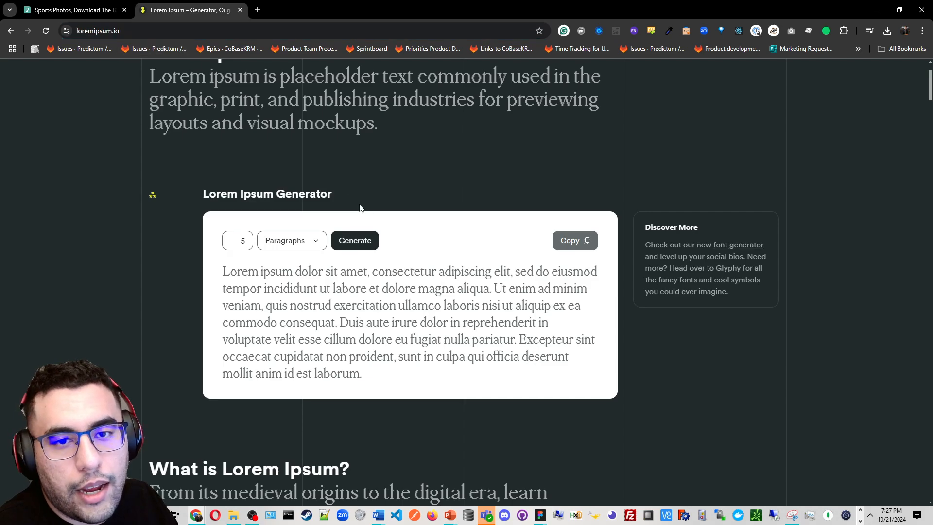
scroll(362, 207, up, 2)
scroll(421, 166, down, 3)
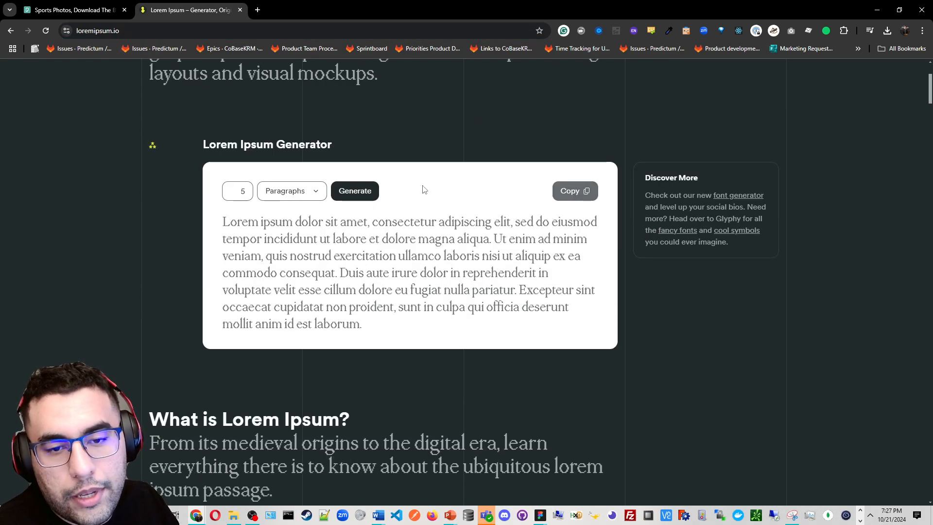
scroll(421, 189, down, 3)
scroll(415, 280, up, 4)
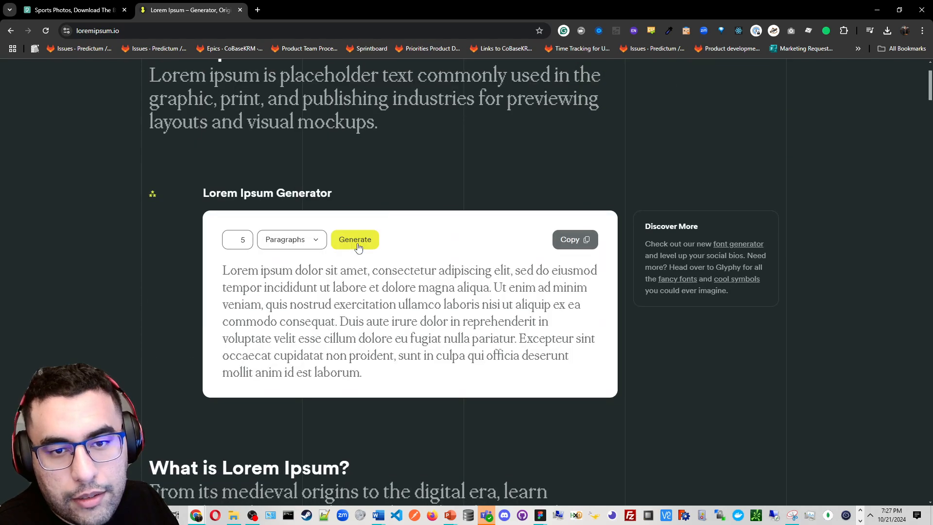
scroll(454, 291, down, 1)
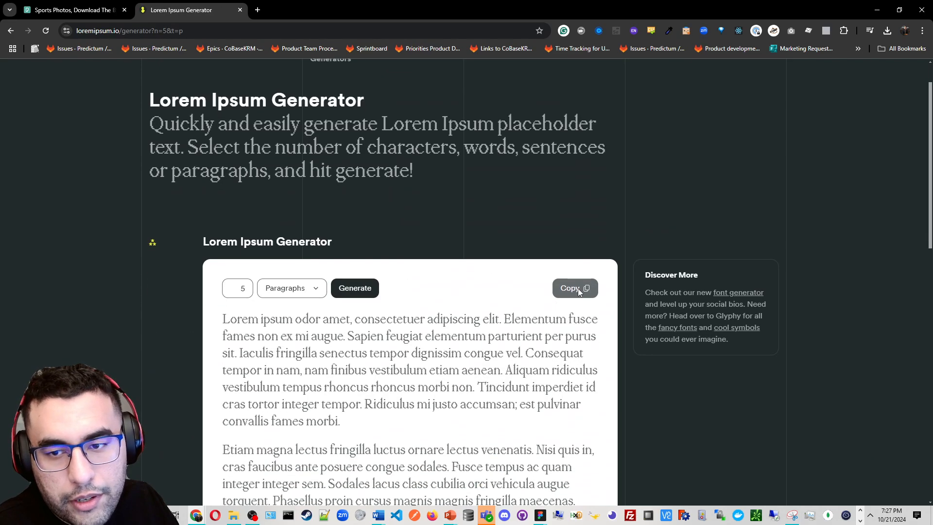
scroll(493, 324, down, 3)
drag(589, 453, 215, 174)
key(alt+Tab)
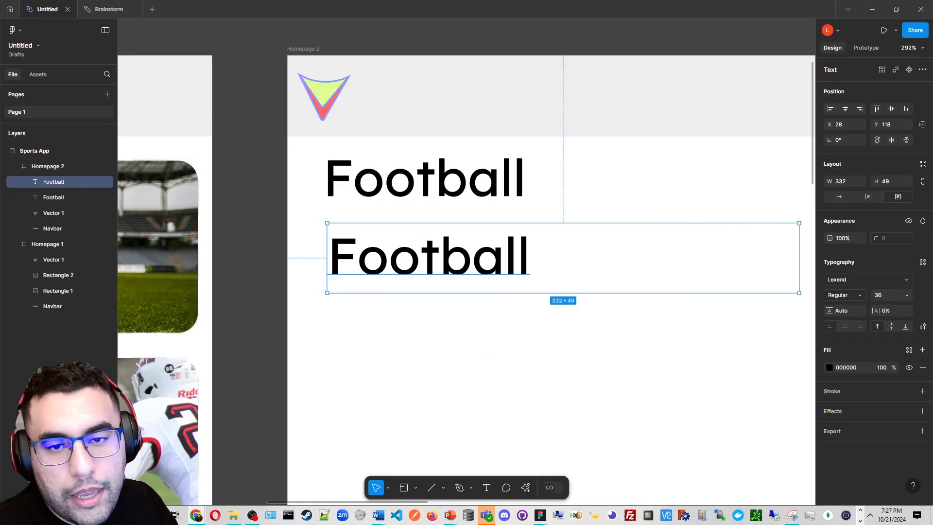
Replace the duplicated text's content with the pasted lorem ipsum paragraphs
scroll(354, 268, down, 3)
double_click(433, 258)
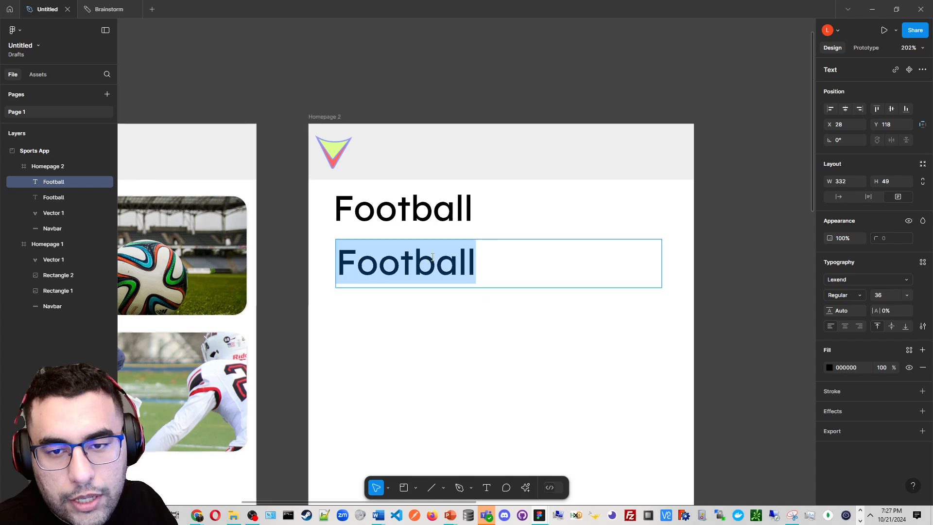
key(ctrl+v)
Set the font size of all the lorem ipsum text to 11
scroll(429, 370, down, 1)
key(ctrl+a)
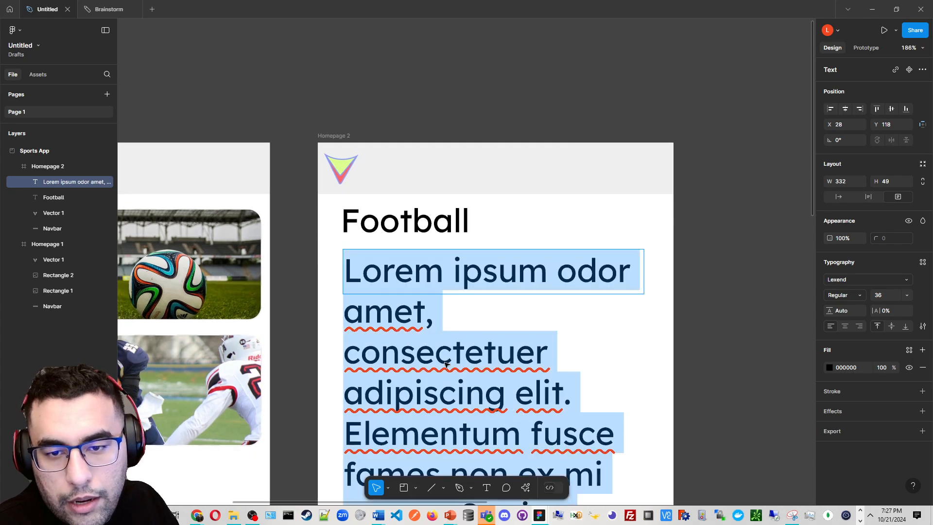
click(906, 295)
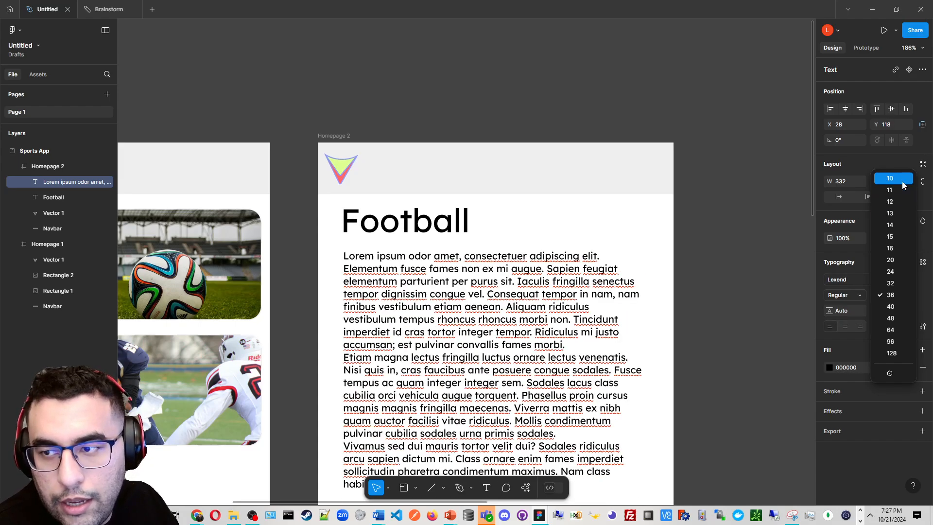
click(890, 189)
Extend the paragraph text box's height to about 271 so it fits the text
scroll(500, 237, down, 3)
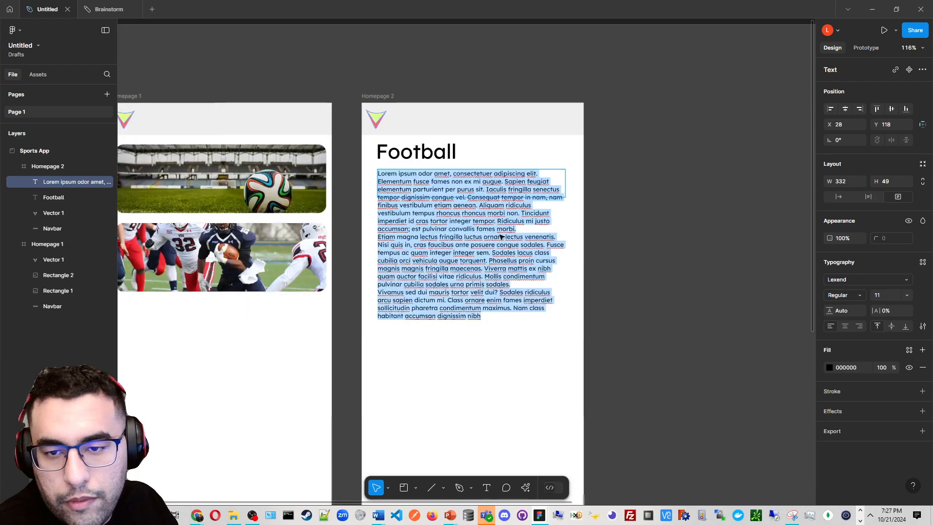
key(Escape)
scroll(498, 233, up, 3)
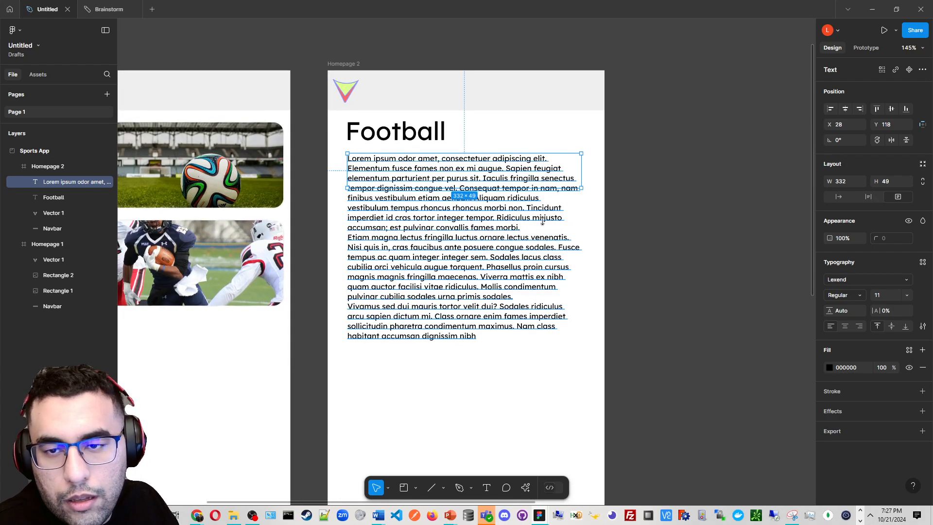
drag(542, 221, 544, 344)
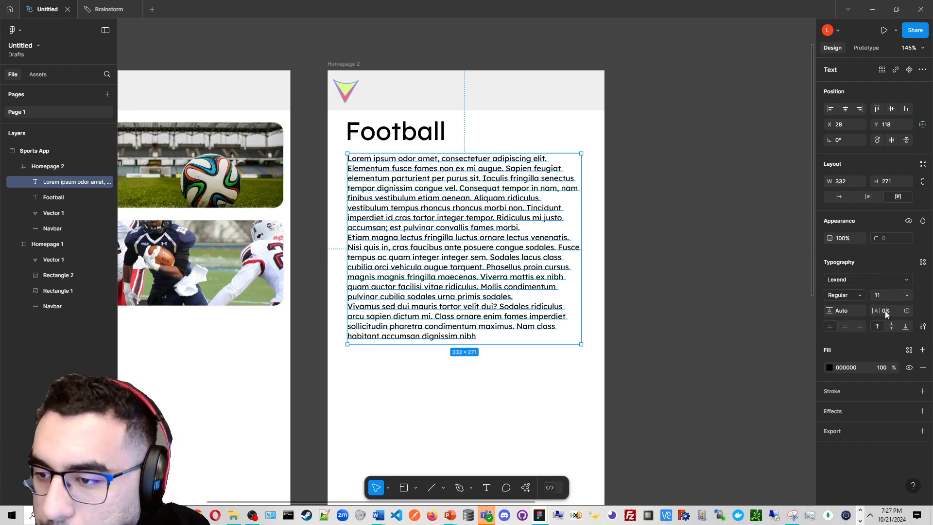
Set the paragraph text's line height to 200%
scroll(428, 195, up, 5)
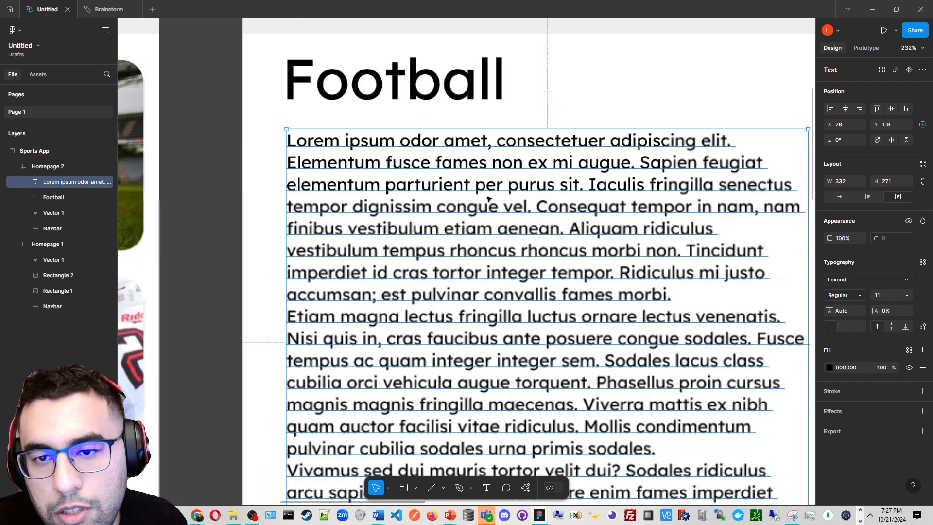
scroll(552, 220, down, 3)
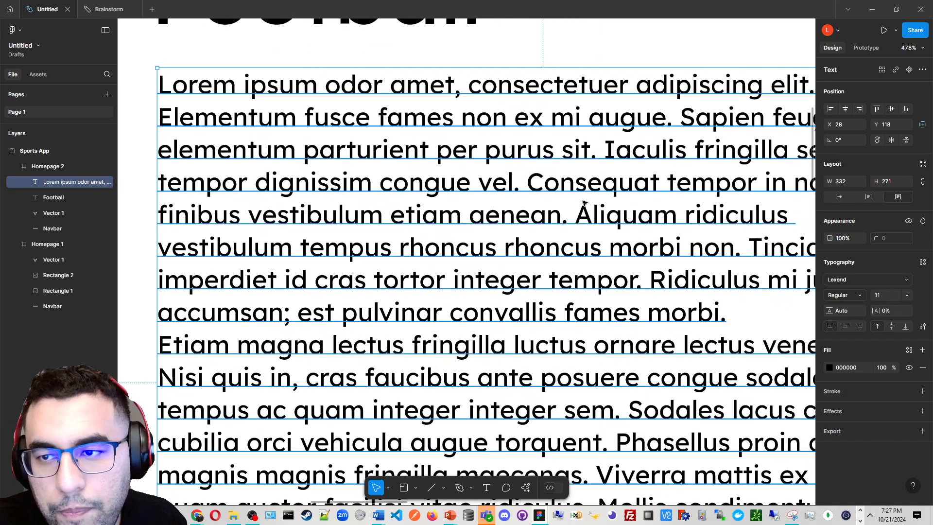
scroll(649, 212, right, 2)
scroll(650, 212, down, 1)
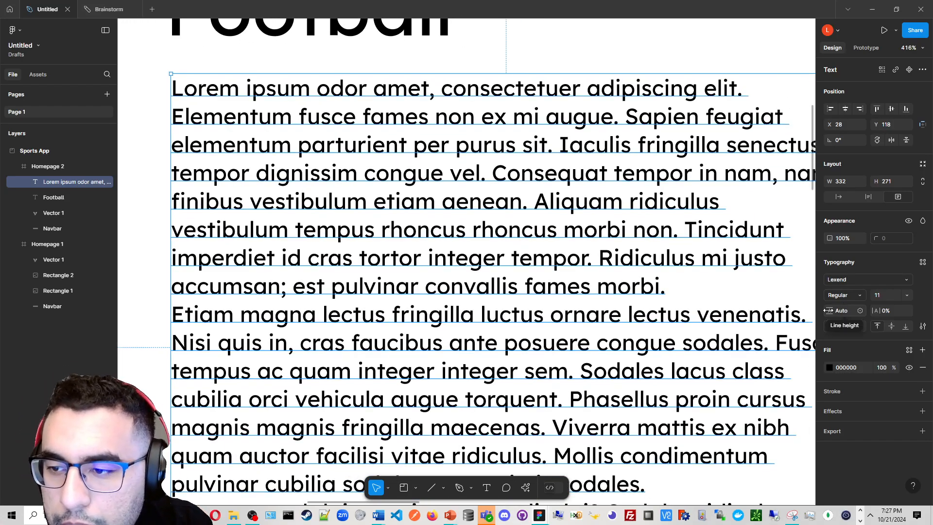
drag(828, 310, 839, 309)
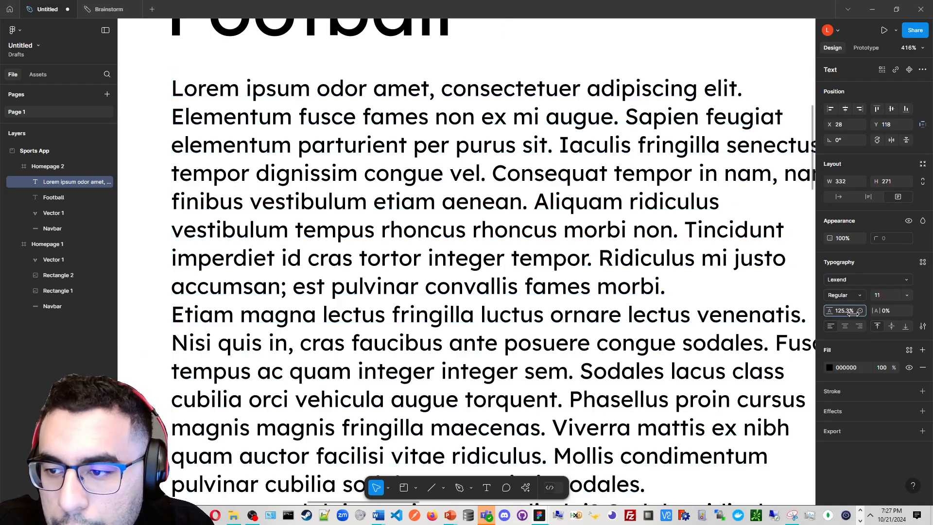
click(841, 311)
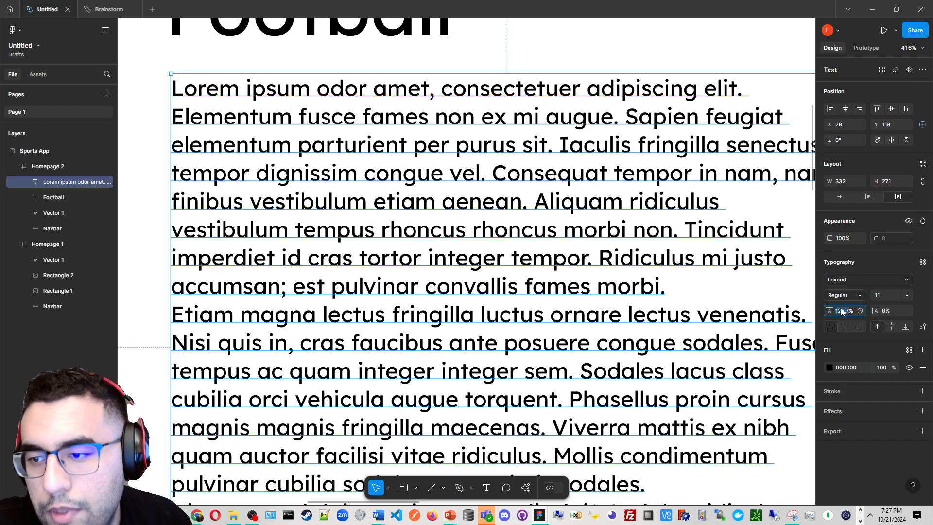
text(200)
key(Return)
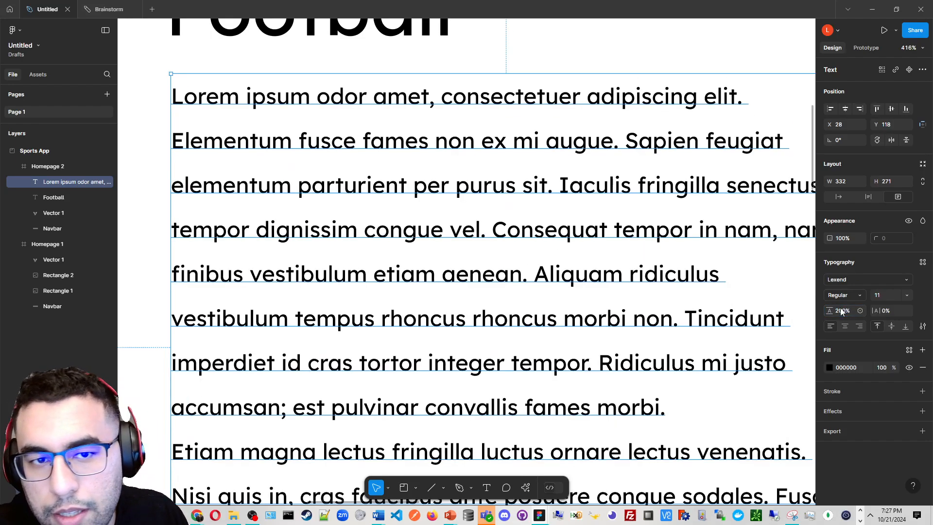
Increase the paragraph text's letter spacing to 10%
scroll(484, 180, down, 3)
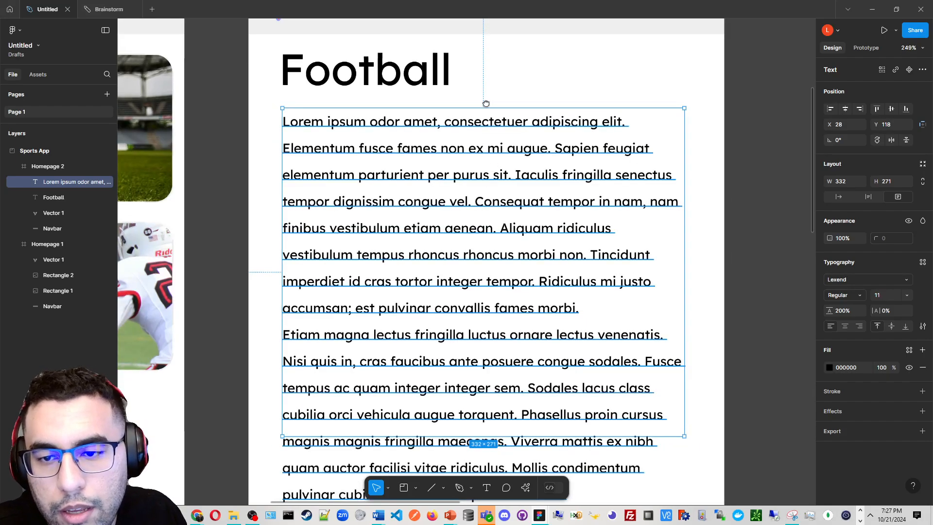
scroll(483, 179, down, 2)
scroll(464, 136, up, 3)
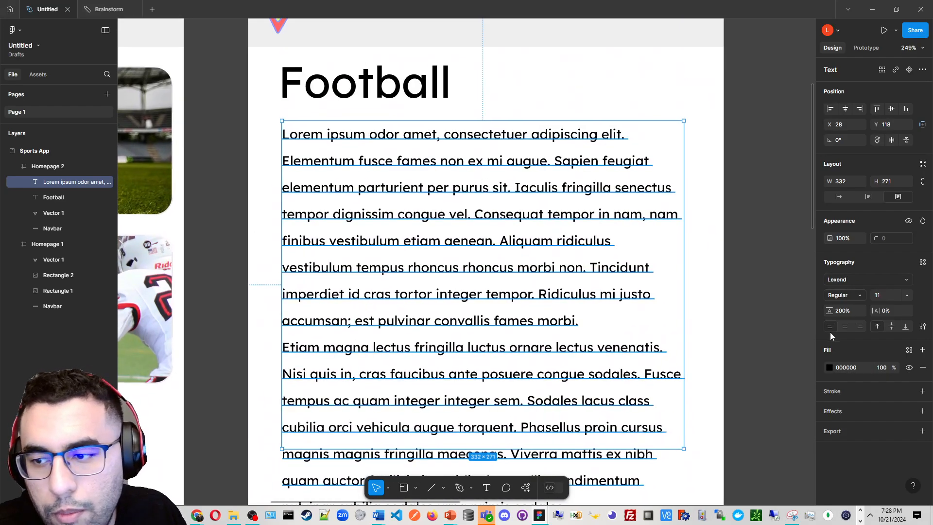
scroll(465, 172, up, 2)
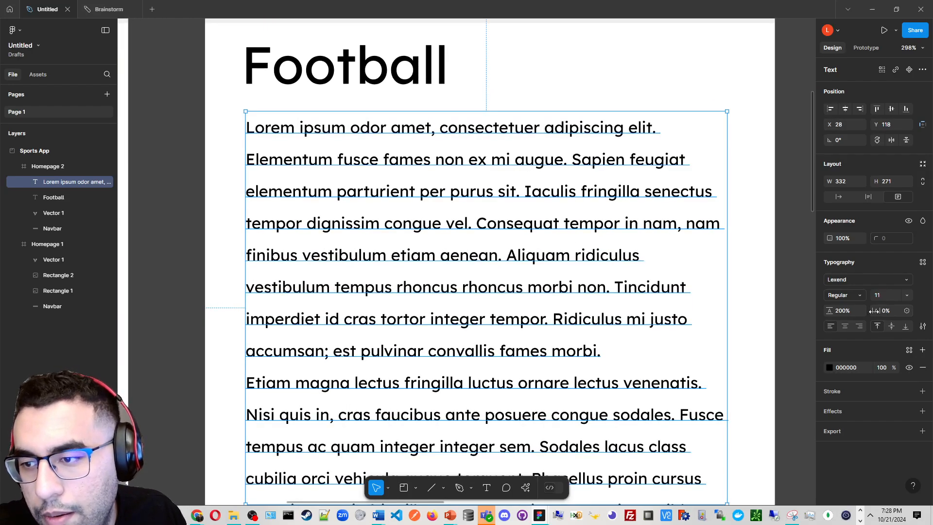
mouse_move(874, 311)
mouse_down()
mouse_move(897, 311)
mouse_move(876, 321)
mouse_move(912, 316)
mouse_move(883, 318)
mouse_up()
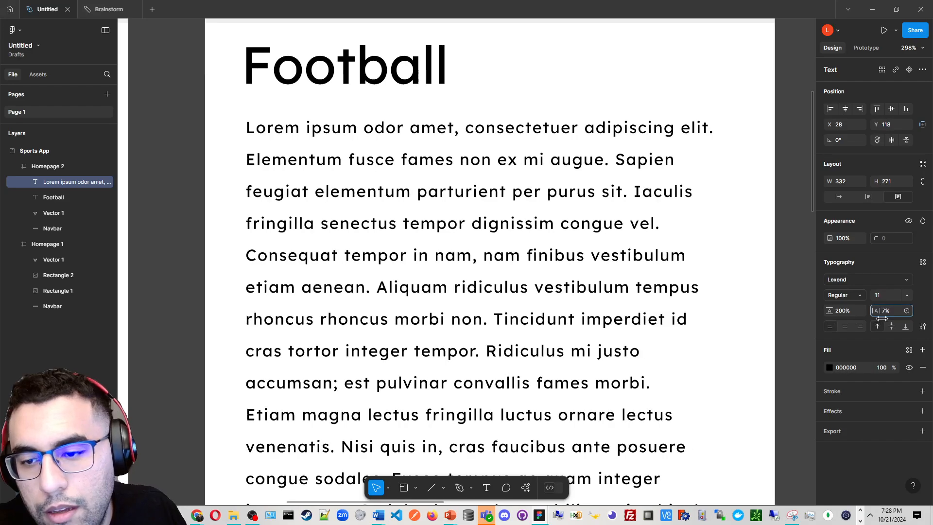
drag(882, 318, 889, 318)
scroll(718, 286, down, 2)
scroll(719, 287, down, 5)
drag(719, 287, 612, 218)
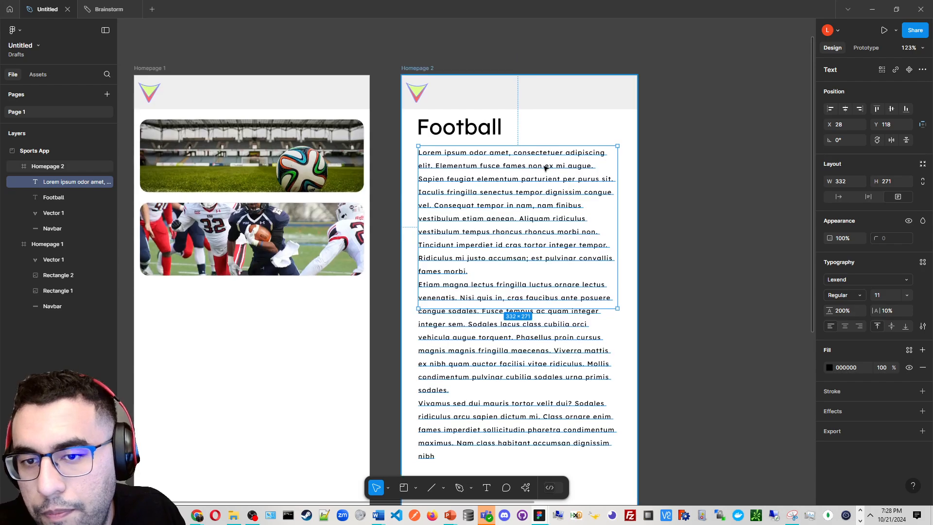
scroll(545, 167, up, 5)
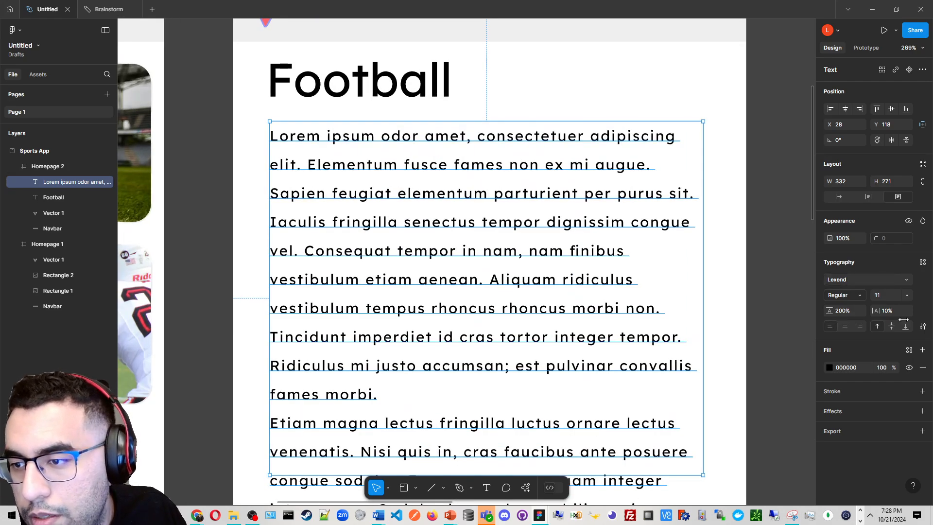
Set the paragraph text's horizontal alignment to right
click(845, 327)
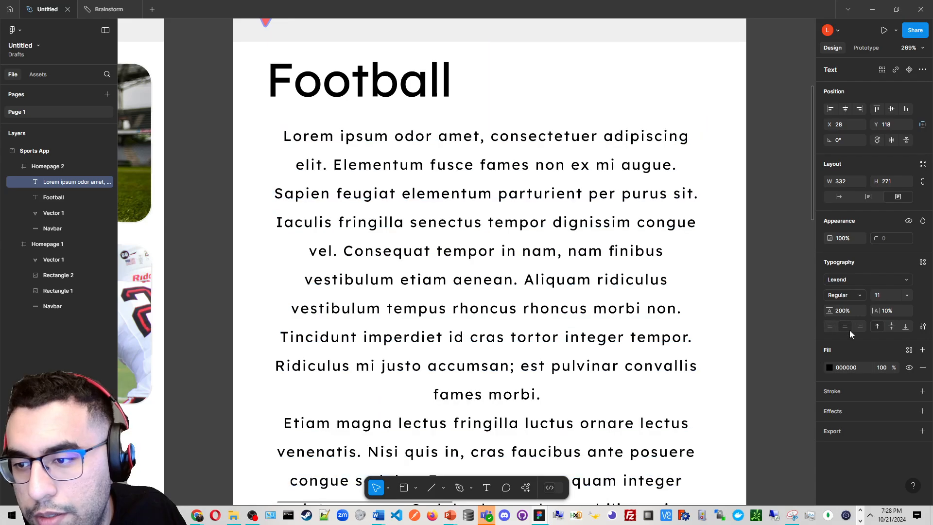
click(858, 326)
click(844, 326)
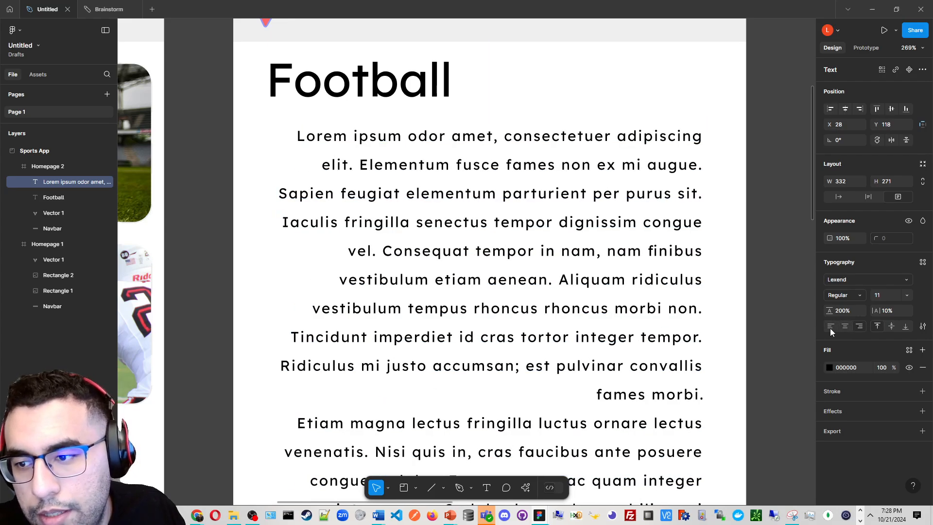
click(830, 326)
click(844, 326)
click(858, 326)
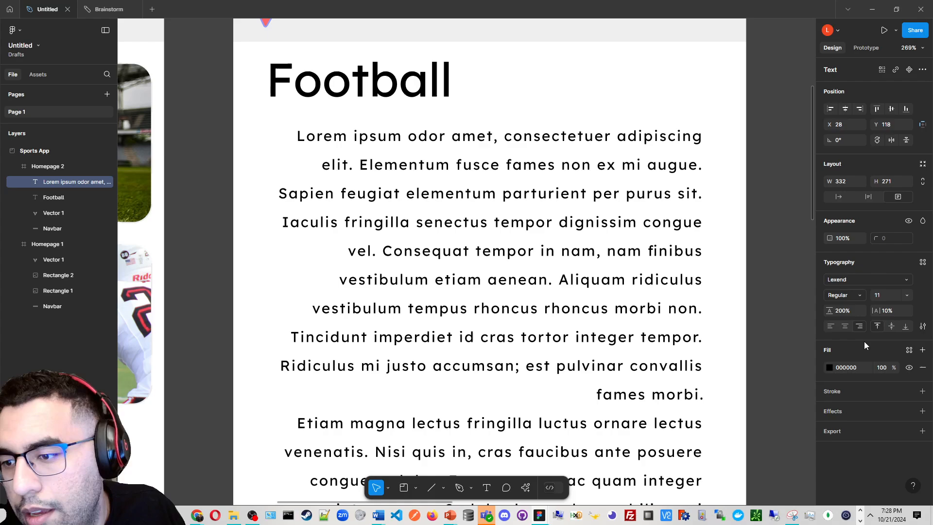
Try adding a light pink stroke to the paragraph text
click(922, 391)
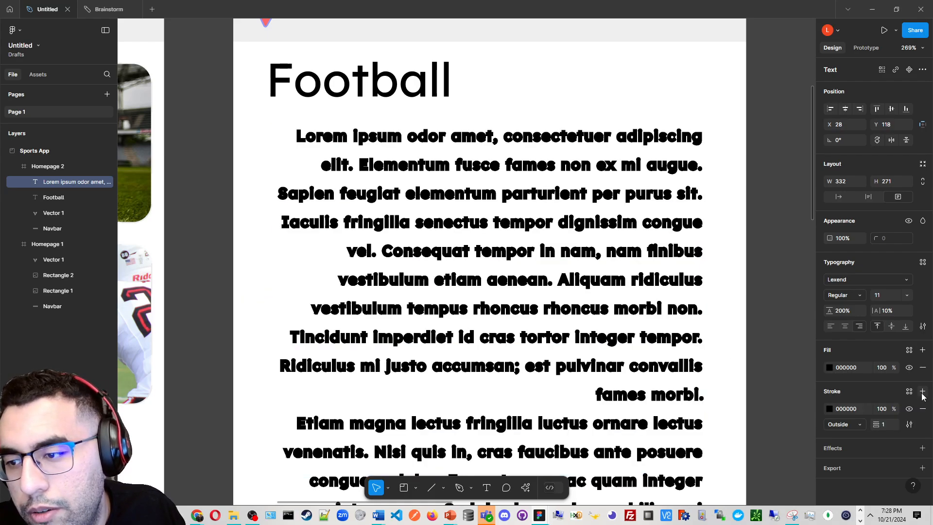
click(829, 409)
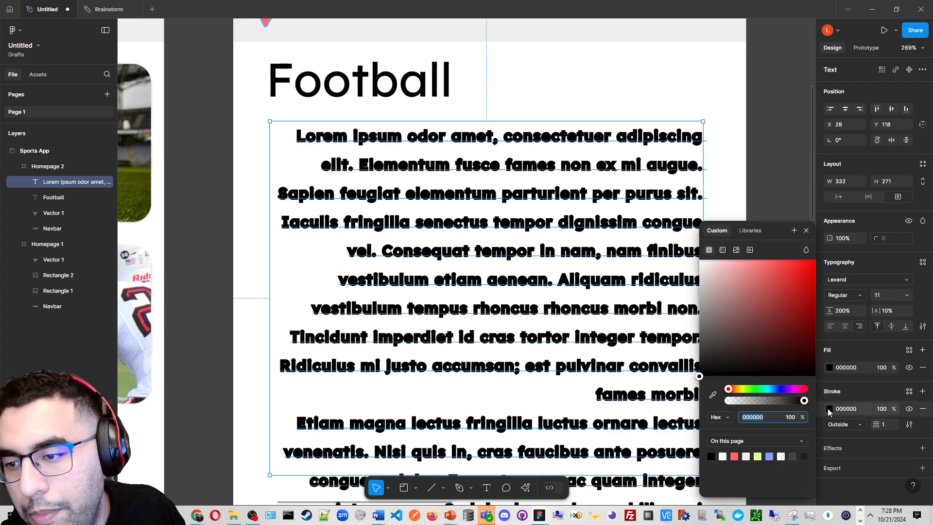
drag(743, 299, 683, 236)
mouse_move(710, 264)
mouse_down()
mouse_move(793, 255)
mouse_move(737, 241)
mouse_up()
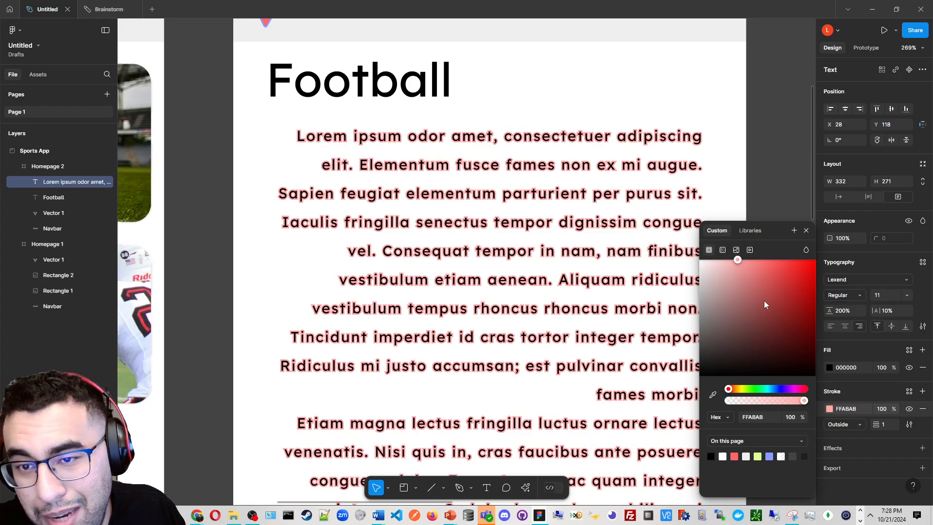
click(922, 410)
click(922, 410)
Try applying a stroke to the words Sapien feugiat elementum in the paragraph
double_click(606, 236)
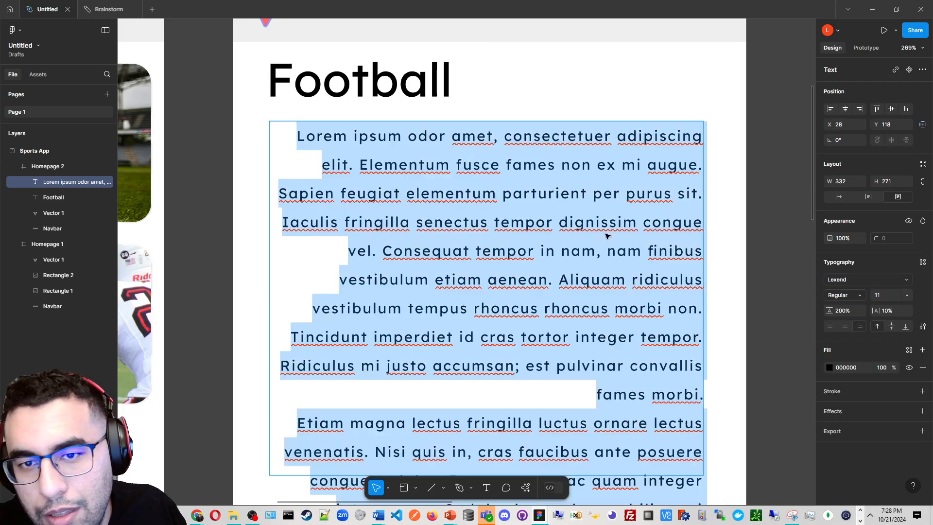
click(503, 193)
drag(496, 193, 278, 194)
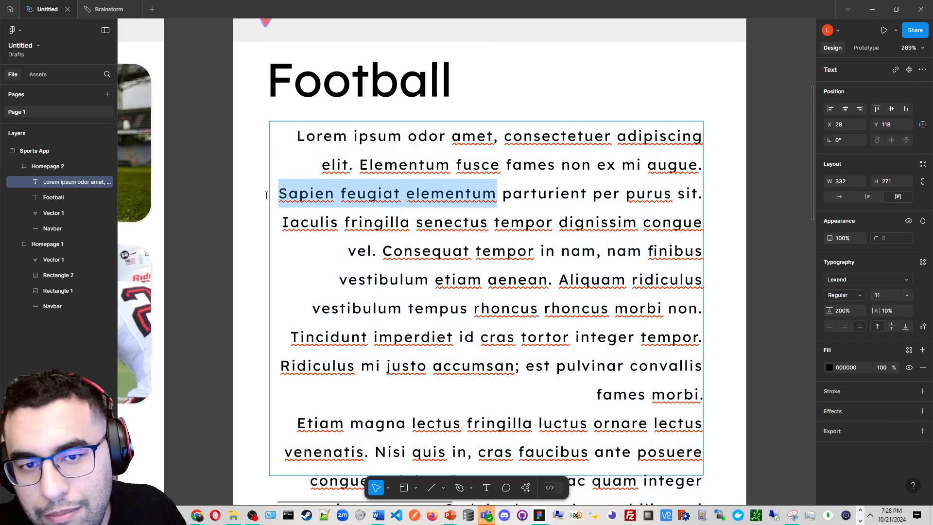
click(922, 391)
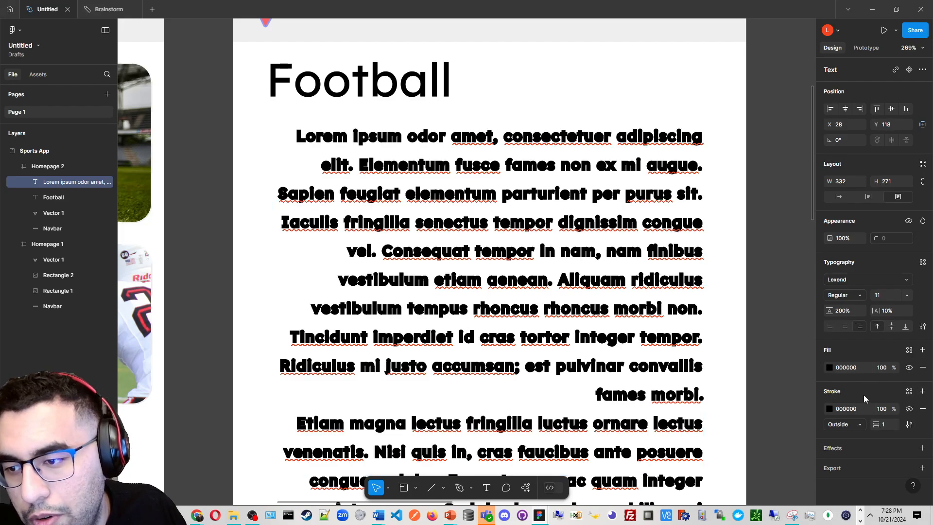
click(829, 408)
mouse_move(785, 321)
mouse_down()
mouse_move(761, 231)
mouse_move(770, 241)
mouse_move(779, 215)
mouse_up()
key(ctrl+z)
key(ctrl+z)
click(777, 180)
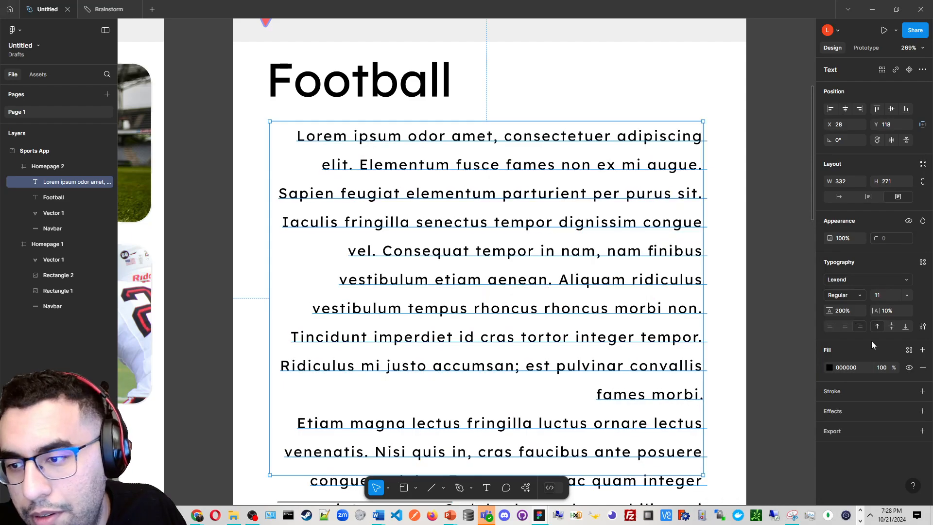
Try adding a drop shadow effect to the paragraph text
click(922, 411)
click(882, 427)
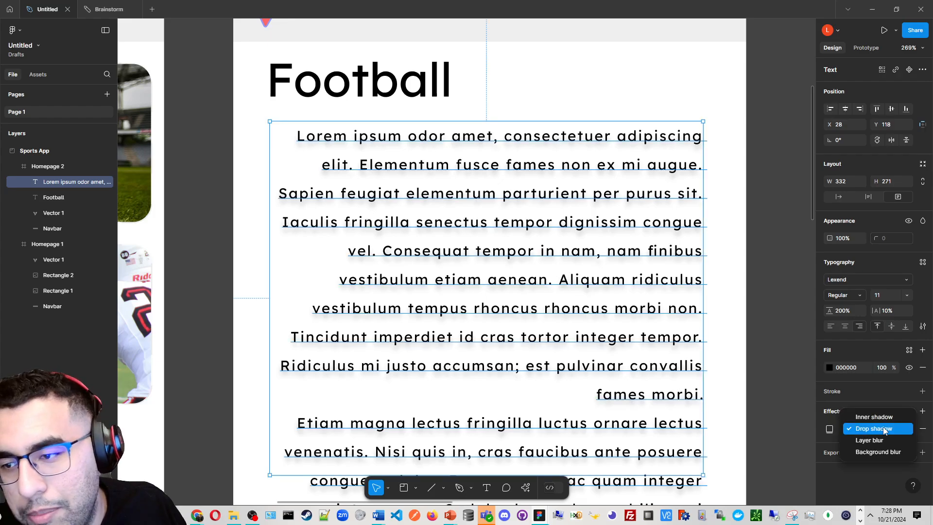
click(923, 431)
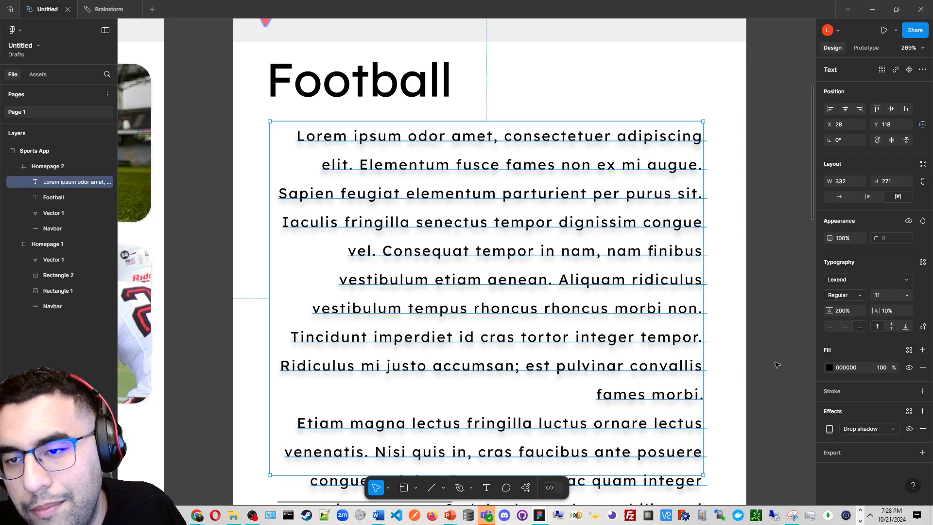
scroll(775, 360, down, 3)
drag(733, 329, 694, 301)
click(926, 431)
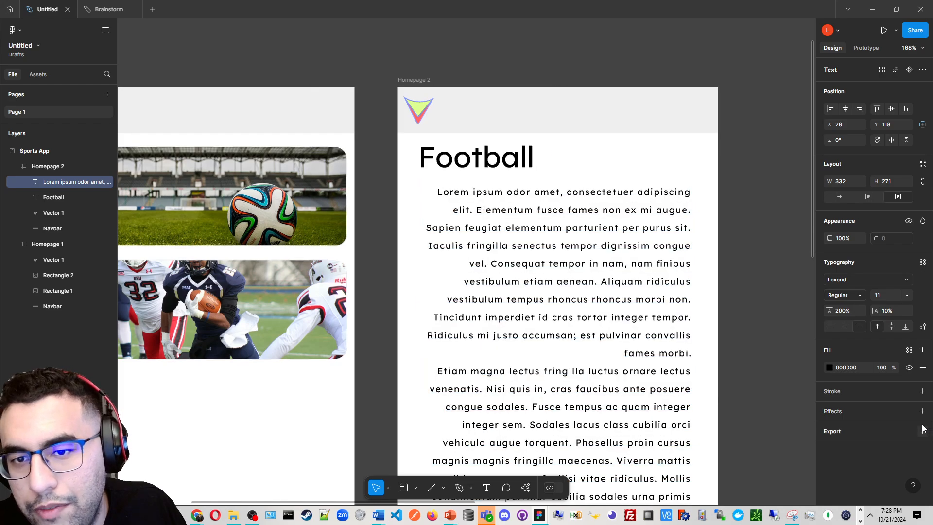
Make the Football heading bold
double_click(539, 153)
key(ctrl+b)
key(Escape)
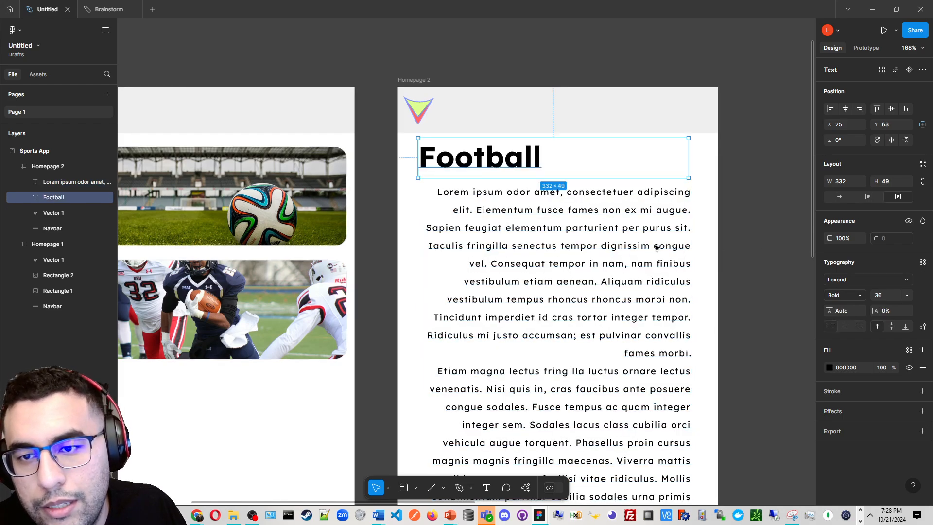
Set the paragraph text's horizontal alignment to left
click(658, 264)
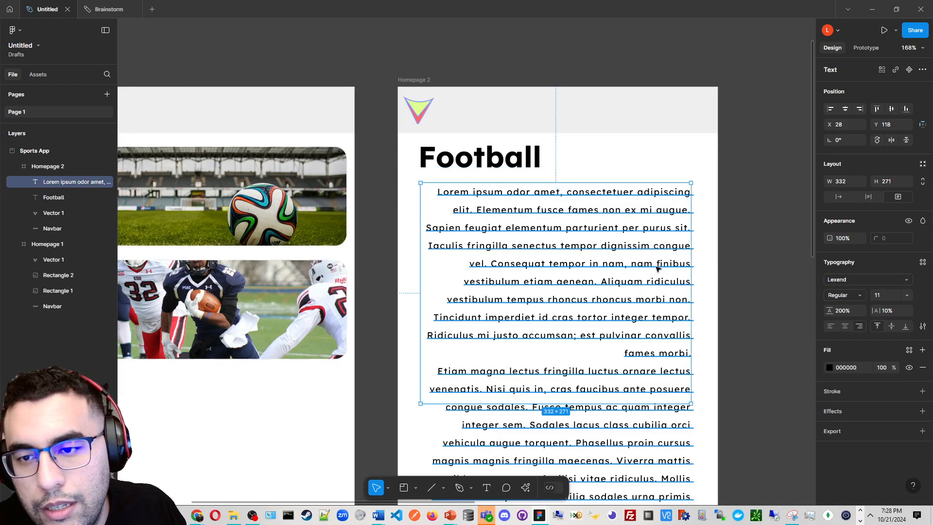
click(829, 327)
click(696, 280)
scroll(670, 296, down, 3)
double_click(606, 307)
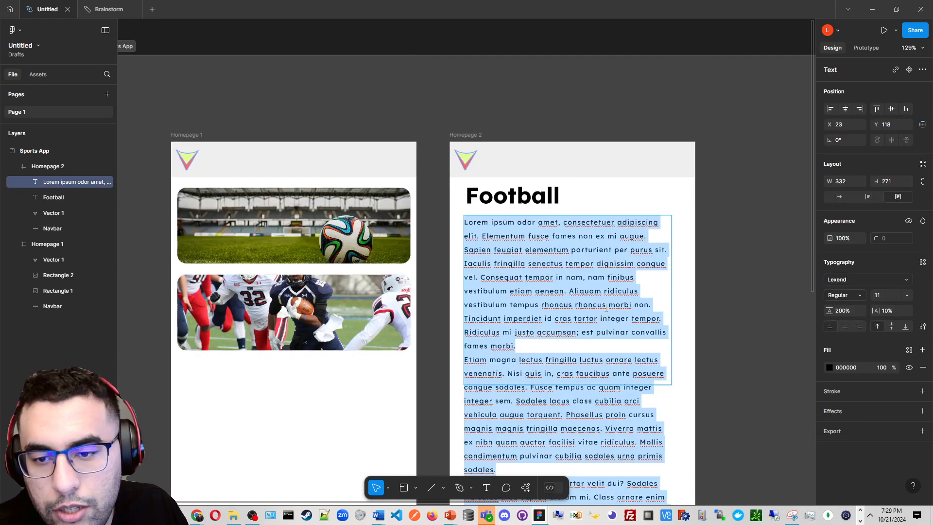
Extend the paragraph text box's height to about 568 so all the text fits
scroll(605, 308, down, 1)
scroll(605, 307, down, 2)
key(Escape)
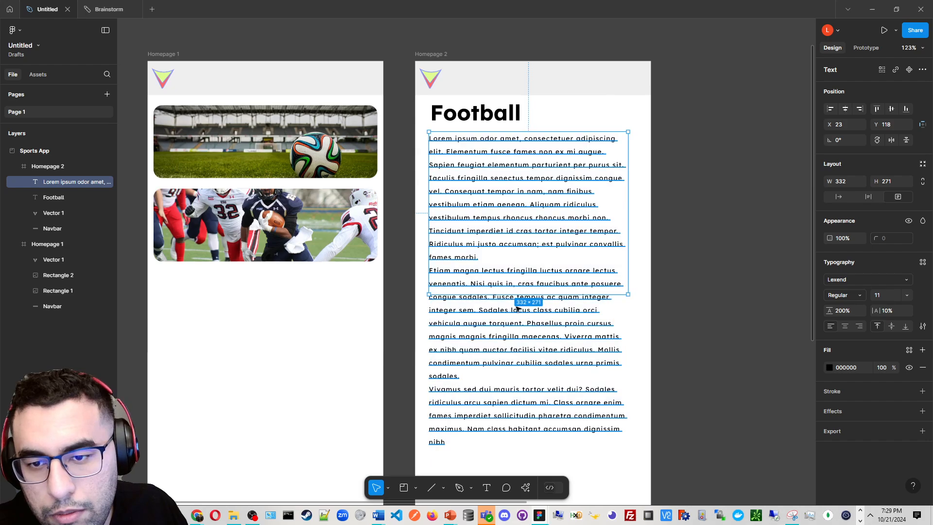
scroll(442, 211, right, 3)
scroll(442, 211, down, 1)
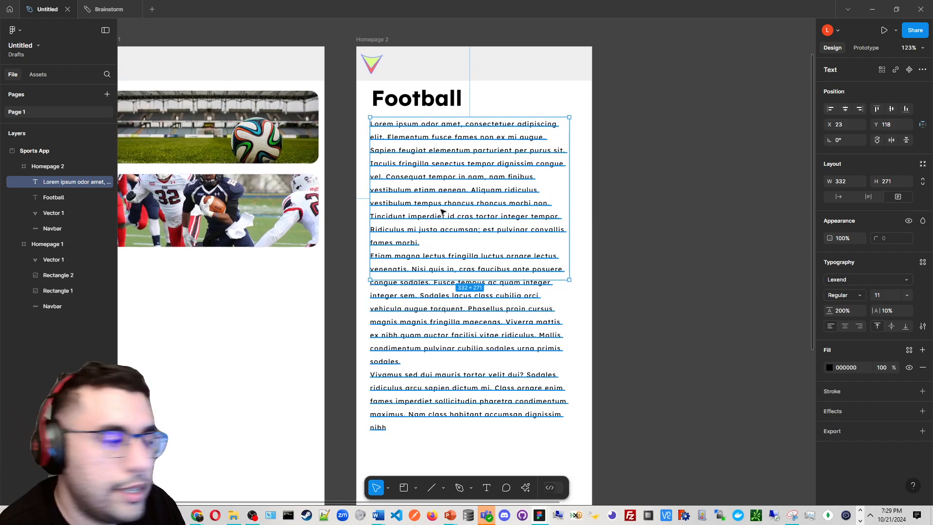
scroll(537, 284, up, 3)
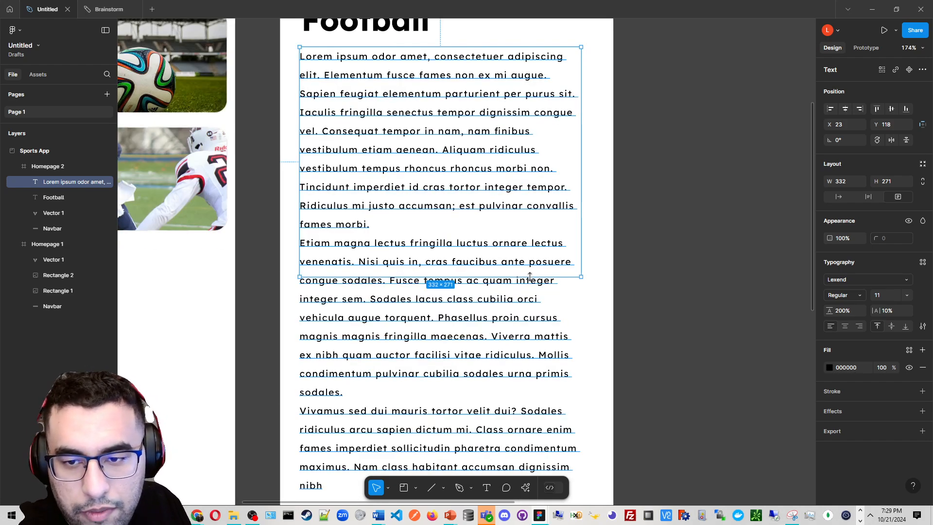
scroll(529, 275, down, 1)
drag(529, 276, 529, 486)
scroll(519, 360, down, 3)
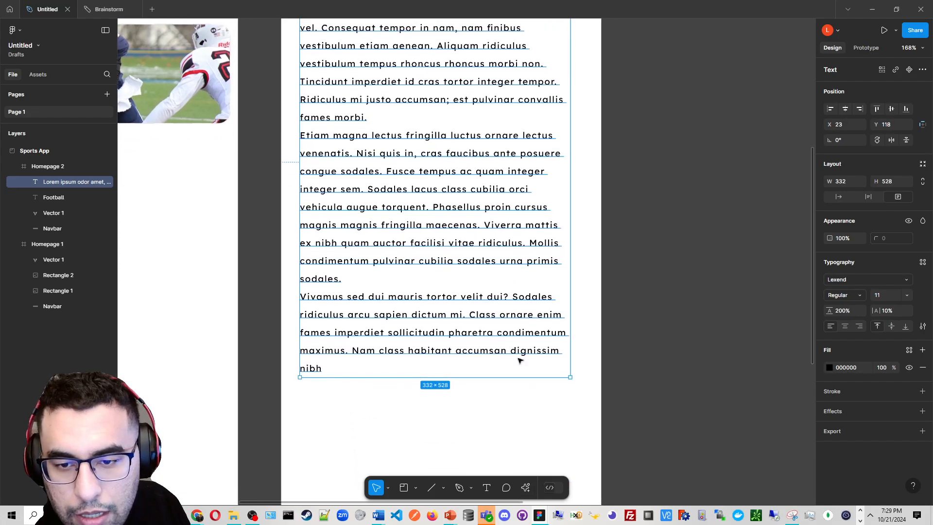
drag(520, 377, 522, 409)
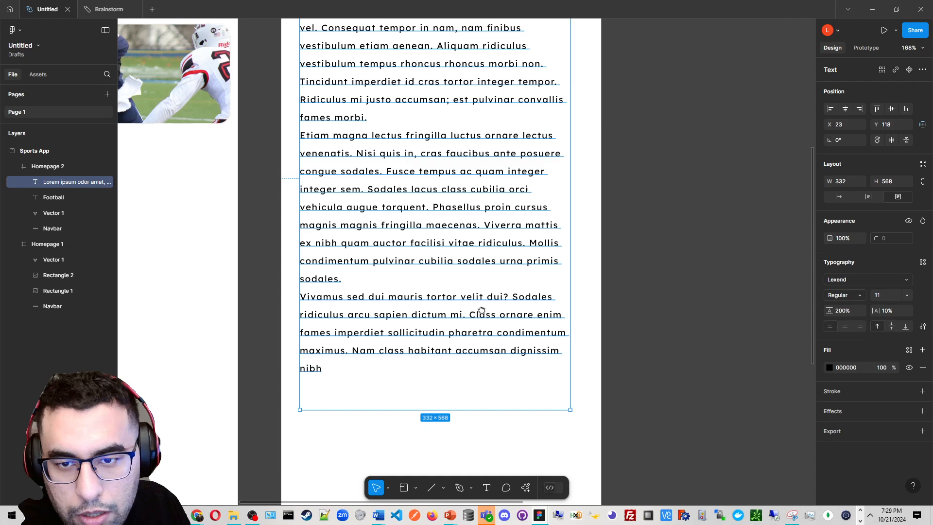
Insert seven empty lines after the first paragraph ending with fames morbi
scroll(482, 310, up, 3)
scroll(486, 272, up, 1)
key(Escape)
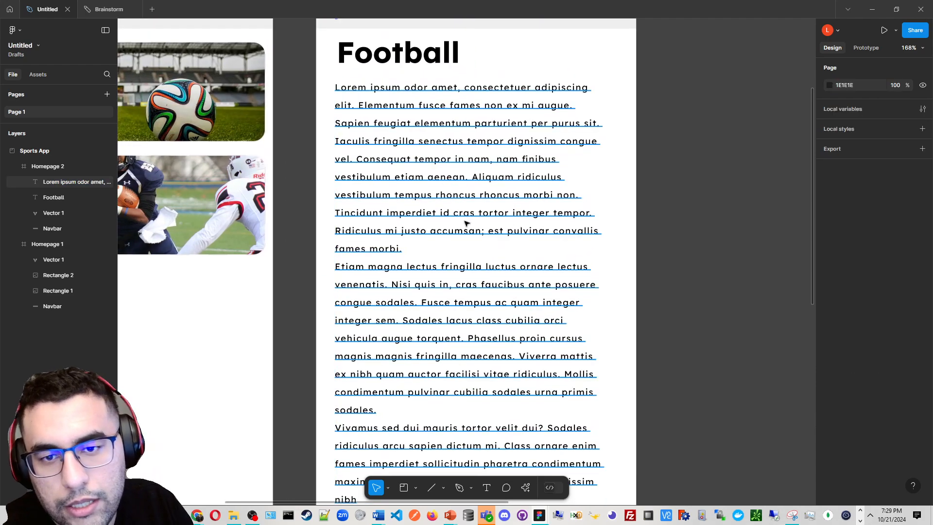
double_click(465, 223)
click(428, 245)
key(Return)
key(Return)
key(Return)
key(Return)
key(Return)
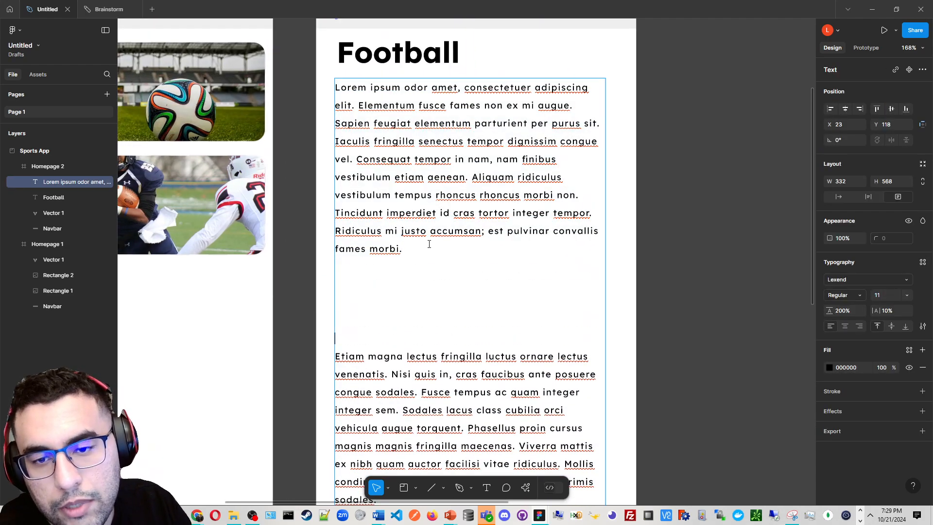
scroll(494, 161, down, 4)
scroll(493, 144, down, 3)
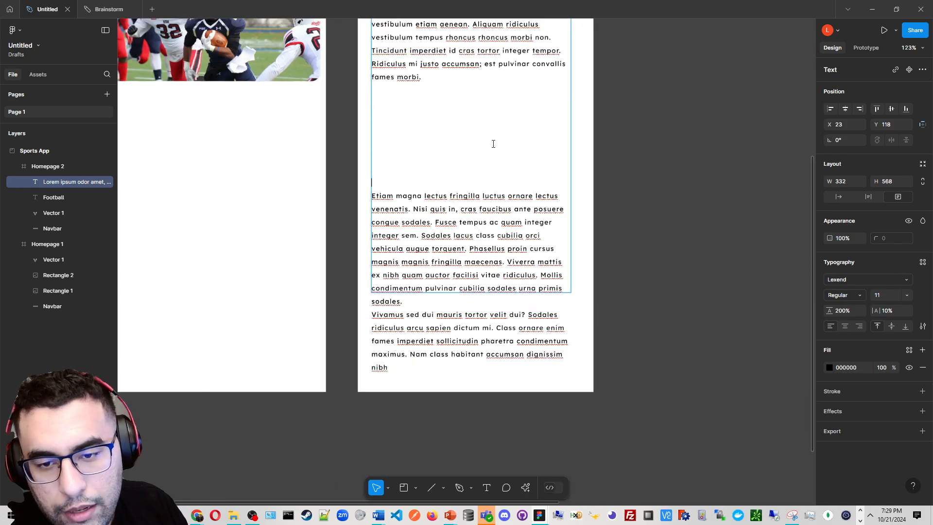
key(Return)
key(Return)
key(Return)
key(Return)
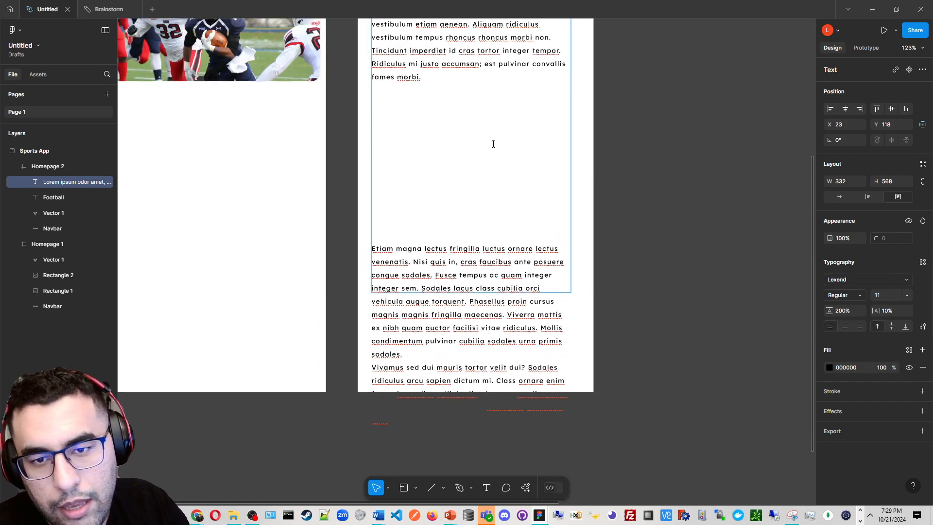
key(Return)
click(665, 308)
Examine the spacing of the paragraph text on Homepage 2
scroll(671, 375, up, 1)
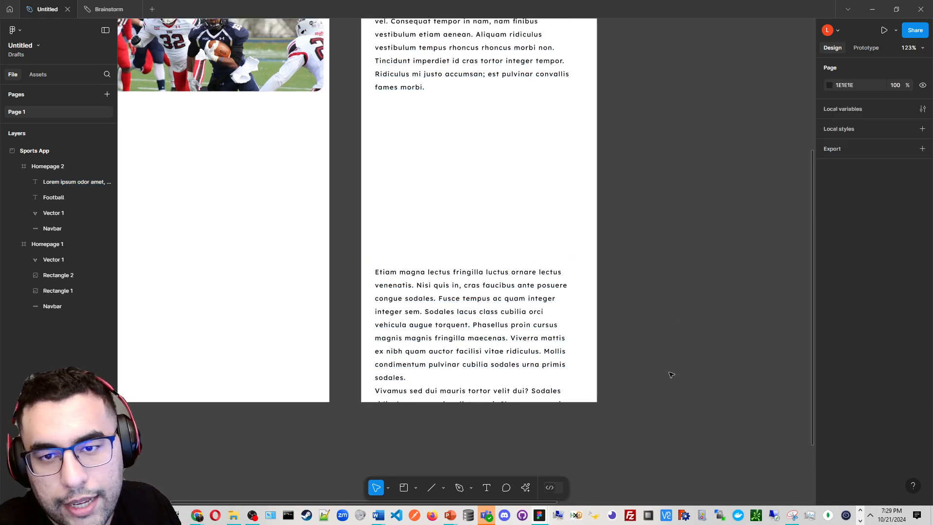
scroll(670, 375, up, 2)
click(500, 124)
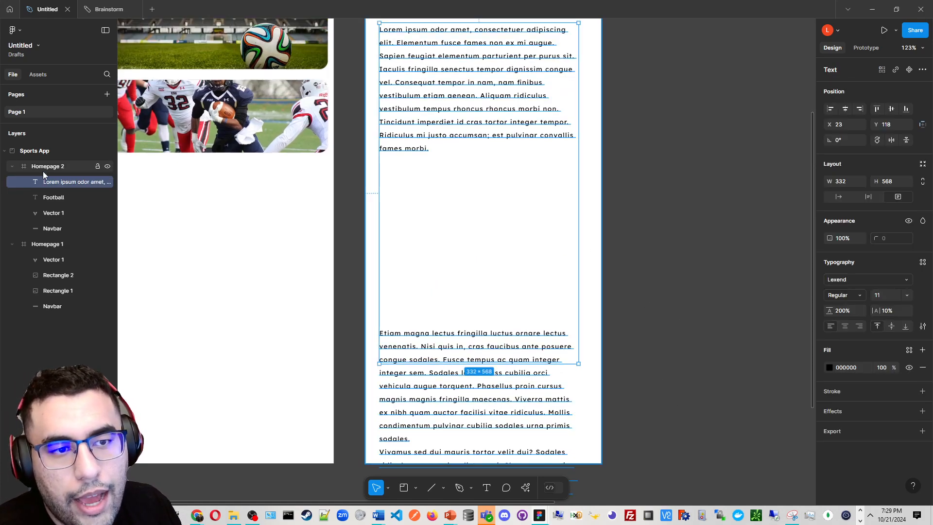
drag(604, 250, 602, 342)
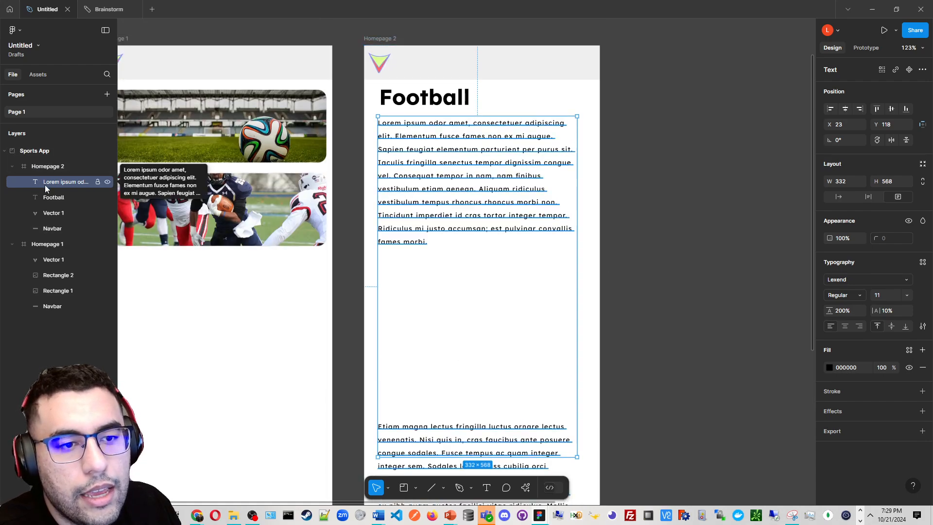
scroll(503, 366, down, 2)
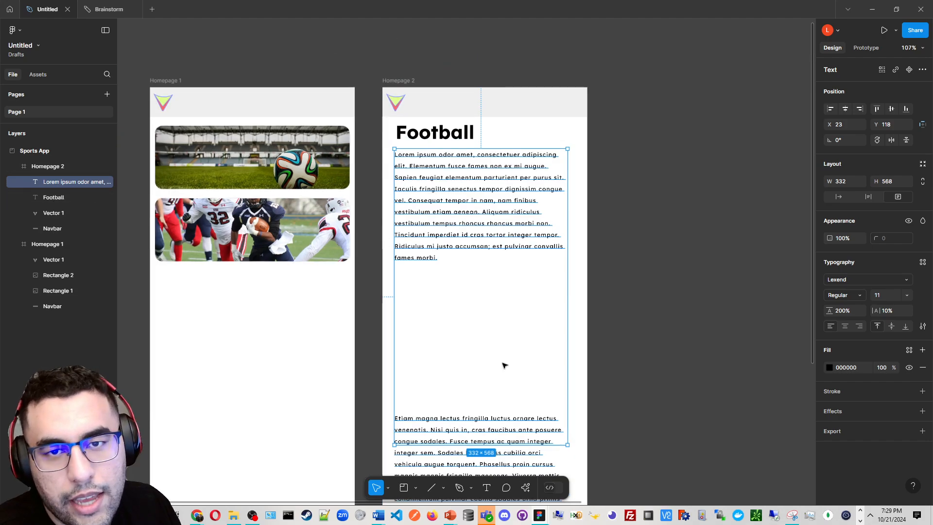
scroll(473, 146, down, 4)
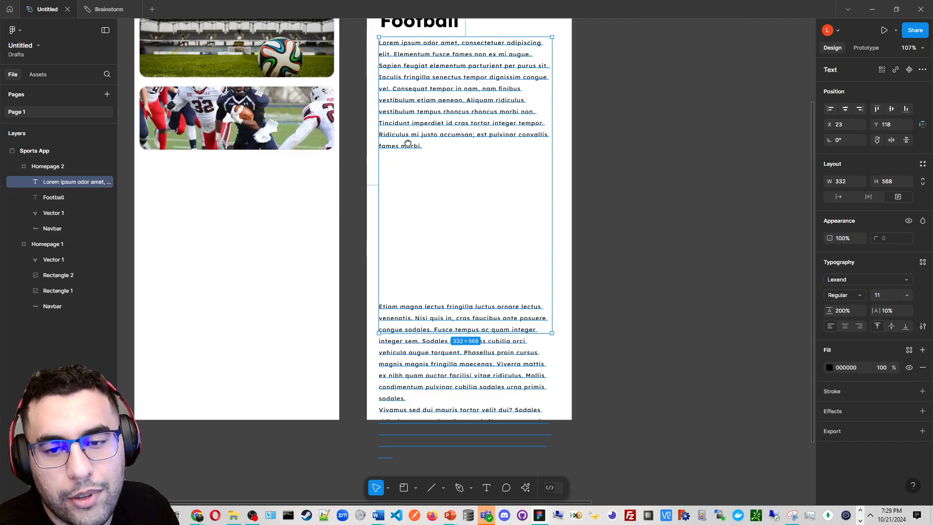
scroll(430, 196, up, 6)
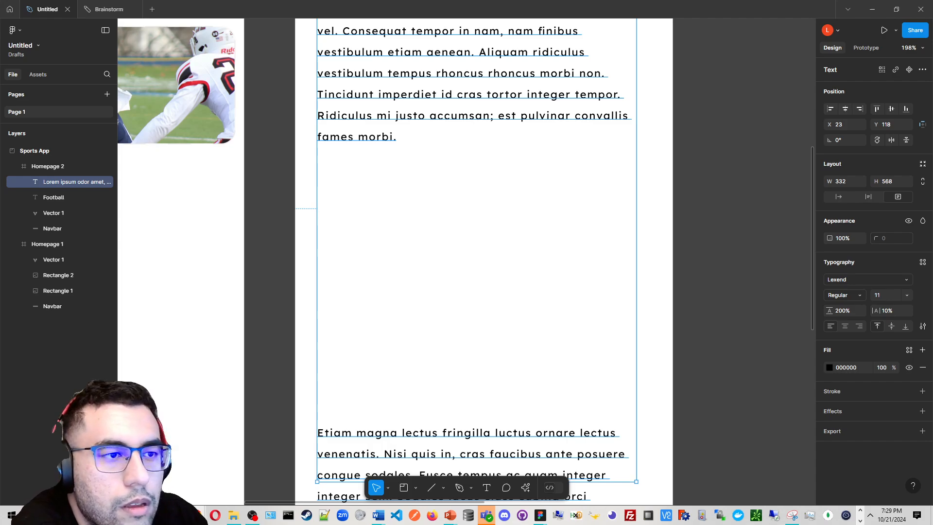
scroll(583, 258, down, 2)
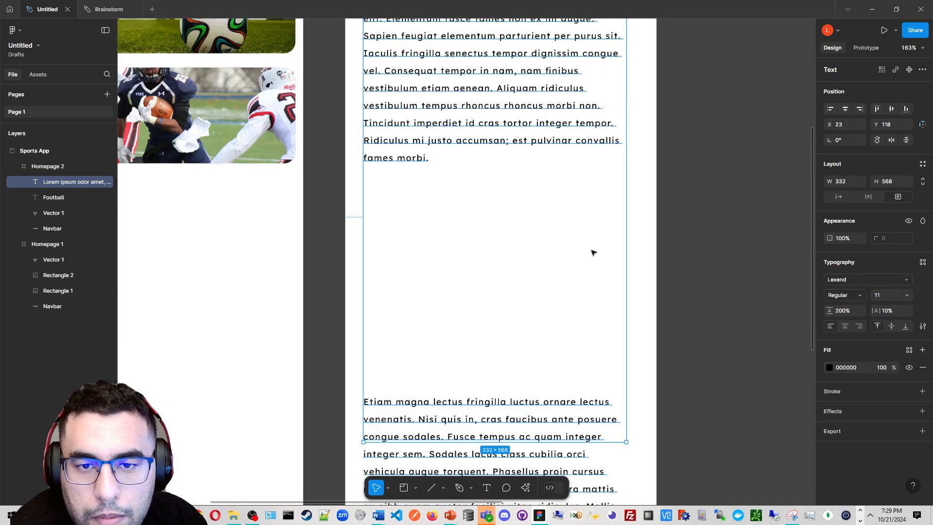
scroll(692, 228, down, 5)
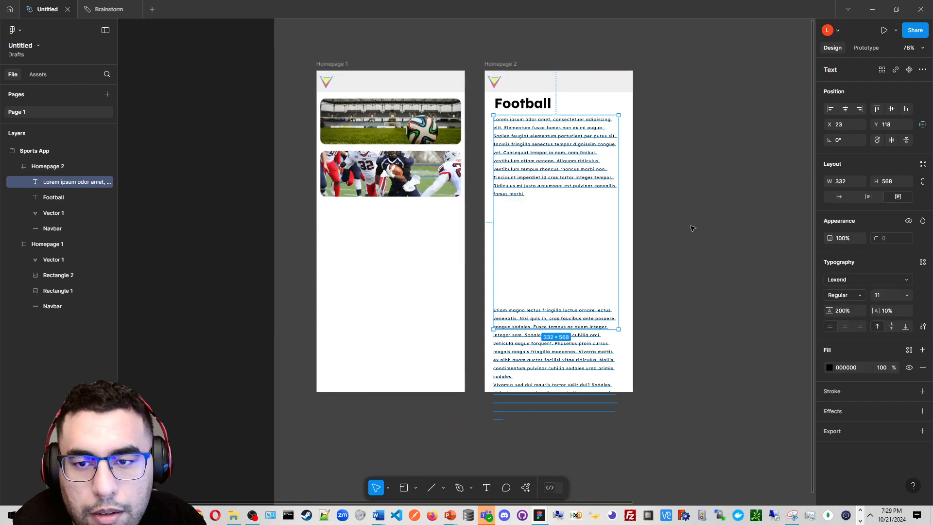
Drop a football photo from outside the app onto the canvas
drag(563, 291, 435, 361)
click(507, 265)
drag(1, 146, 726, 272)
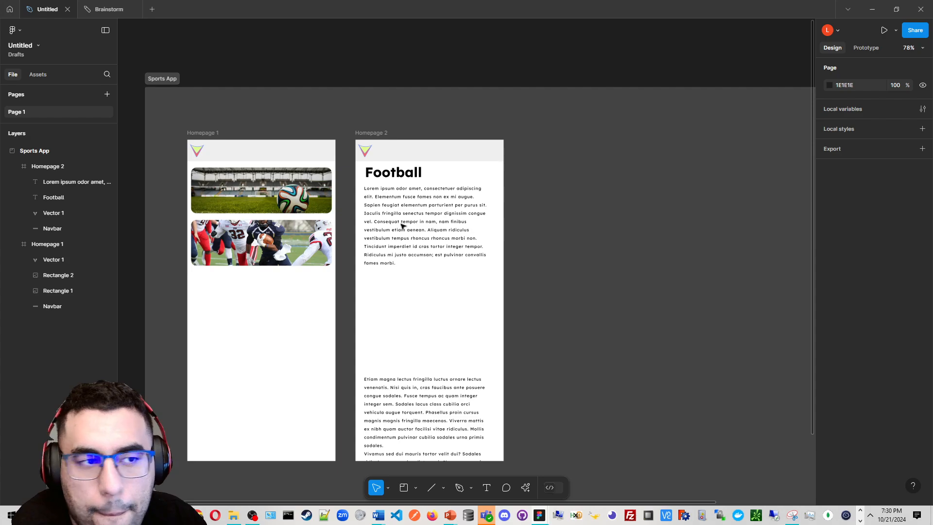
scroll(600, 216, down, 6)
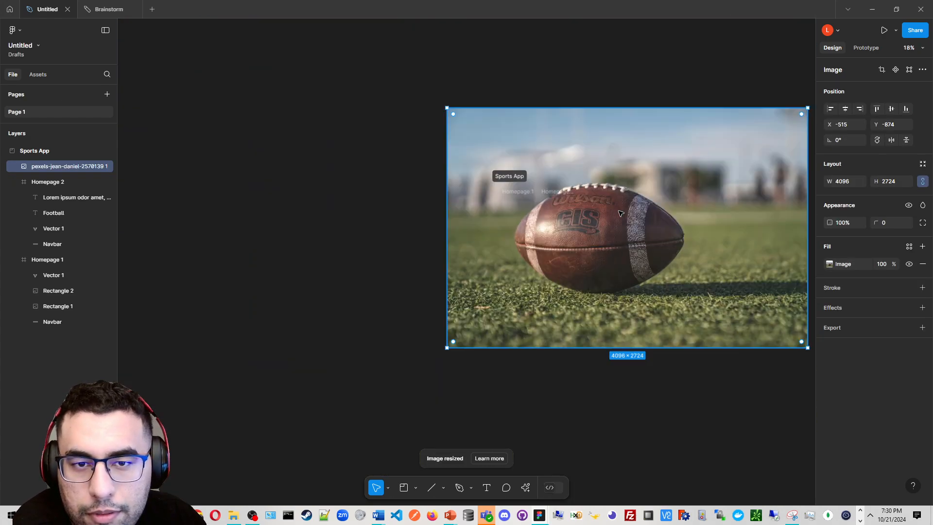
Scale the football photo down to 325 × 219.91 and place it in the gap below the first paragraph on Homepage 2
drag(601, 216, 461, 243)
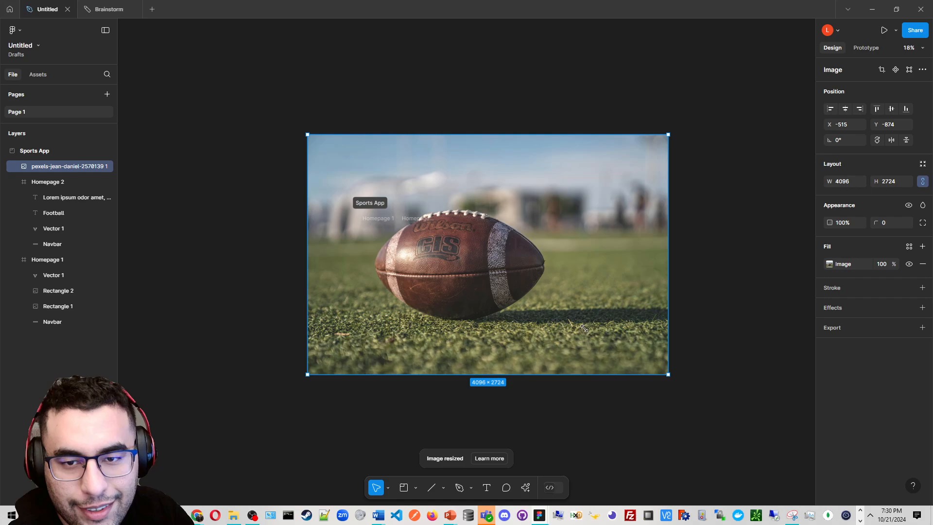
drag(584, 328, 370, 177)
drag(341, 149, 453, 280)
scroll(453, 280, up, 5)
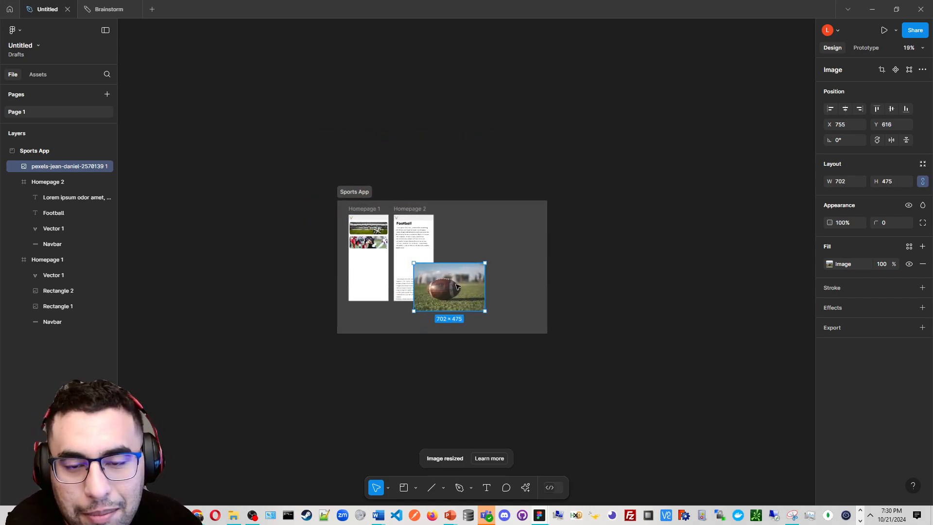
key(k)
drag(534, 359, 352, 188)
scroll(324, 250, up, 5)
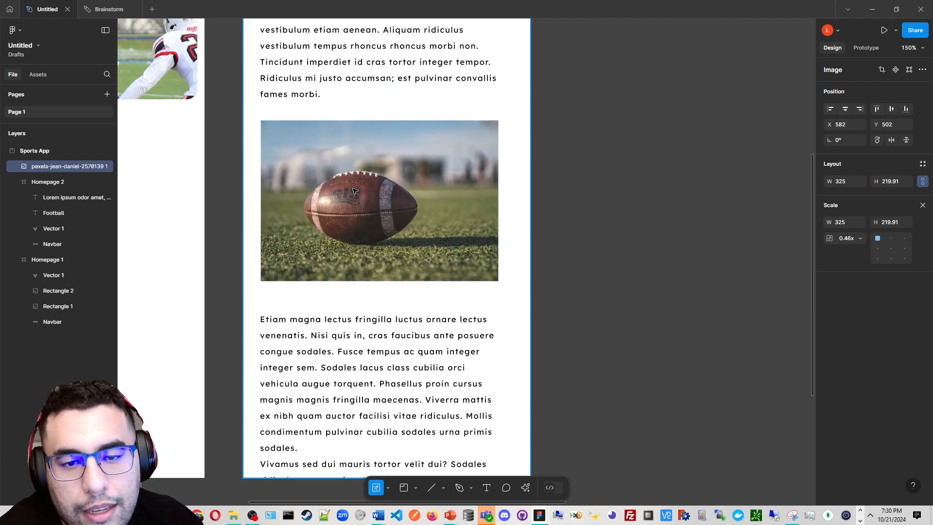
scroll(352, 189, down, 5)
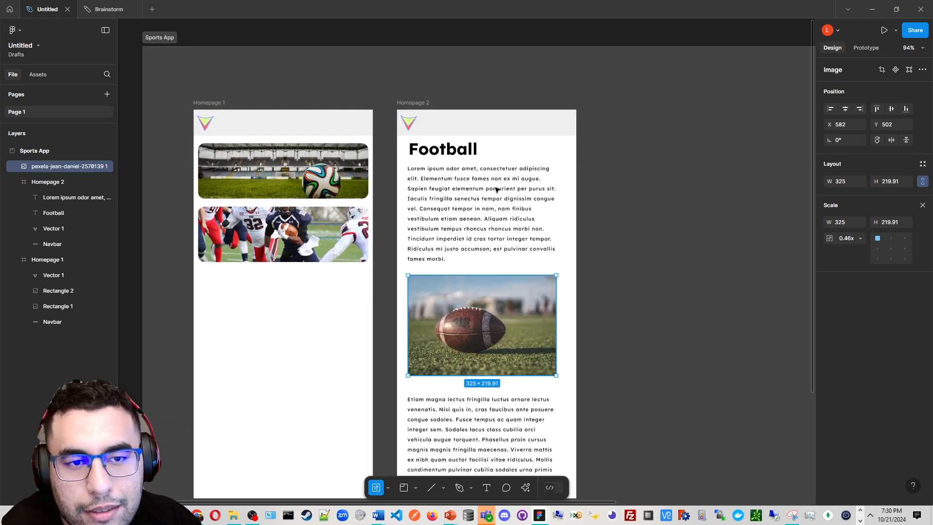
click(390, 167)
scroll(393, 165, up, 2)
drag(445, 164, 512, 142)
scroll(457, 170, down, 3)
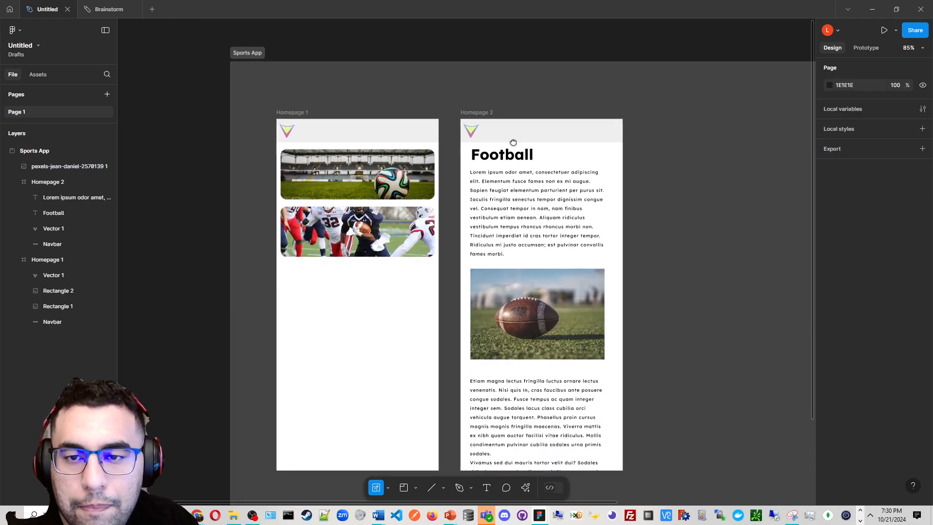
scroll(548, 187, up, 3)
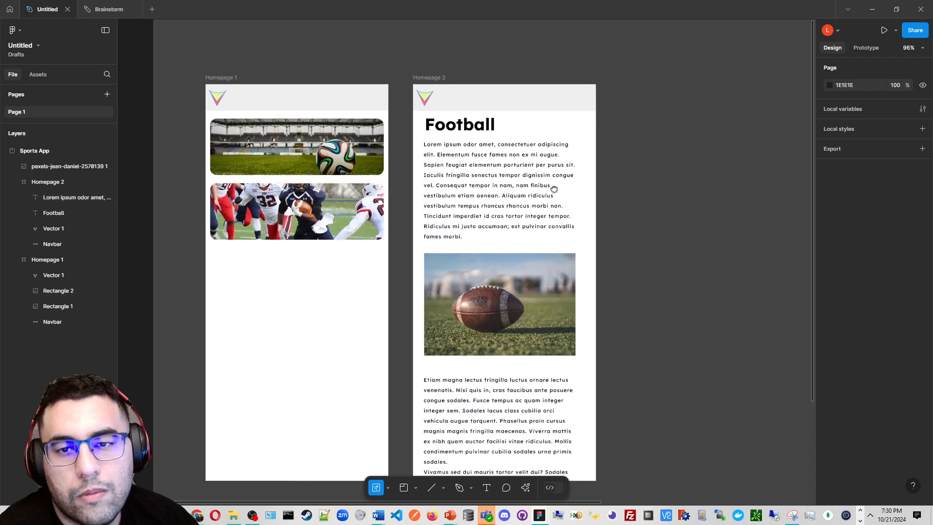
drag(554, 189, 562, 174)
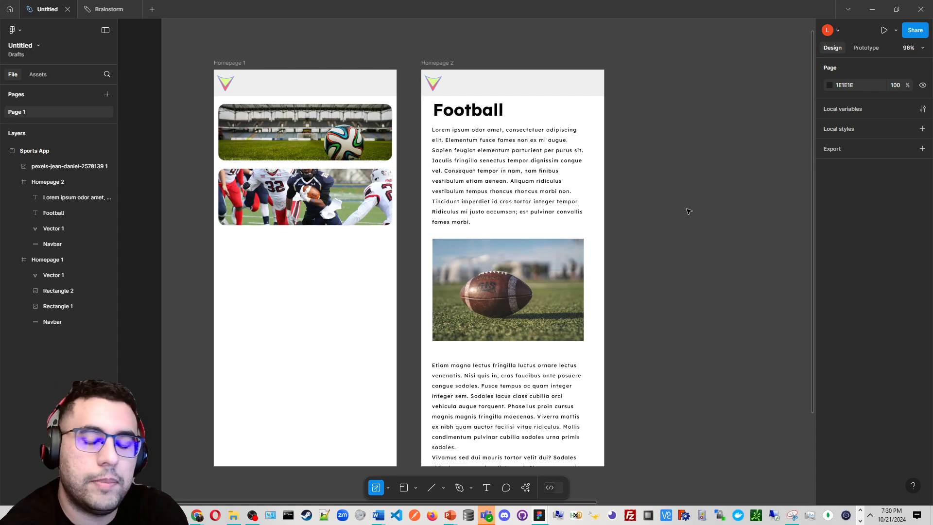
Nudge the paragraph text to X 28 and the football photo slightly upward to line them up
click(488, 173)
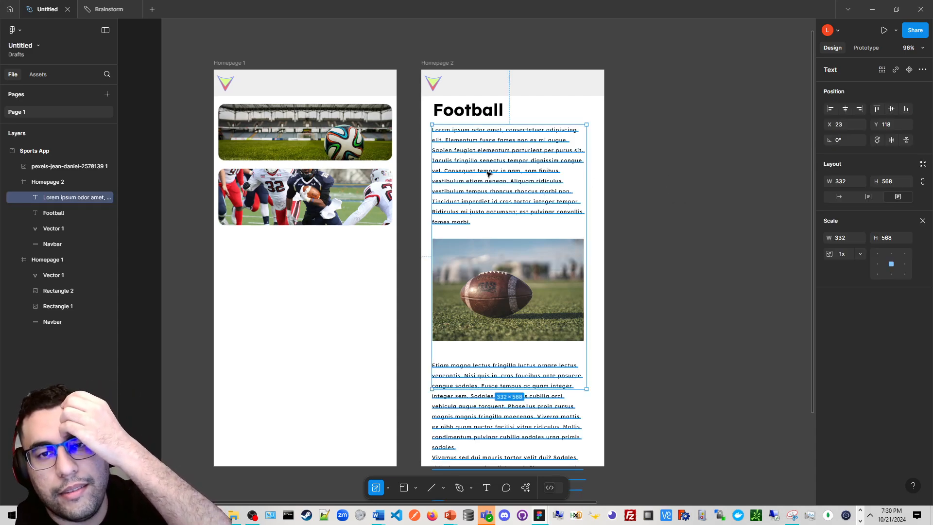
drag(488, 173, 490, 174)
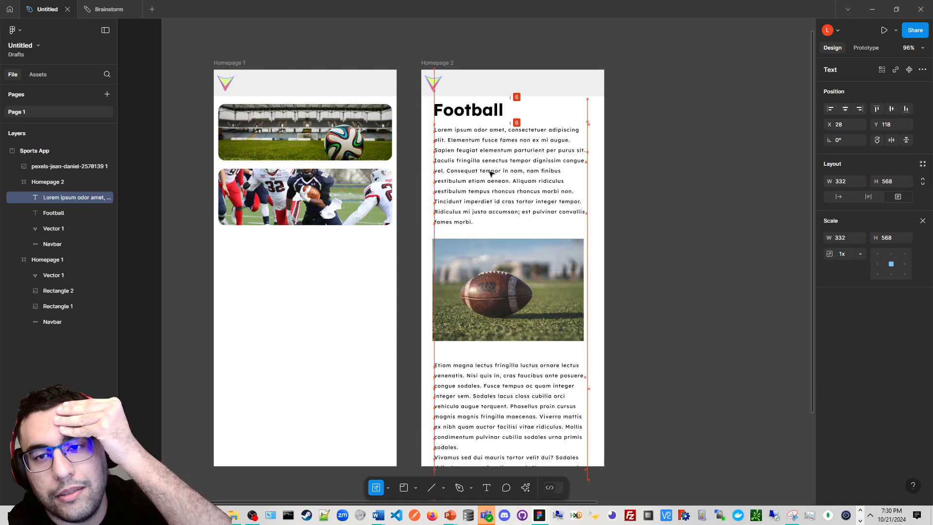
click(530, 278)
drag(529, 278, 529, 274)
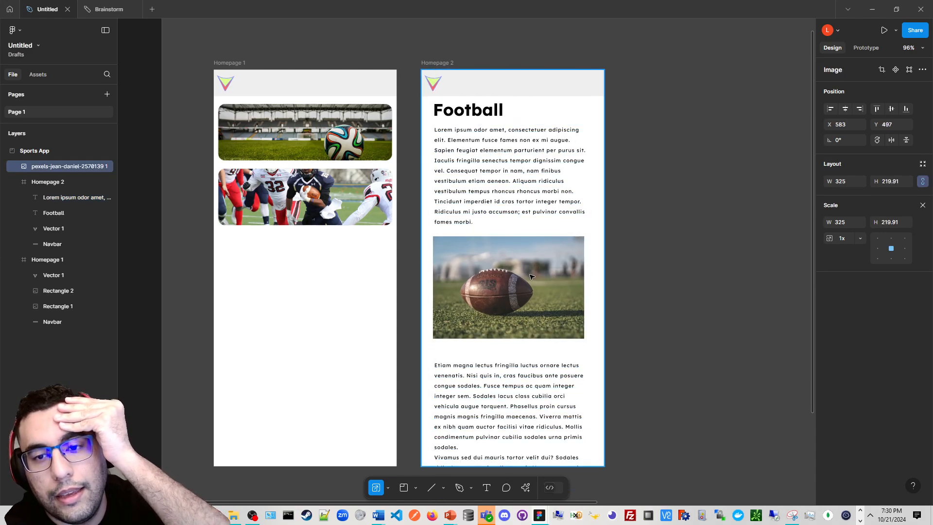
Select both image rectangles on Homepage 1 and nudge them slightly downward
click(372, 141)
shift+click(367, 171)
drag(363, 135, 364, 139)
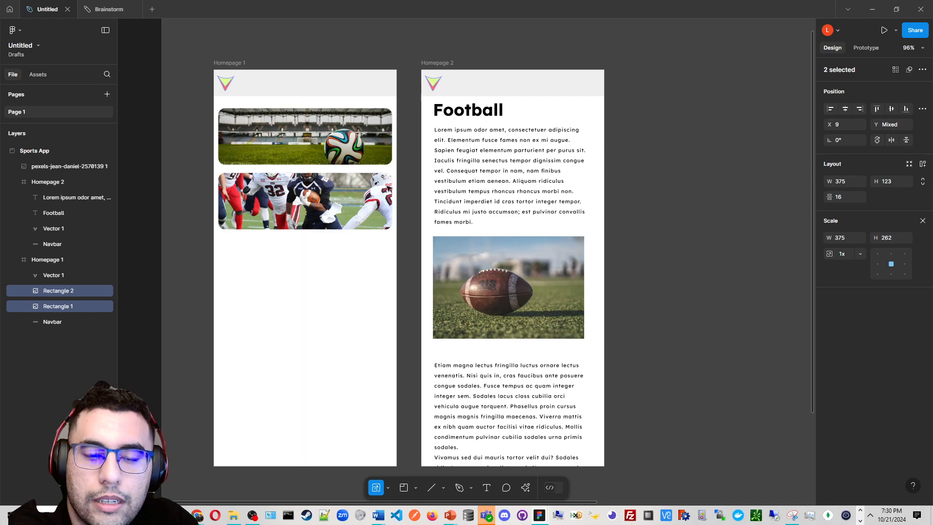
click(466, 198)
click(422, 46)
scroll(422, 46, down, 3)
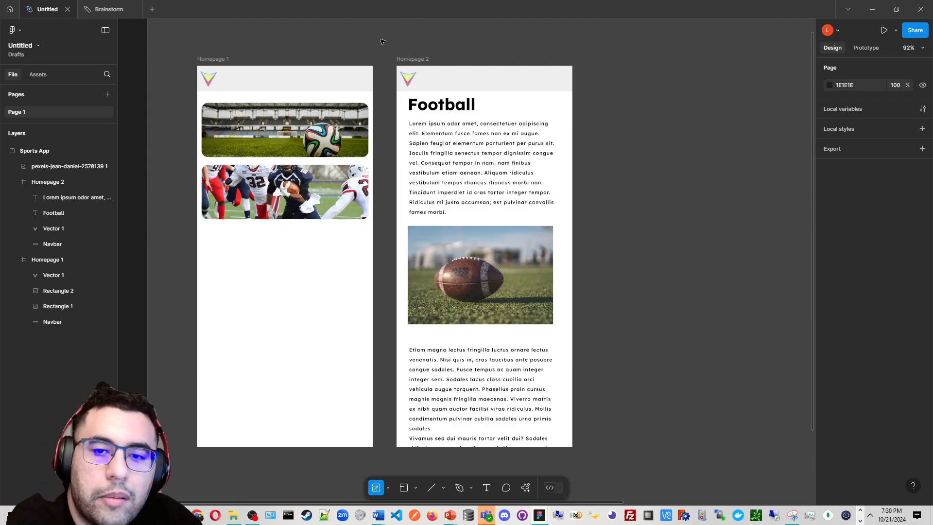
Add a prototype flow starting point on the Homepage 1 frame and name it Sports App
drag(379, 41, 378, 45)
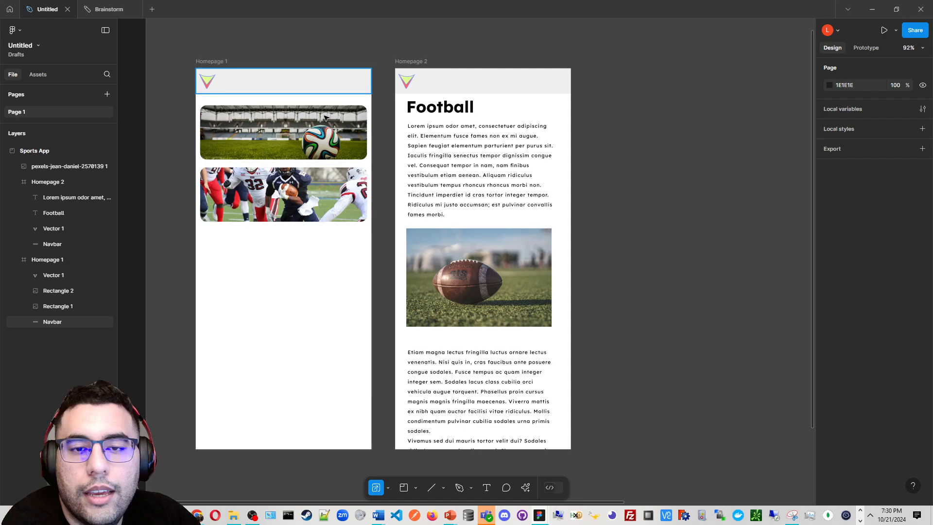
click(423, 61)
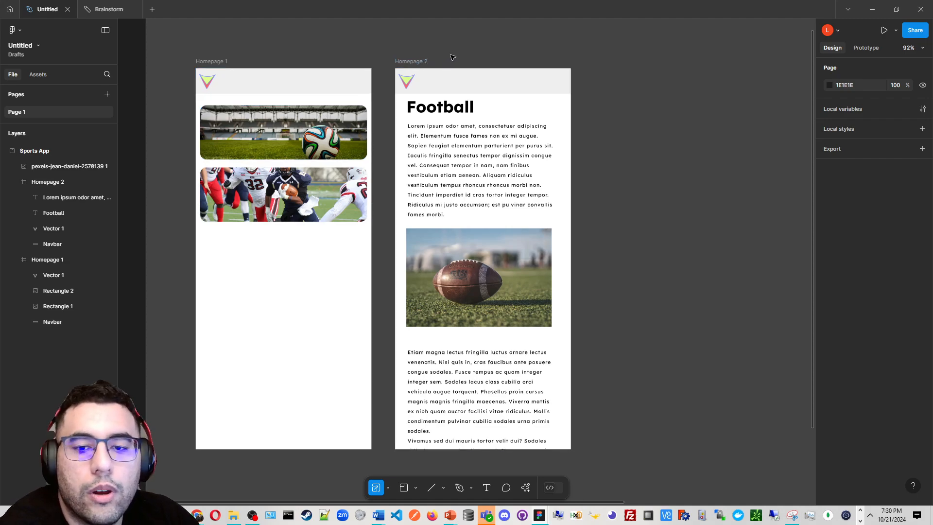
click(476, 82)
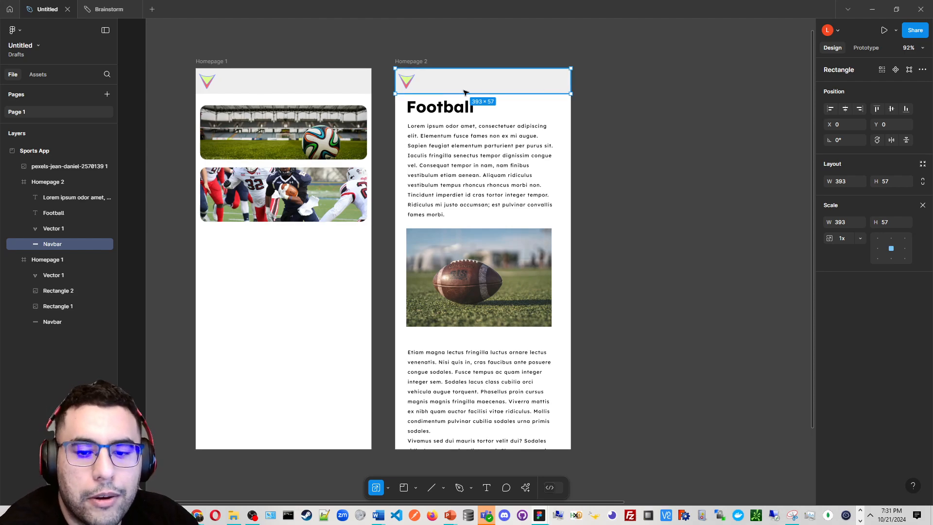
click(212, 61)
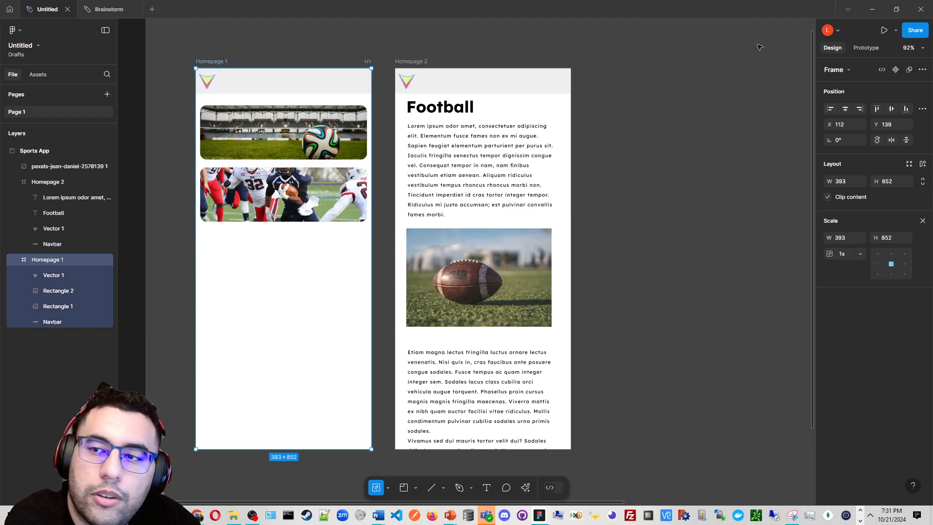
click(859, 46)
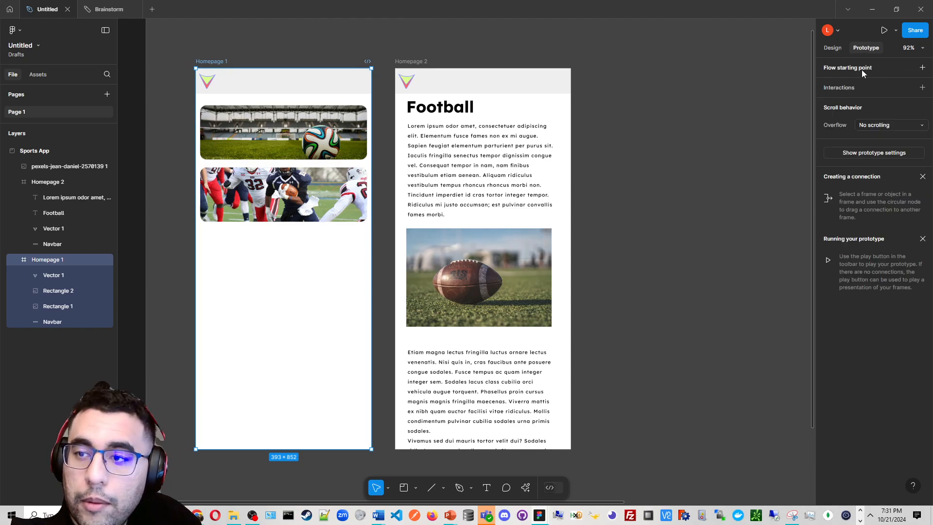
click(923, 68)
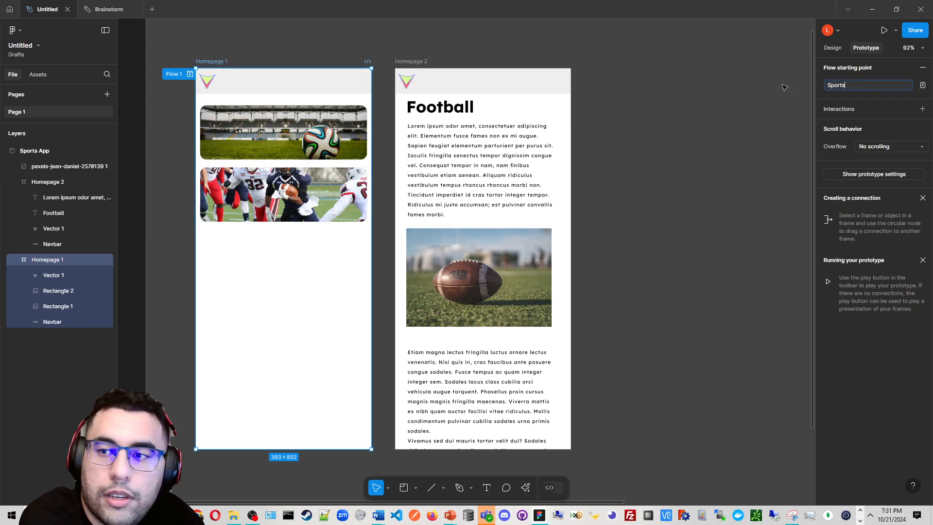
text(Sports App)
key(Return)
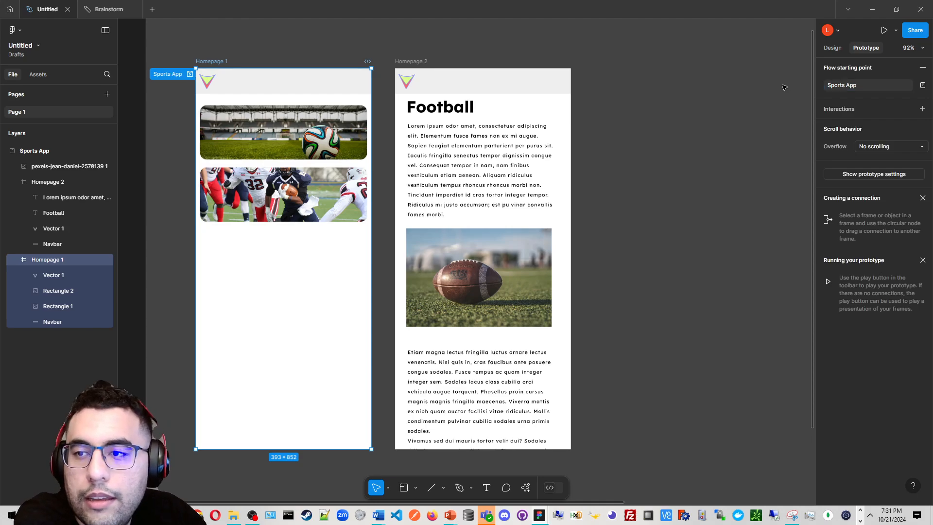
Connect the lower image on Homepage 1 to Homepage 2 with a tap interaction that navigates there
scroll(248, 152, up, 3)
drag(321, 188, 365, 231)
click(365, 231)
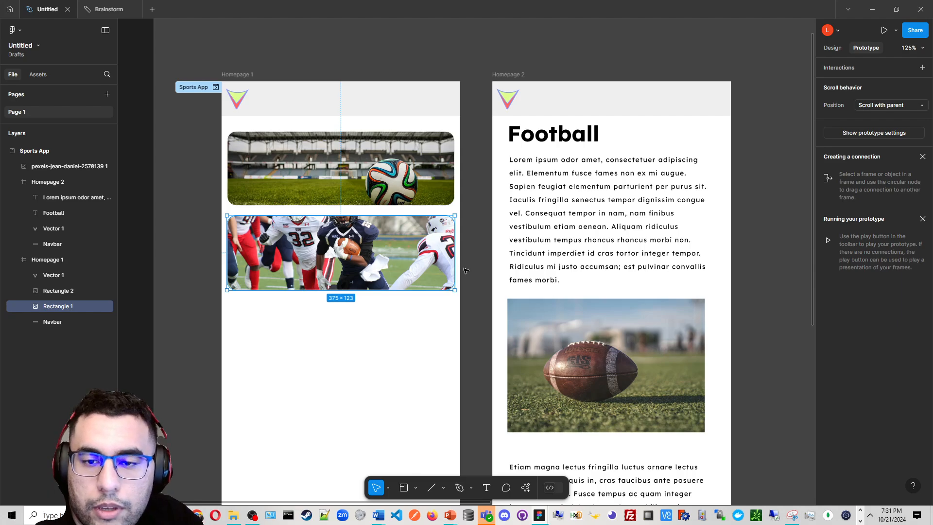
scroll(459, 255, up, 5)
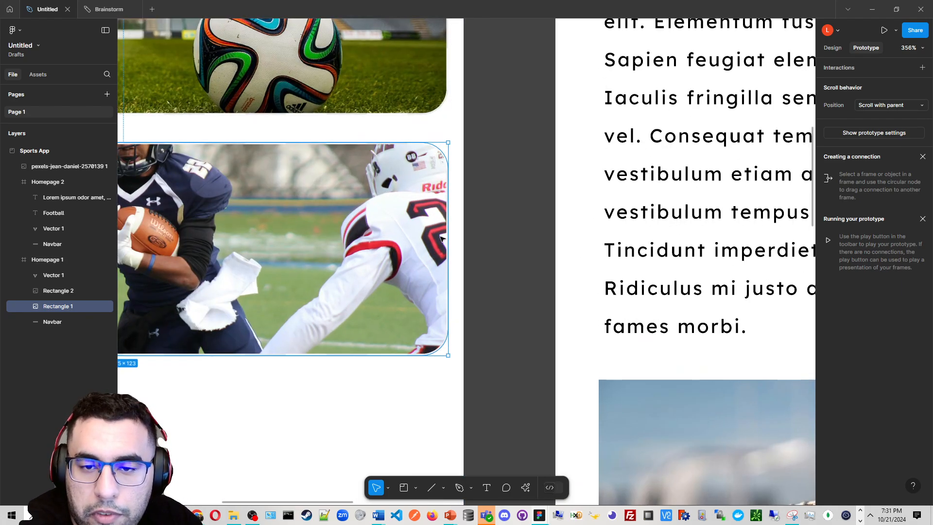
scroll(448, 249, down, 10)
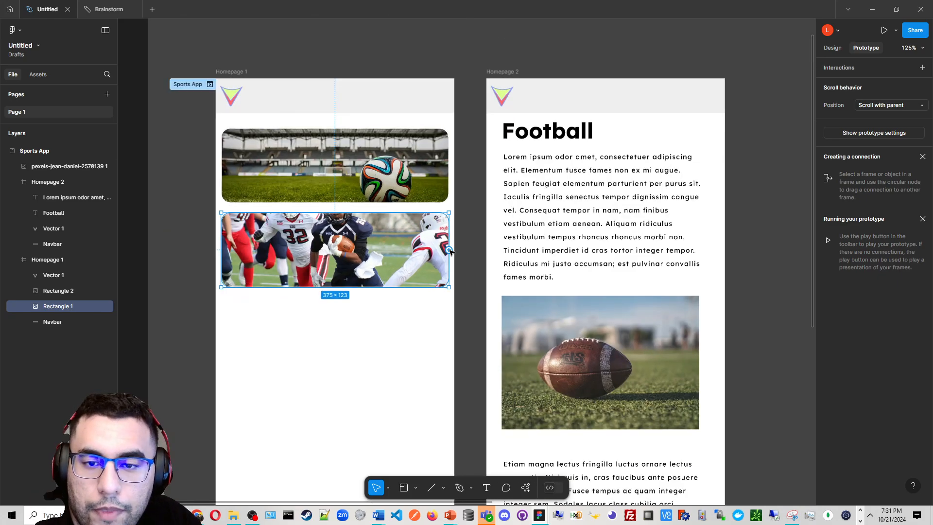
drag(447, 249, 571, 205)
drag(532, 295, 575, 268)
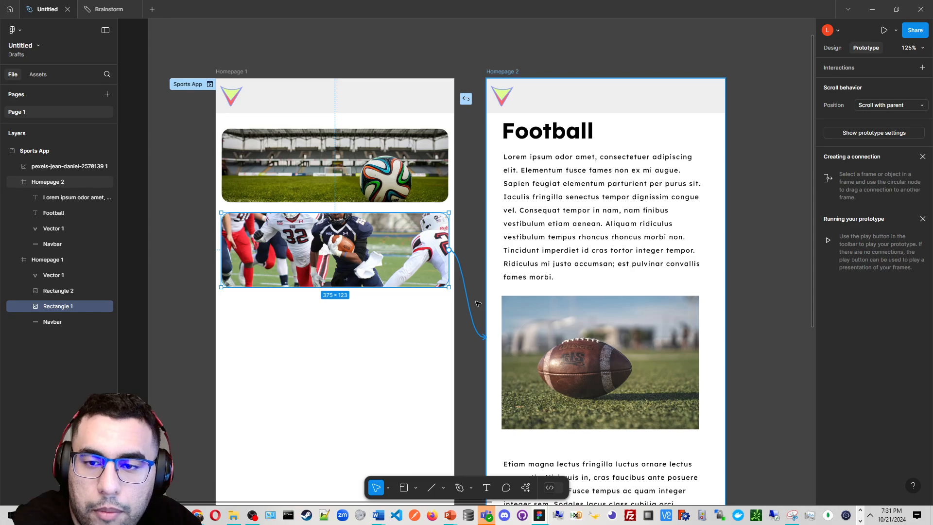
drag(477, 304, 502, 267)
scroll(500, 258, down, 3)
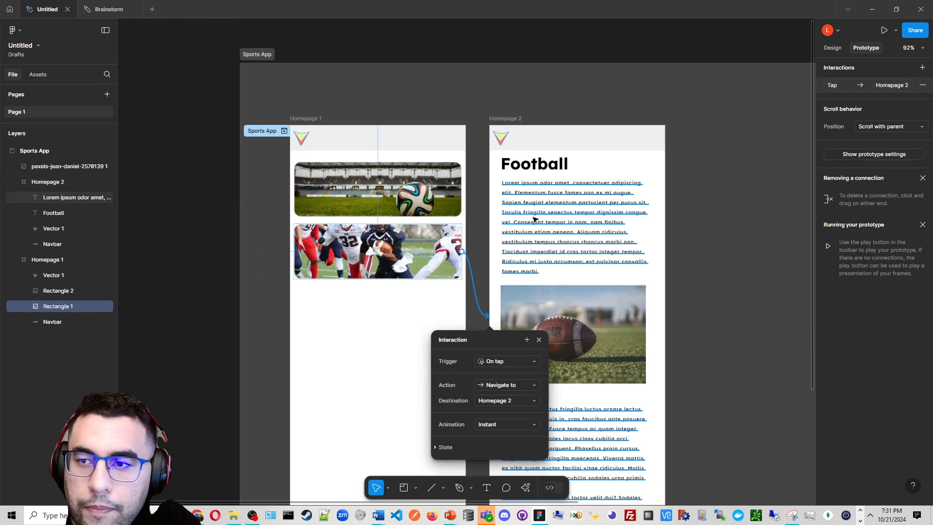
Open the lower image's interaction settings to inspect its trigger, action, destination and animation
scroll(533, 219, up, 3)
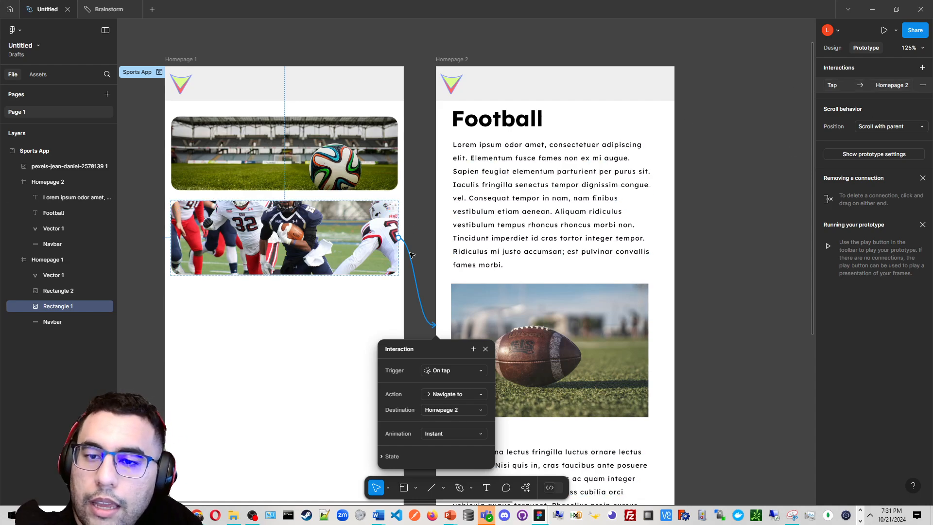
drag(469, 229, 471, 214)
drag(603, 189, 631, 194)
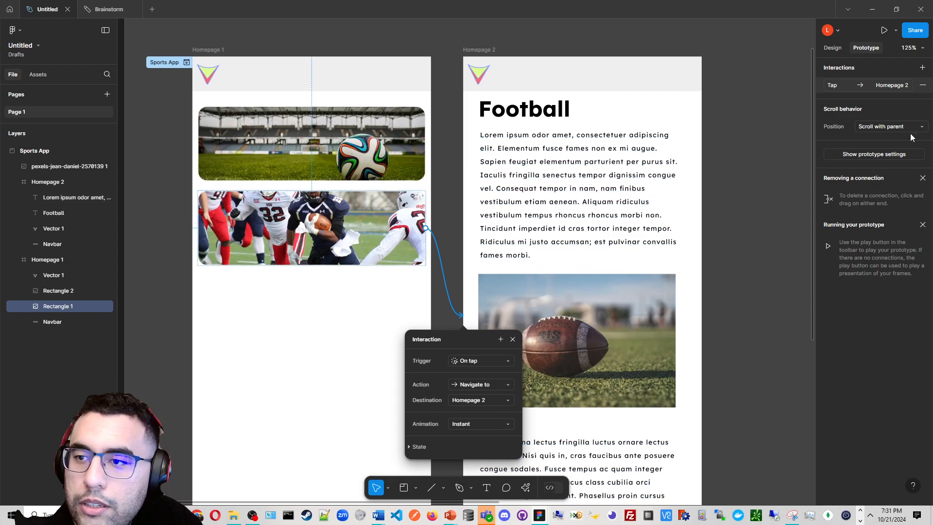
click(912, 127)
click(910, 112)
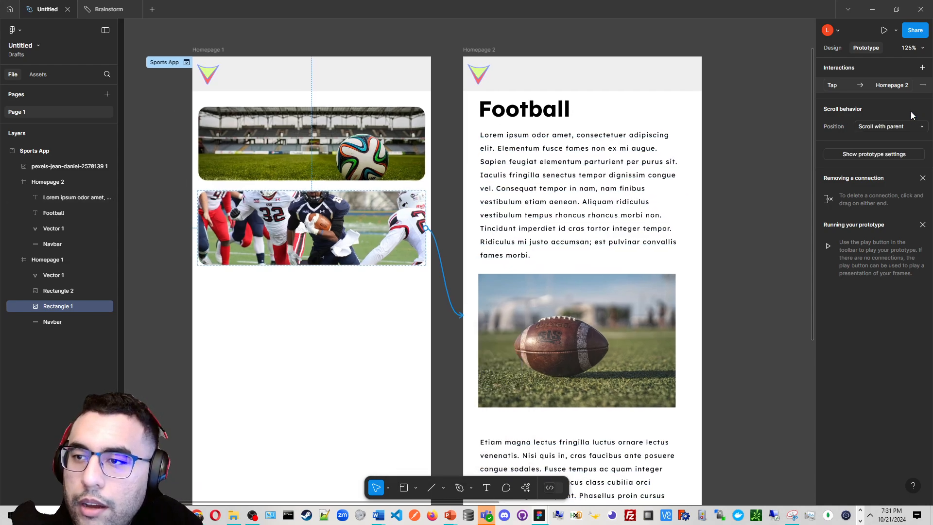
click(859, 89)
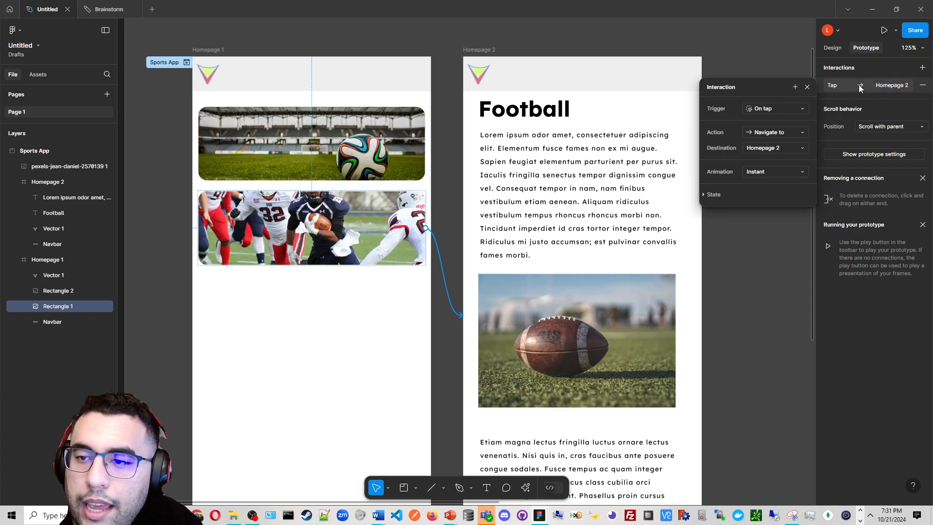
click(828, 87)
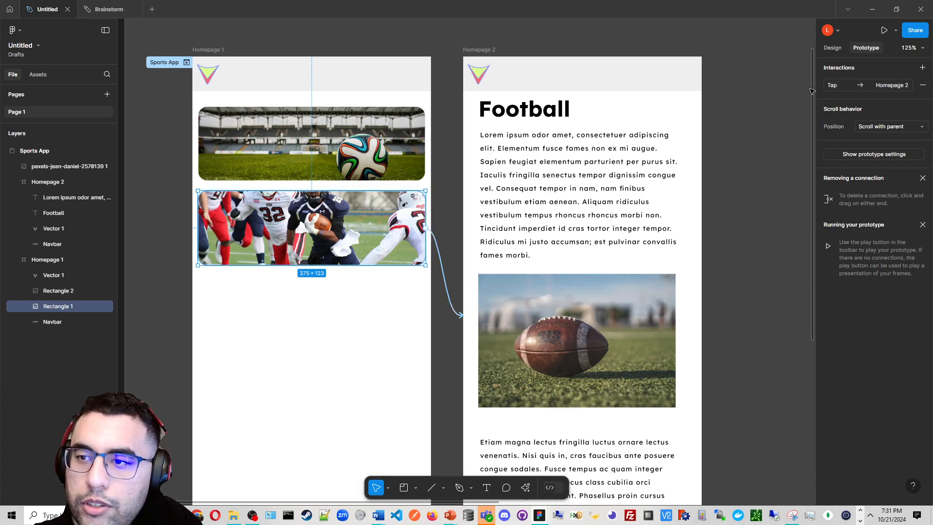
click(849, 89)
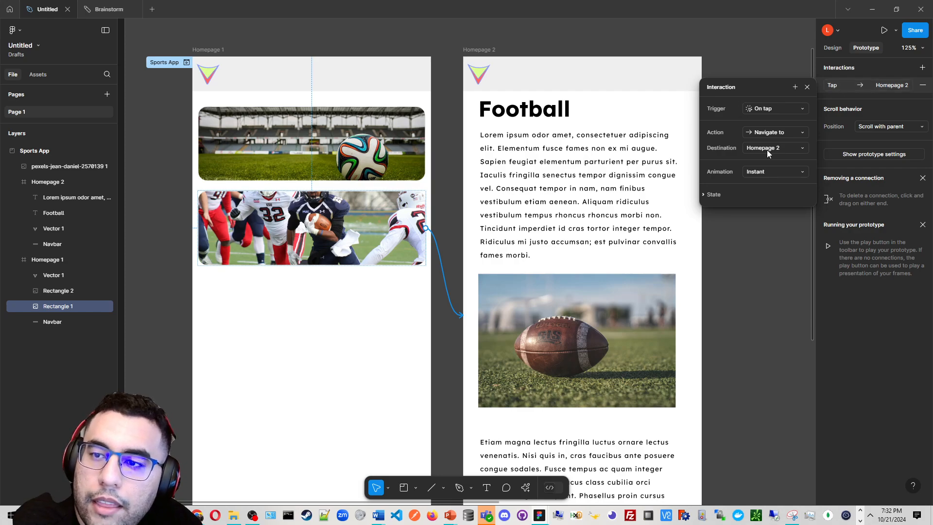
Review the available trigger and action options for the lower image's interaction
click(753, 109)
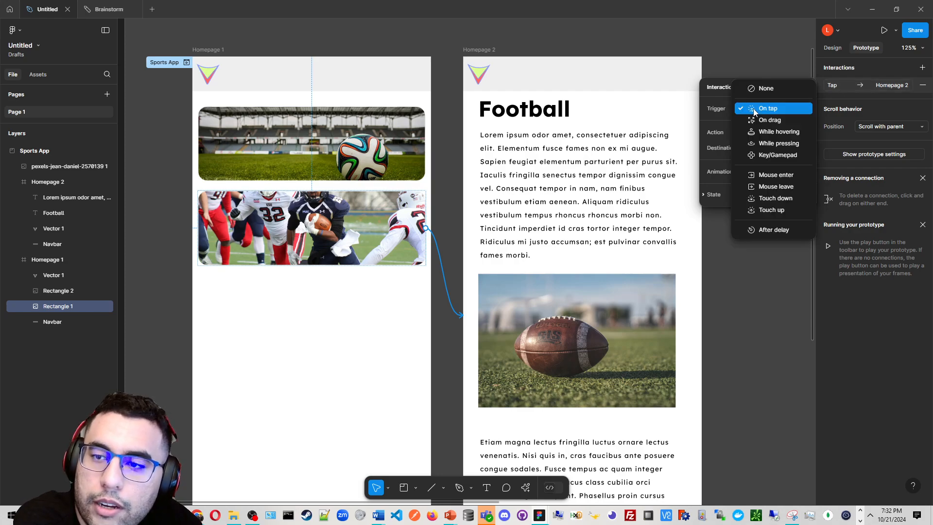
click(708, 117)
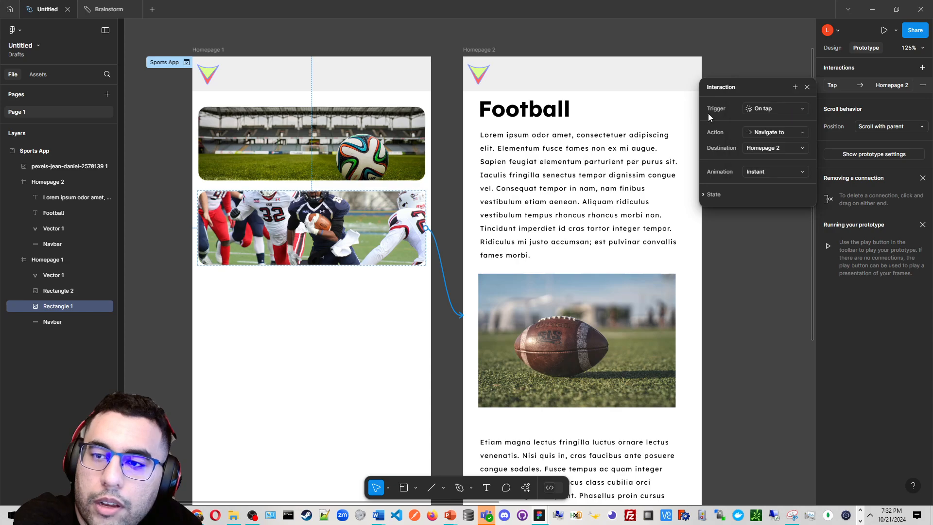
click(749, 109)
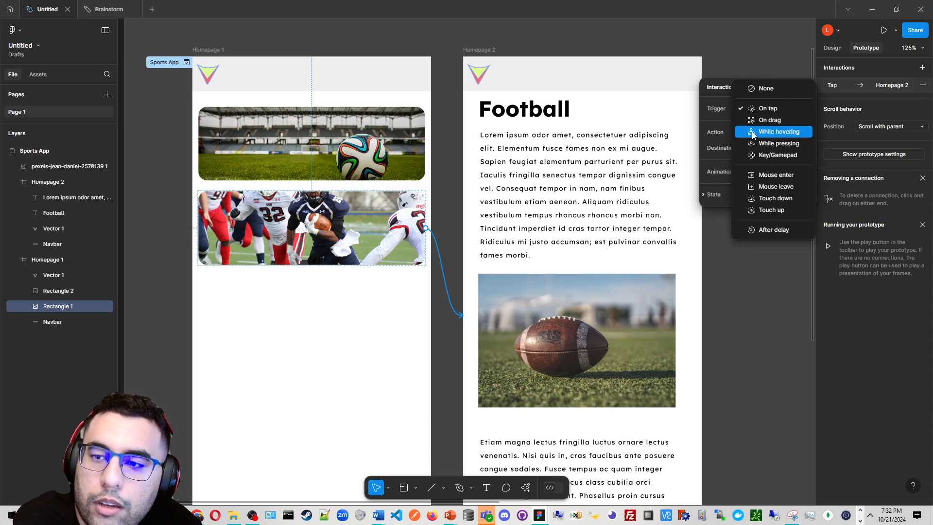
click(714, 111)
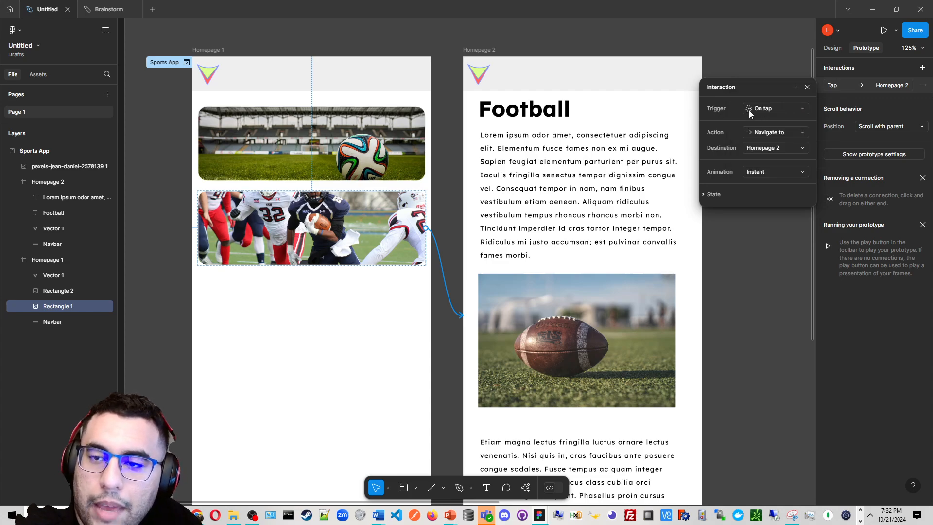
click(786, 134)
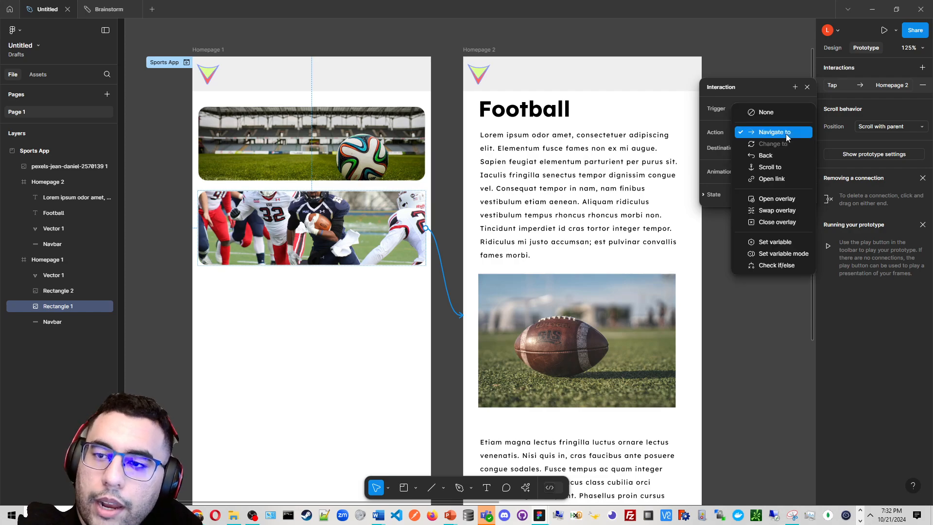
click(722, 138)
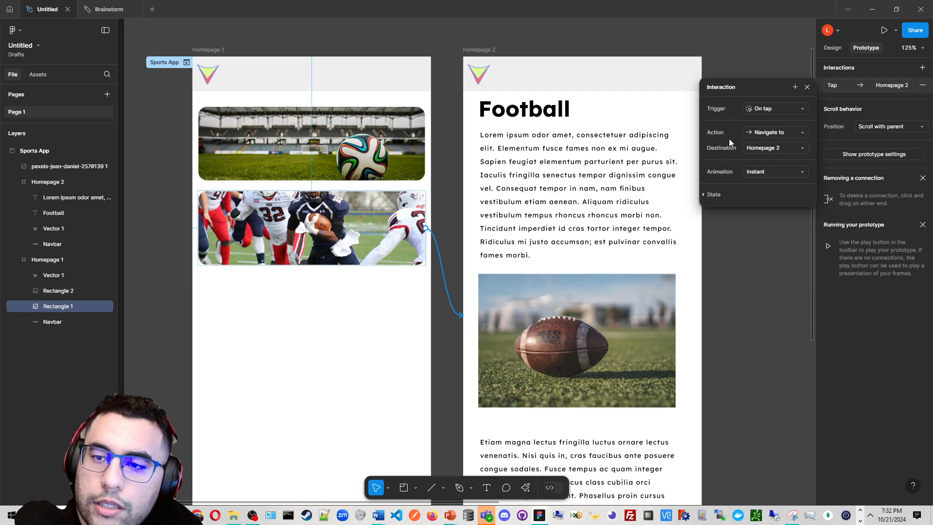
click(761, 136)
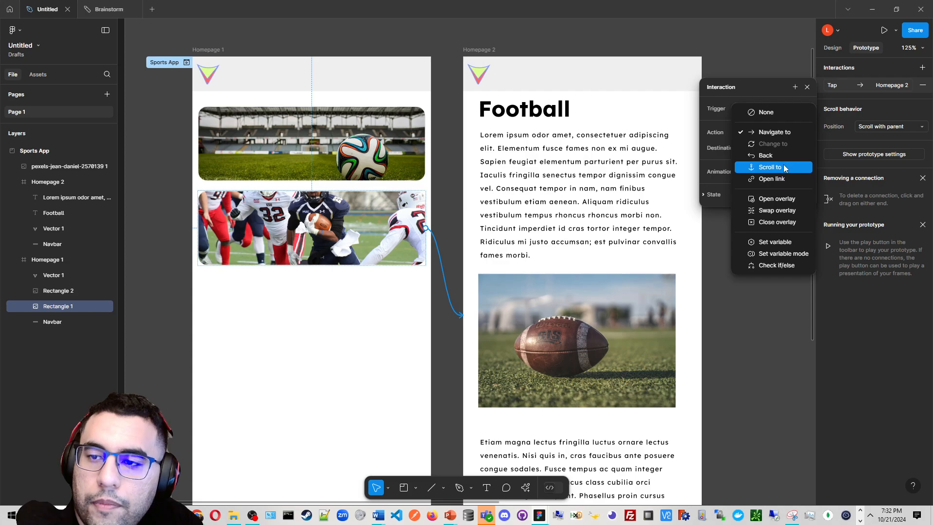
click(716, 135)
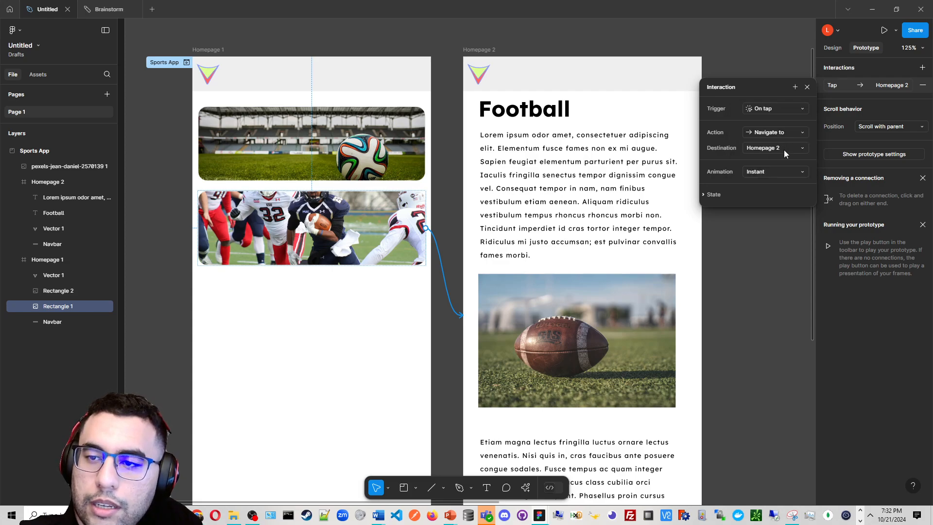
Set the interaction's animation to Slide in and close the interaction settings
click(777, 170)
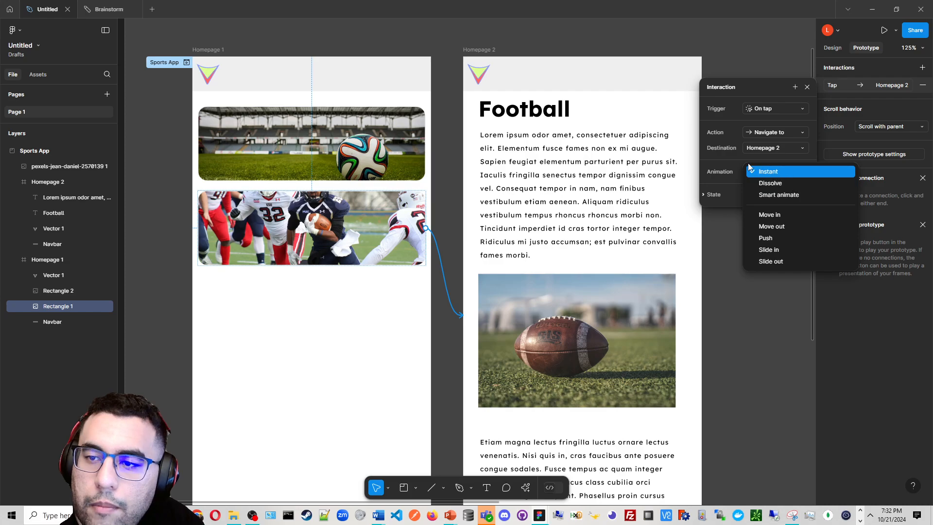
click(748, 168)
click(773, 172)
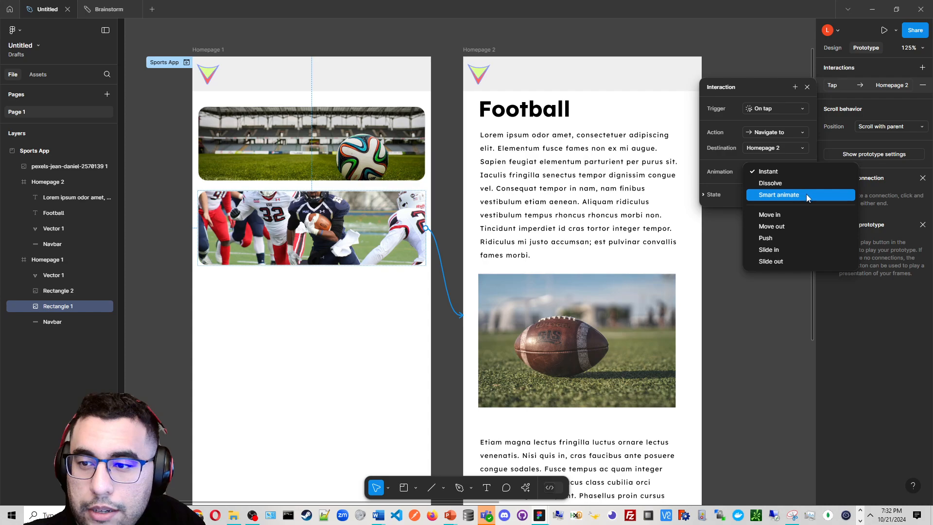
click(818, 250)
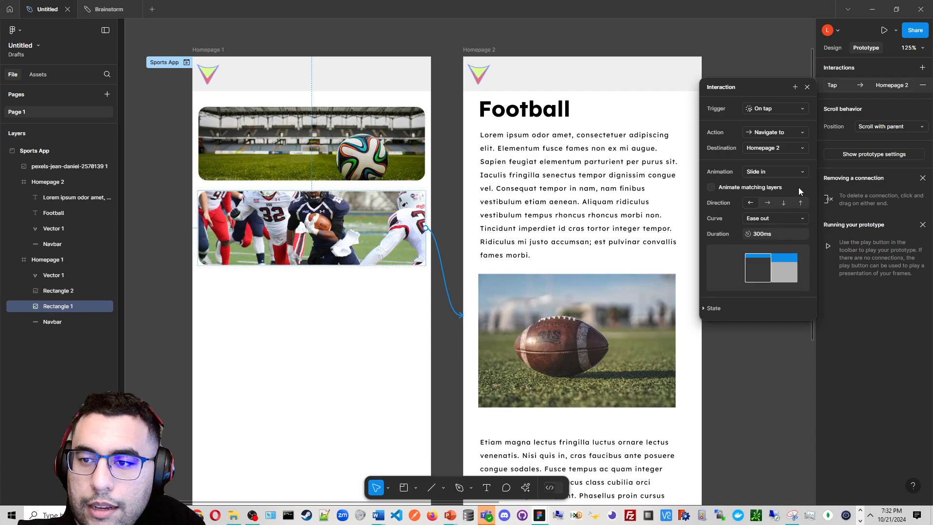
click(807, 88)
Present the prototype and tap the lower image to test navigation to Homepage 2
click(883, 30)
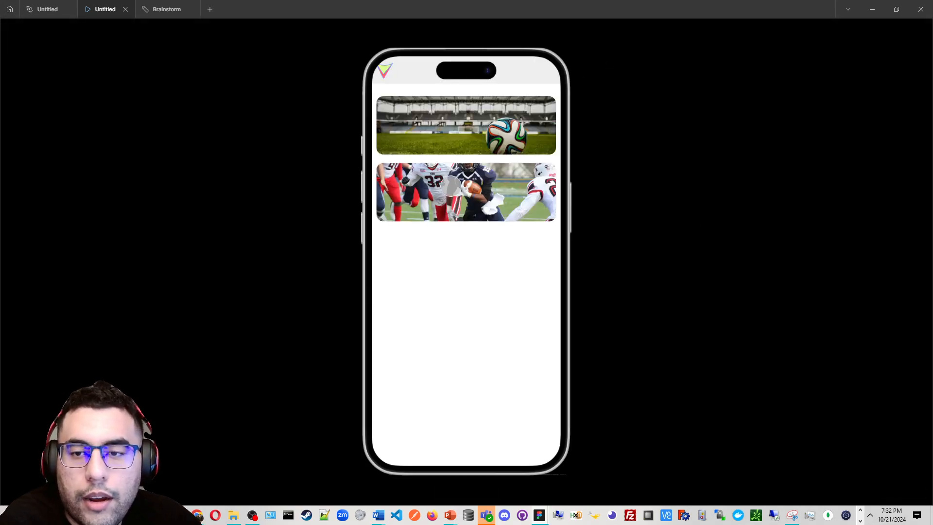
click(452, 185)
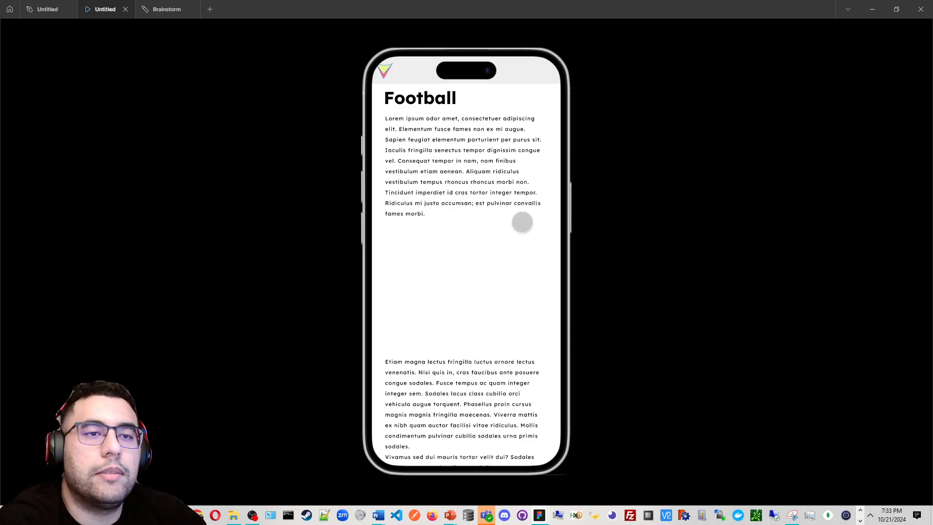
Move the football photo layer into the Homepage 2 frame and position it below the first paragraph
click(67, 4)
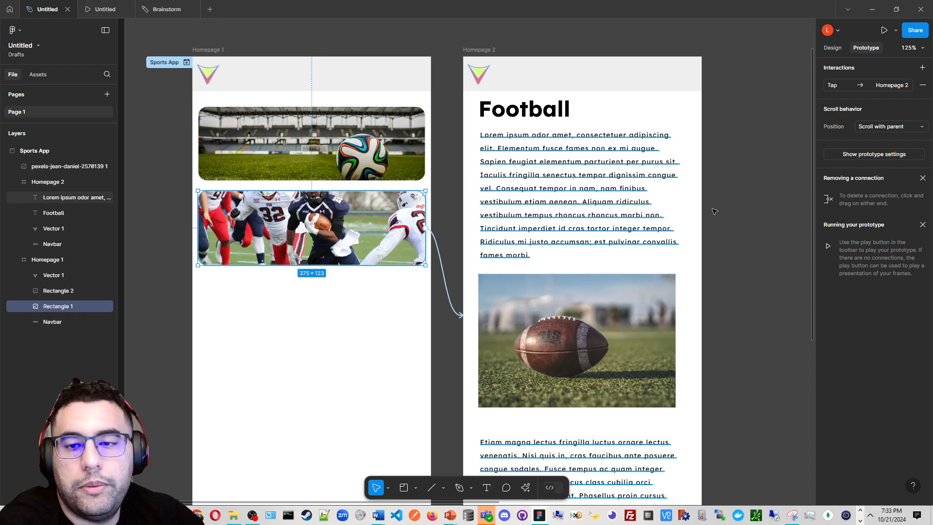
click(732, 245)
drag(693, 275, 645, 229)
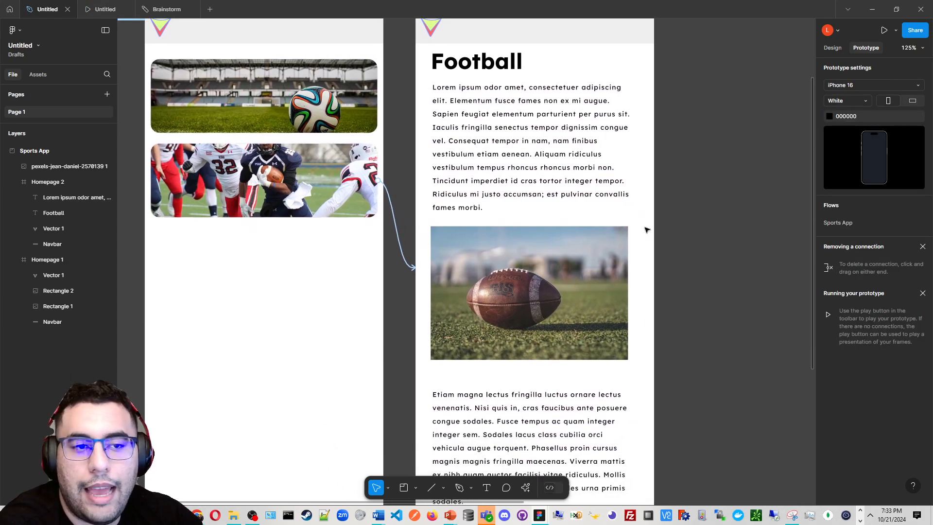
click(578, 267)
ctrl+scroll(618, 249, up, 3)
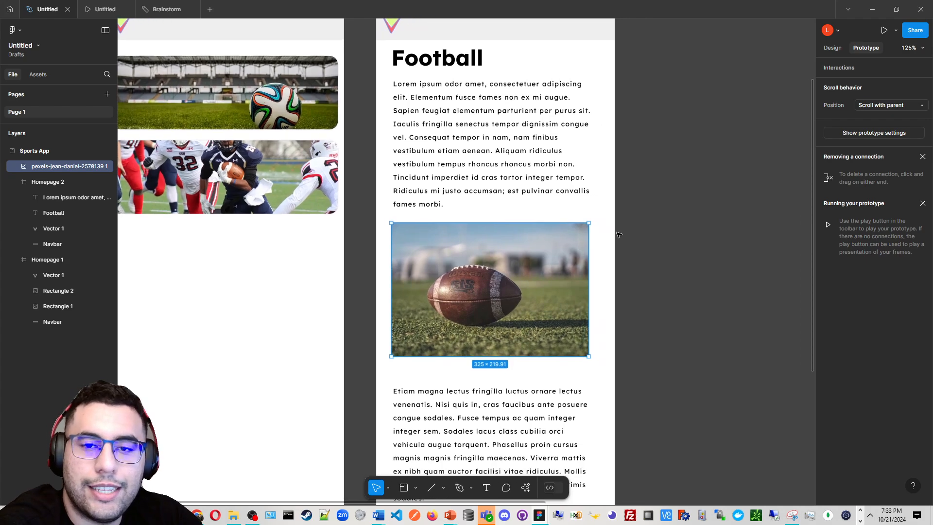
ctrl+scroll(598, 262, up, 2)
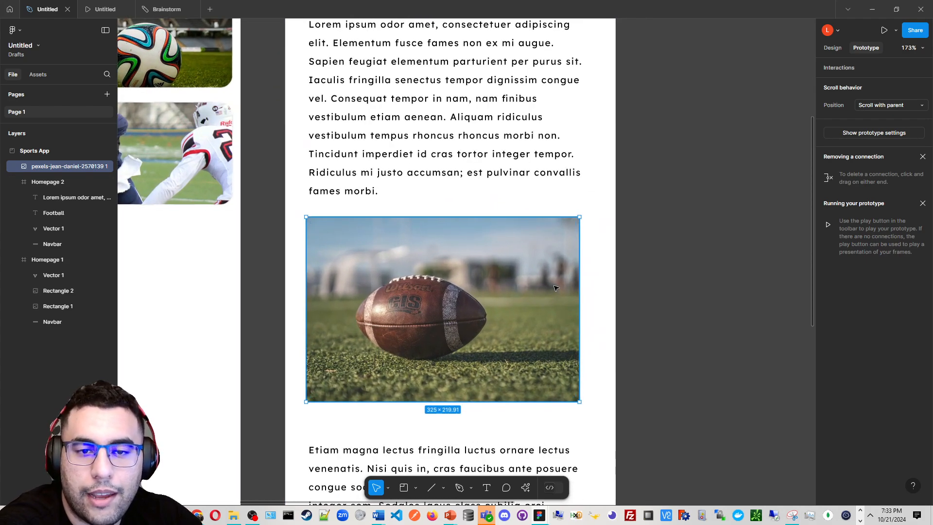
ctrl+scroll(557, 287, down, 5)
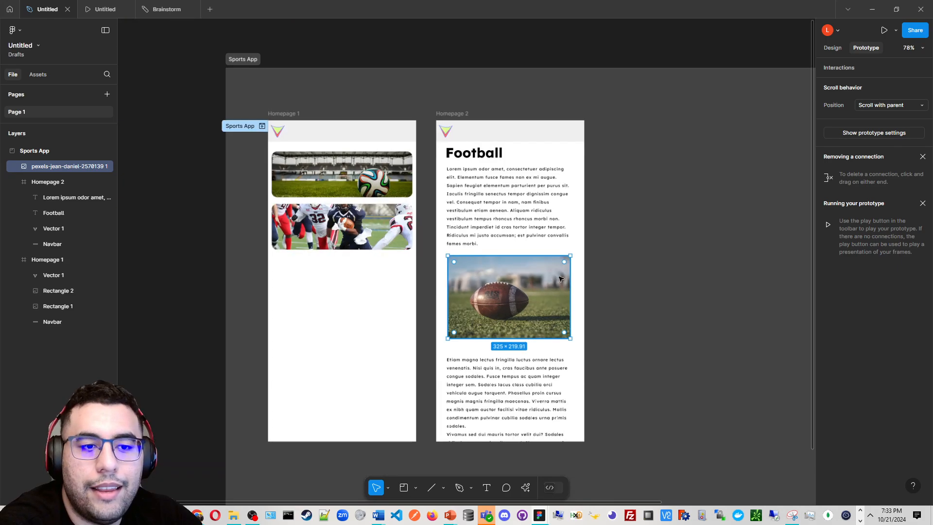
ctrl+scroll(535, 238, up, 2)
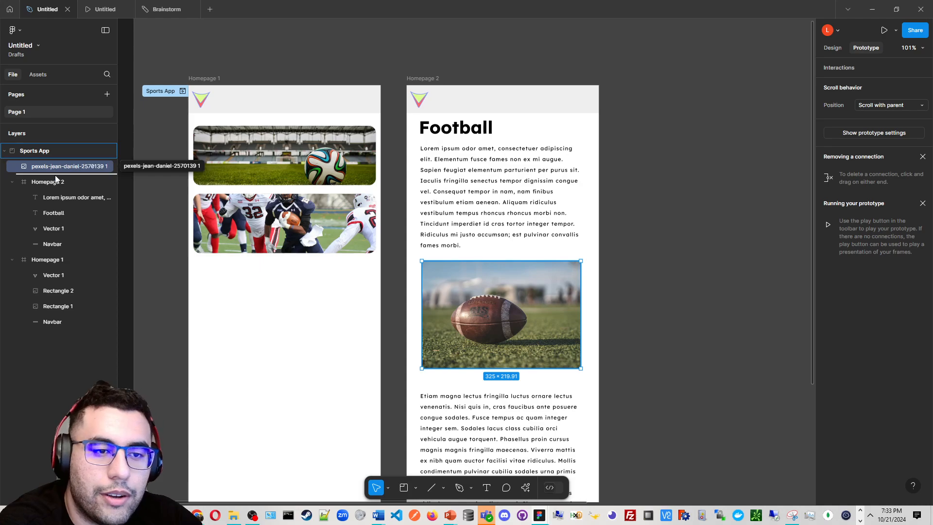
drag(51, 166, 63, 203)
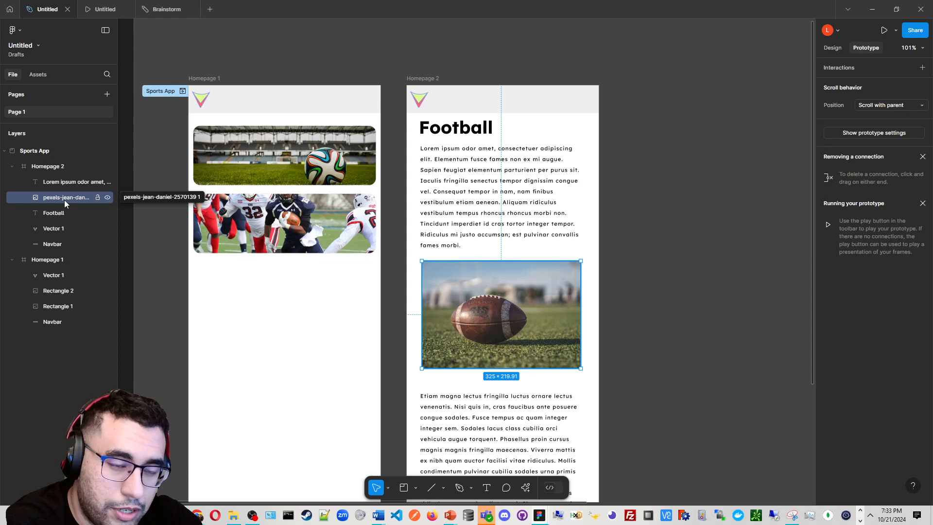
drag(64, 199, 69, 182)
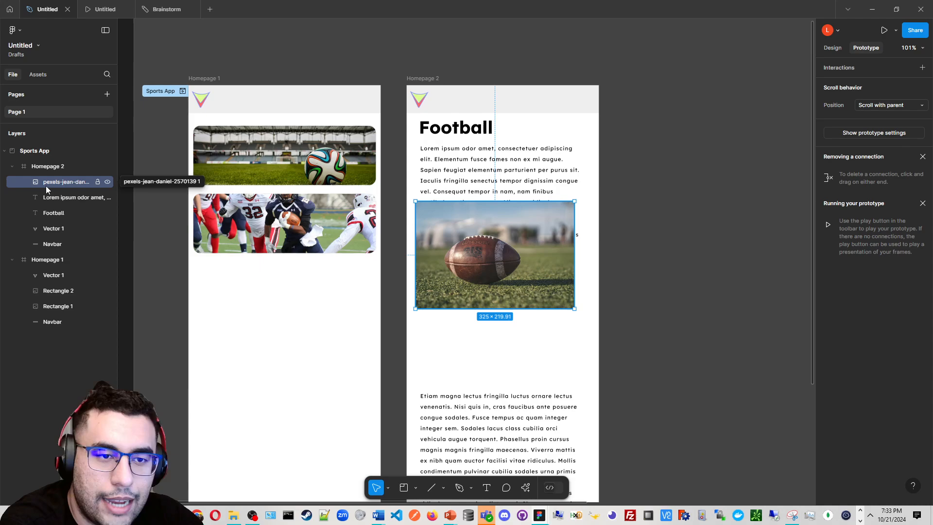
drag(73, 182, 72, 202)
drag(534, 282, 536, 339)
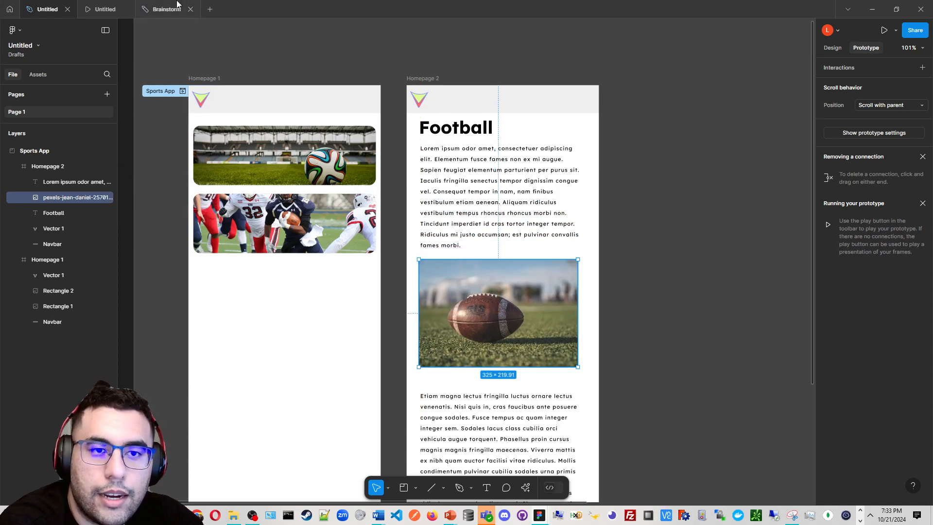
Restart the prototype and tap the lower image twice to test the transition to Homepage 2
click(107, 10)
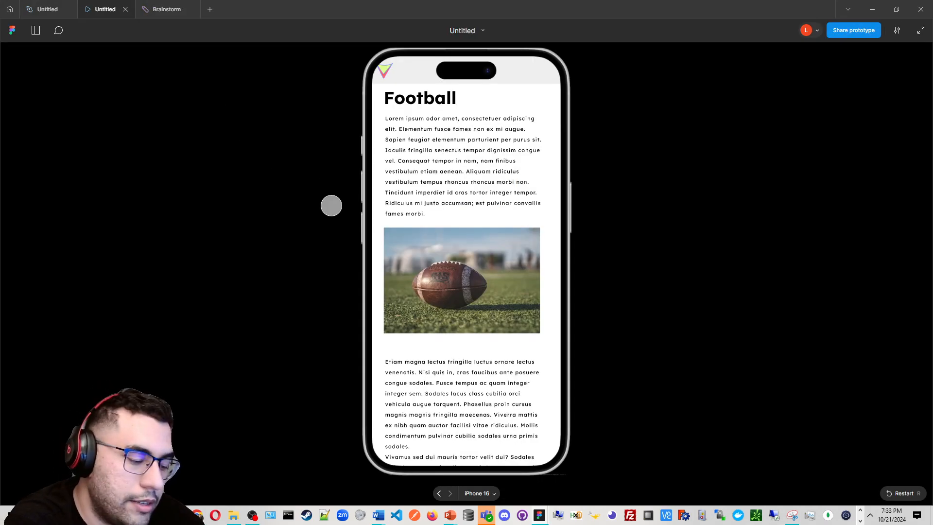
key(r)
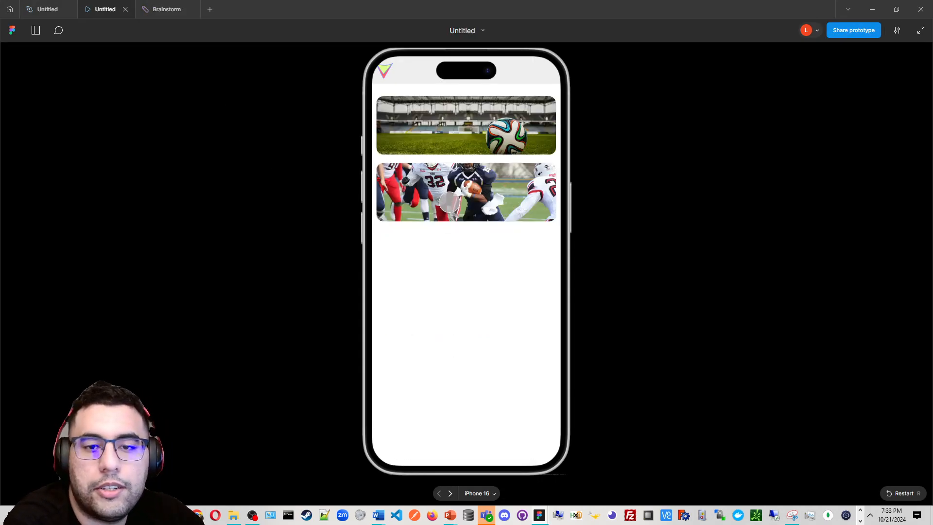
click(449, 202)
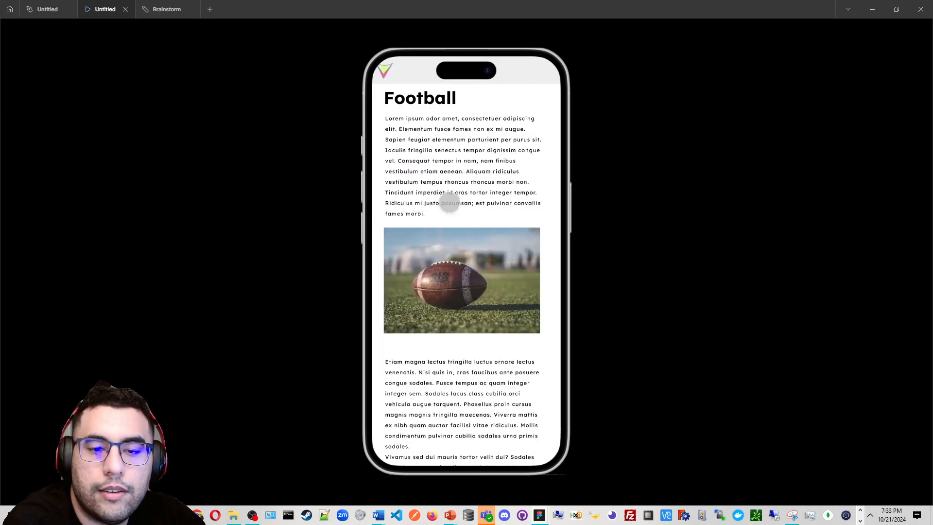
key(r)
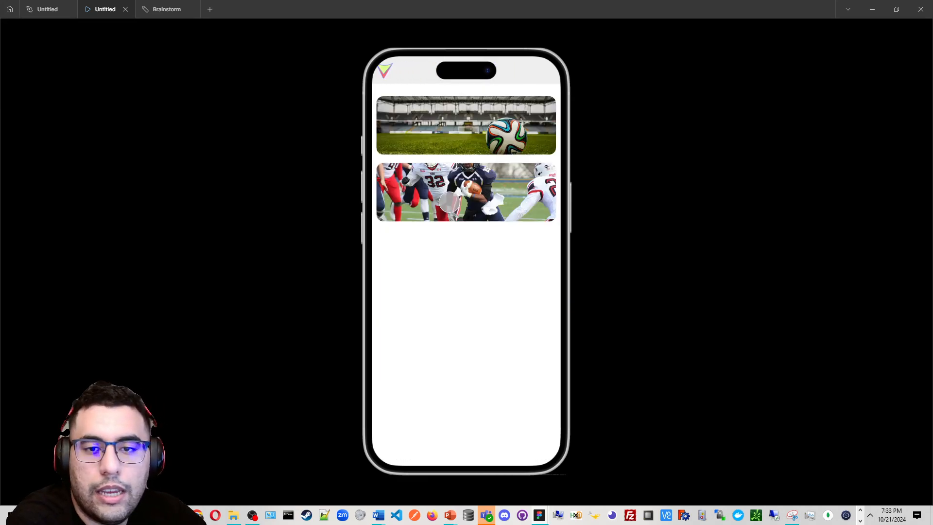
click(449, 202)
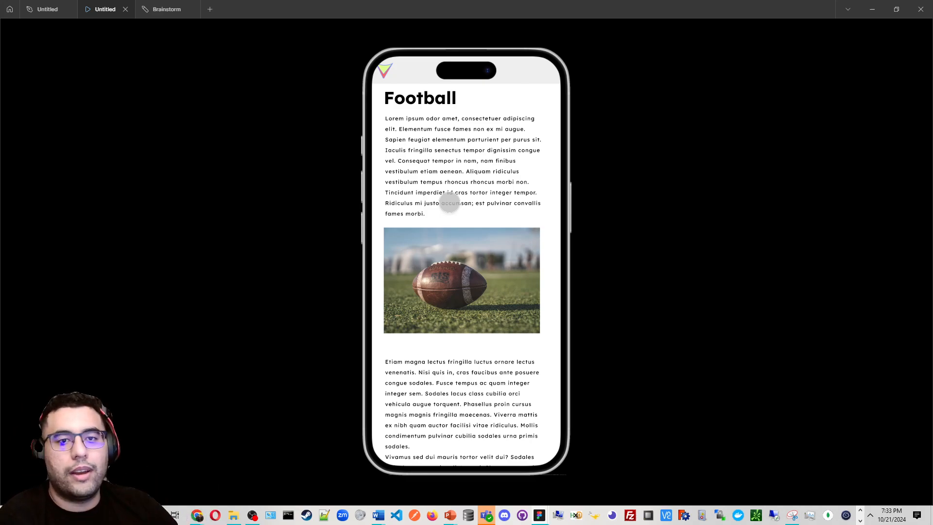
click(47, 9)
scroll(381, 116, up, 3)
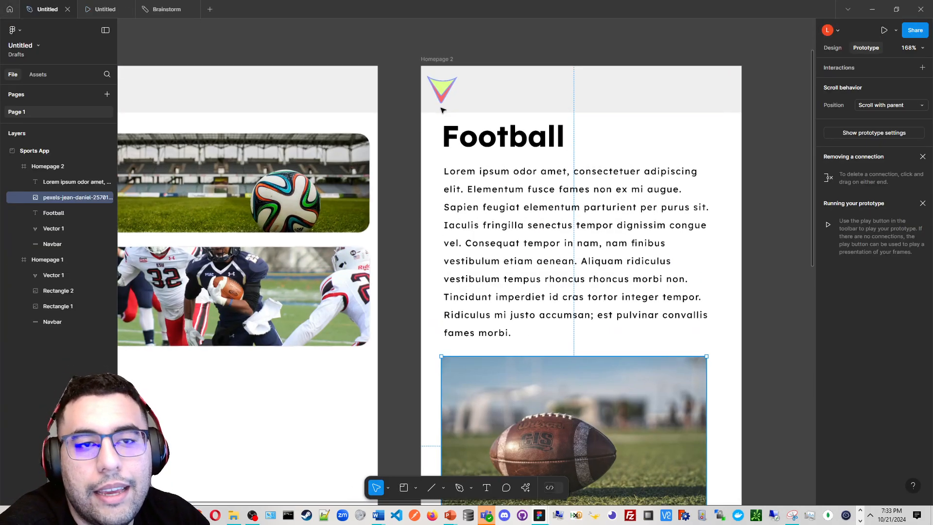
scroll(190, 78, right, 2)
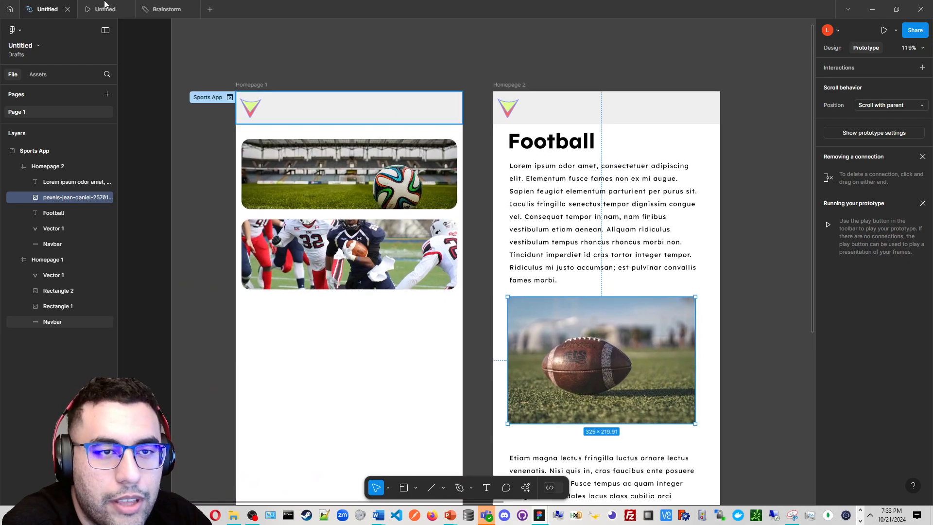
click(105, 9)
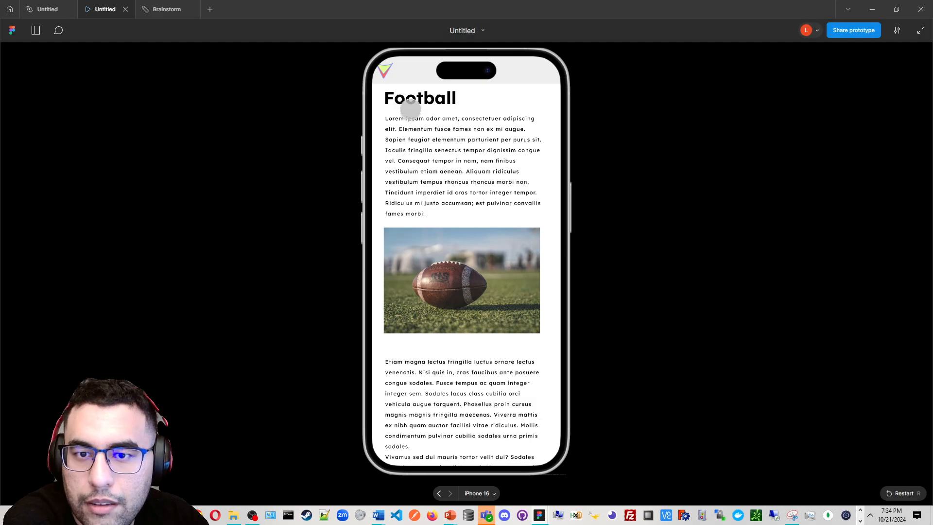
click(63, 7)
Select the logos on both homepages, rotate them together slightly, and preview the prototype
click(222, 99)
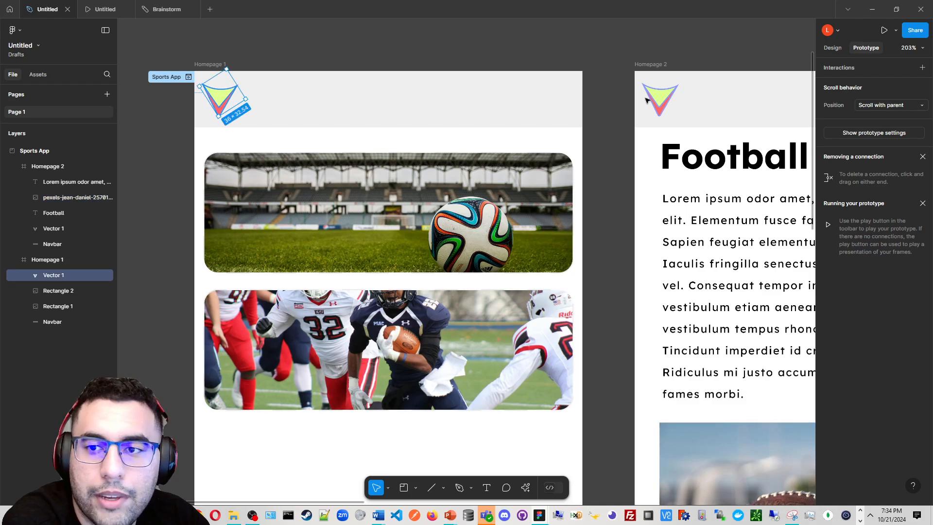
shift+click(656, 100)
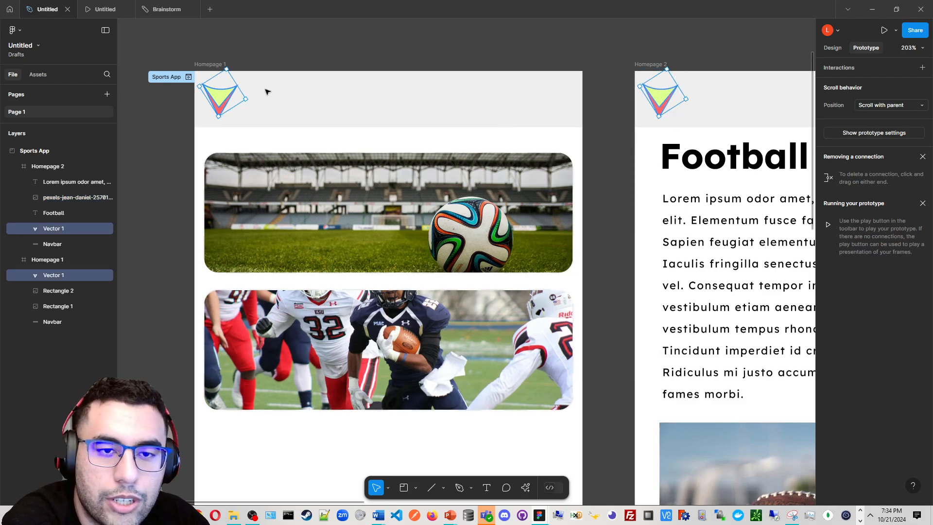
drag(232, 97, 238, 98)
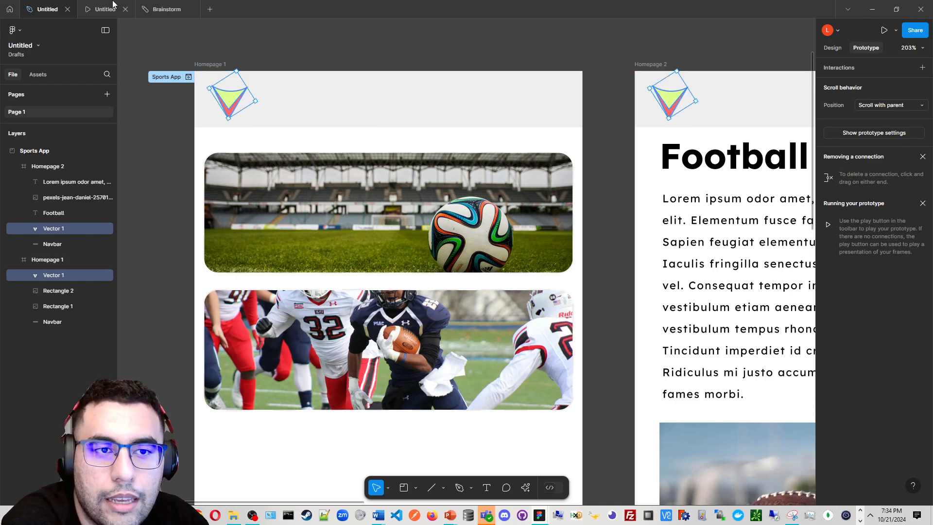
key(ctrl+alt+Return)
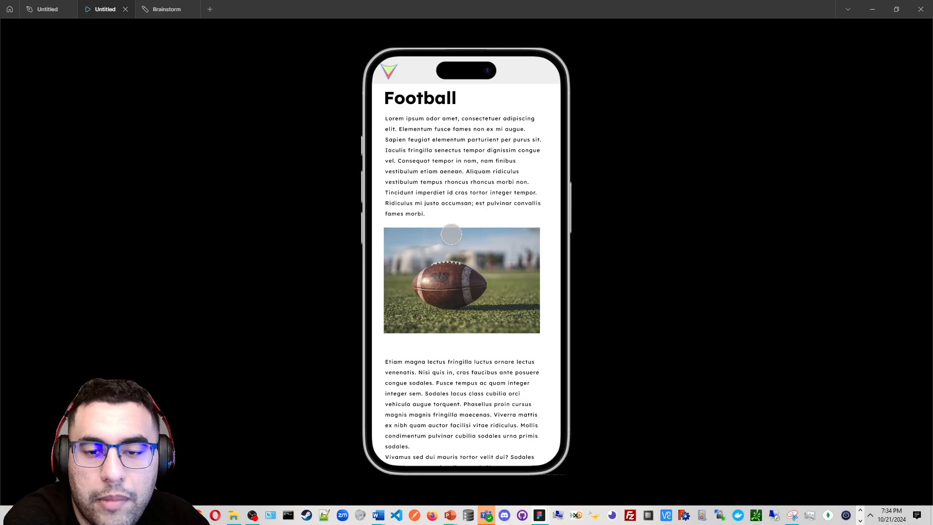
click(41, 6)
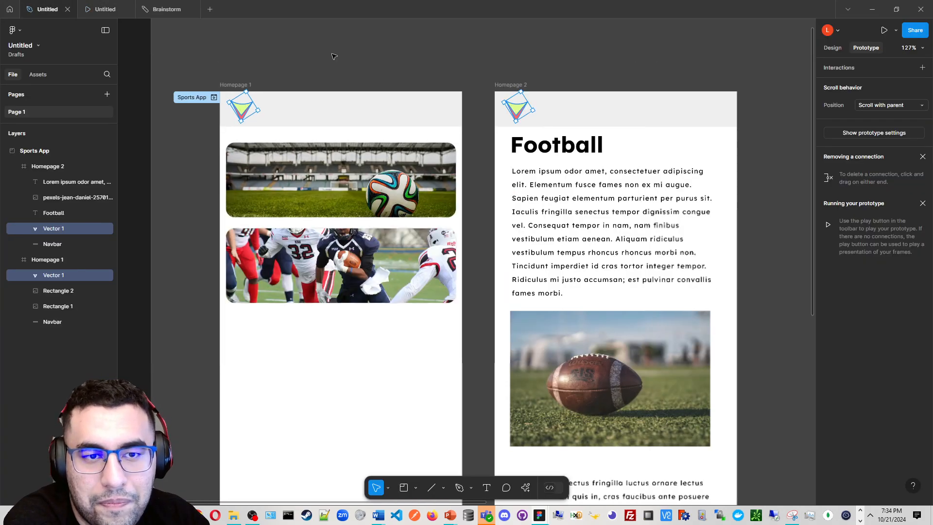
scroll(312, 42, down, 5)
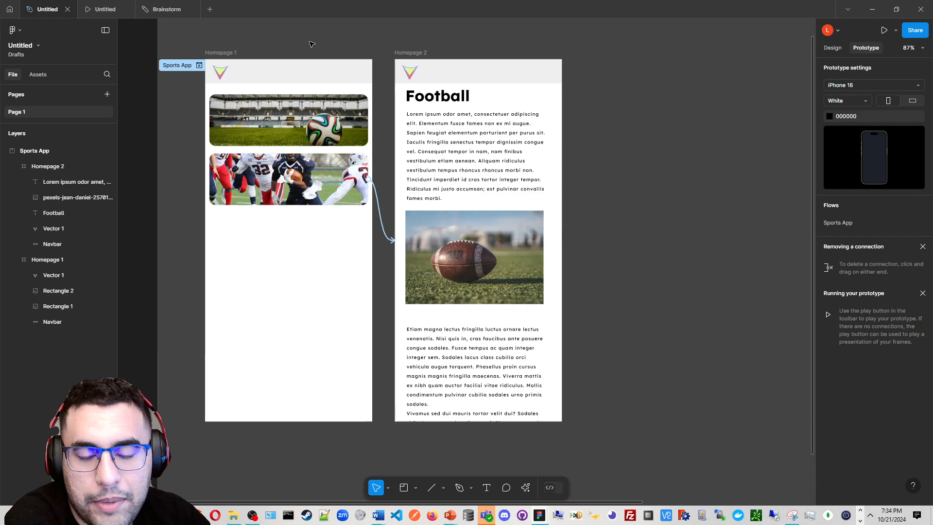
drag(356, 108, 396, 161)
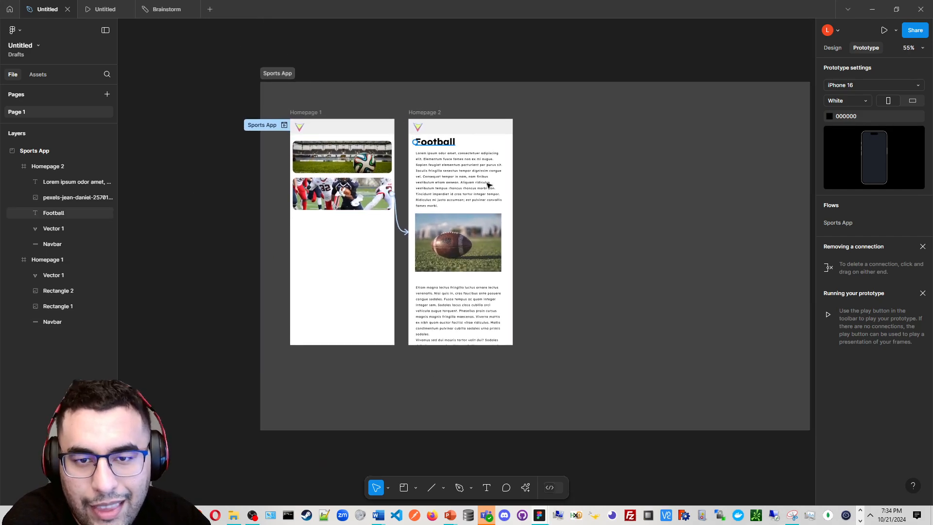
scroll(488, 186, up, 1)
drag(547, 194, 540, 197)
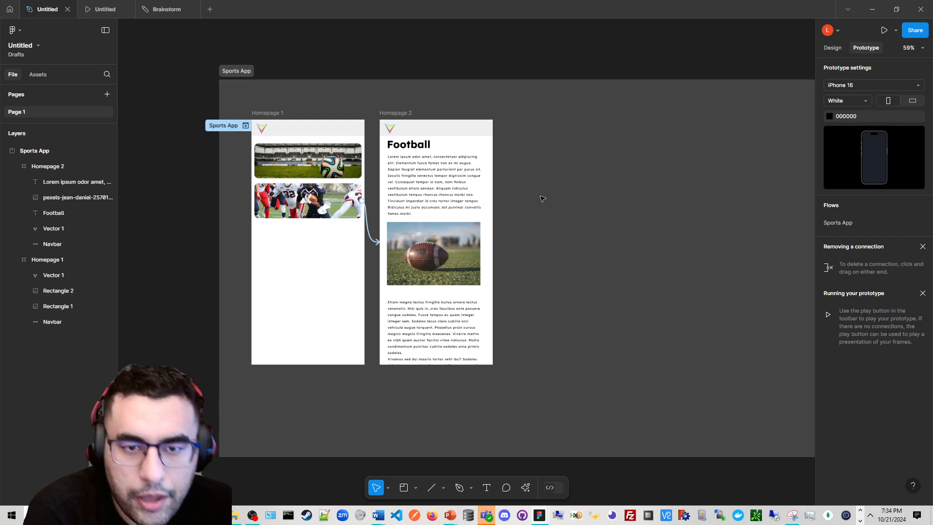
Go to the file browser home and look through the recently viewed files and the search field
click(8, 9)
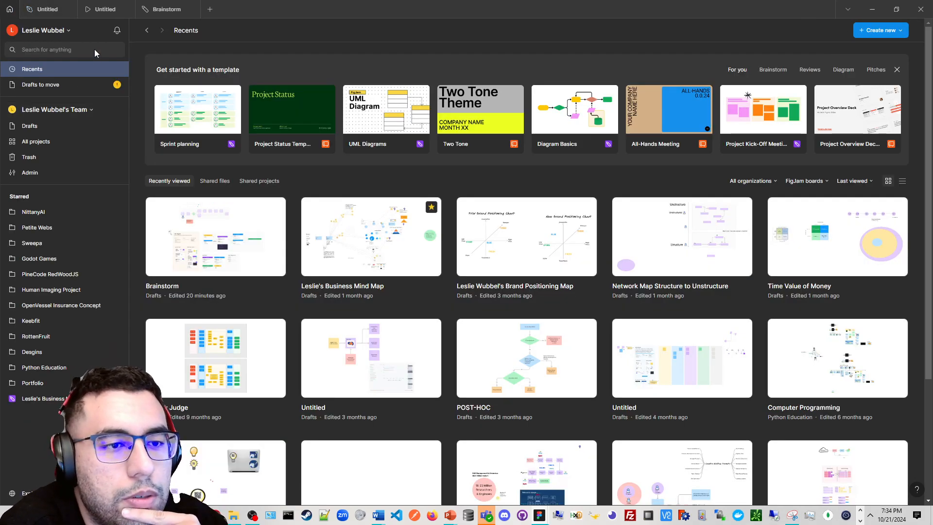
click(94, 48)
click(185, 53)
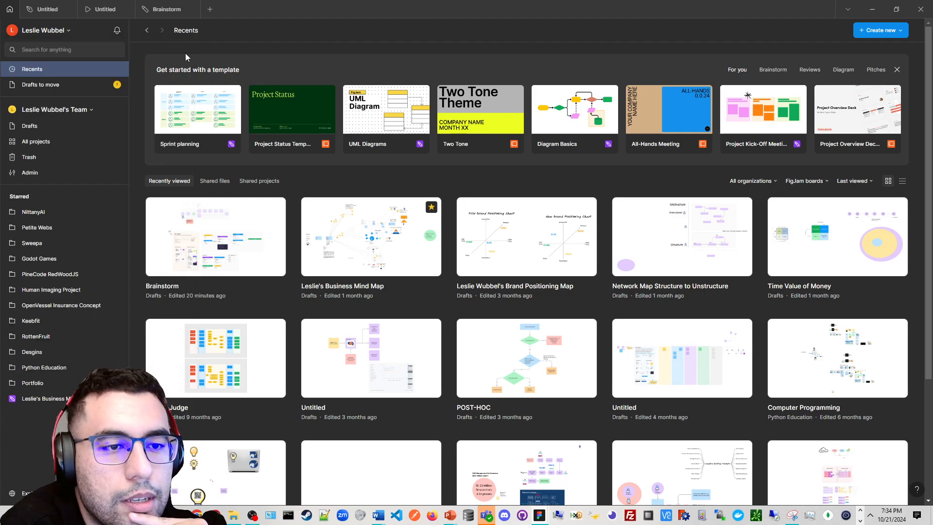
click(87, 52)
click(306, 68)
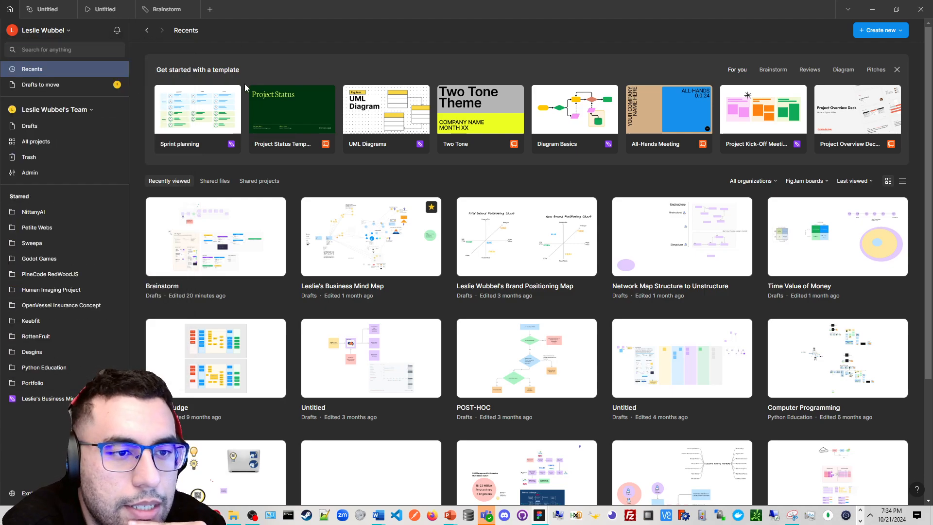
click(80, 108)
click(79, 109)
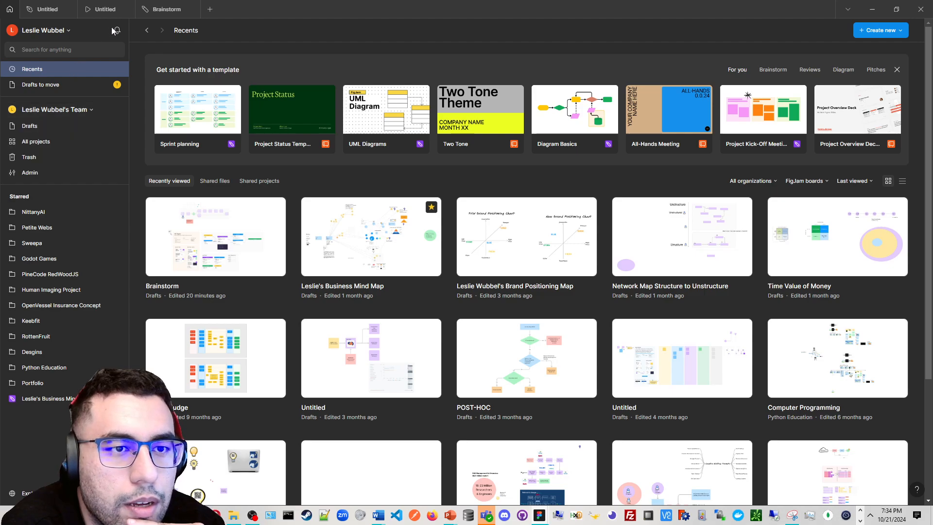
click(73, 54)
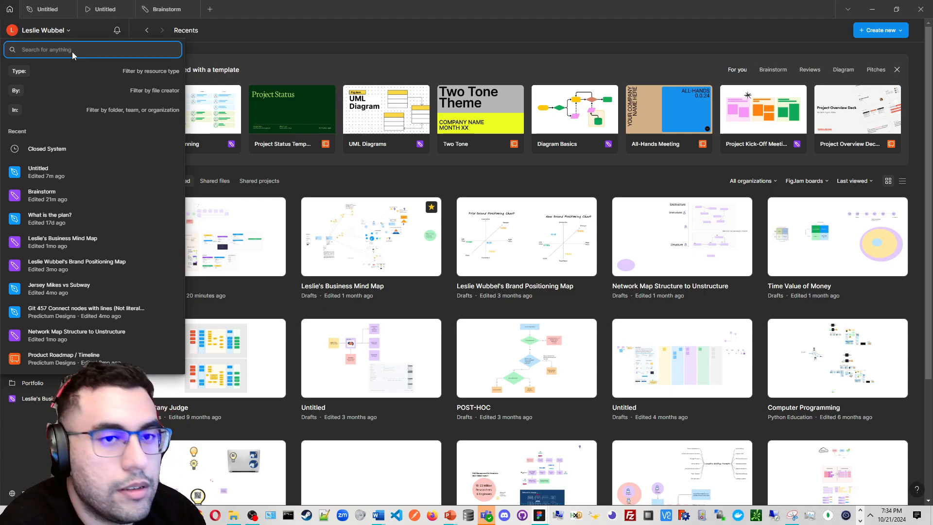
click(131, 7)
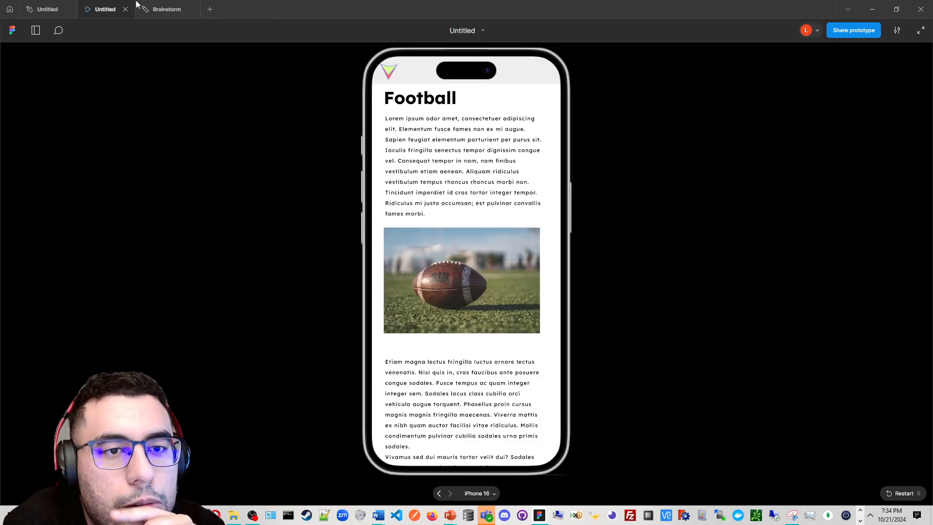
click(210, 8)
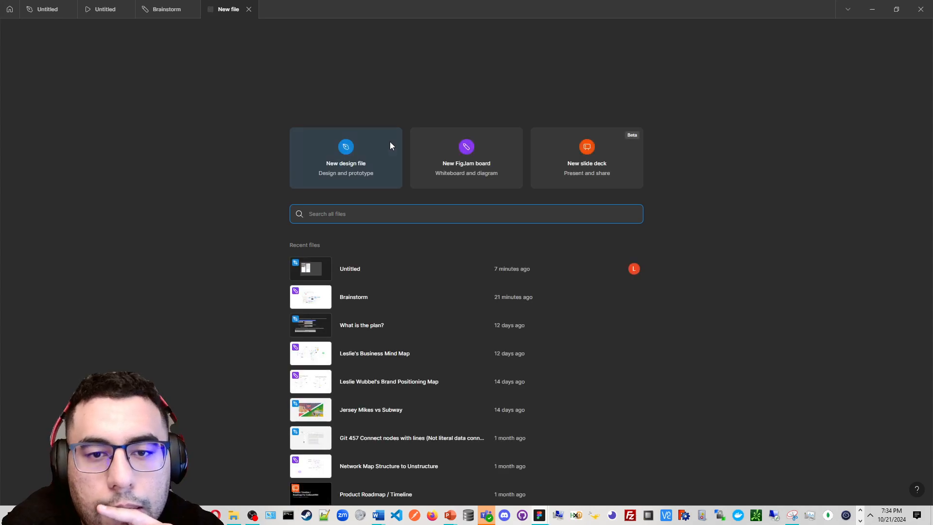
click(48, 3)
click(10, 4)
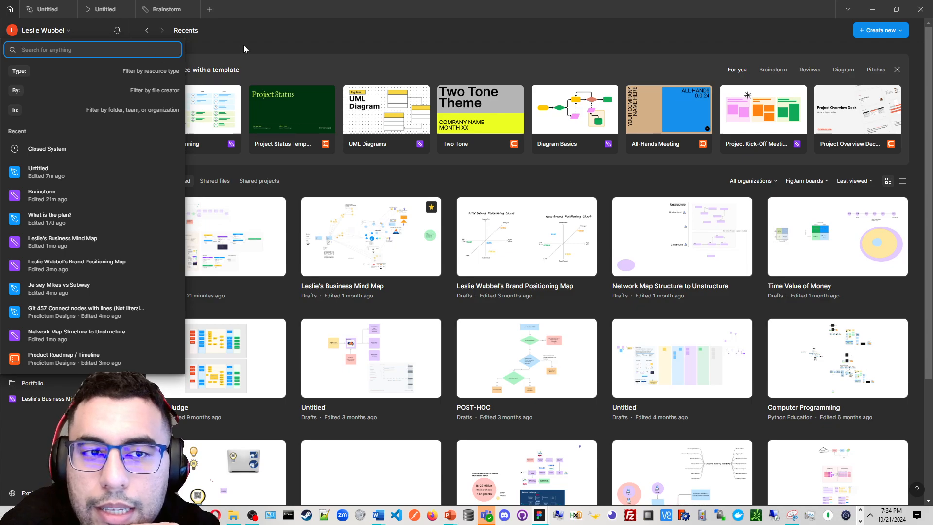
click(321, 57)
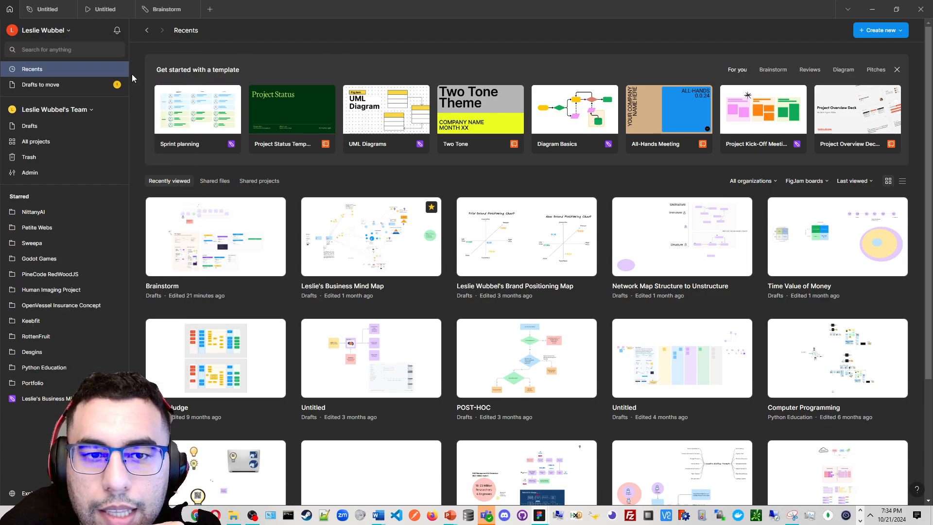
scroll(336, 146, down, 4)
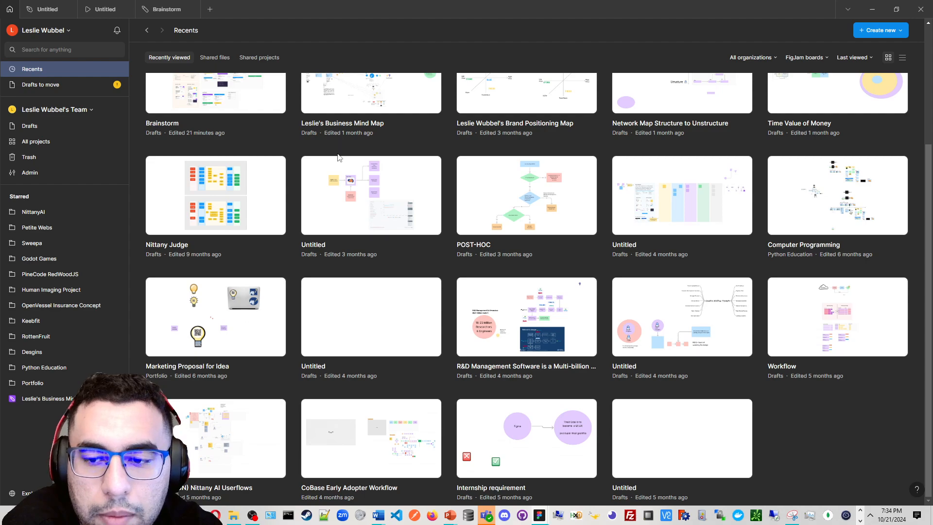
scroll(170, 102, up, 4)
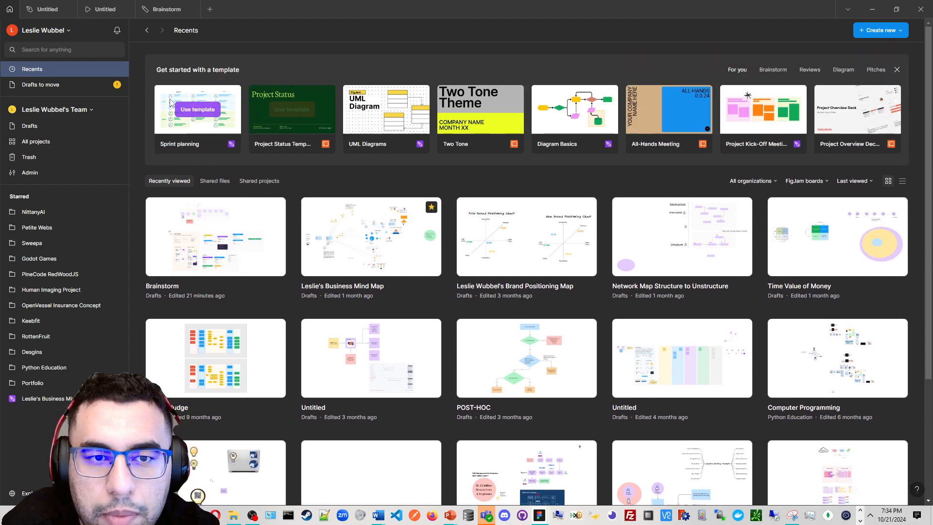
Browse the shared files, shared projects, drafts to move, drafts and all team projects lists
click(225, 181)
click(251, 181)
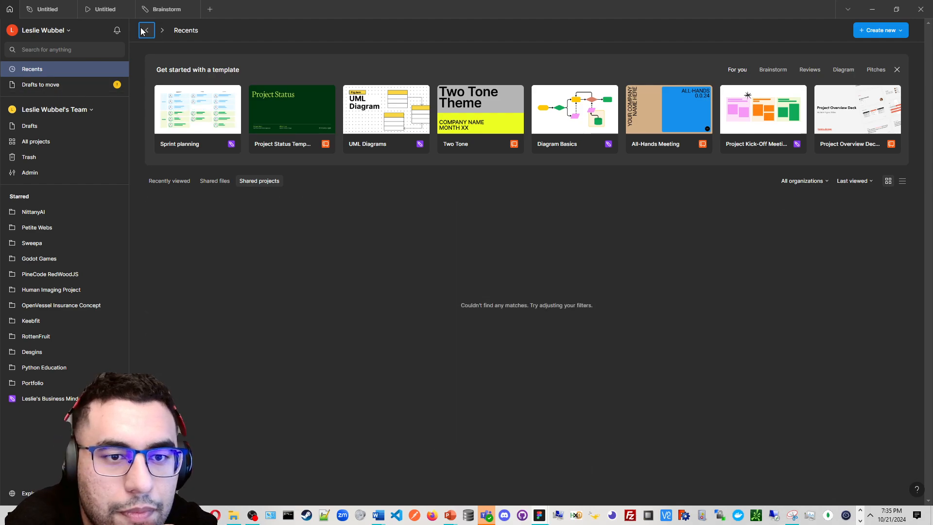
click(57, 84)
click(60, 105)
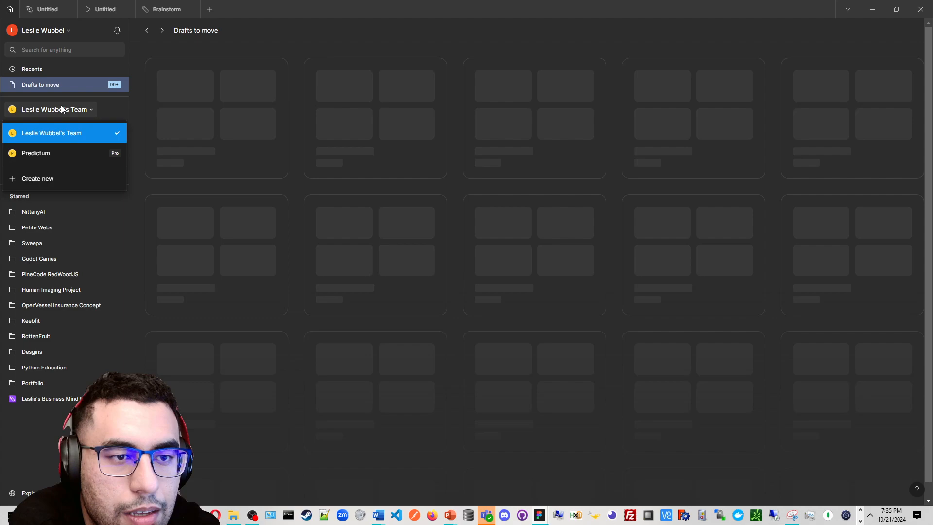
click(76, 111)
click(60, 127)
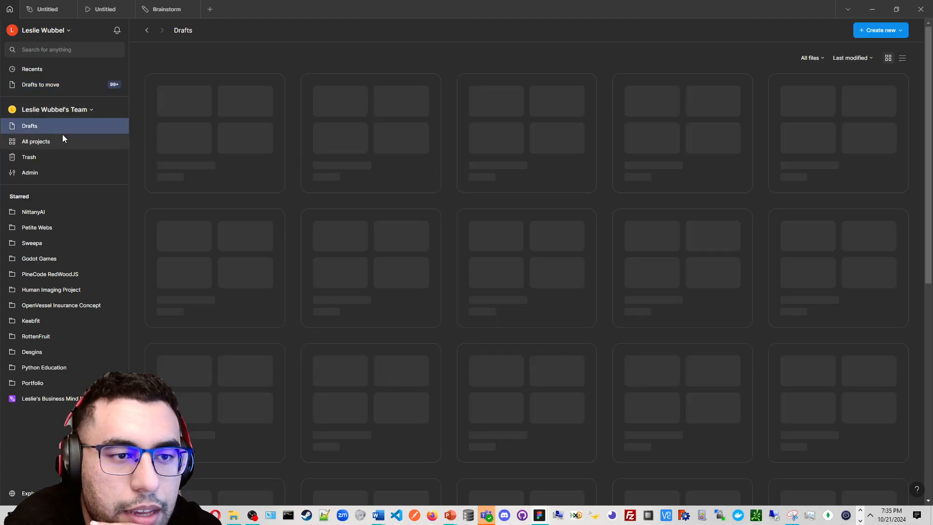
click(48, 136)
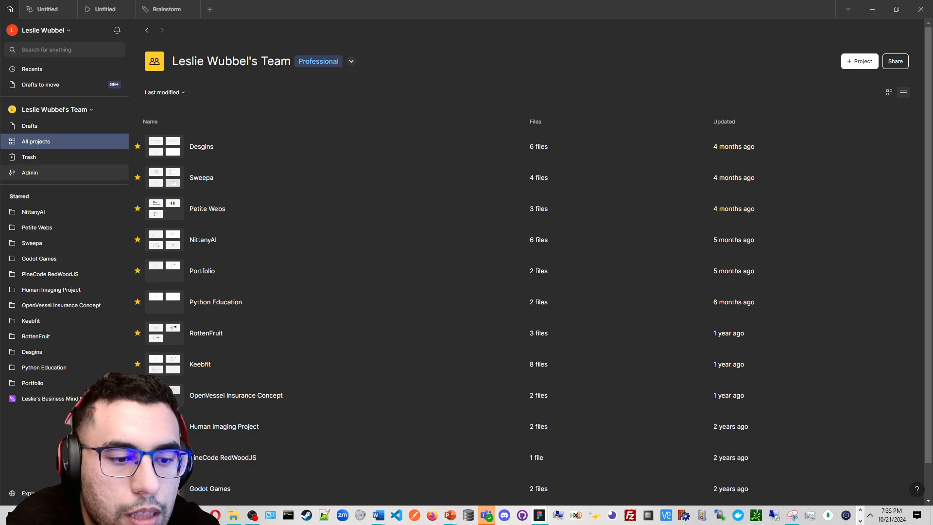
Open the Figma Community page, dismiss the Figma Slides banner, and browse its presentations and design resources
click(24, 492)
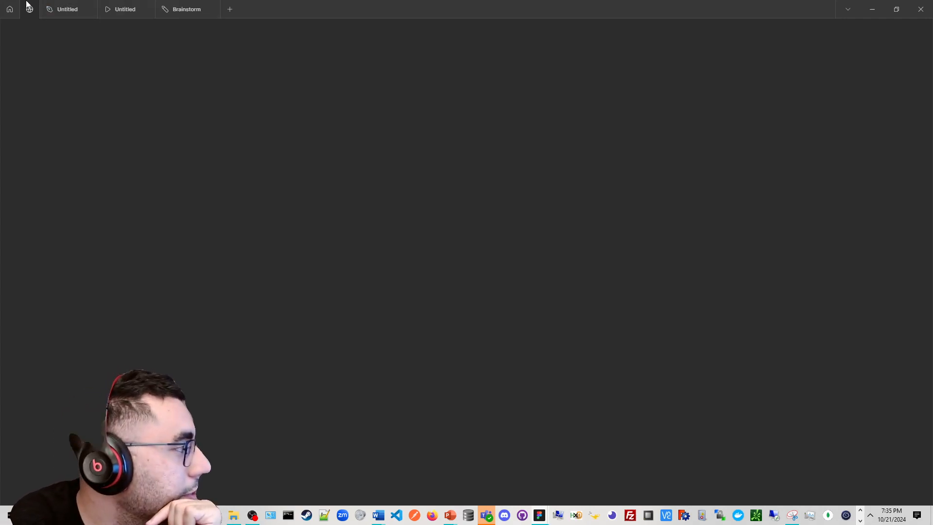
click(10, 6)
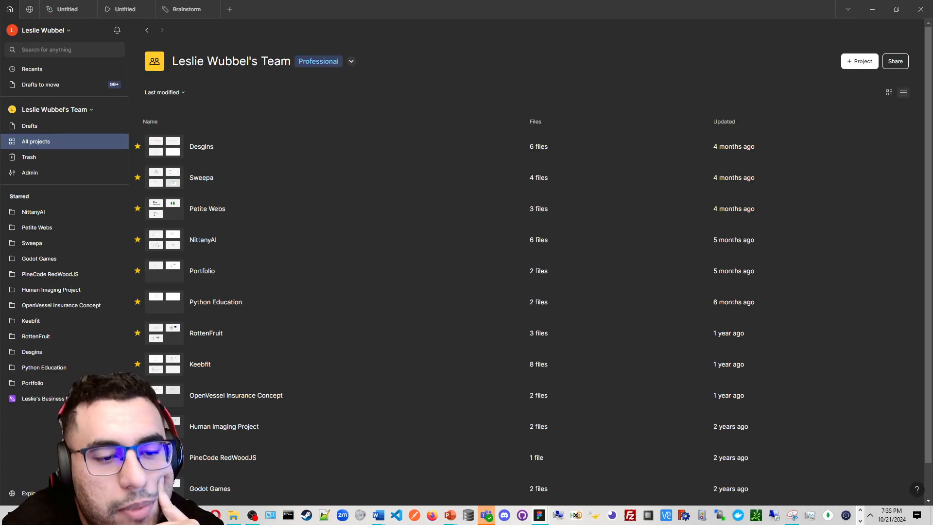
click(30, 9)
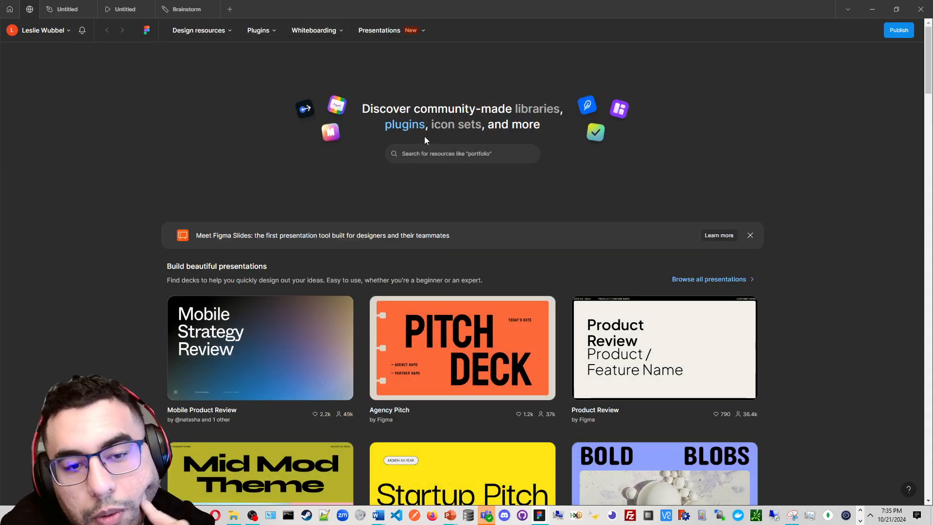
click(751, 235)
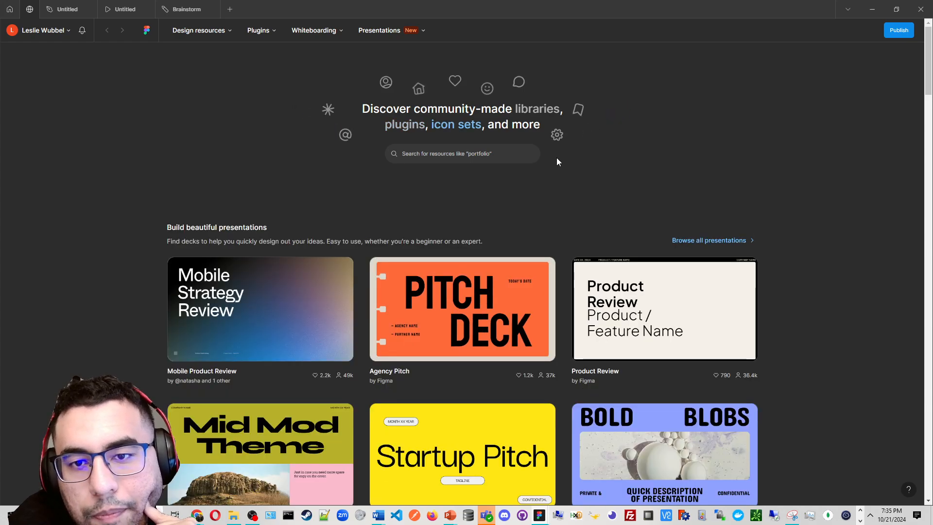
scroll(521, 150, down, 5)
scroll(521, 150, up, 5)
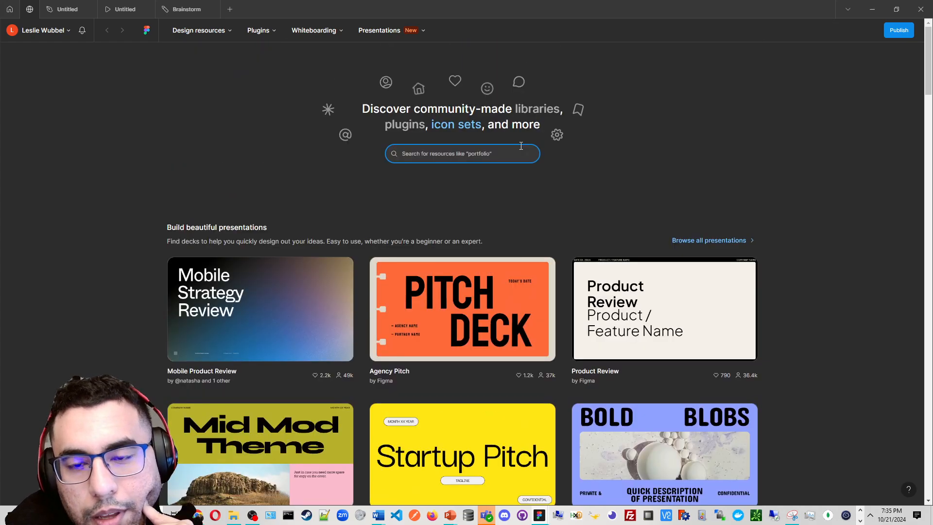
scroll(522, 151, down, 2)
scroll(522, 152, down, 10)
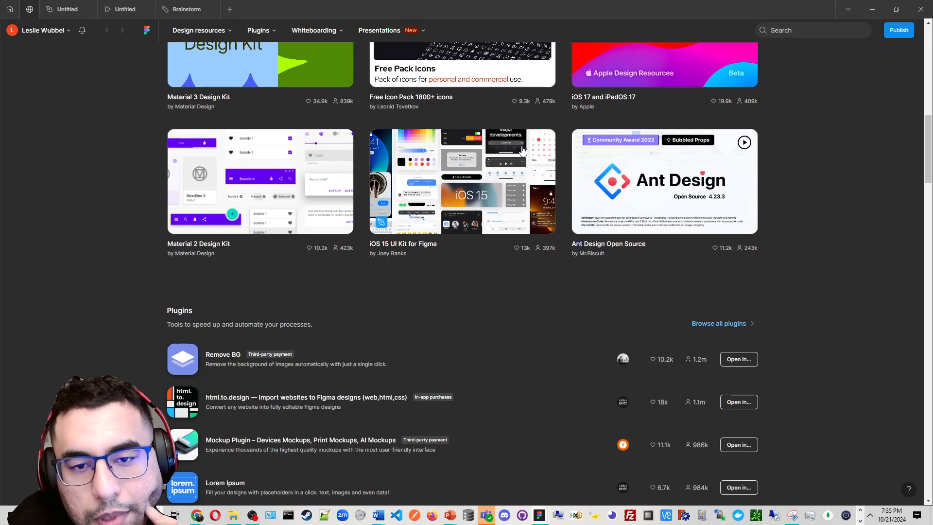
scroll(522, 151, up, 12)
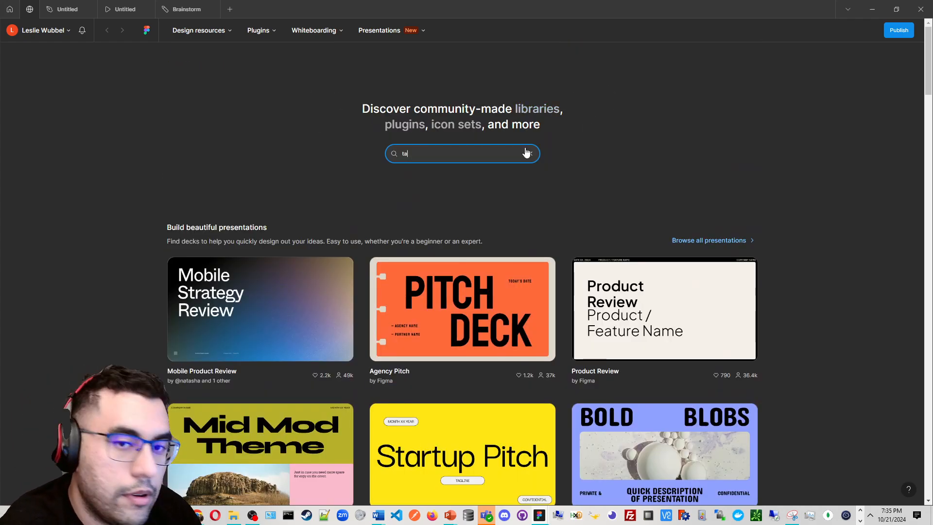
Search the Community for "tail css" and open the Tailwind CSS UI design file in the personal team's drafts
text(il css)
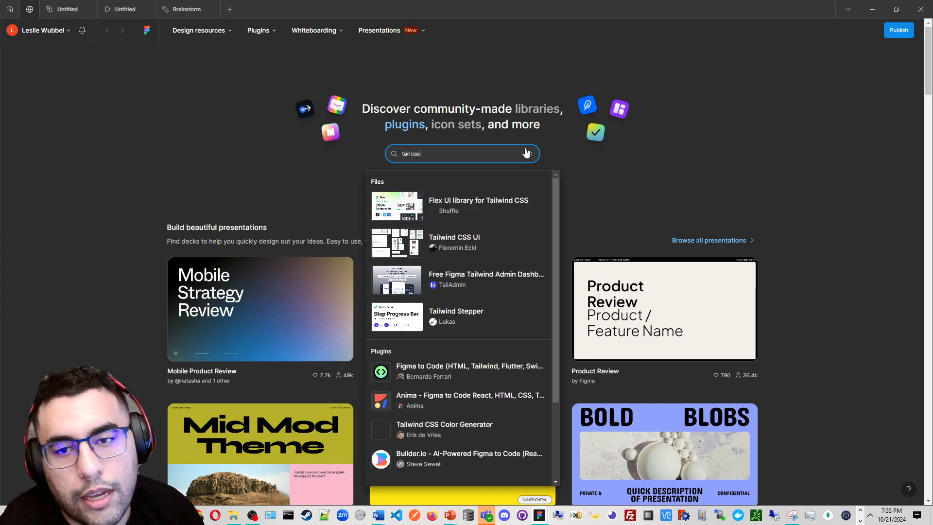
click(497, 243)
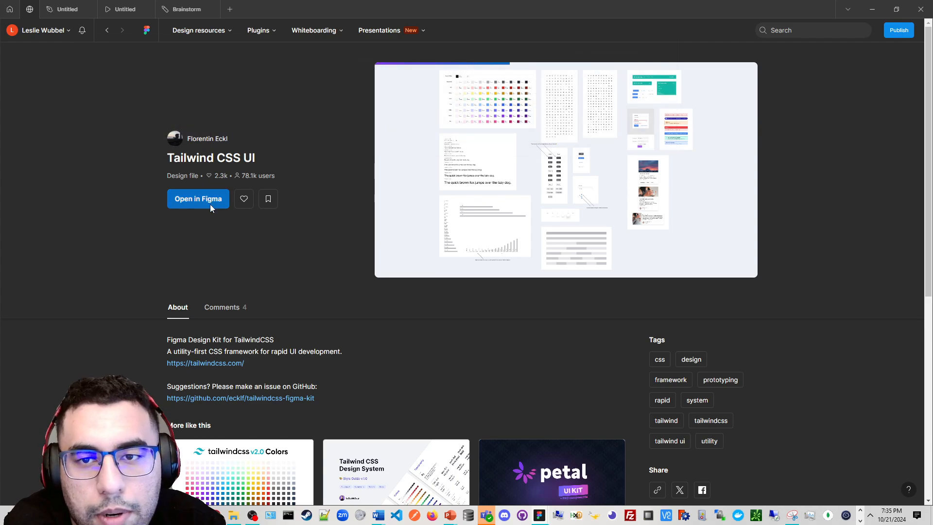
click(210, 203)
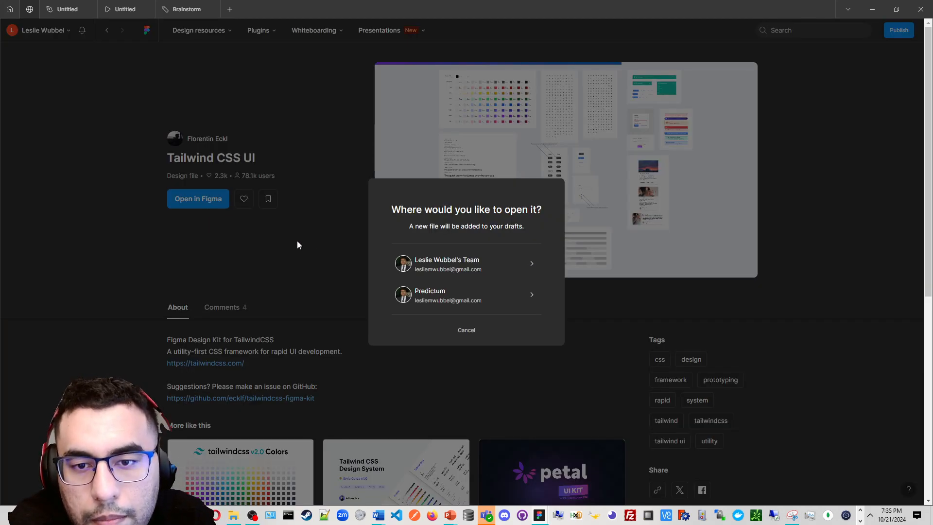
click(488, 267)
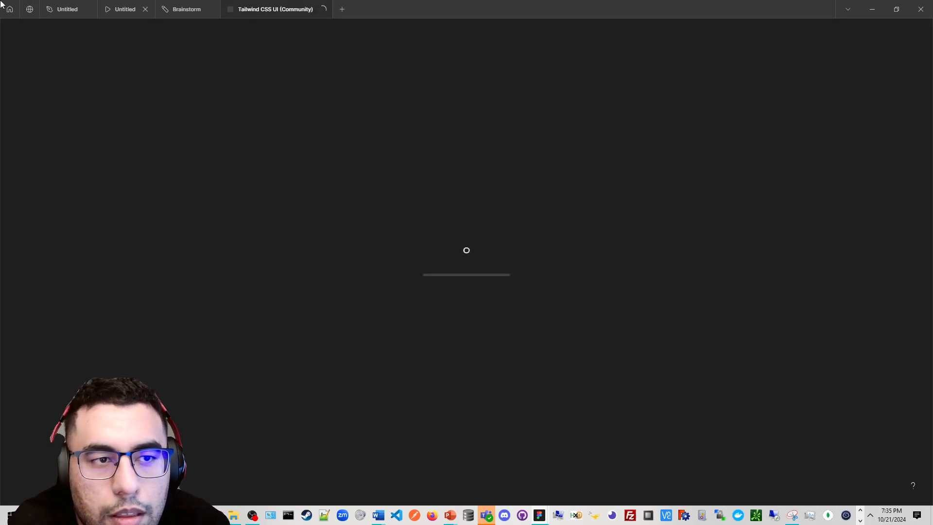
Return to the Community page, browse the design resources, and open the iOS 15 UI Kit for Figma
click(14, 4)
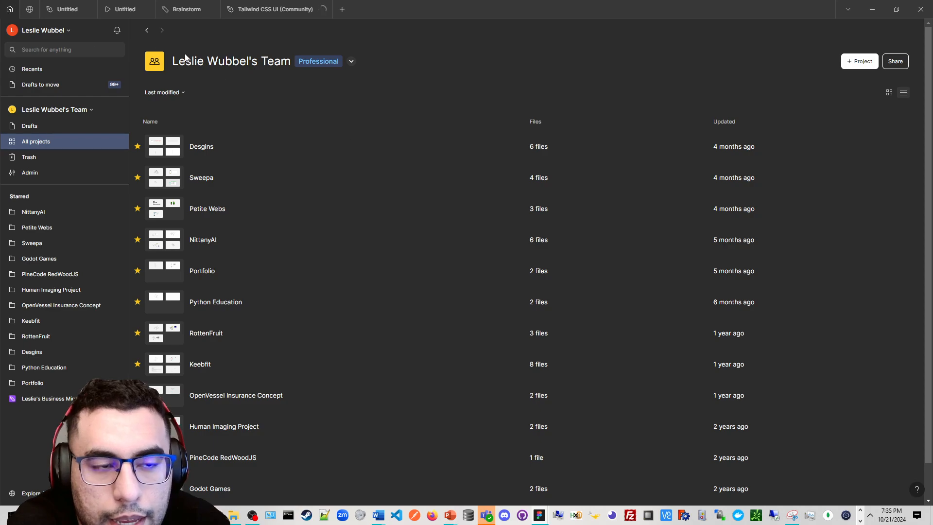
click(30, 9)
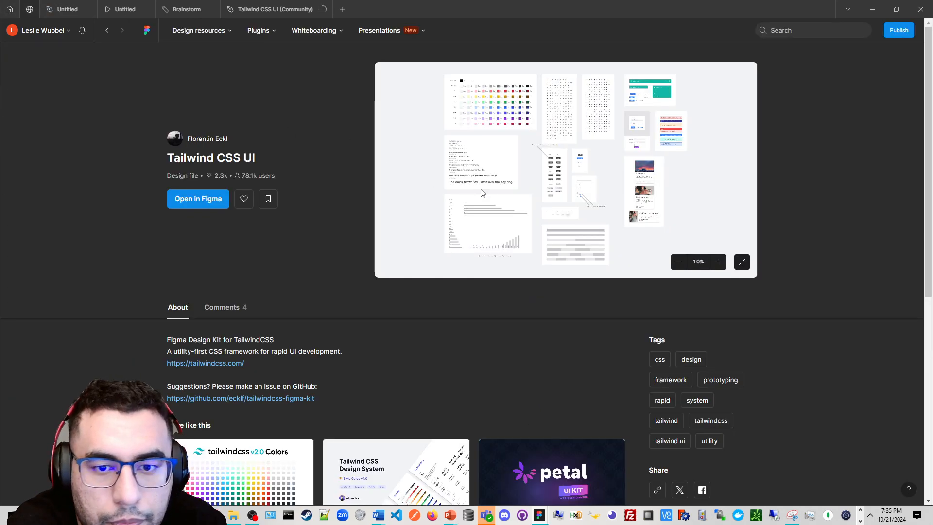
scroll(470, 185, down, 6)
scroll(307, 142, up, 6)
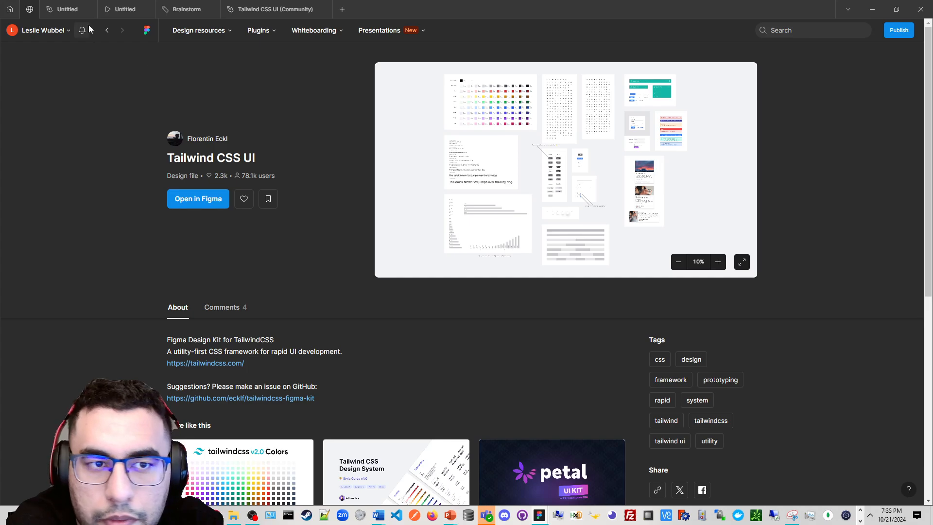
click(106, 31)
scroll(292, 226, down, 8)
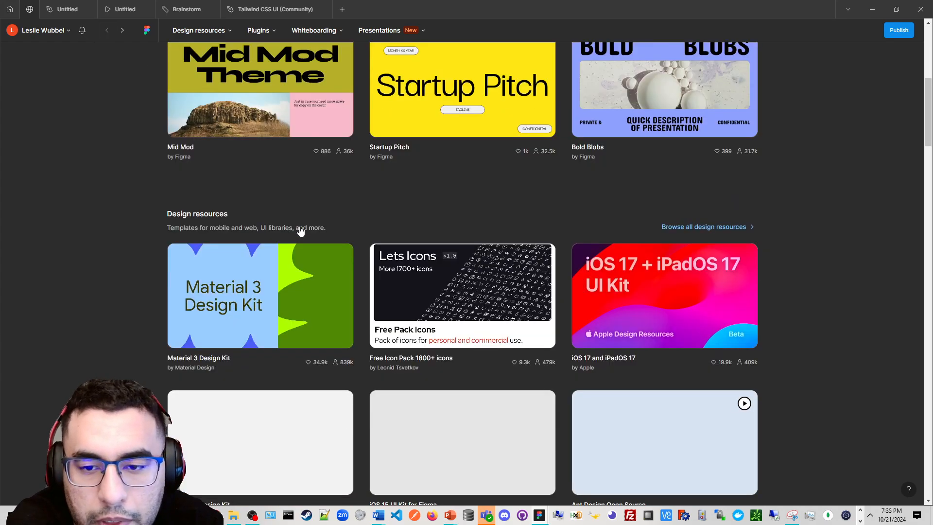
scroll(300, 228, down, 5)
scroll(300, 229, up, 3)
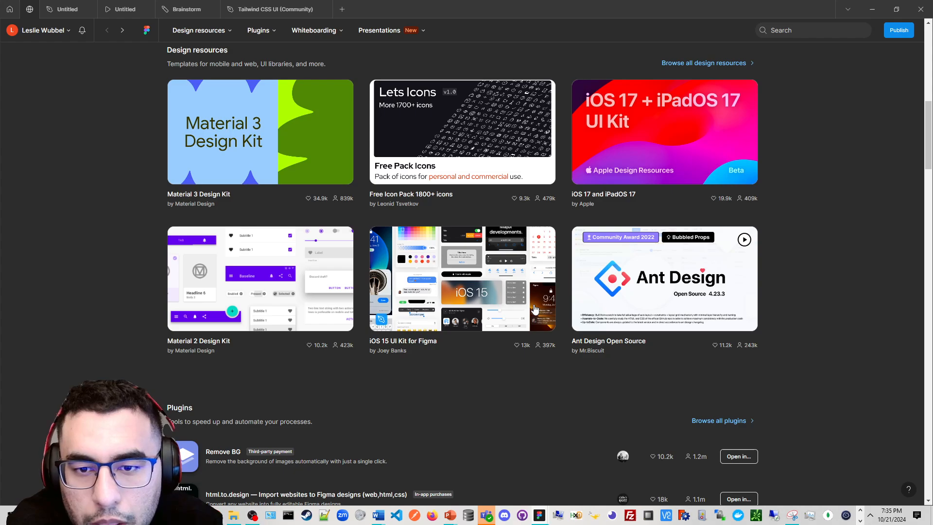
click(476, 297)
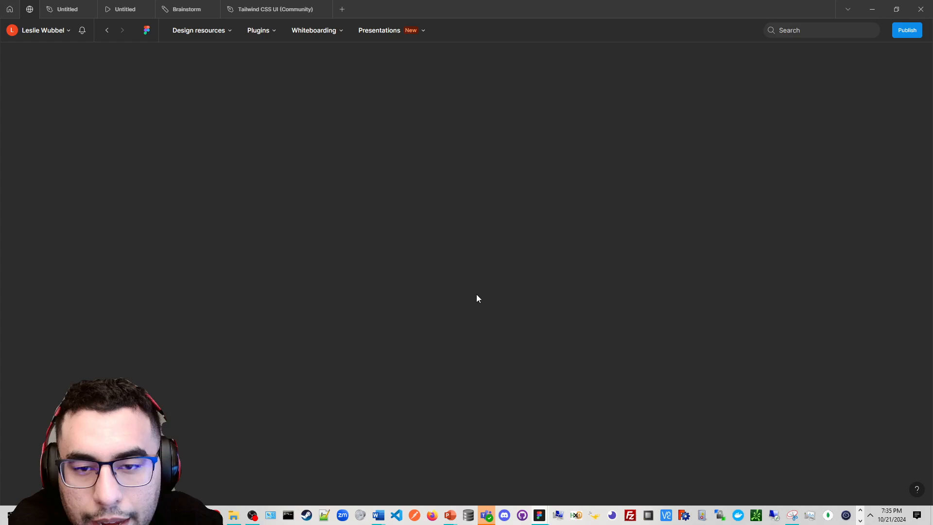
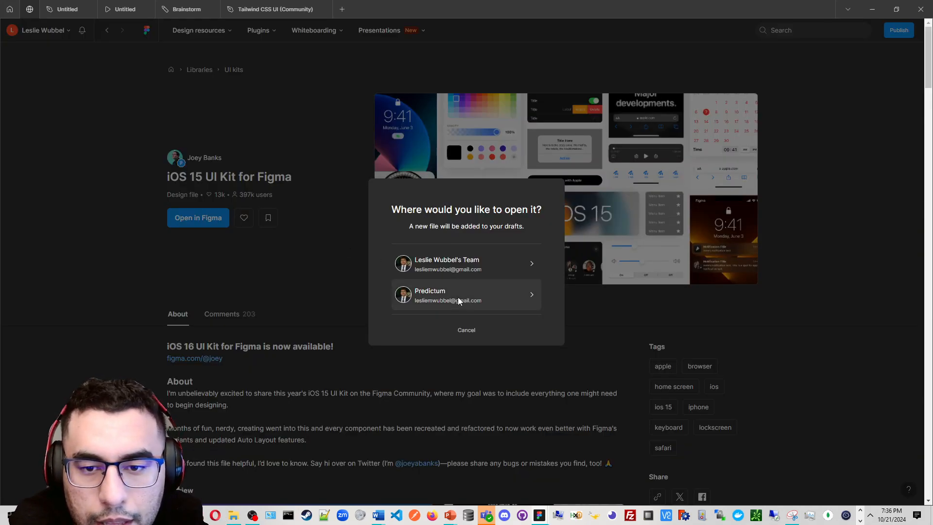
Open the iOS 15 UI Kit in the personal team's drafts and dismiss the new toolbar tip in the Tailwind file
click(491, 267)
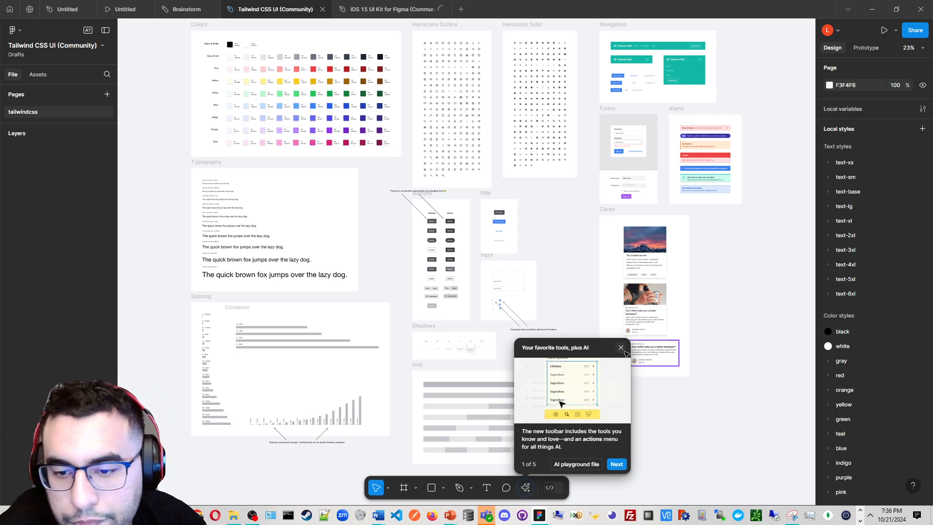
click(620, 347)
Examine the Tailwind CSS UI components, including colors, icons, navigation, forms, alerts and cards
scroll(505, 301, up, 3)
drag(496, 255, 409, 436)
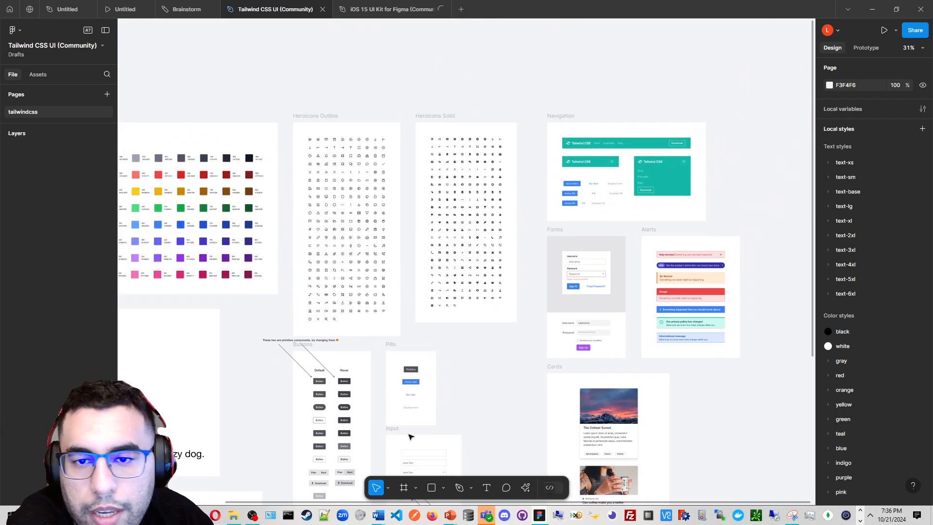
scroll(558, 222, up, 3)
drag(535, 226, 305, 246)
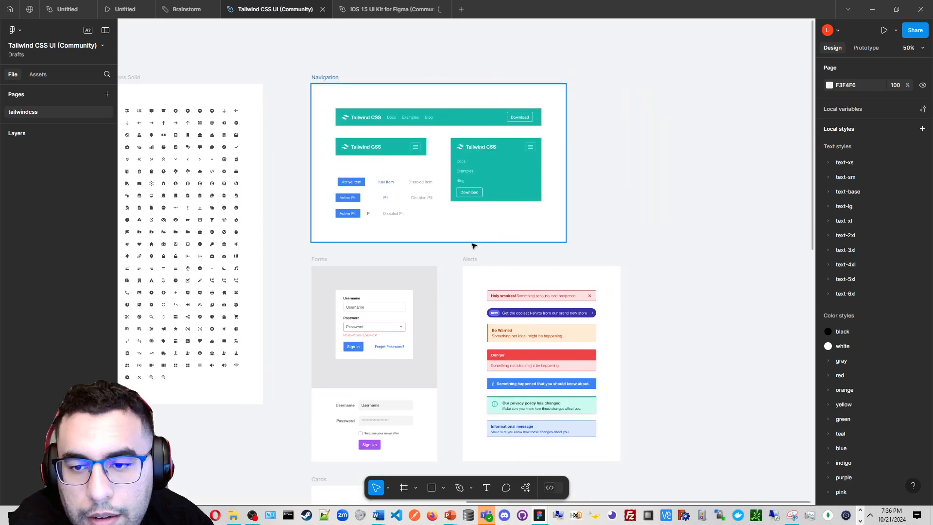
drag(421, 271, 704, 253)
scroll(650, 240, down, 3)
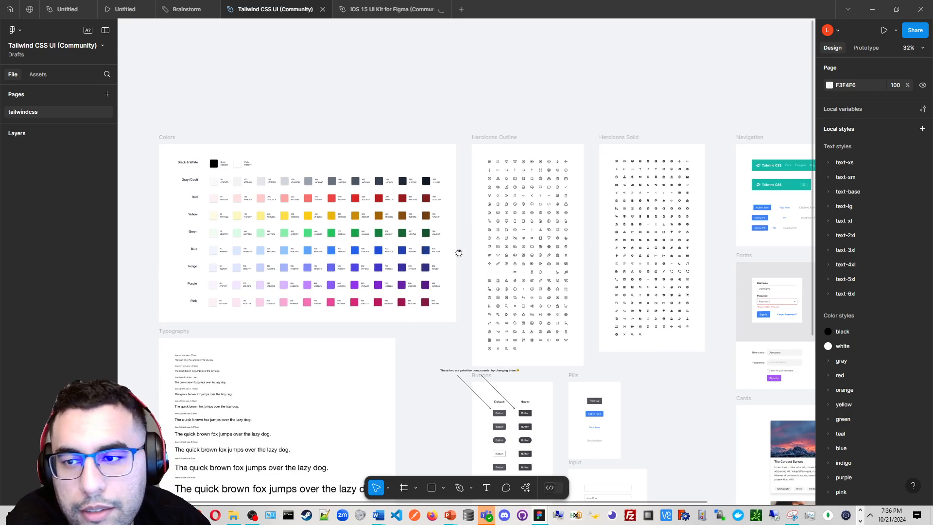
drag(459, 253, 239, 269)
scroll(598, 223, up, 8)
drag(636, 201, 543, 129)
scroll(535, 201, down, 3)
drag(449, 277, 441, 4)
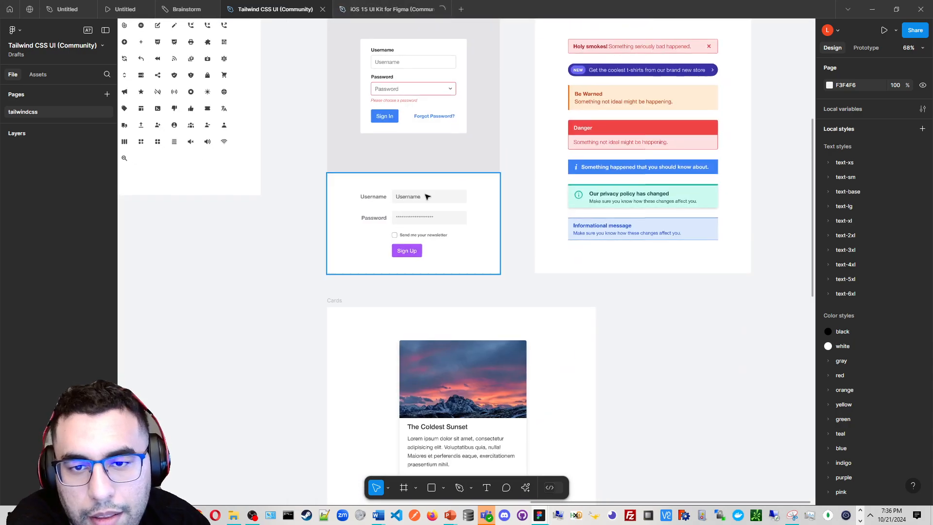
scroll(426, 196, down, 3)
scroll(433, 196, down, 4)
scroll(498, 246, up, 5)
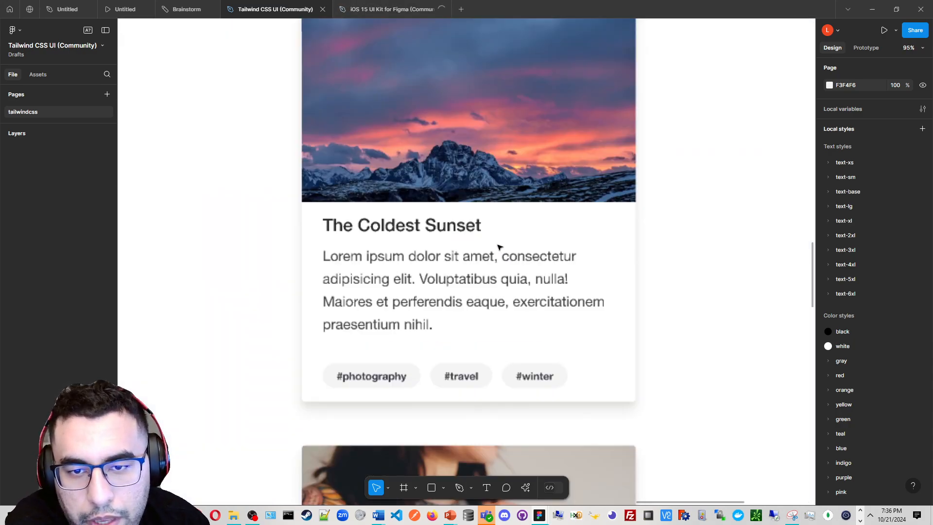
scroll(553, 267, down, 2)
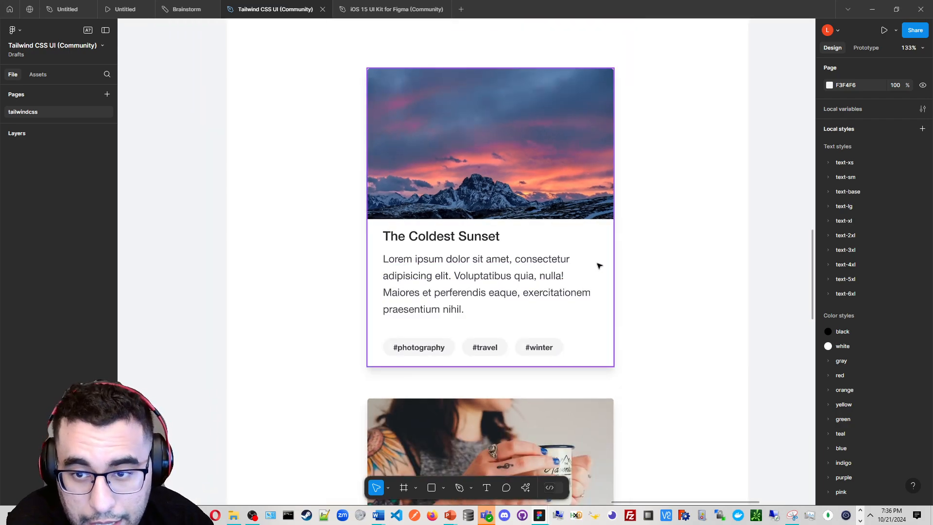
Select and copy the Coldest Sunset card from the Cards section
click(598, 266)
scroll(599, 248, down, 1)
scroll(599, 243, down, 2)
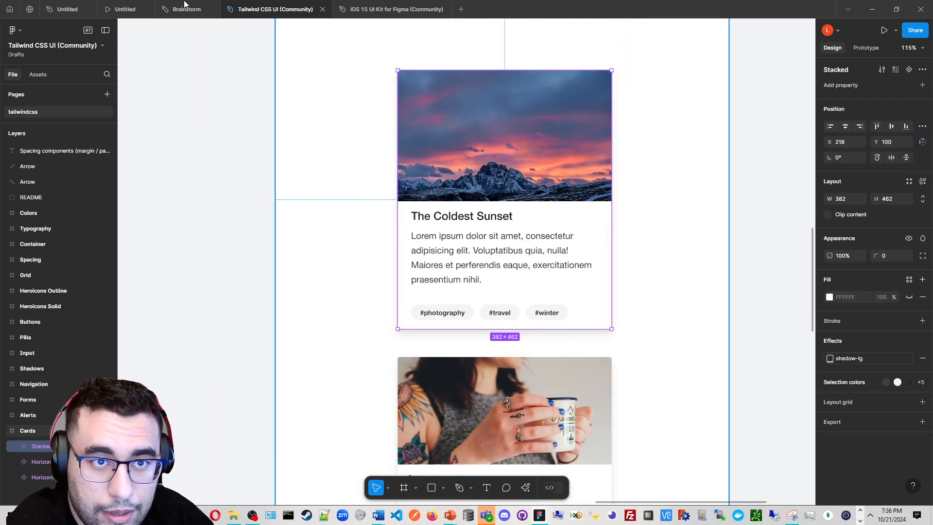
Switch to the sports app design file and paste the Coldest Sunset card into Homepage 1 below the two images
click(182, 9)
click(125, 8)
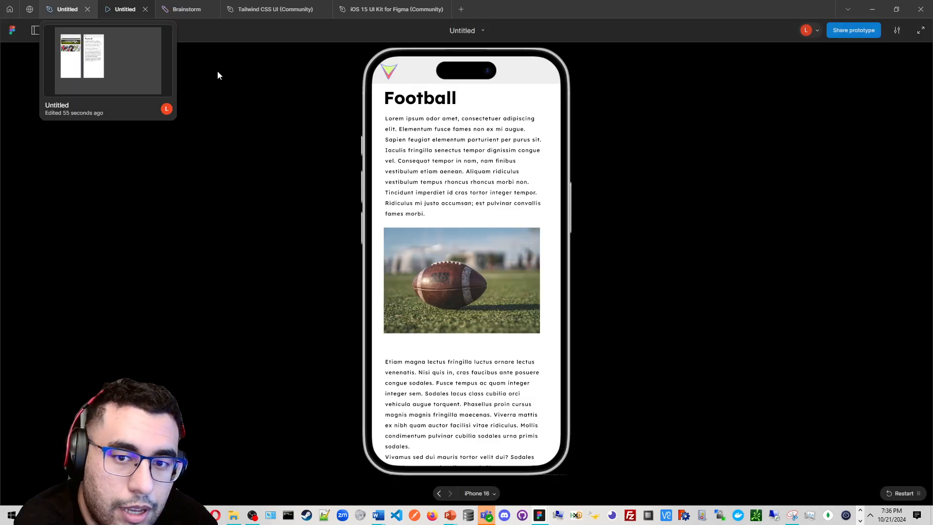
click(67, 8)
scroll(505, 210, down, 3)
scroll(463, 203, up, 4)
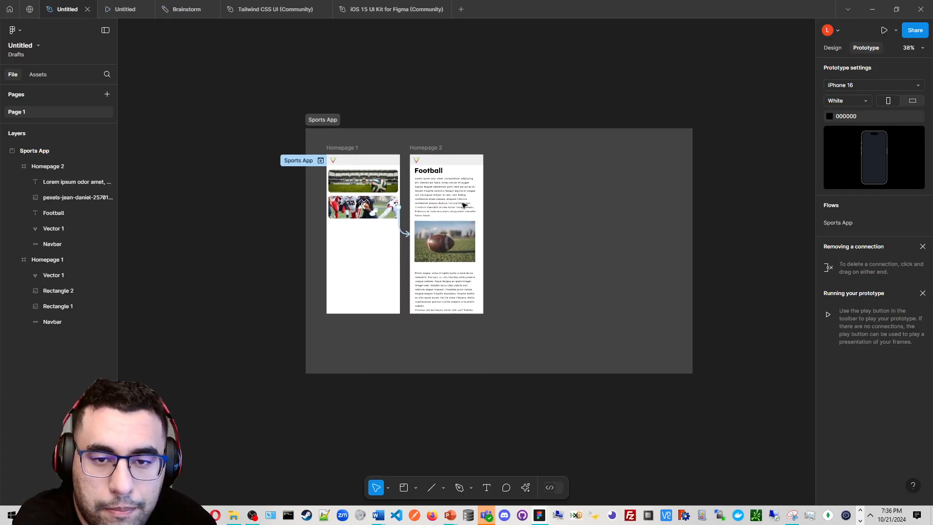
scroll(525, 217, up, 2)
key(ctrl+v)
scroll(521, 218, down, 4)
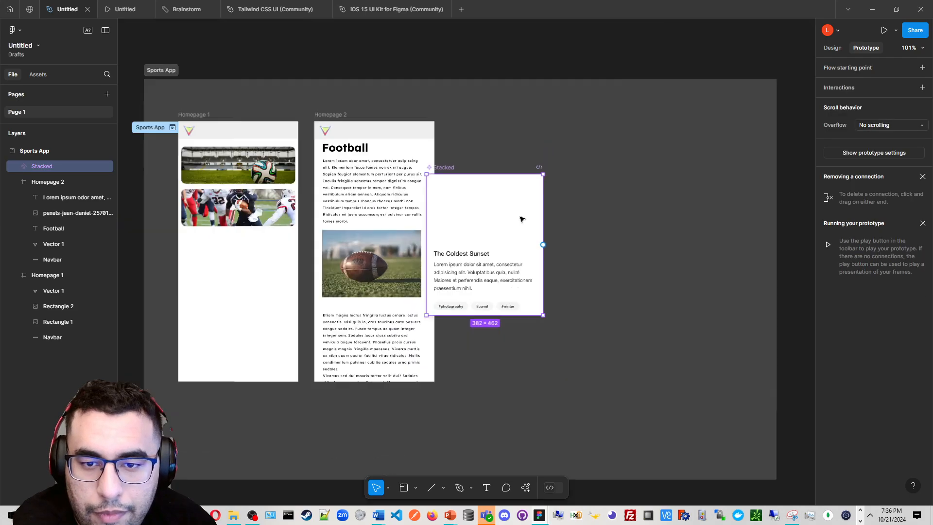
drag(455, 245, 318, 277)
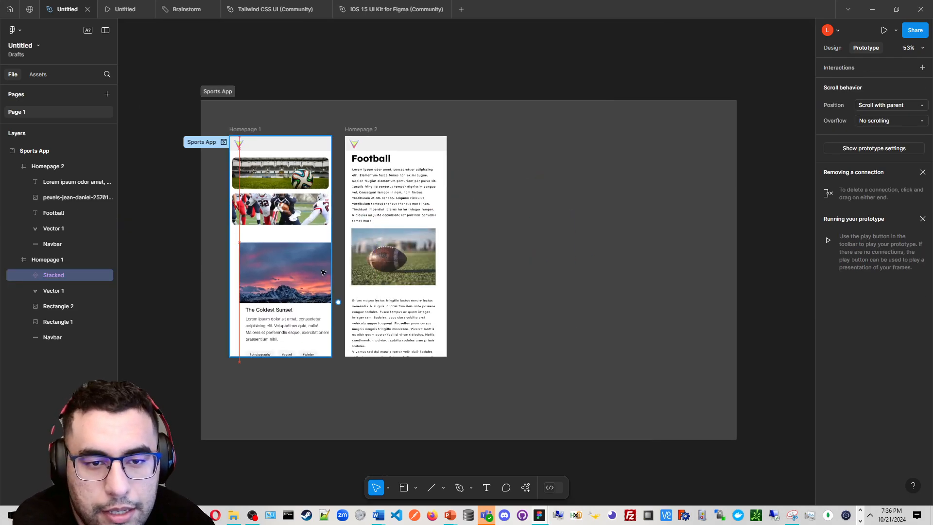
scroll(318, 277, up, 2)
scroll(338, 343, up, 4)
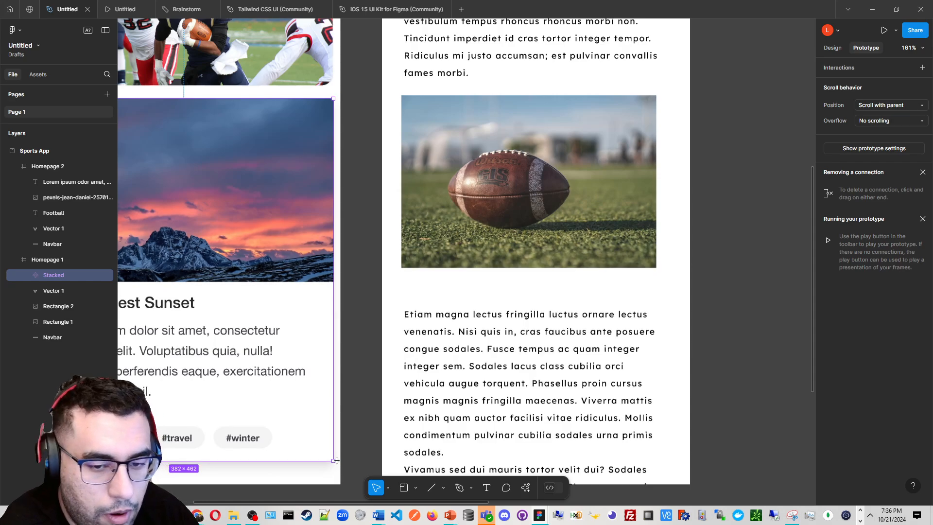
key(l)
key(v)
scroll(334, 461, down, 3)
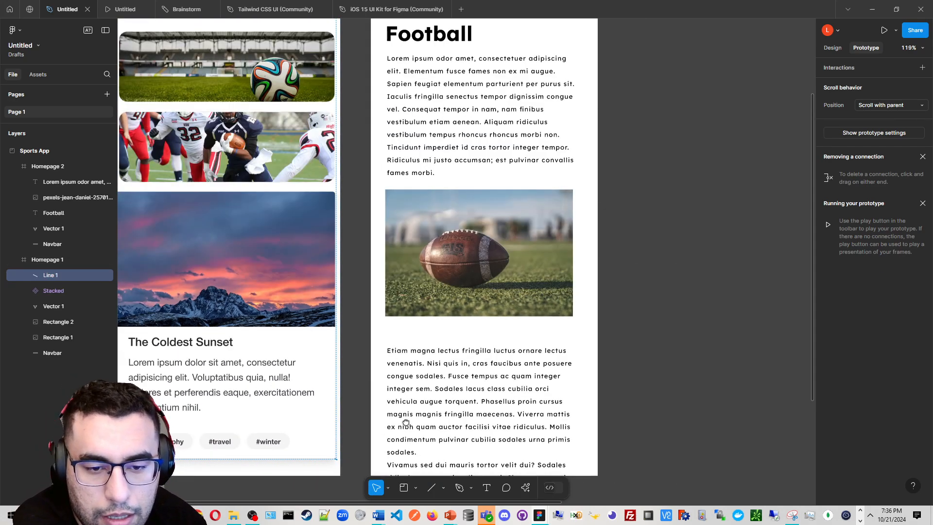
scroll(406, 436, up, 1)
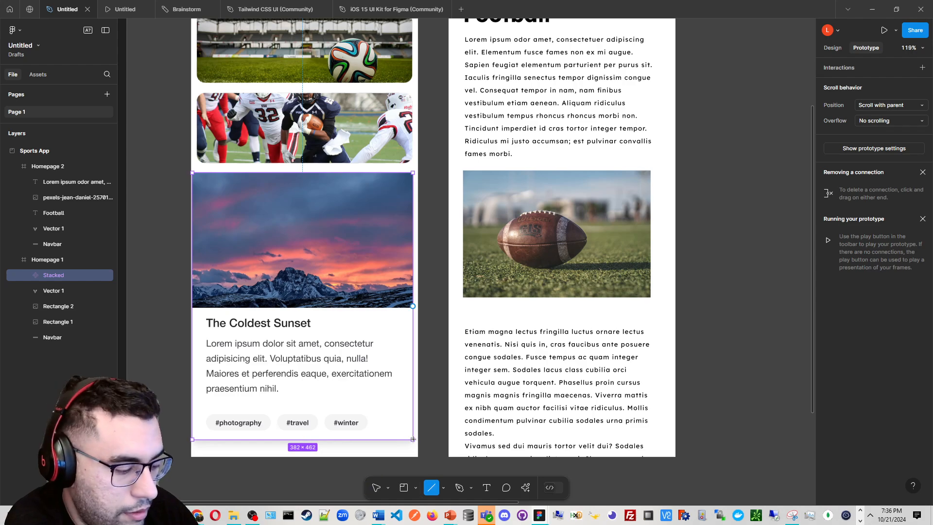
Scale the pasted card proportionally with the Scale tool to about 357 × 431 so it fits inside Homepage 1
key(k)
drag(412, 439, 354, 359)
drag(353, 324, 318, 327)
drag(355, 369, 391, 365)
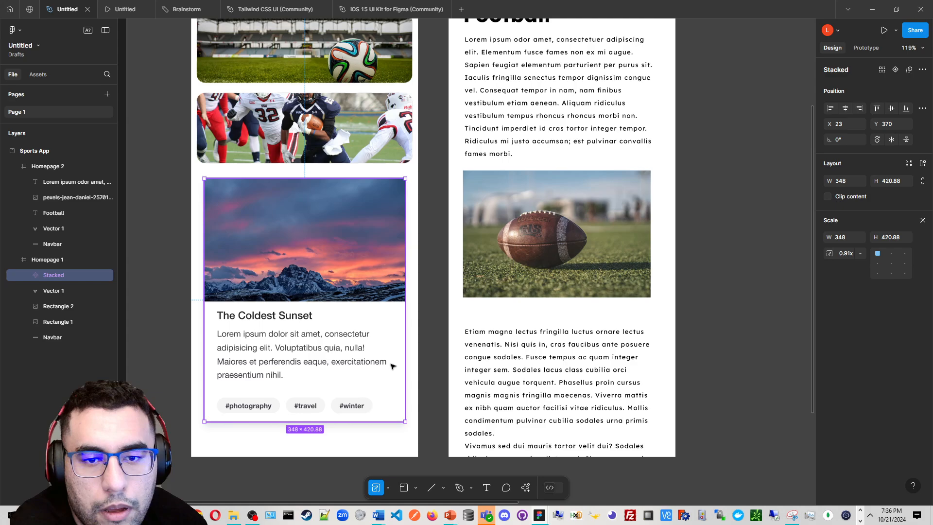
scroll(334, 324, up, 2)
drag(306, 314, 351, 285)
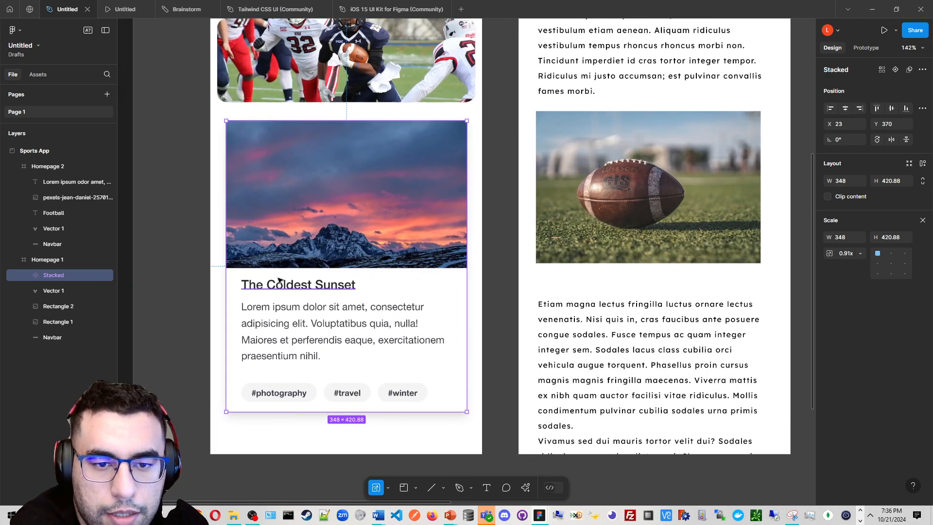
scroll(255, 219, up, 3)
scroll(291, 272, left, 1)
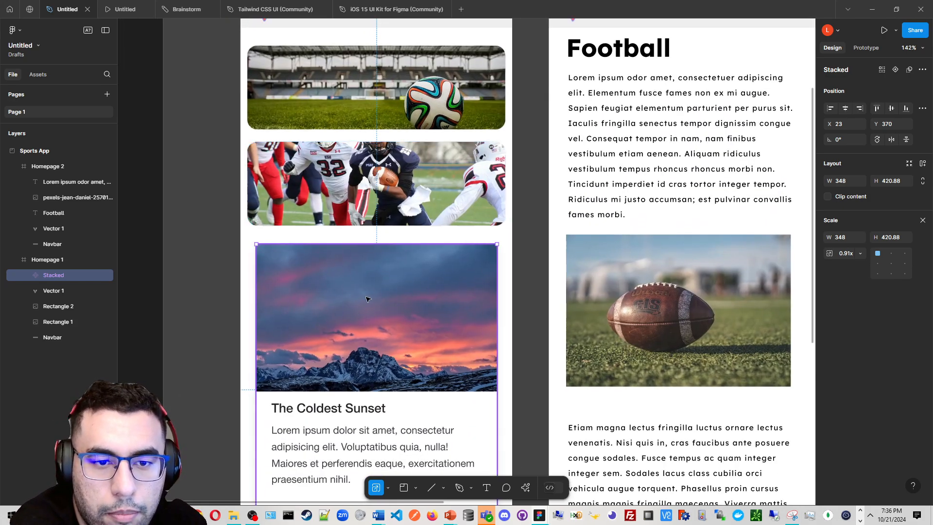
drag(255, 239, 252, 238)
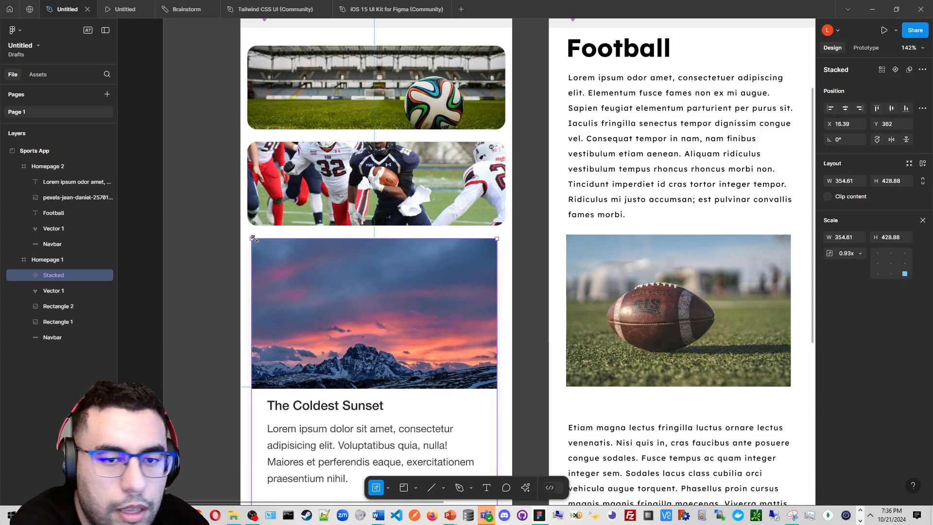
click(323, 197)
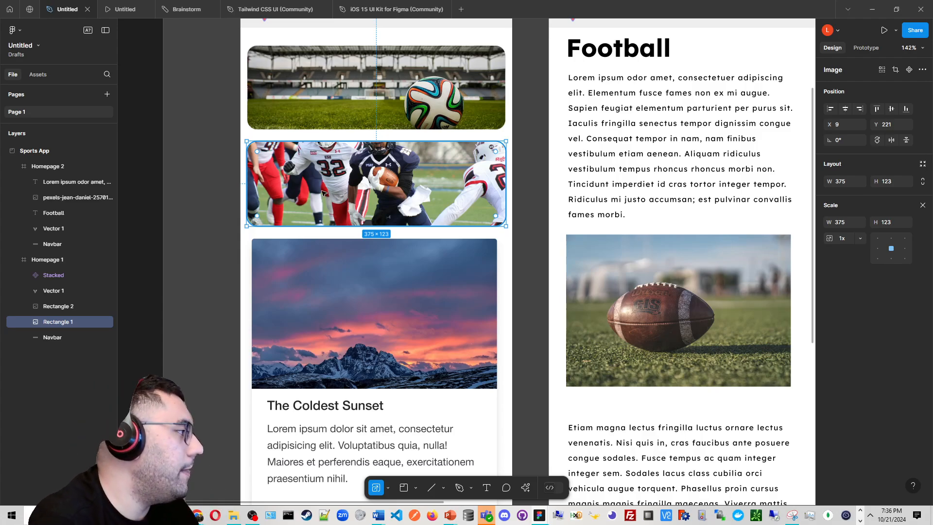
click(493, 244)
drag(496, 239, 499, 237)
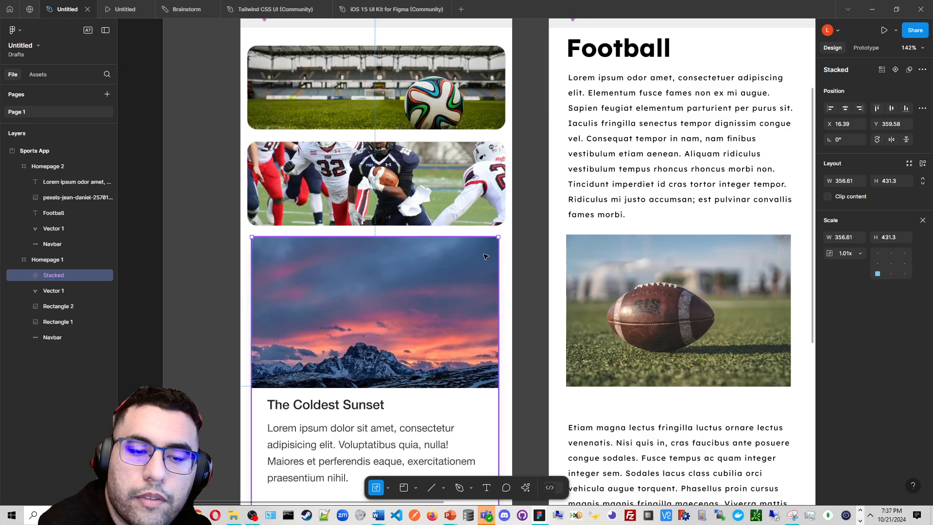
Inspect the card's edges and alignment against the football images above it
click(378, 146)
key(shift+2)
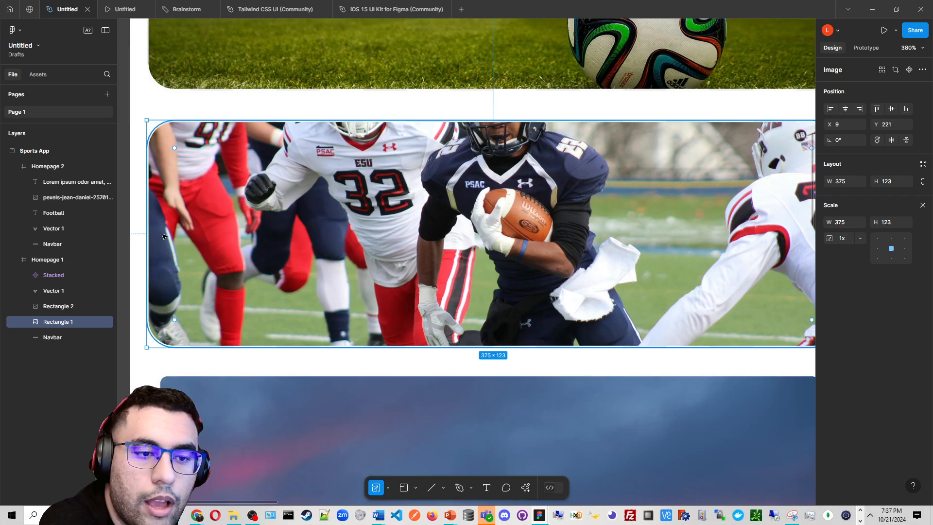
scroll(164, 236, down, 5)
scroll(192, 296, down, 2)
click(238, 266)
scroll(255, 251, down, 1)
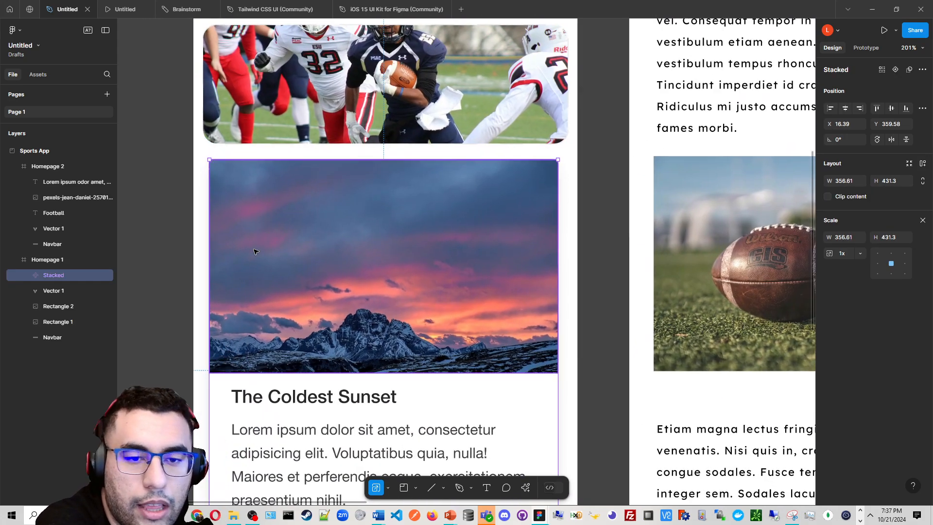
scroll(254, 252, down, 3)
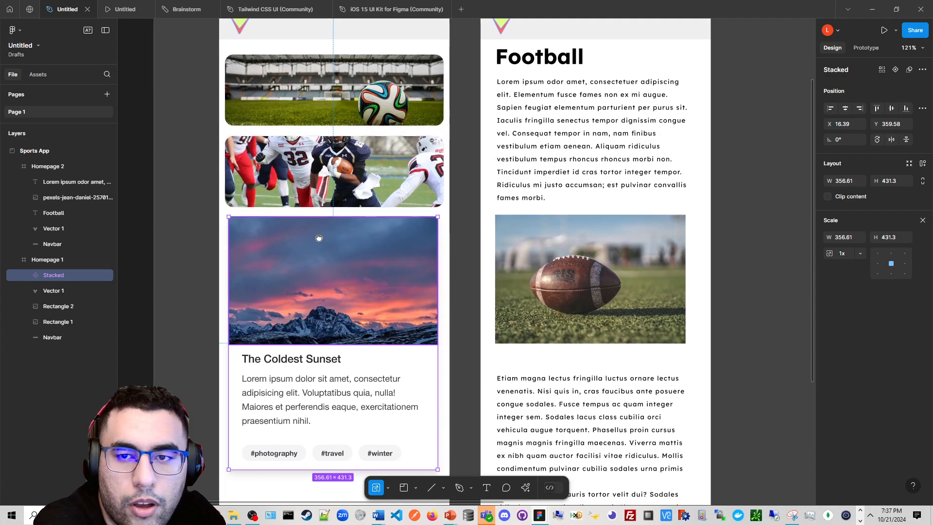
scroll(318, 238, right, 10)
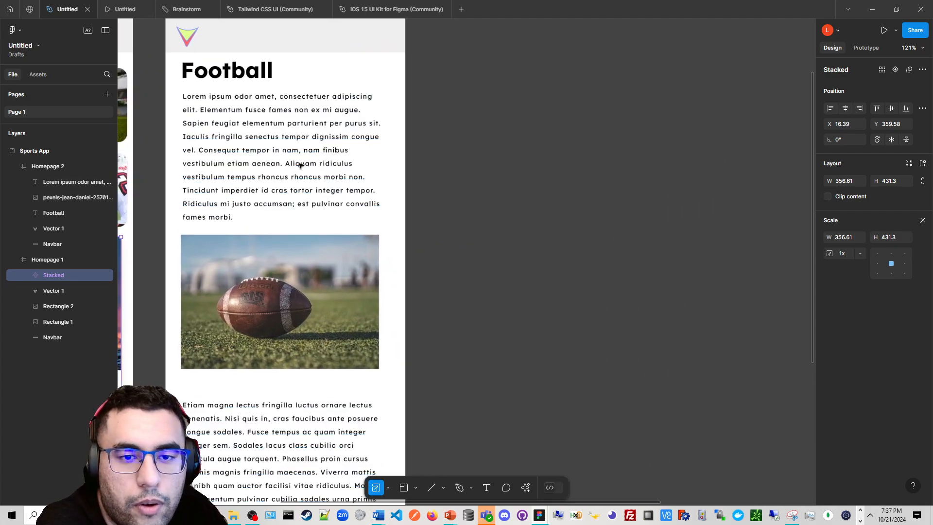
Group the Football title, body text and football image on Homepage 2
scroll(301, 165, up, 1)
drag(300, 165, 346, 191)
click(320, 173)
drag(286, 101, 333, 113)
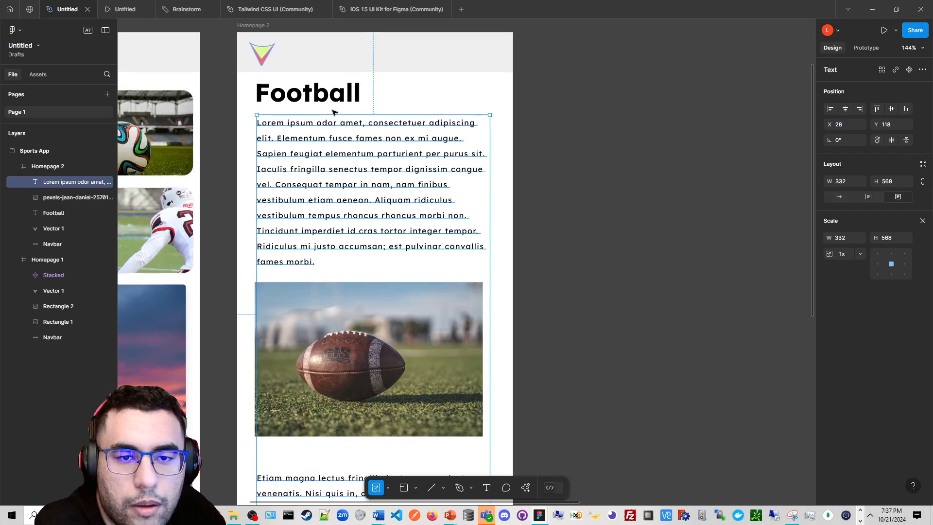
shift+click(331, 100)
scroll(349, 218, down, 3)
scroll(359, 251, left, 1)
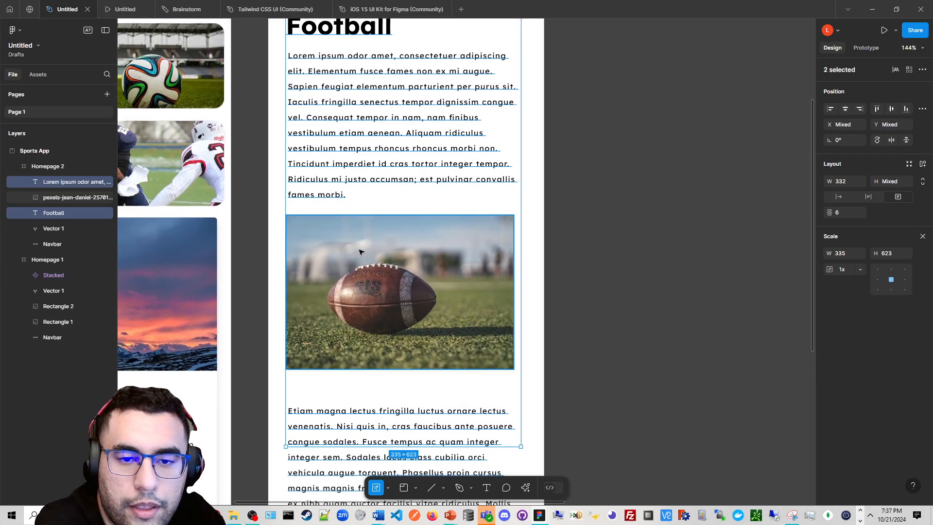
shift+click(360, 251)
scroll(360, 252, down, 3)
scroll(383, 178, up, 1)
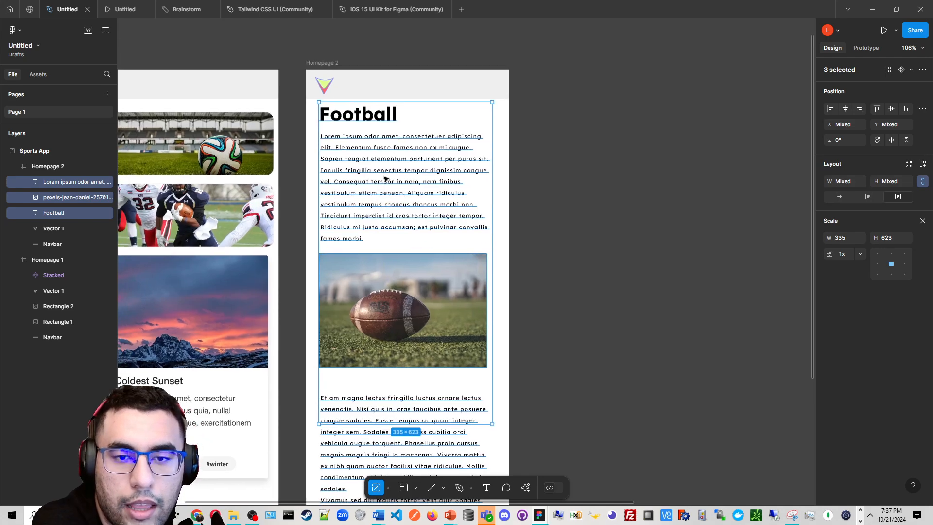
right_click(384, 153)
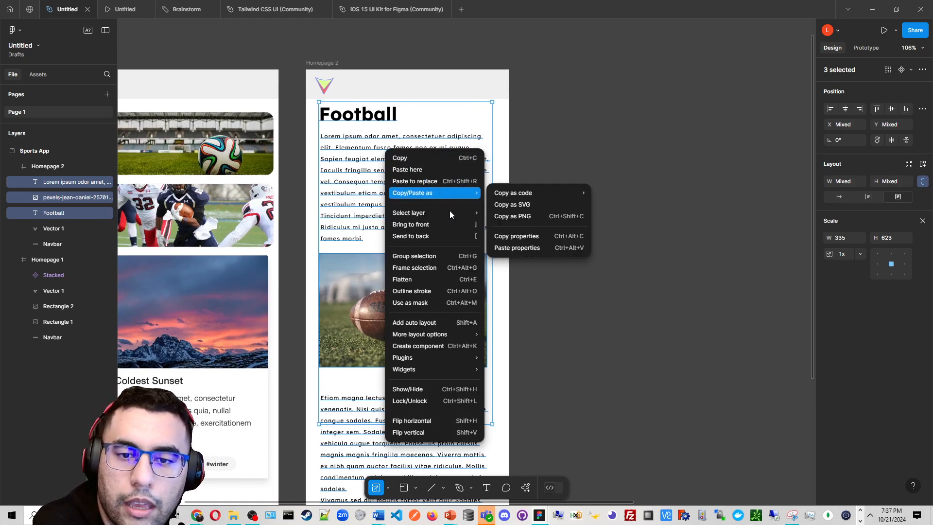
click(464, 256)
scroll(493, 270, down, 3)
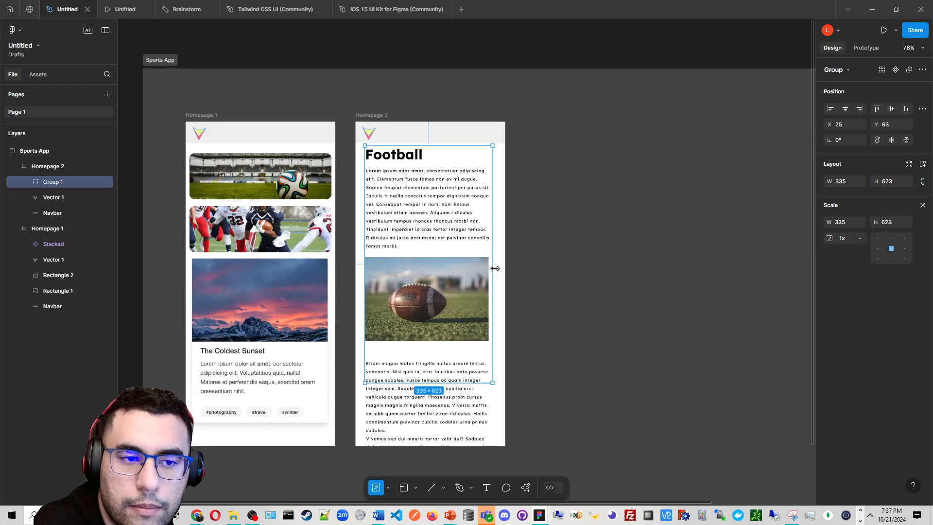
scroll(486, 265, up, 5)
click(527, 260)
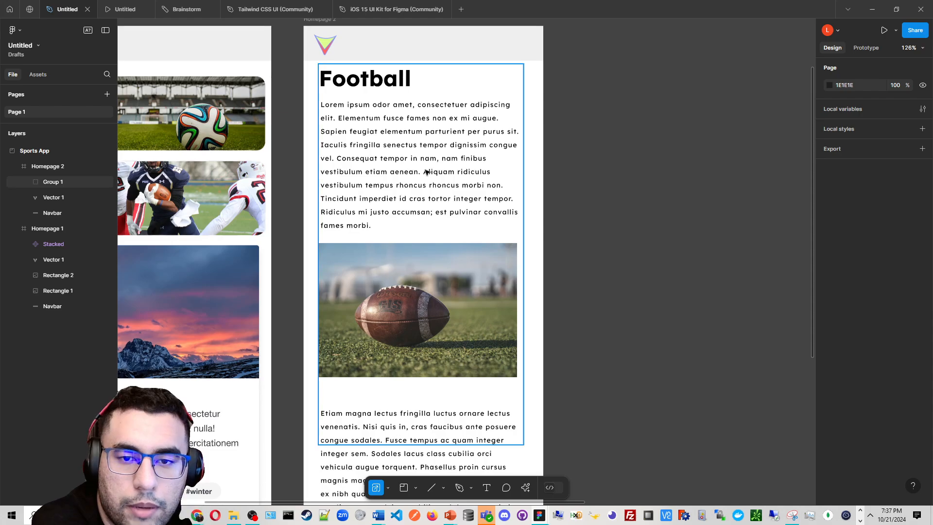
drag(426, 172, 473, 213)
drag(624, 280, 432, 229)
key(ctrl+z)
click(454, 203)
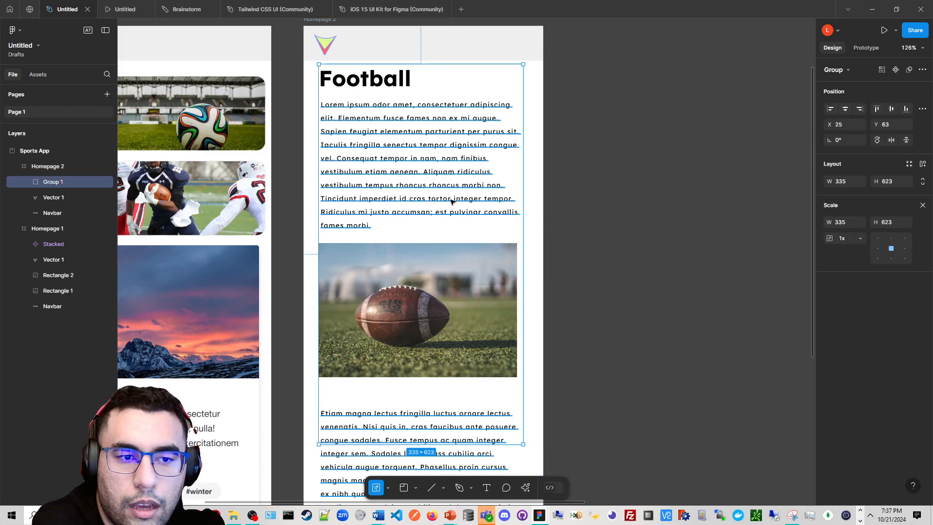
right_click(449, 200)
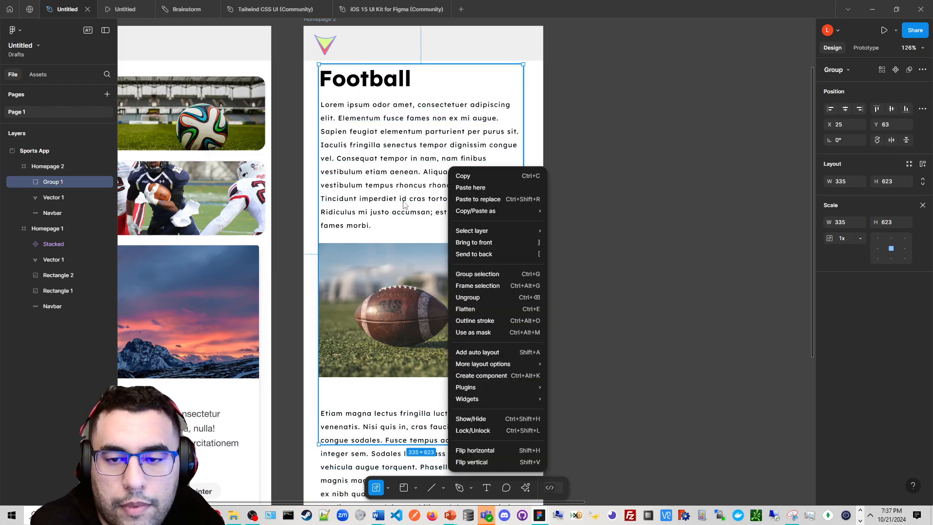
click(403, 204)
scroll(369, 335, up, 6)
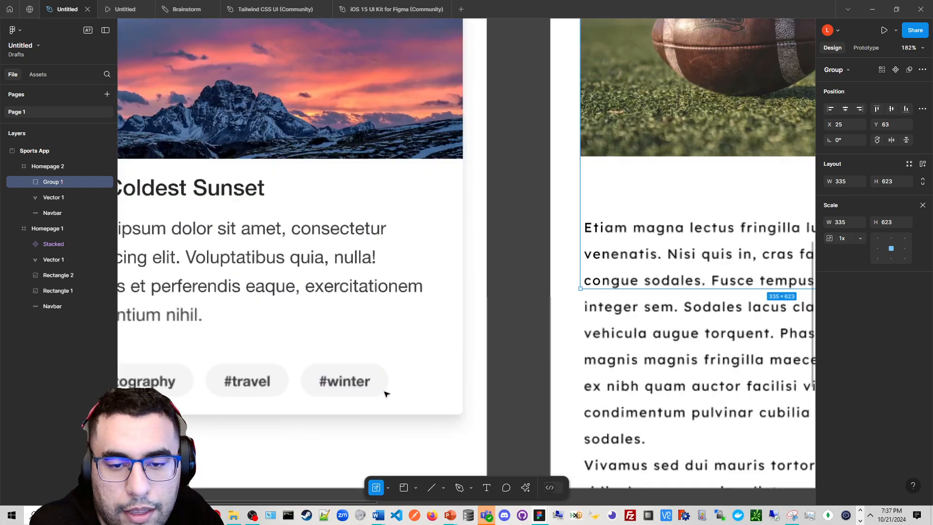
Duplicate the #winter tag button out of the card onto the canvas below Homepage 1, deleting the stray copied tag row
scroll(385, 393, up, 5)
click(382, 386)
double_click(382, 389)
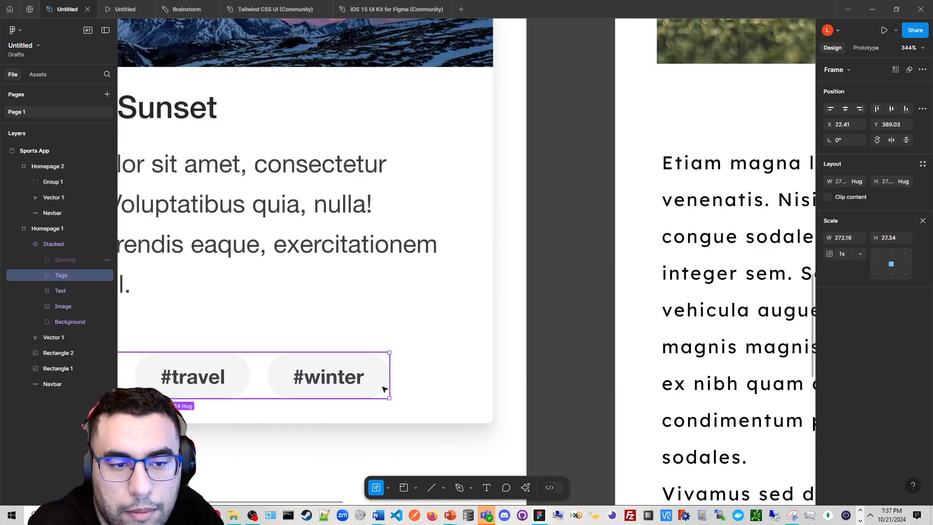
scroll(382, 389, down, 3)
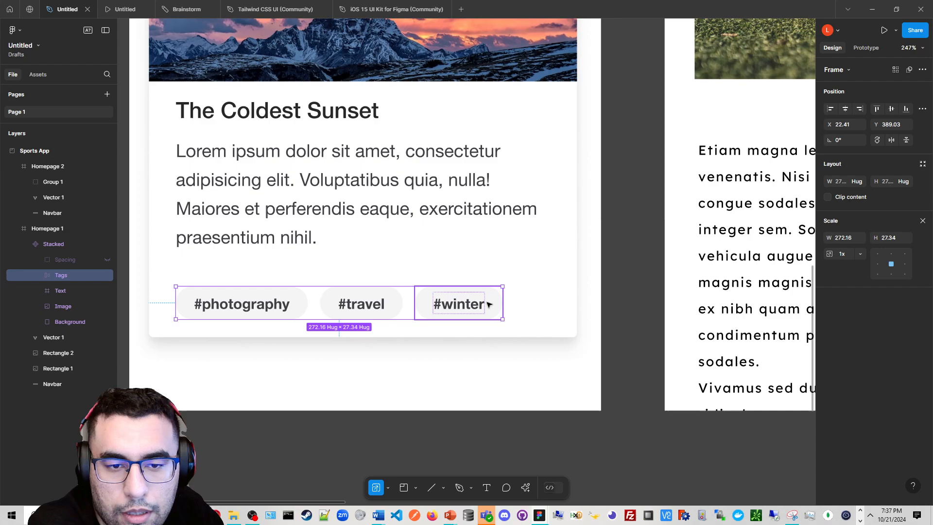
drag(490, 304, 669, 381)
click(491, 377)
scroll(503, 382, up, 5)
scroll(669, 382, down, 2)
scroll(593, 277, down, 2)
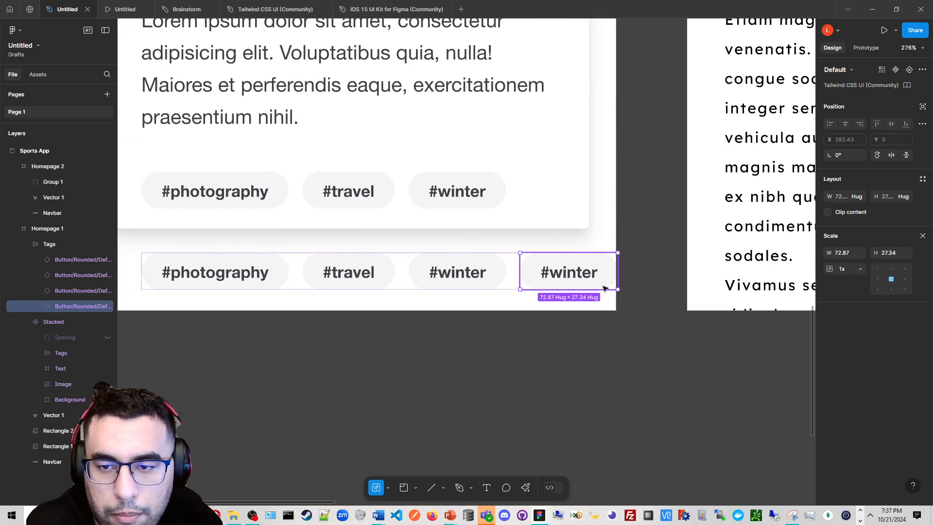
drag(603, 288, 497, 391)
scroll(362, 110, down, 2)
scroll(429, 228, down, 1)
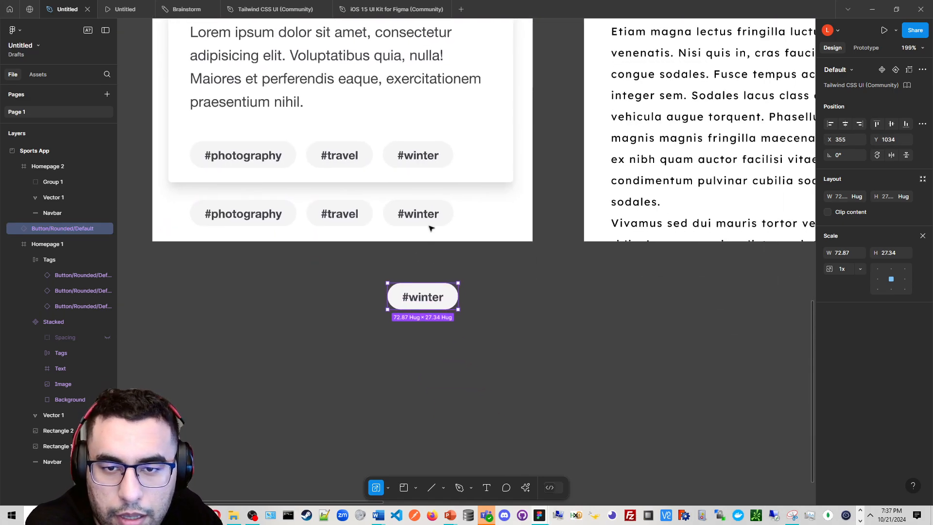
click(428, 218)
drag(340, 214, 265, 349)
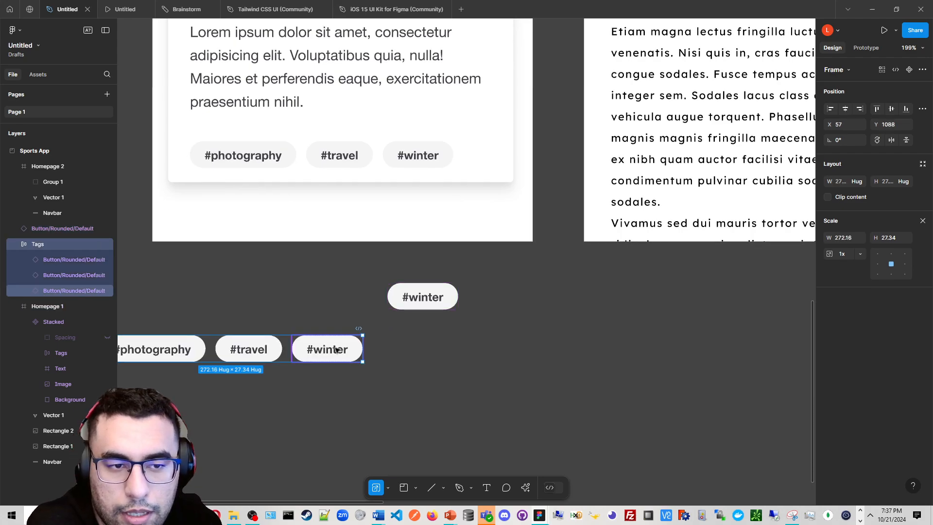
key(Delete)
click(454, 302)
Open the #winter button's text and replace the missing Helvetica Neue fonts with Bungee Shade
scroll(452, 302, up, 5)
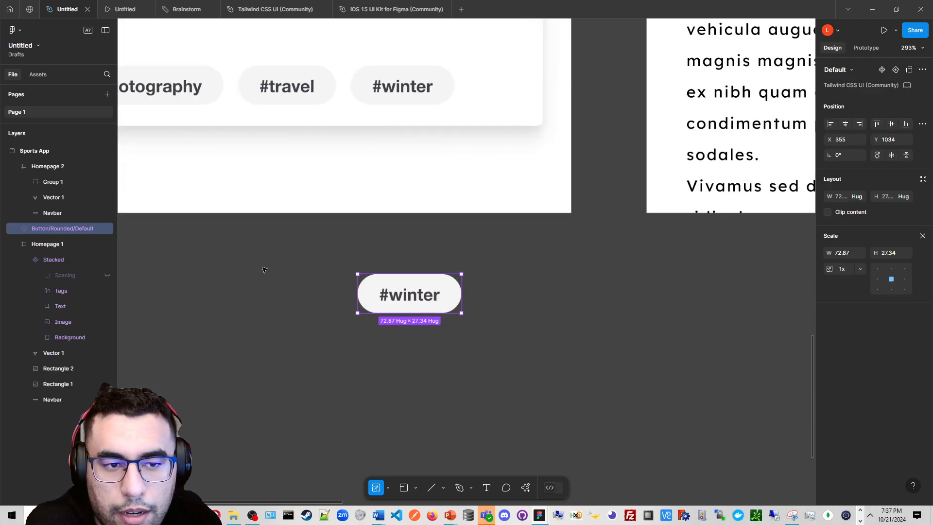
double_click(418, 293)
double_click(428, 297)
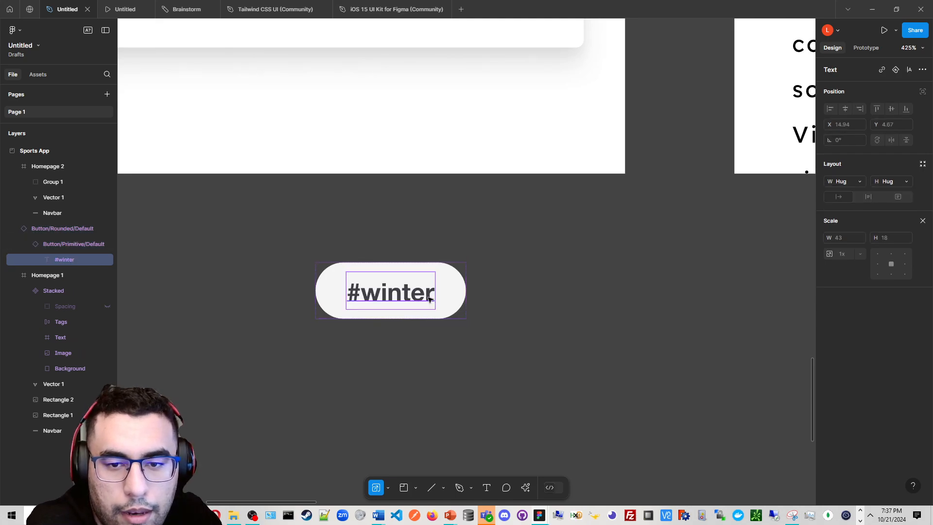
double_click(428, 299)
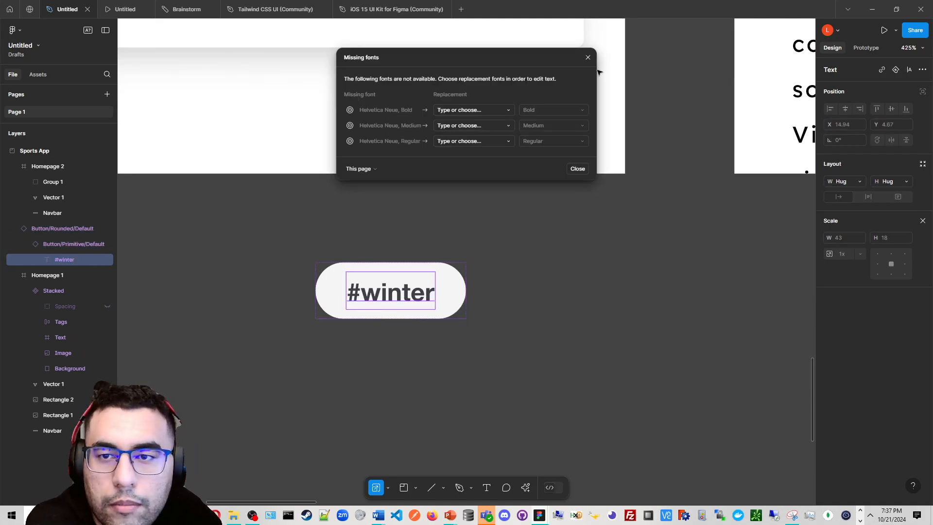
click(508, 109)
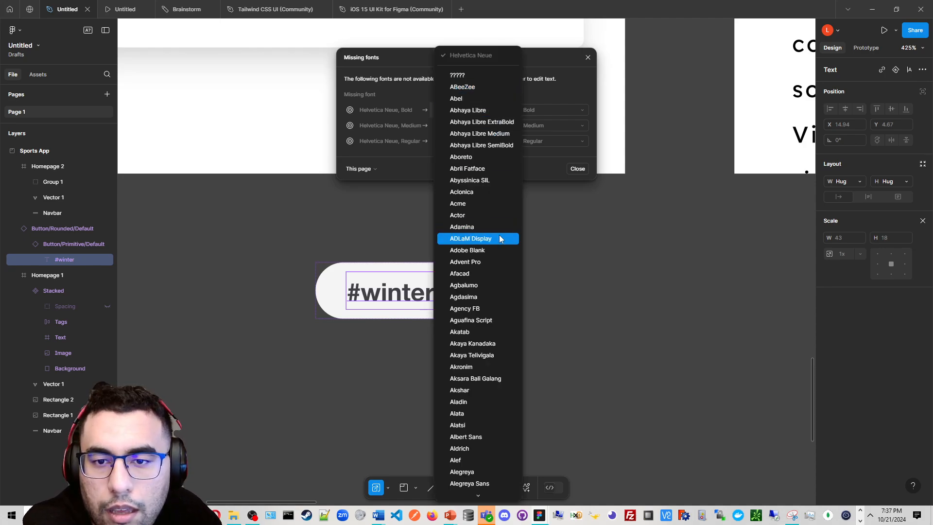
scroll(498, 316, down, 10)
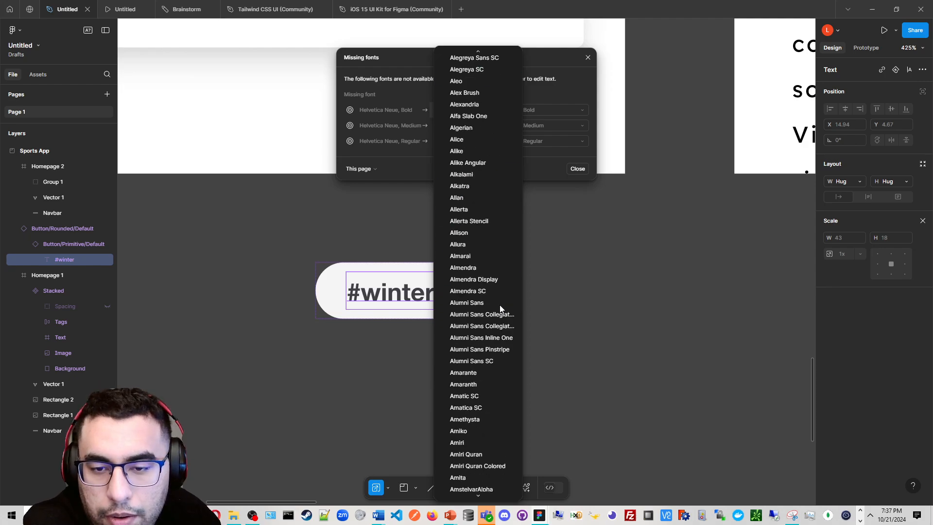
scroll(498, 313, down, 15)
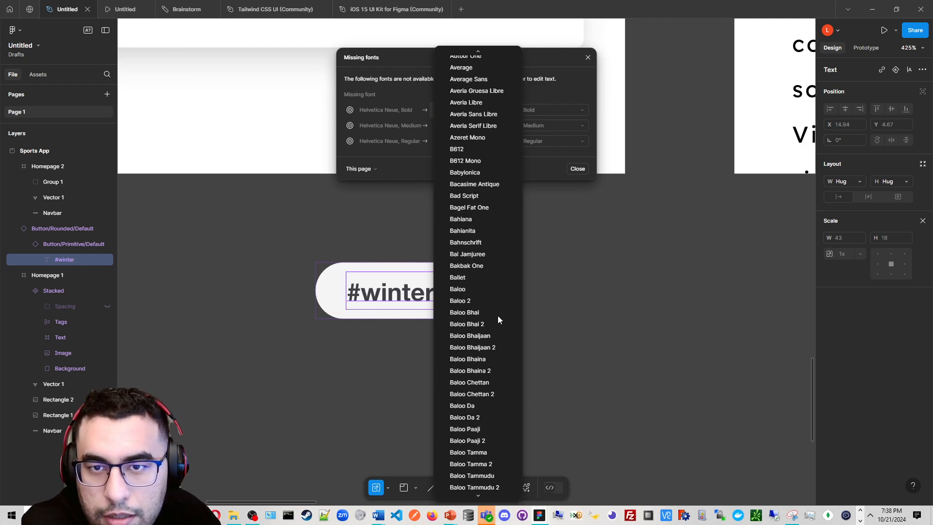
scroll(496, 427, down, 20)
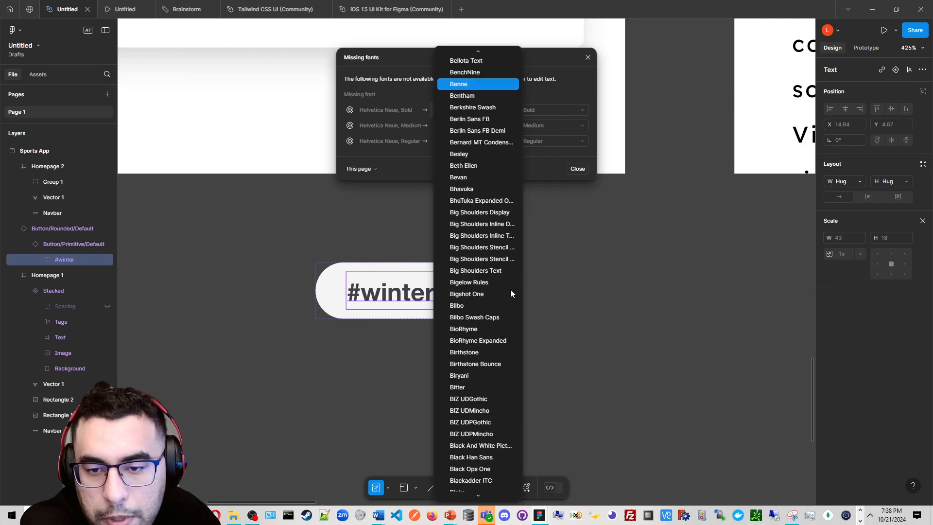
scroll(508, 270, down, 10)
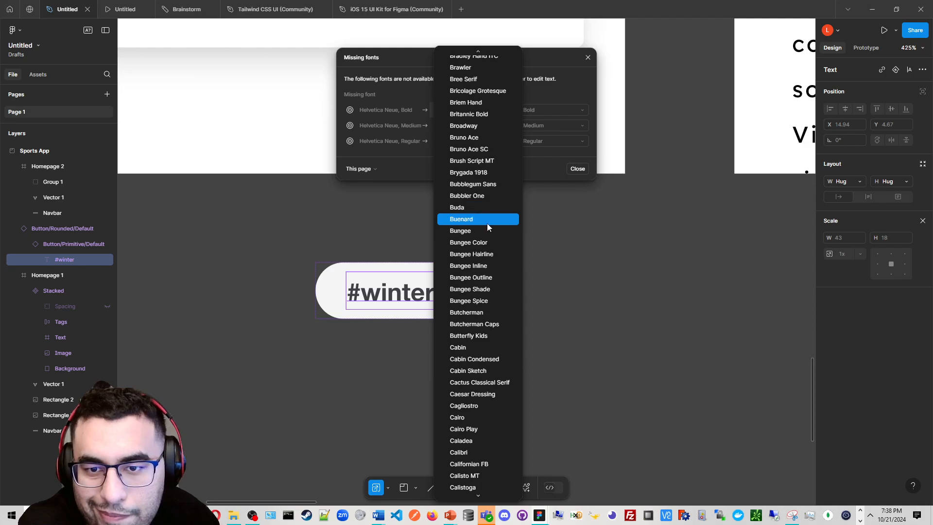
click(483, 290)
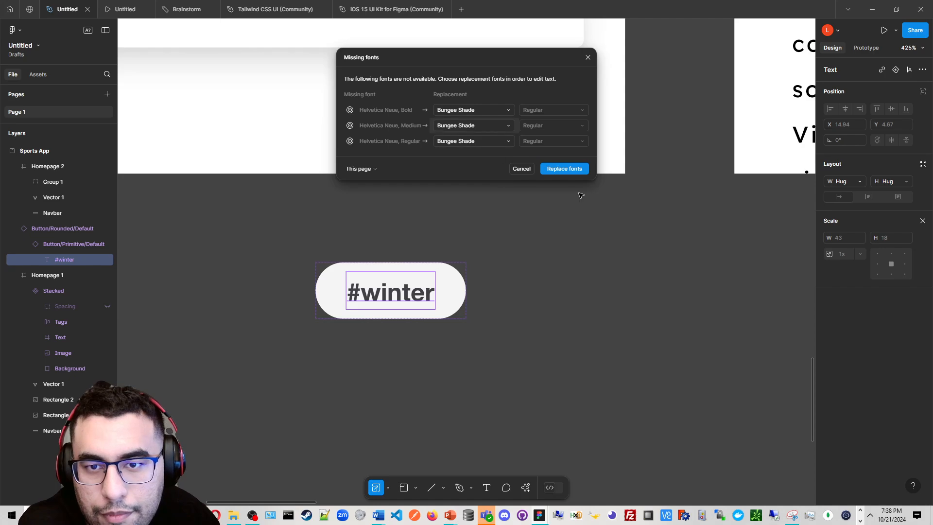
scroll(427, 279, down, 5)
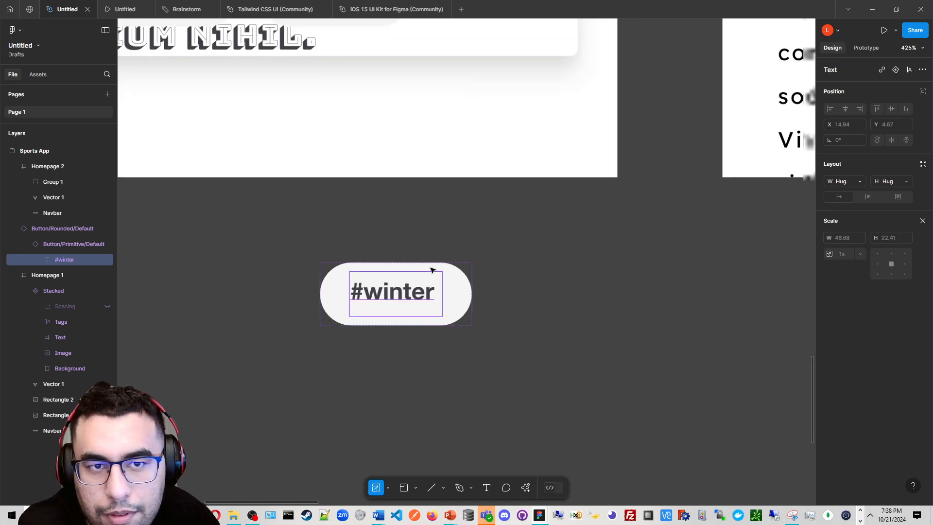
Replace the remaining missing Helvetica Neue Bold and Regular fonts with Acme
scroll(556, 218, up, 6)
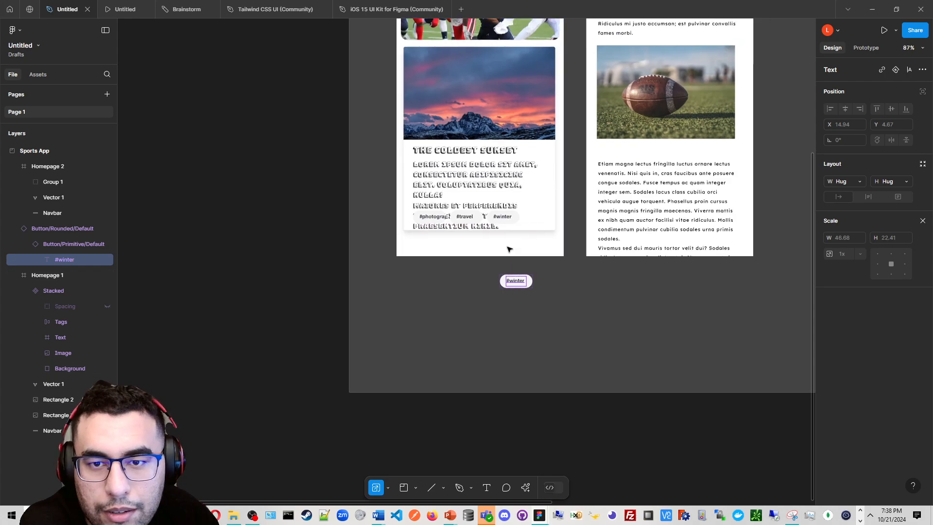
scroll(484, 304, up, 2)
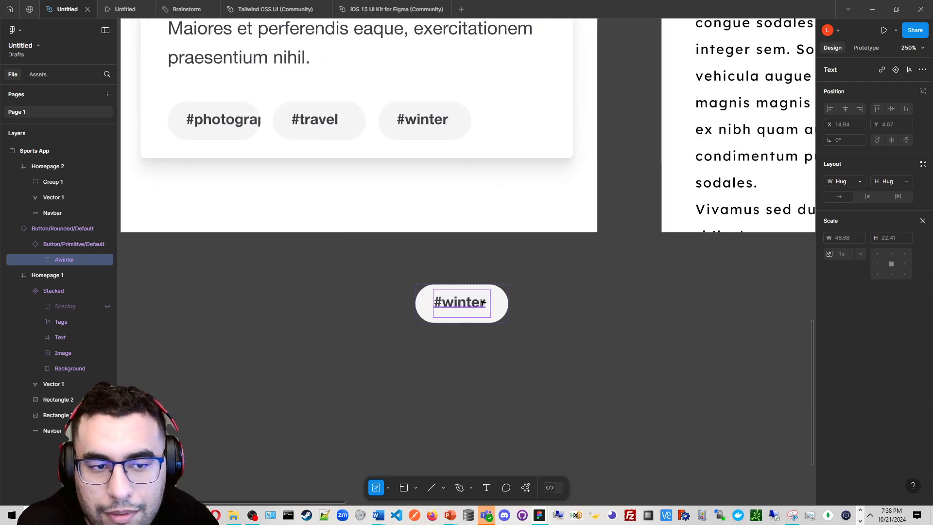
double_click(484, 304)
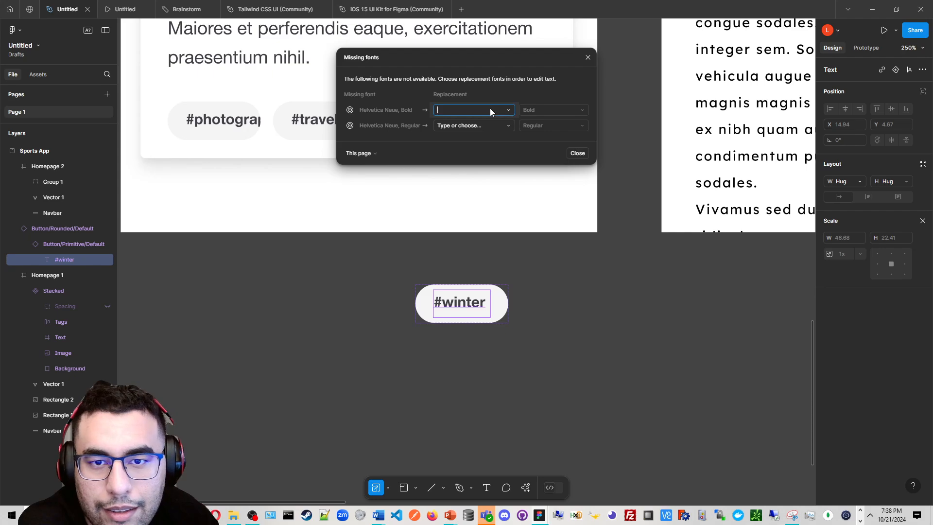
click(511, 112)
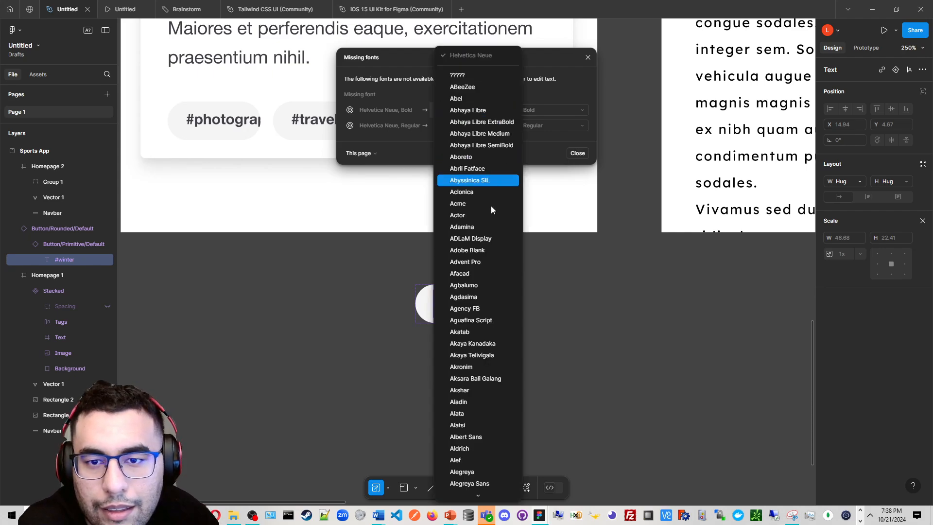
click(492, 206)
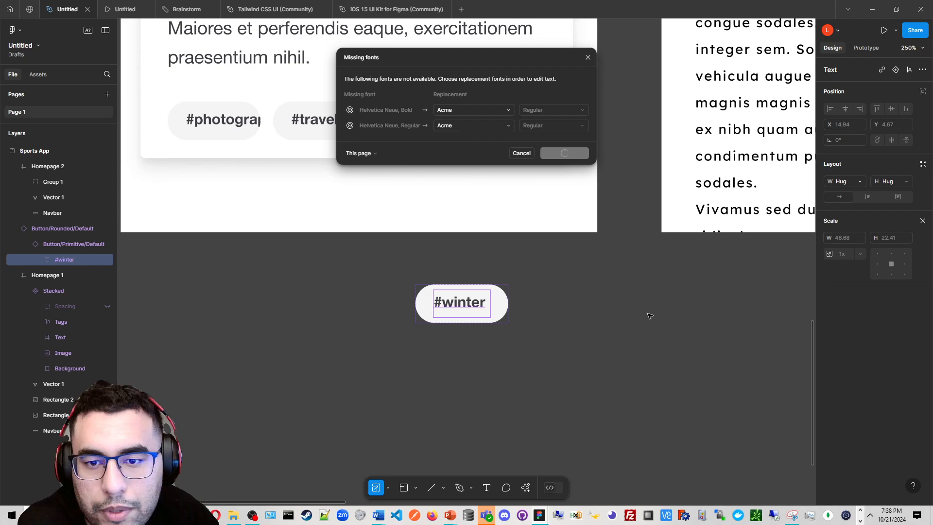
scroll(637, 314, down, 5)
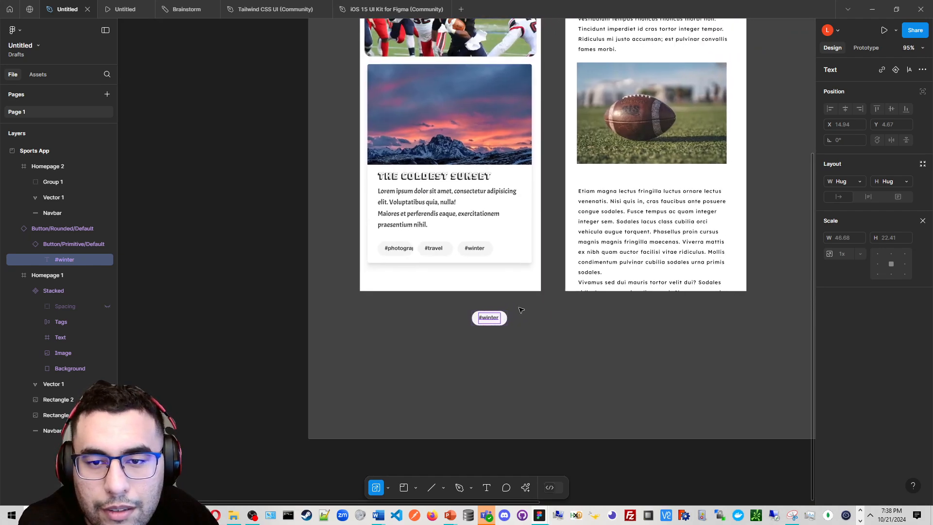
scroll(521, 310, up, 3)
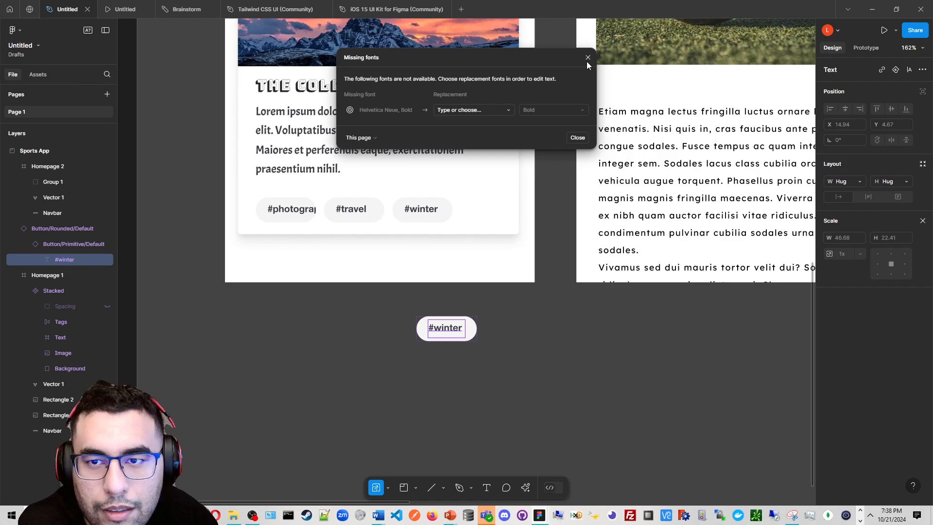
Close the missing fonts dialog and delete the standalone #winter tag button
click(588, 58)
double_click(460, 329)
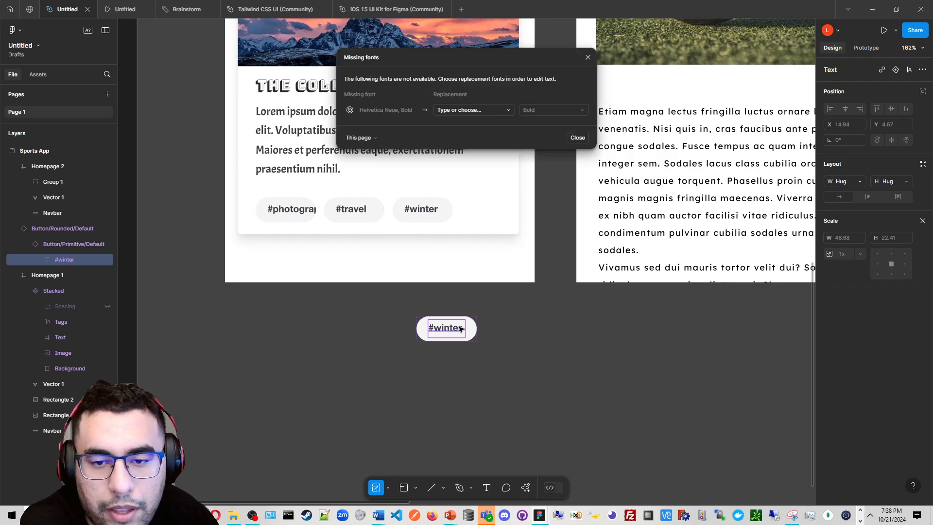
key(Delete)
key(Delete)
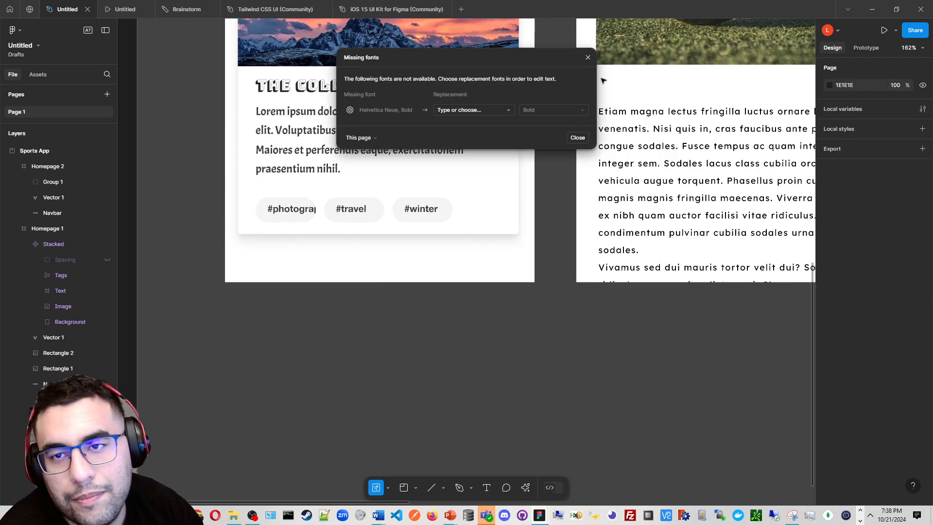
Draw a rectangle about 145 × 38 on the canvas below Homepage 1
scroll(389, 437, up, 3)
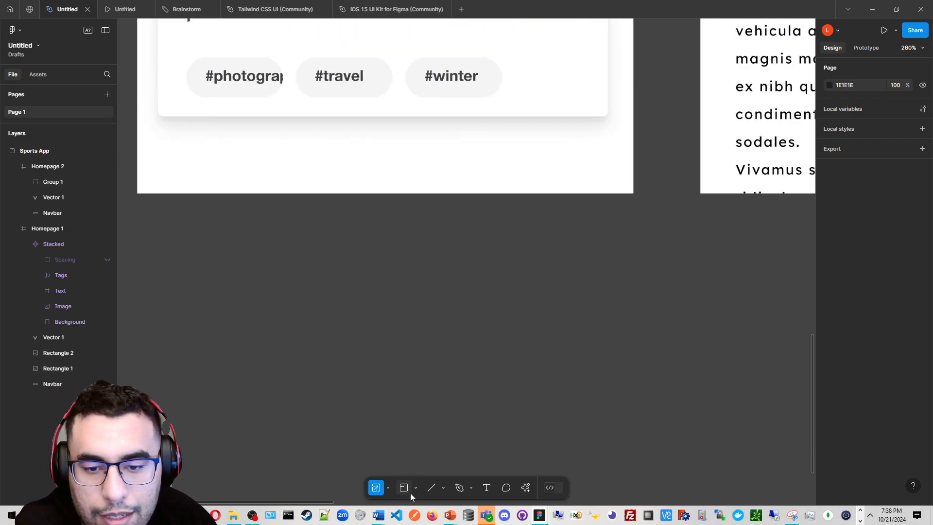
click(415, 488)
click(413, 490)
click(415, 488)
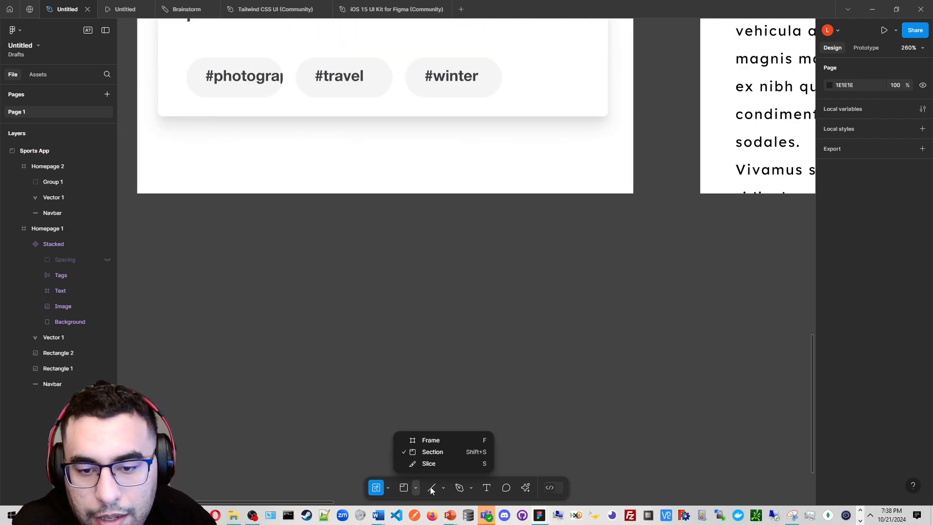
click(473, 488)
click(443, 488)
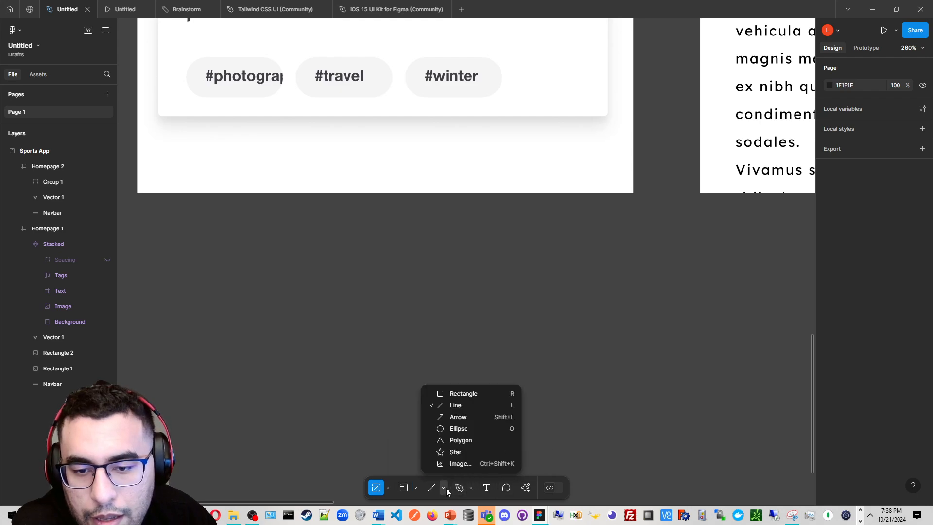
click(461, 392)
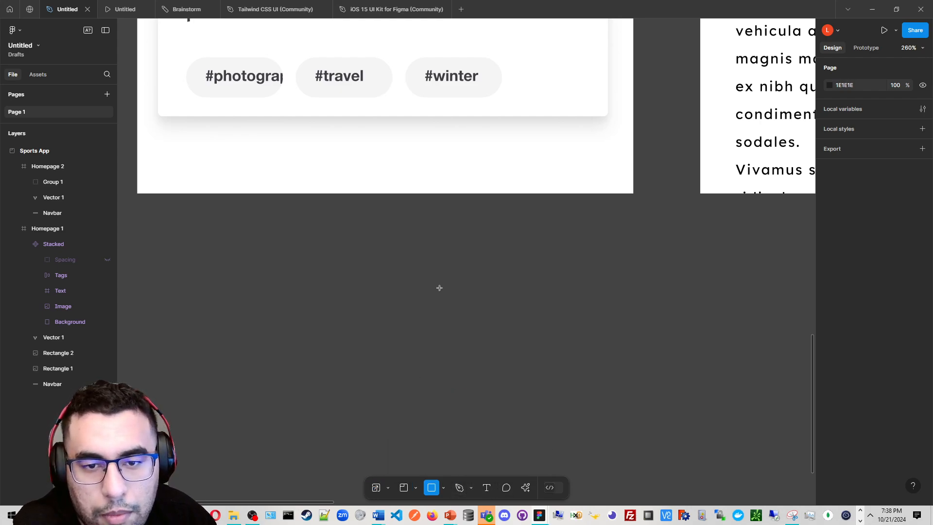
mouse_move(238, 252)
mouse_down()
mouse_move(421, 301)
mouse_move(620, 305)
mouse_up()
scroll(289, 294, up, 3)
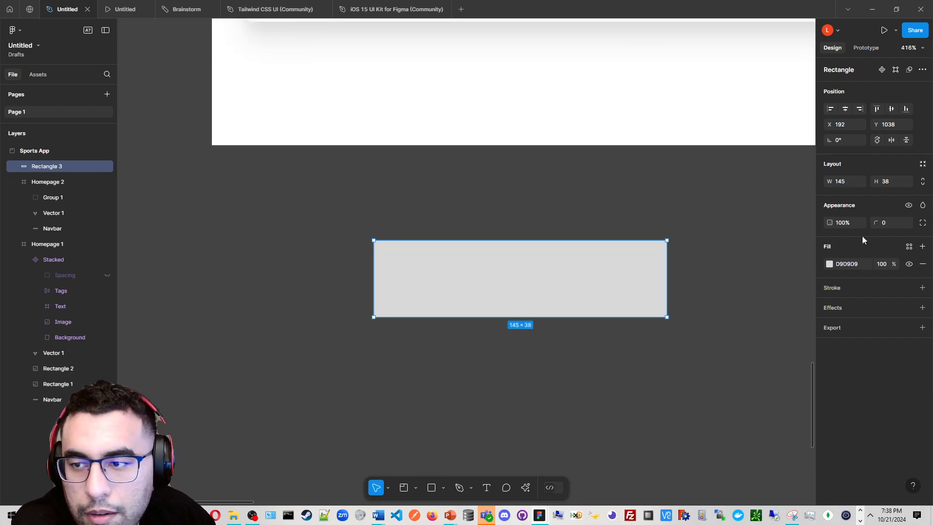
Round the rectangle's corners to 23 and narrow it to about 106 × 38 to form a pill
drag(875, 223, 171, 227)
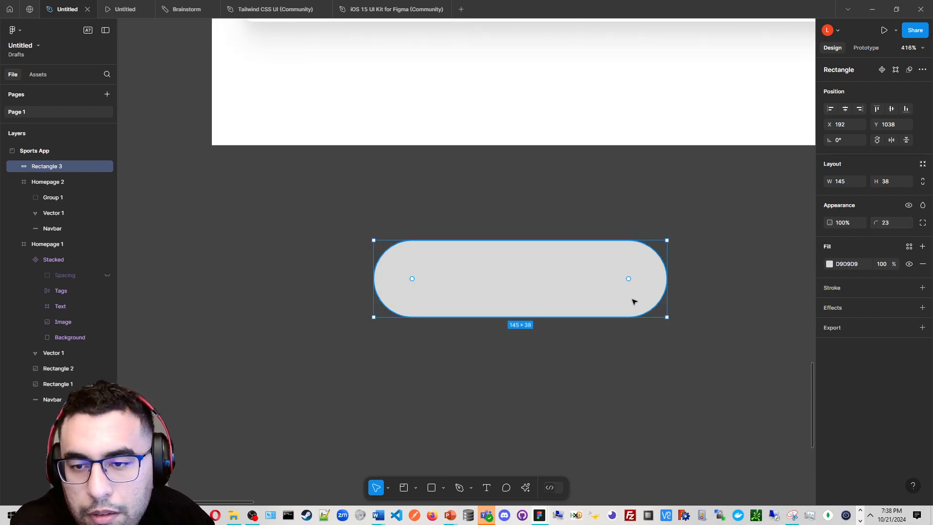
drag(668, 294, 576, 298)
scroll(537, 389, up, 5)
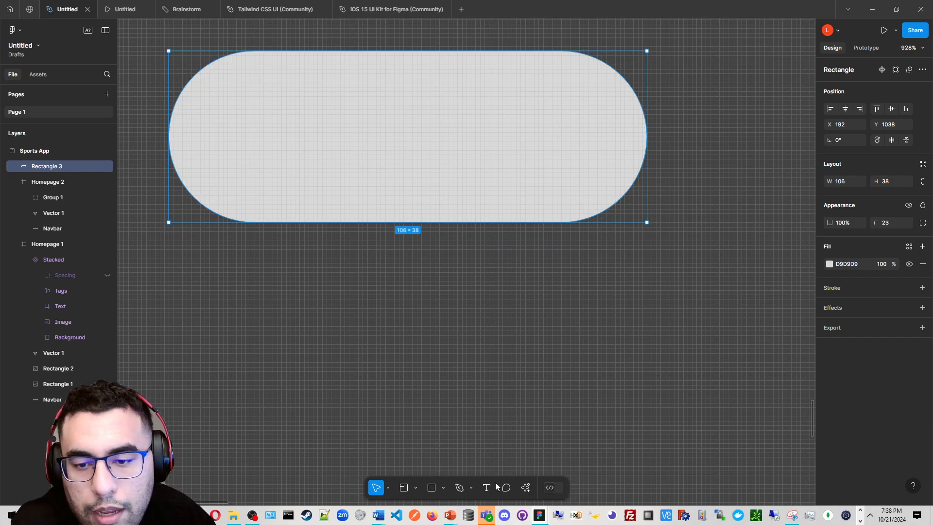
Add bold #football text inside the pill rectangle
key(t)
scroll(389, 205, up, 3)
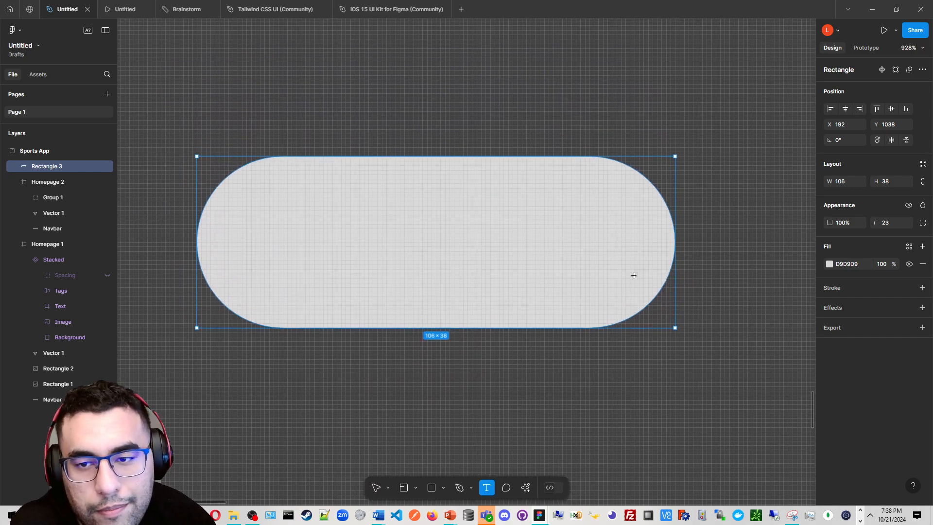
drag(295, 201, 593, 282)
text(@)
key(BackSpace)
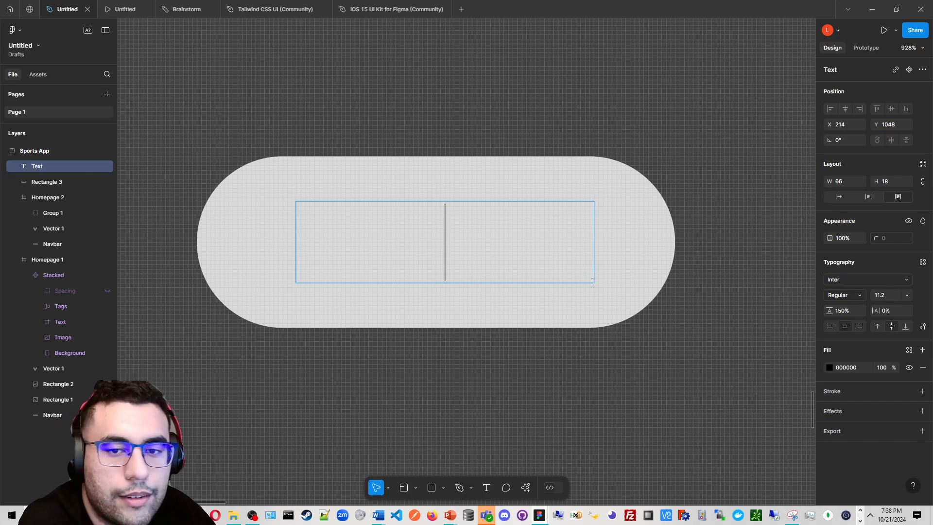
text(#footbal)
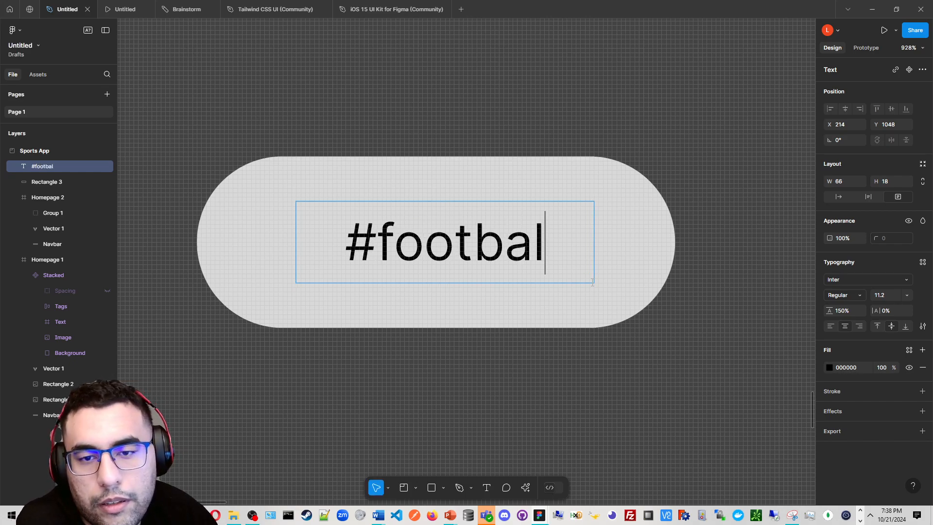
key(ctrl+a)
key(ctrl+b)
key(Right)
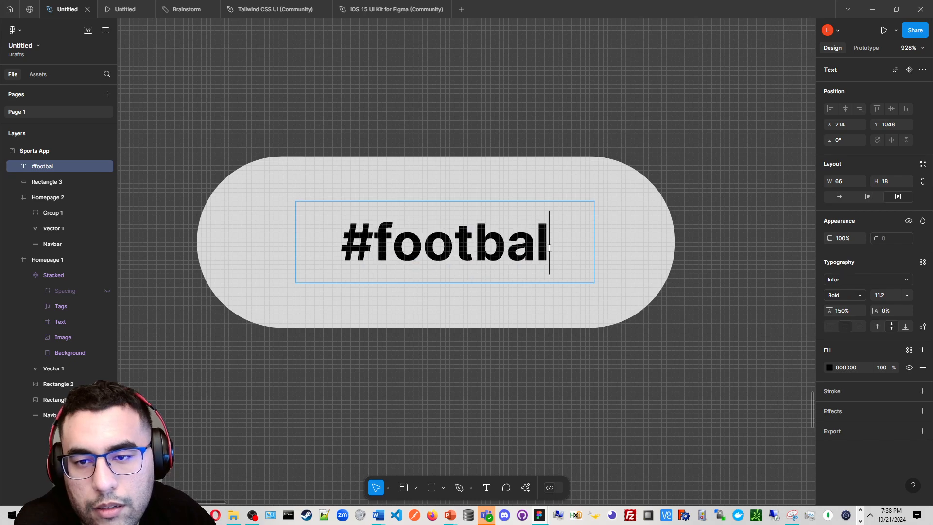
text(l)
key(Escape)
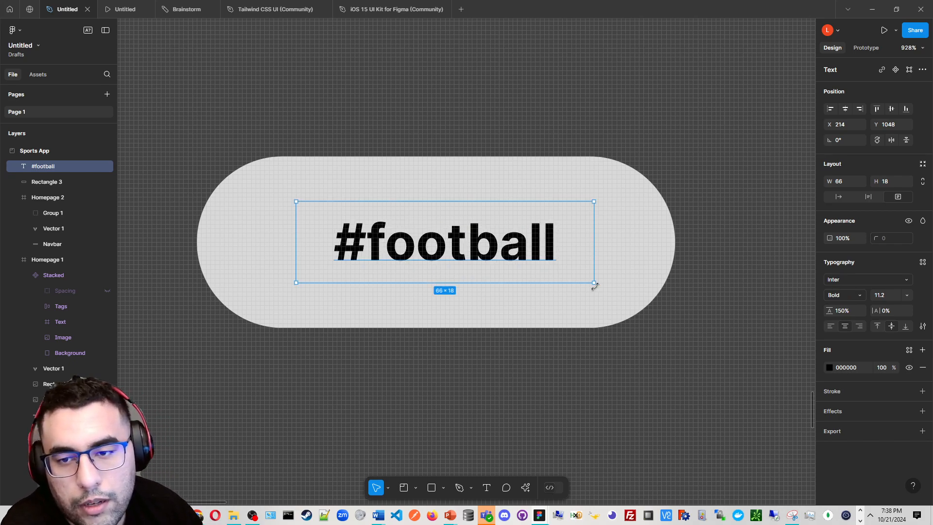
Scale the #football text to about 88 × 24 and centre it within the pill
key(k)
drag(594, 283, 691, 311)
drag(609, 266, 547, 254)
ctrl+scroll(601, 258, down, 5)
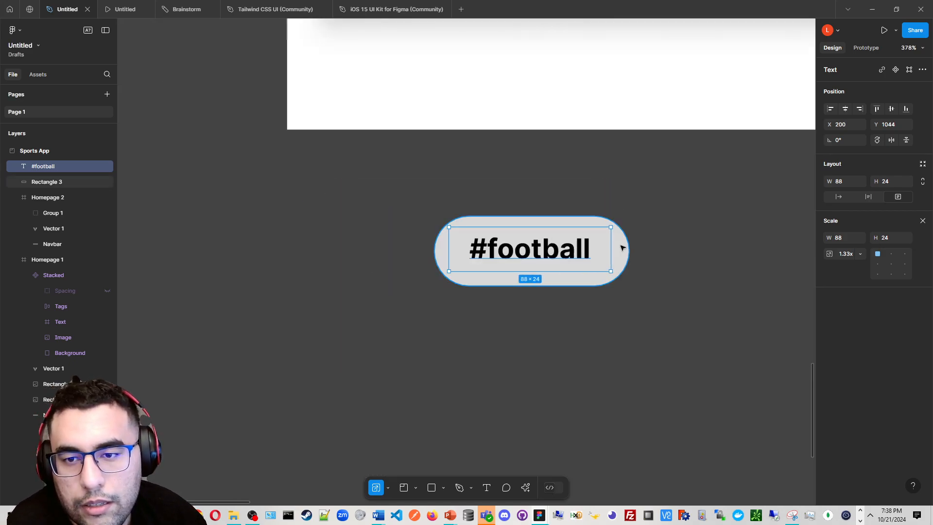
Reduce the pill rectangle's corner radius to 13
click(625, 250)
ctrl+scroll(631, 242, down, 5)
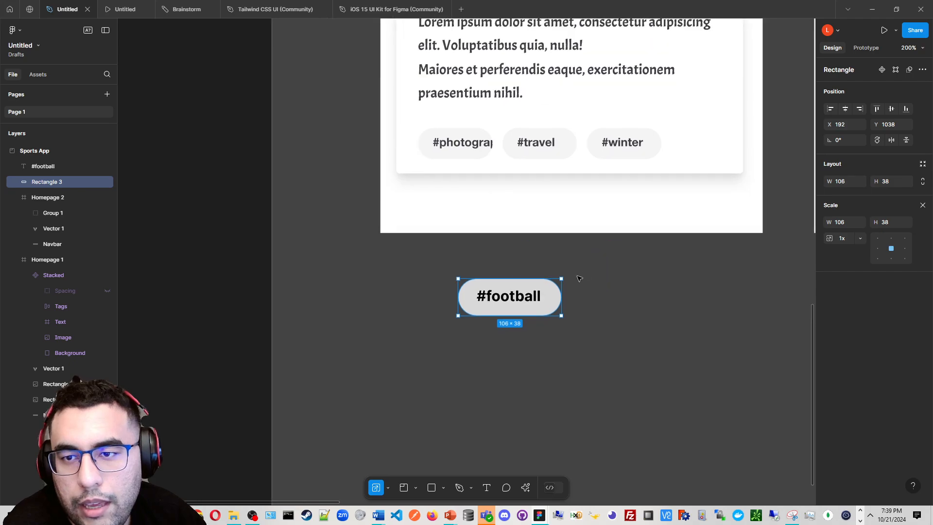
ctrl+scroll(529, 321, up, 5)
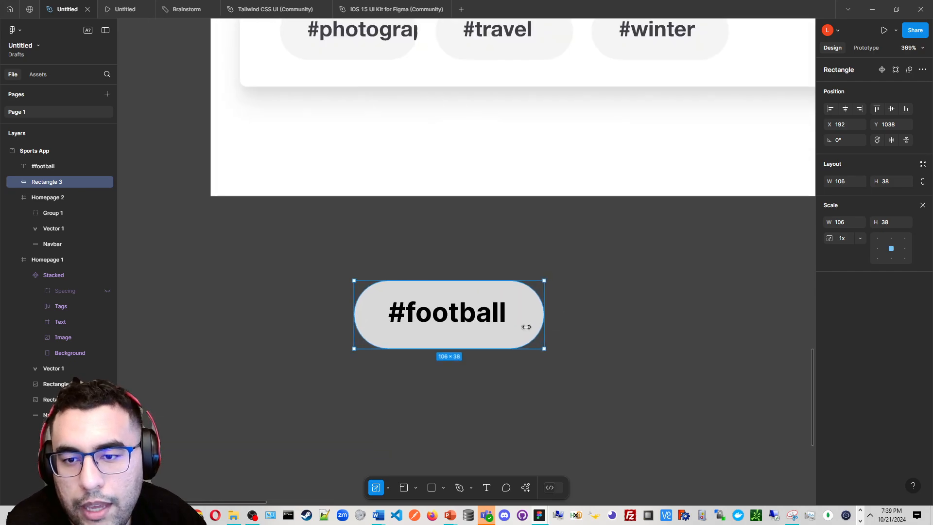
click(575, 320)
click(536, 320)
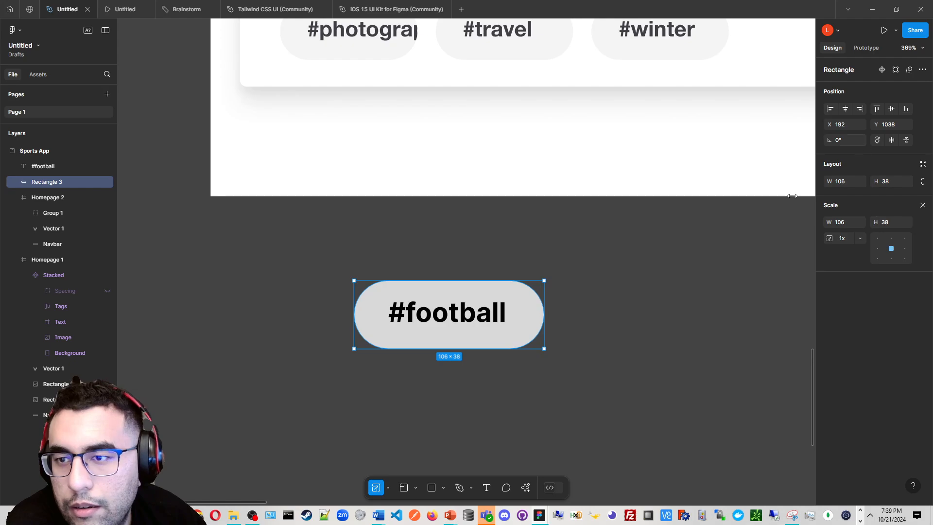
double_click(526, 311)
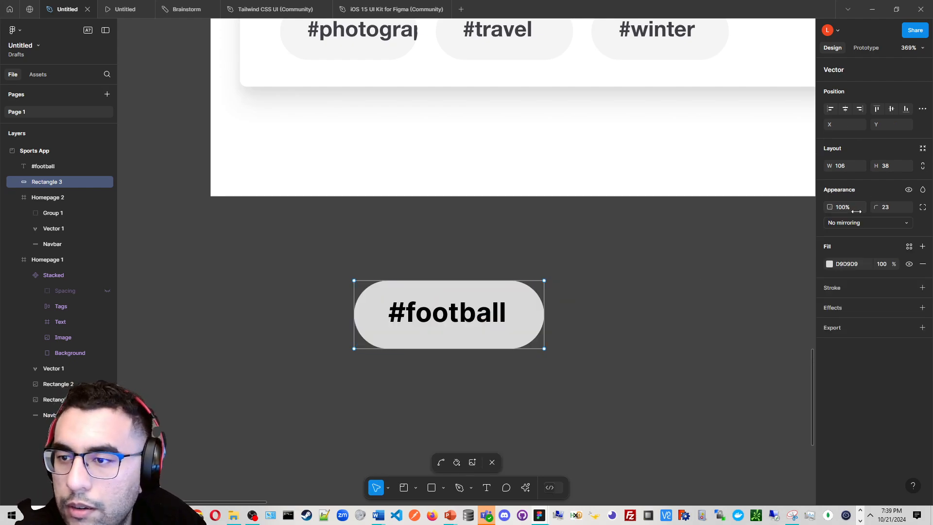
key(Escape)
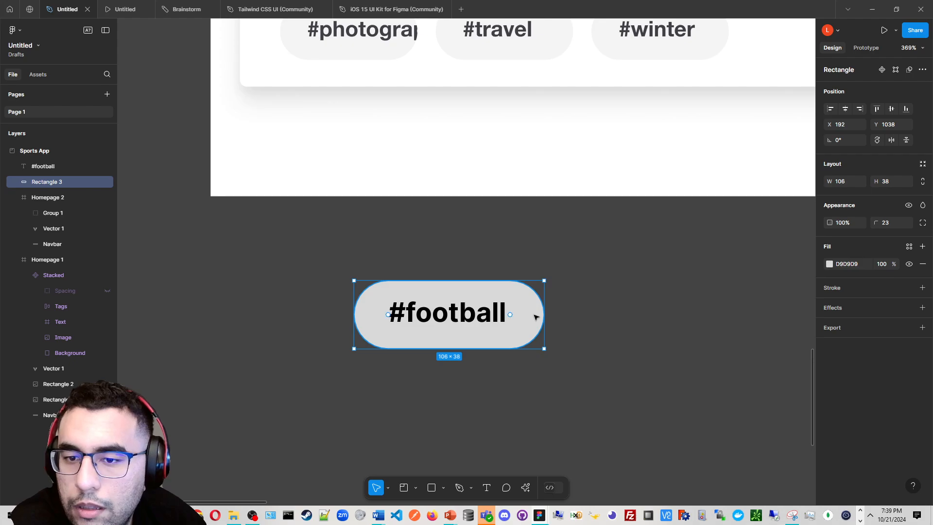
double_click(540, 323)
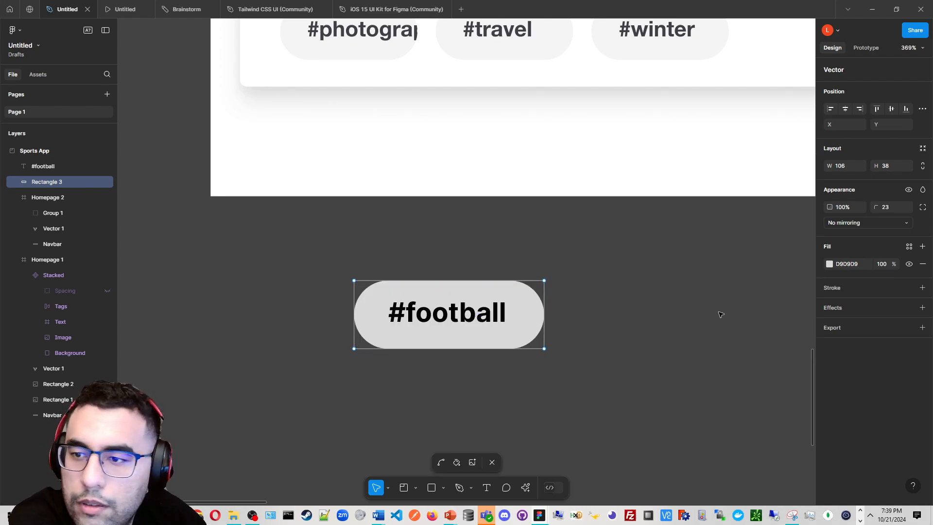
drag(877, 205, 781, 226)
Select the #football text together with the pill rectangle and create a component from them
click(494, 316)
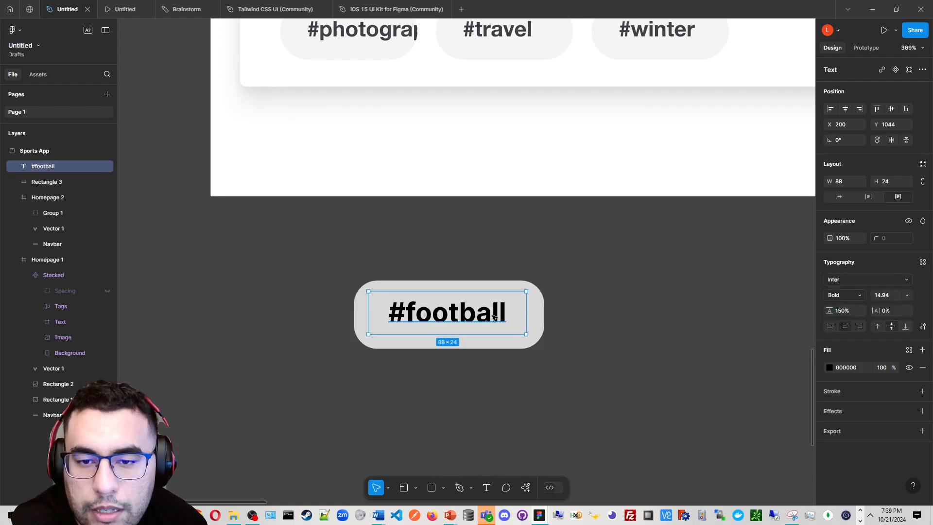
click(477, 343)
shift+click(470, 325)
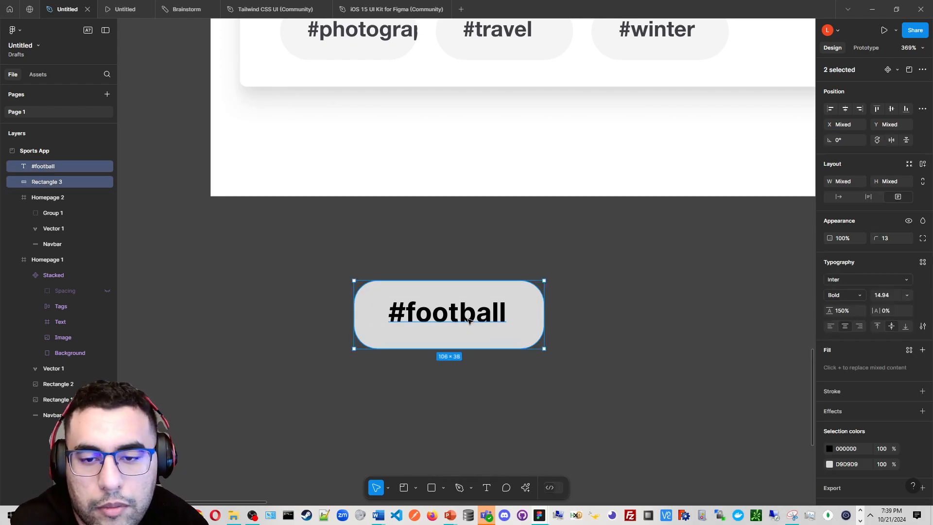
right_click(467, 322)
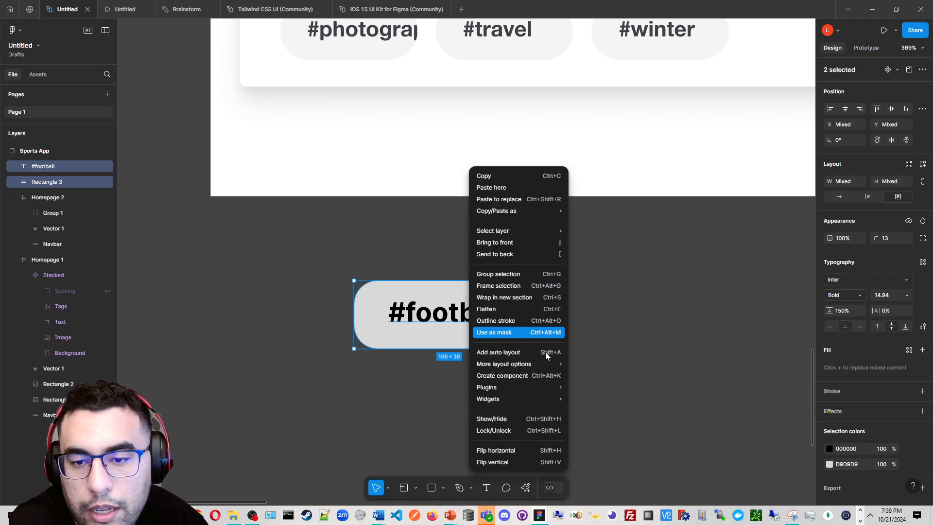
key(ctrl+alt+k)
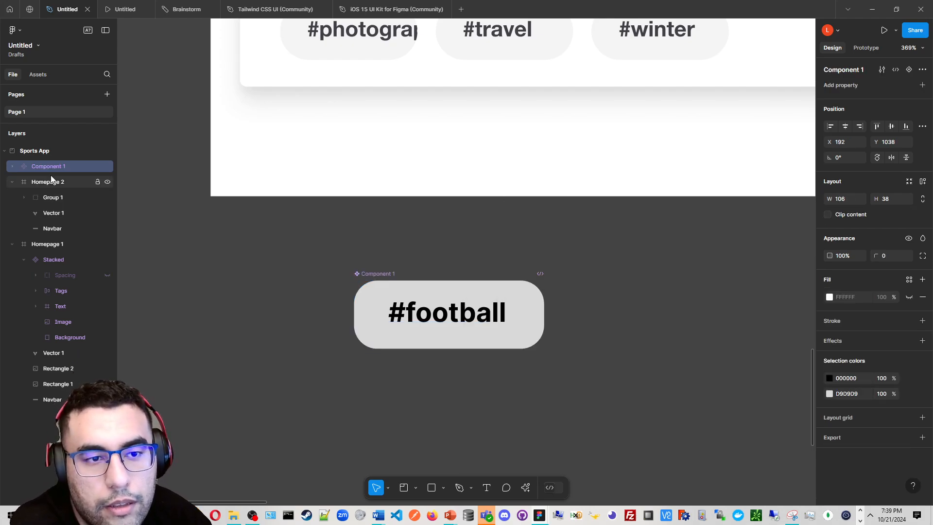
Rename the new component Pill for hashtags
double_click(57, 168)
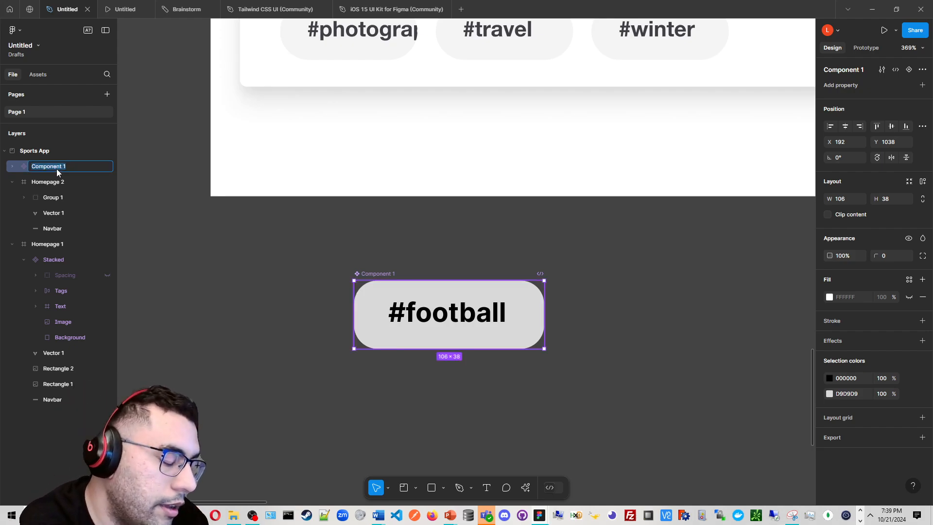
text(Pill for h)
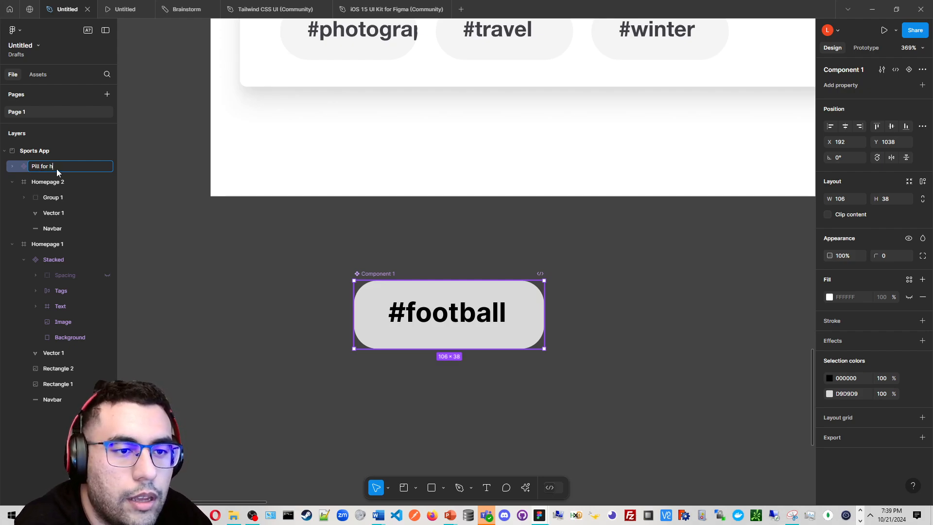
text(ashtags)
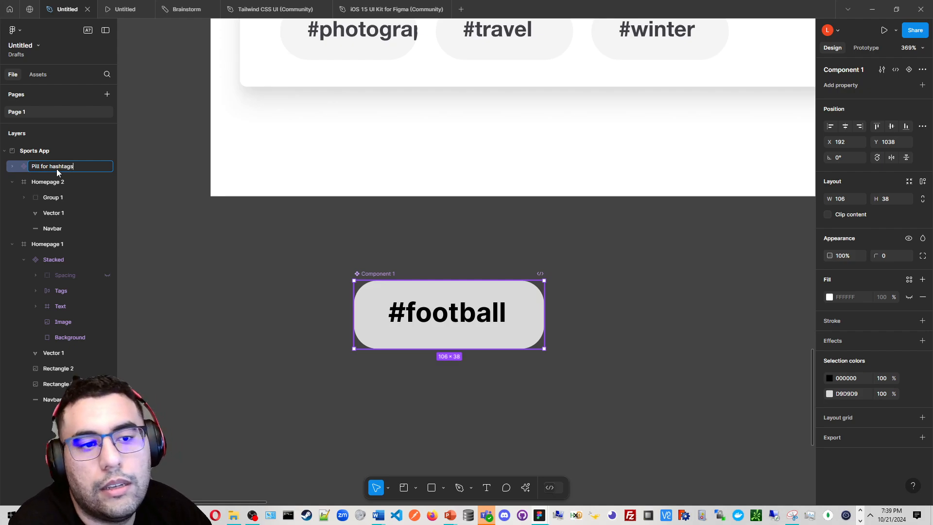
key(Return)
Place an instance of the Pill for hashtags component on the football image card in Homepage 1
click(603, 383)
scroll(374, 377, down, 5)
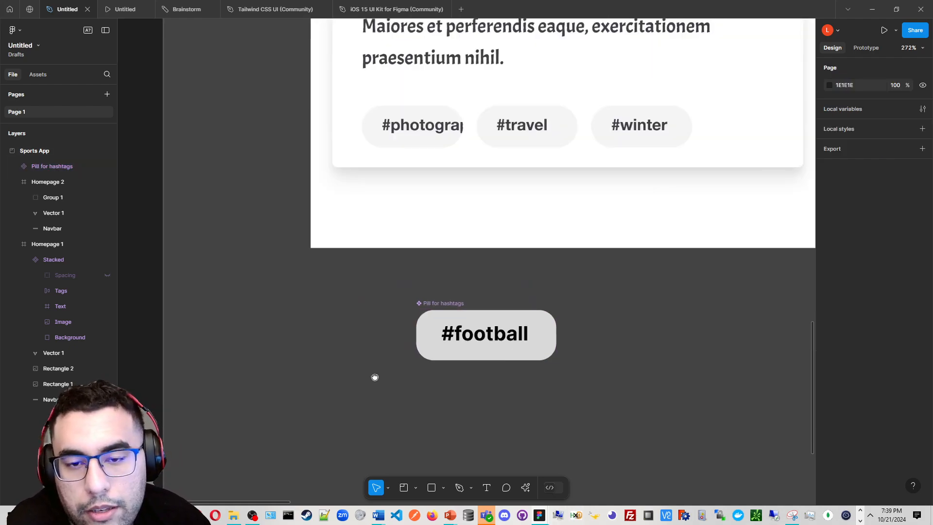
click(323, 358)
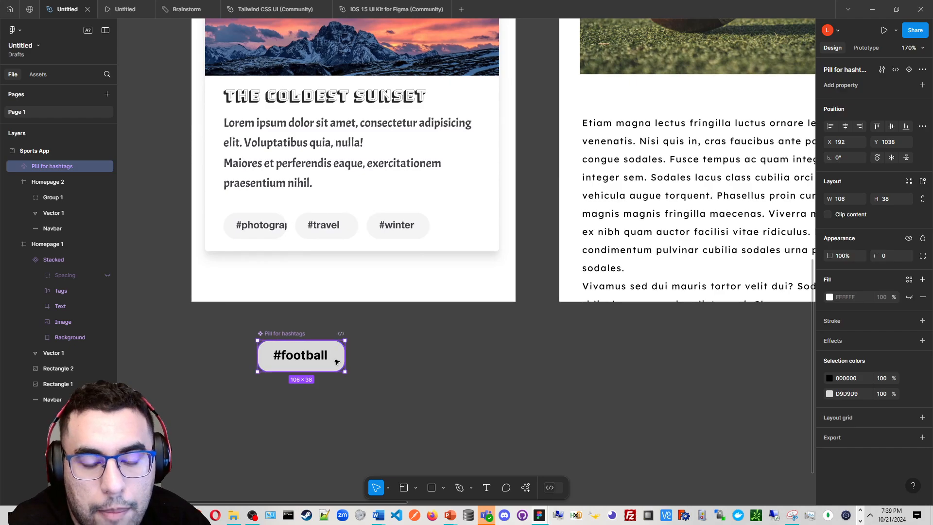
drag(334, 361, 427, 288)
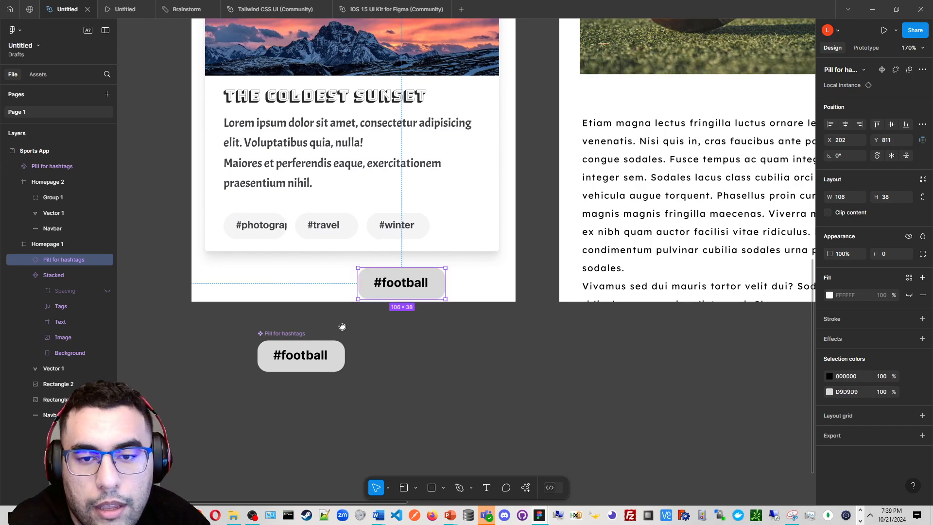
drag(342, 327, 257, 367)
drag(354, 316, 300, 273)
drag(361, 255, 391, 365)
drag(487, 450, 299, 90)
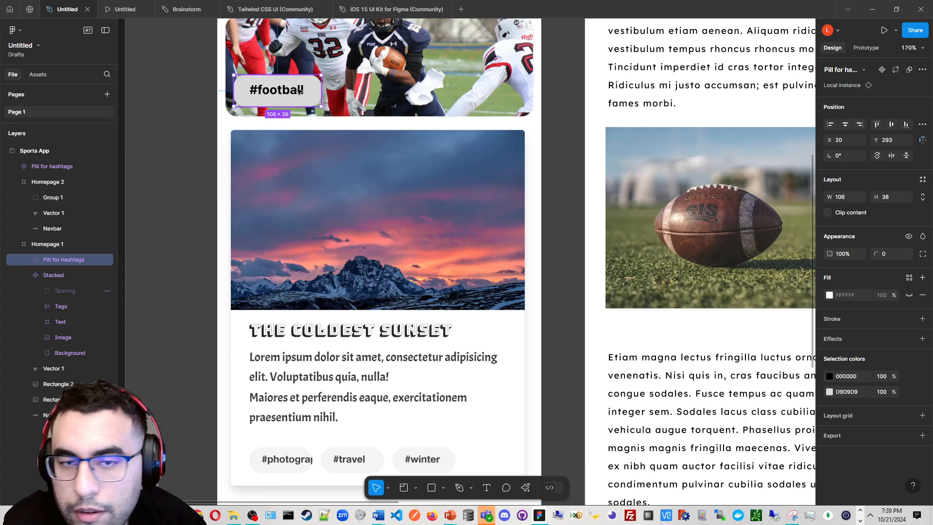
Shrink the pill instance on the football image to about 95 × 32
scroll(308, 101, up, 3)
scroll(406, 212, up, 5)
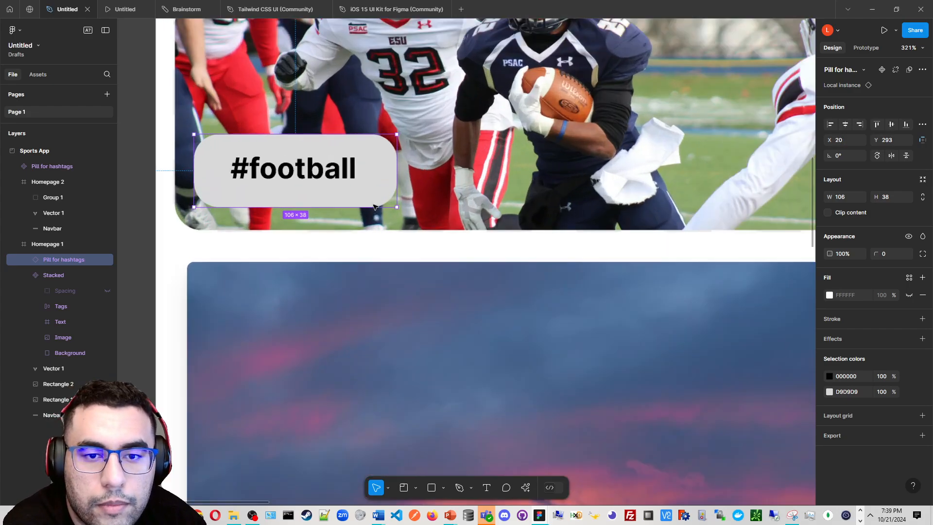
drag(404, 211, 377, 209)
scroll(376, 210, down, 3)
scroll(368, 184, down, 3)
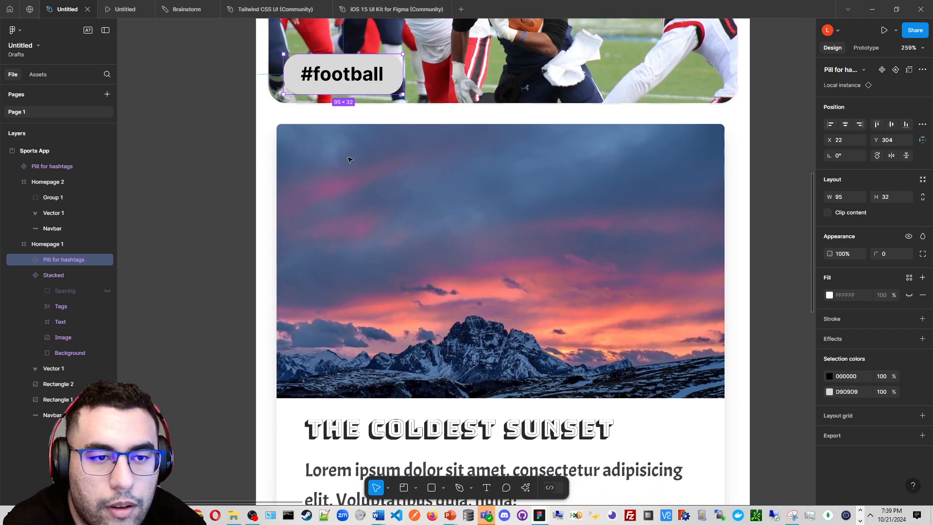
scroll(360, 154, down, 3)
click(52, 166)
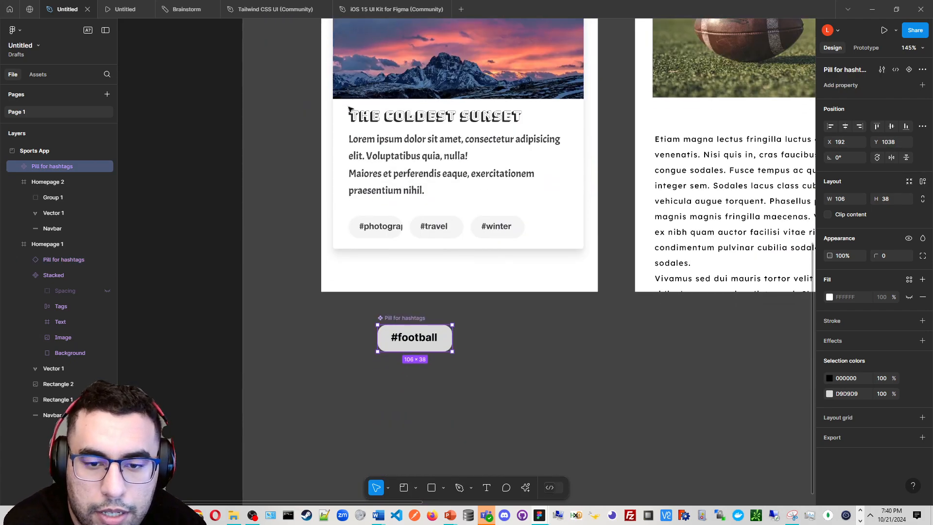
scroll(444, 309, up, 3)
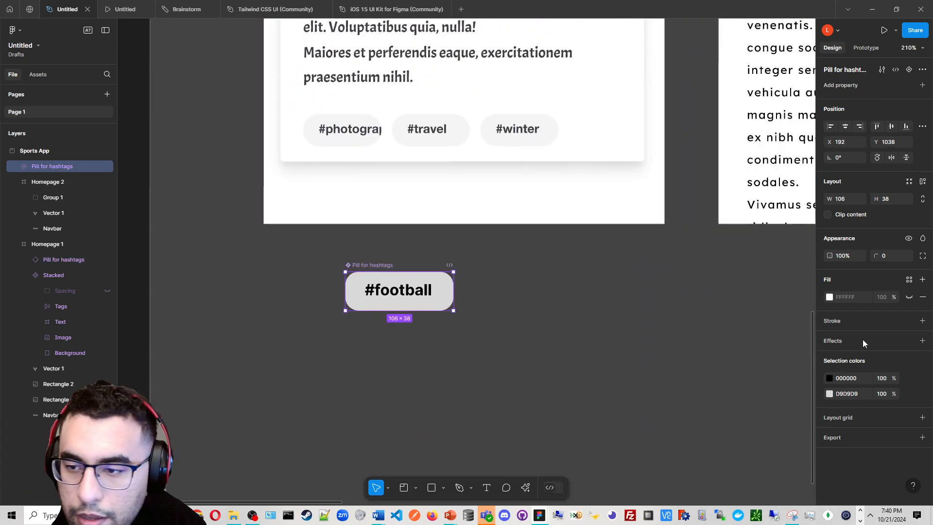
click(828, 299)
drag(743, 293, 744, 261)
key(ctrl+z)
key(ctrl+z)
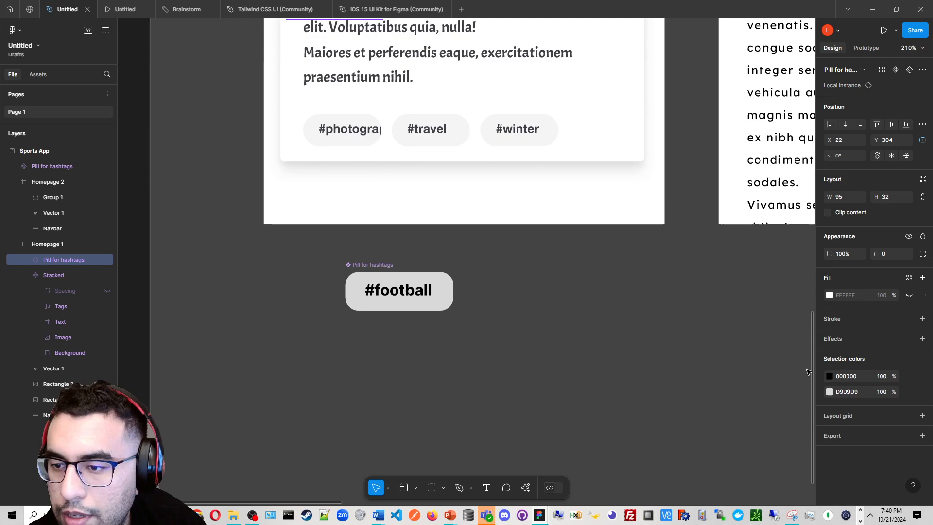
click(830, 392)
drag(777, 330, 757, 259)
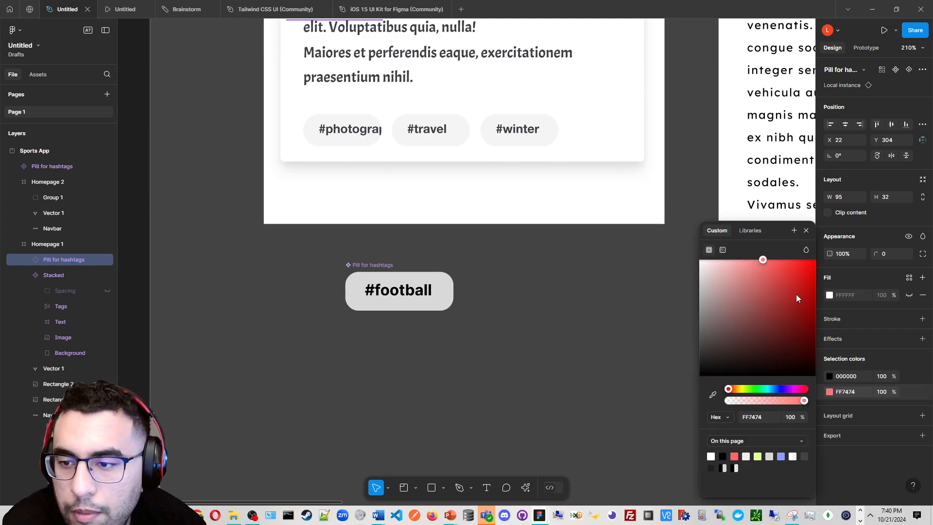
click(811, 309)
key(ctrl+z)
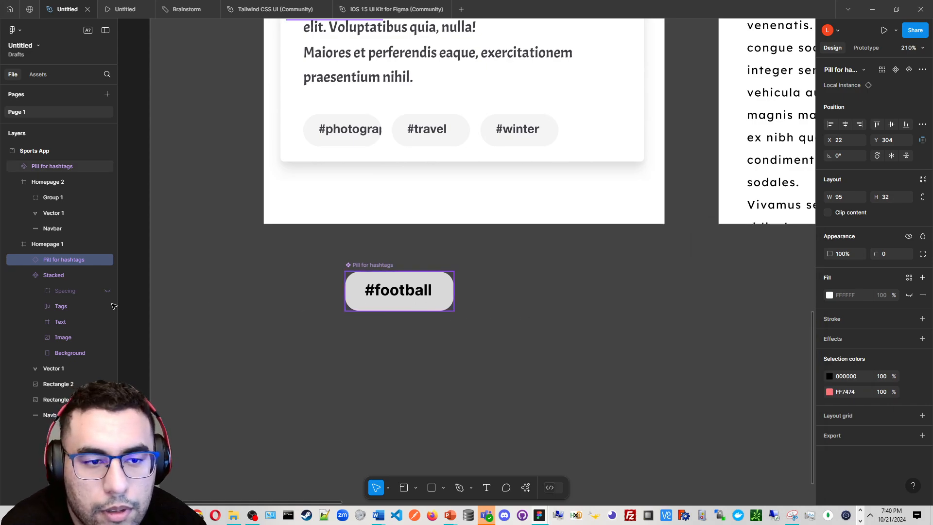
Change the fill of the main pill component's rectangle to 6A99FF
click(426, 306)
click(13, 167)
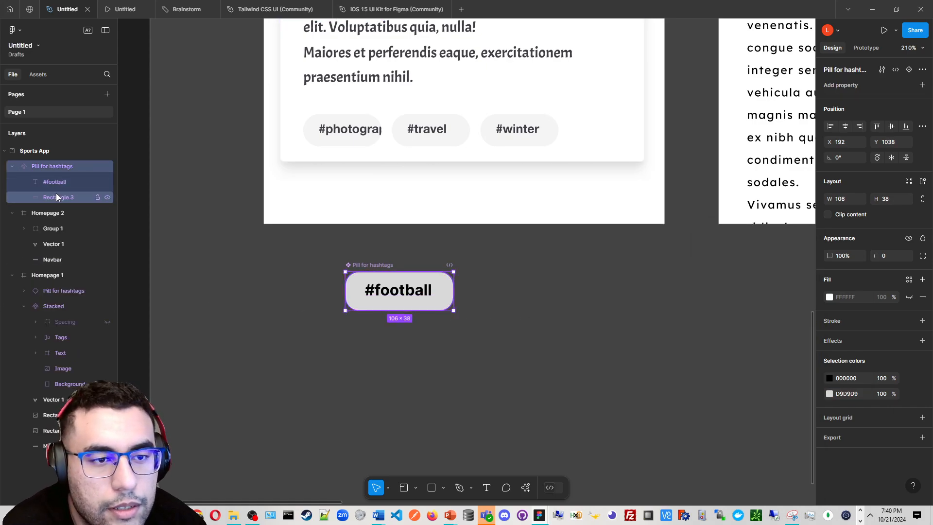
click(57, 196)
click(830, 265)
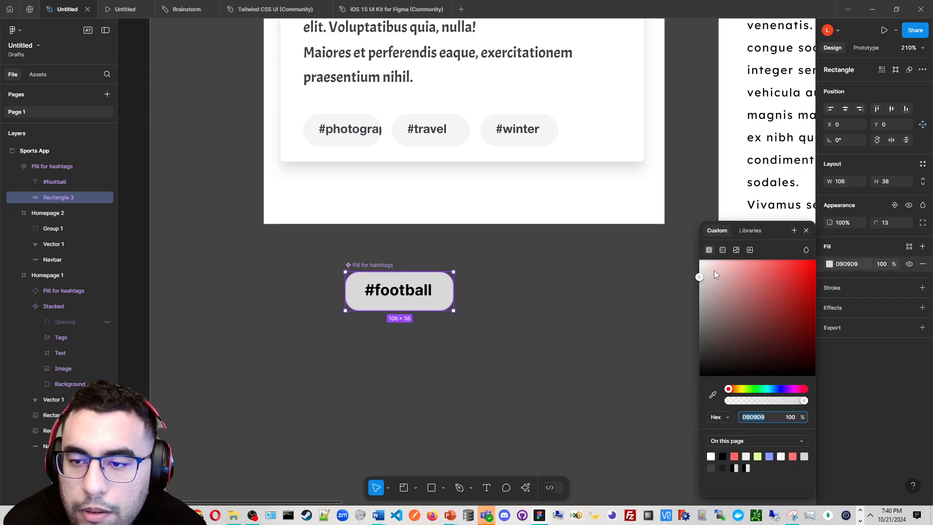
drag(713, 270, 742, 259)
scroll(300, 121, down, 4)
drag(323, 108, 367, 319)
drag(351, 381, 350, 388)
scroll(351, 344, down, 3)
drag(380, 314, 379, 238)
scroll(399, 404, up, 2)
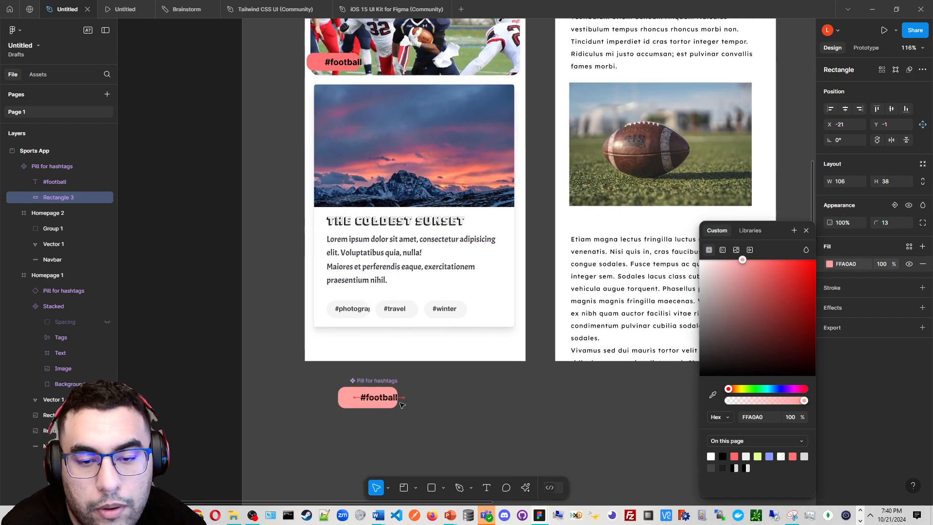
scroll(413, 402, down, 2)
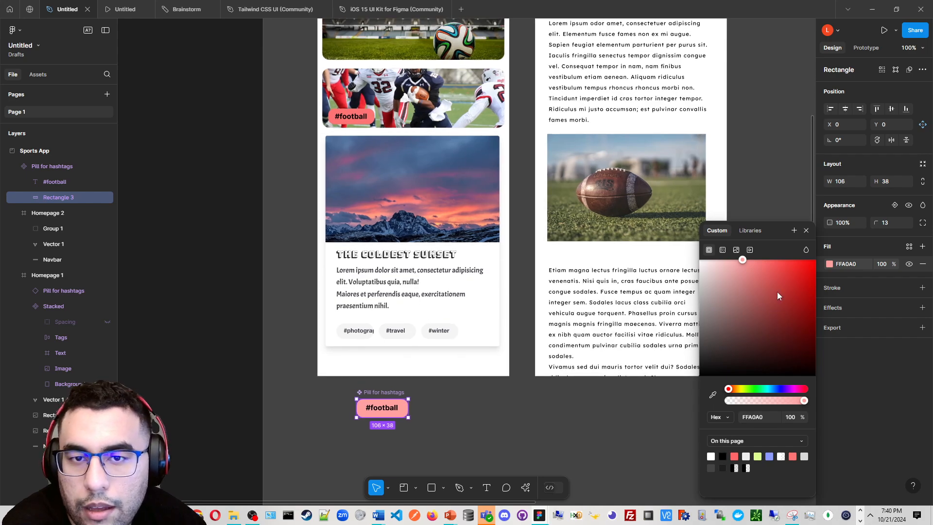
drag(776, 296, 751, 296)
drag(771, 388, 775, 388)
drag(766, 280, 761, 276)
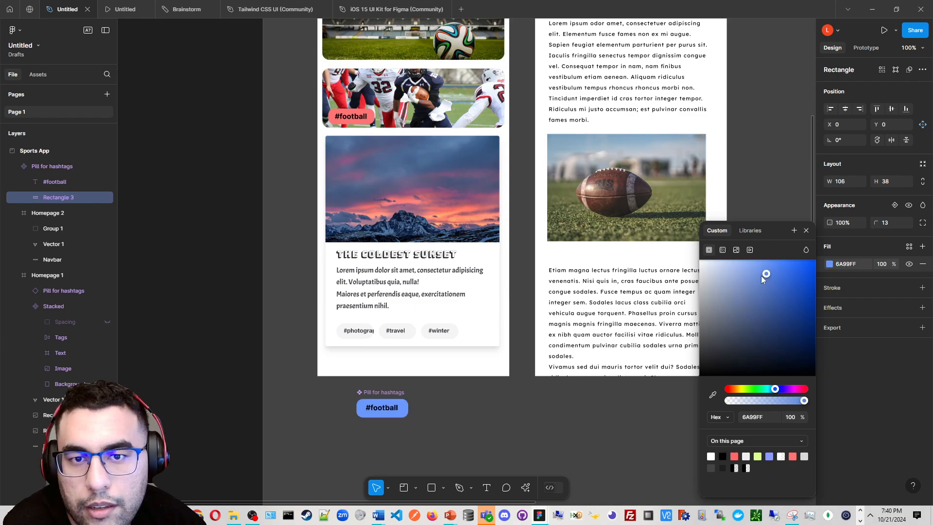
Try a lighter blue fill on the main pill component's rectangle
click(591, 377)
click(423, 407)
click(422, 407)
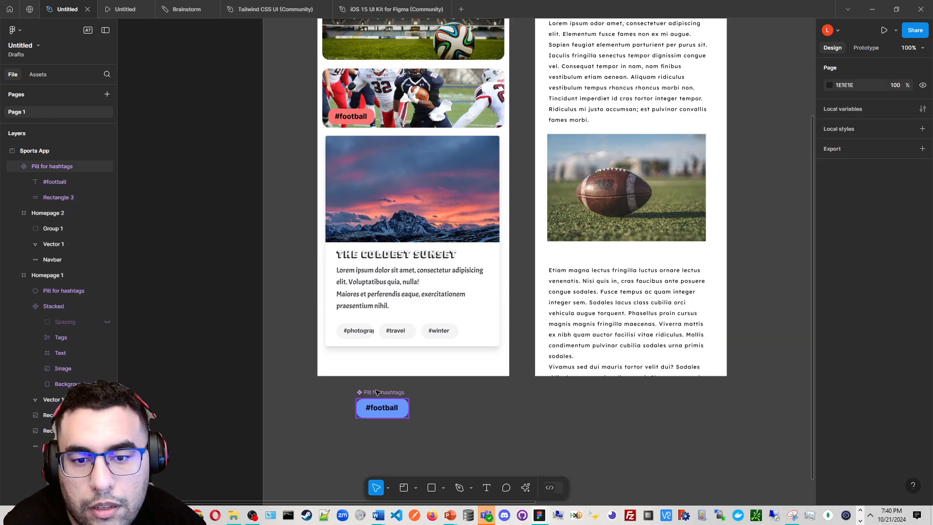
click(378, 393)
click(48, 197)
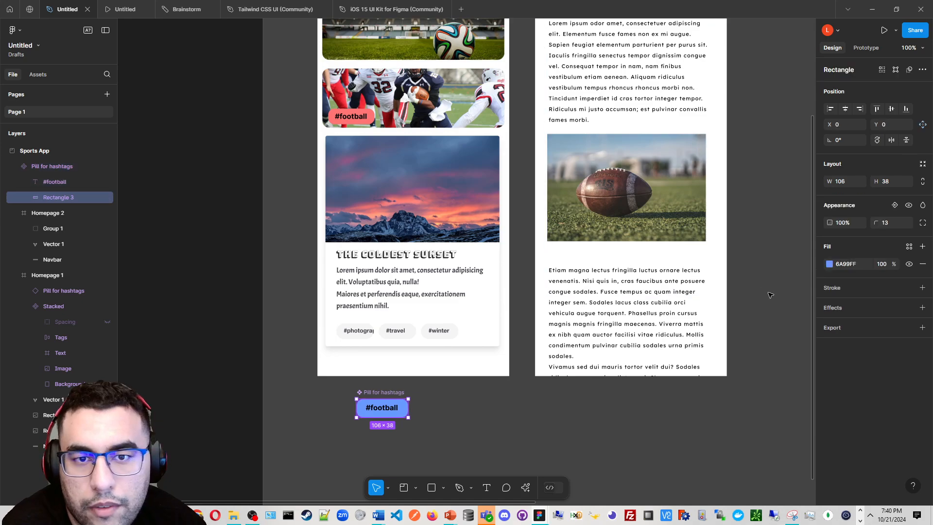
click(829, 264)
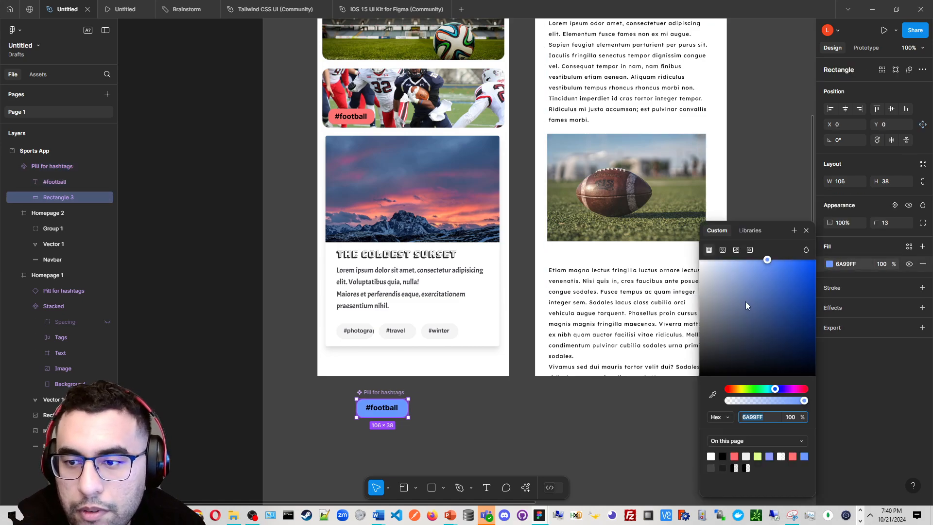
click(770, 260)
Undo the recent fill colour changes on the main pill component
click(571, 386)
click(541, 409)
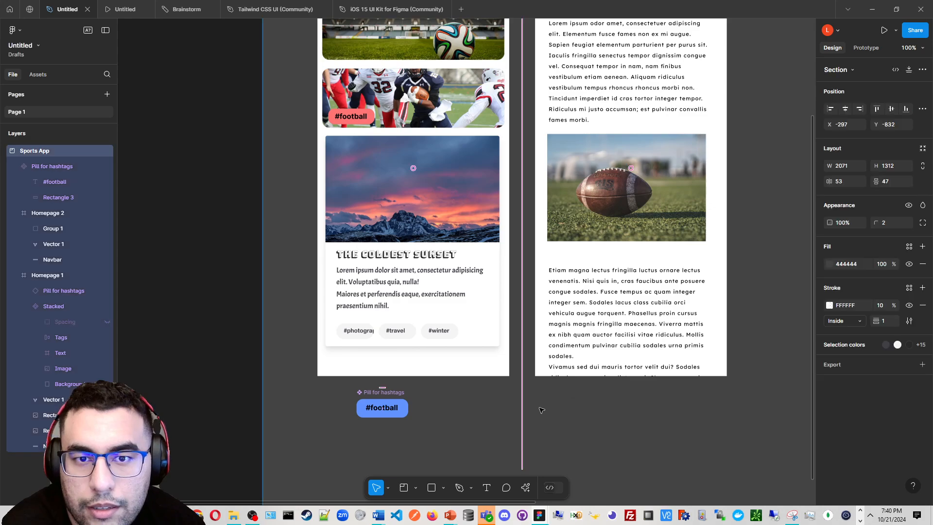
click(447, 423)
key(ctrl+z)
key(ctrl+z)
key(ctrl+z)
key(ctrl+z)
key(ctrl+z)
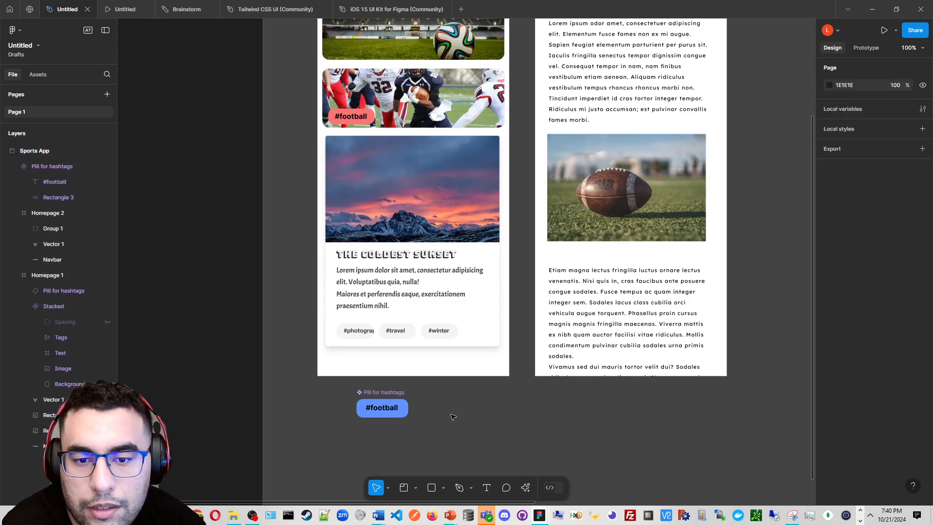
key(ctrl+z)
key(ctrl+z)
key(ctrl+z)
key(ctrl+z)
key(ctrl+z)
key(ctrl+z)
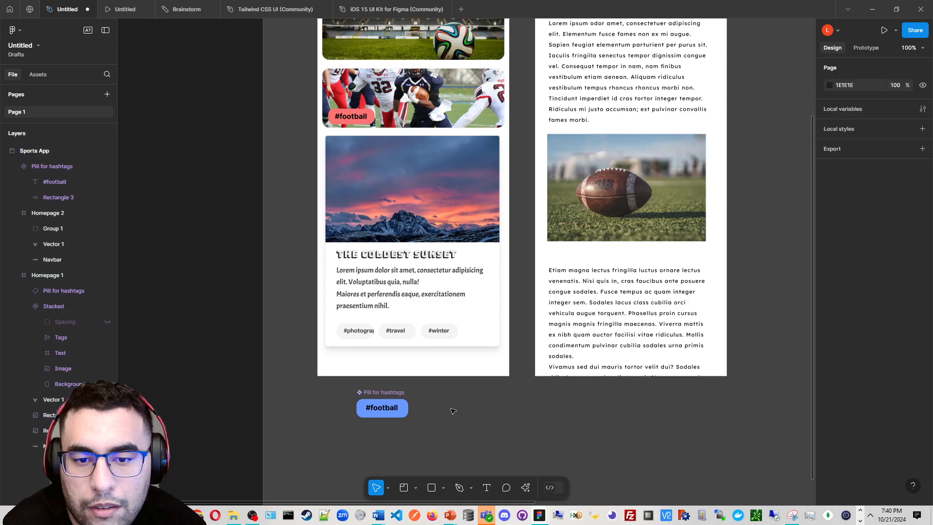
key(ctrl+z)
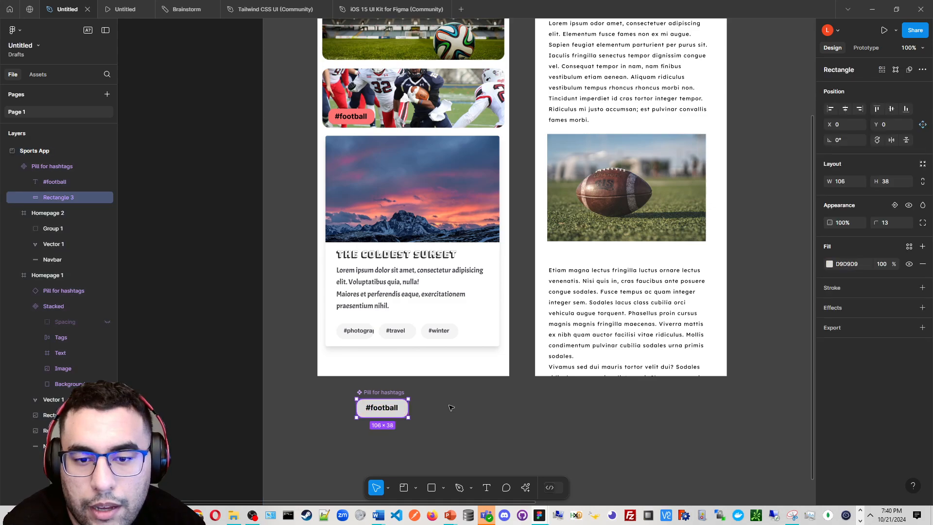
key(ctrl+z)
key(ctrl+shift+z)
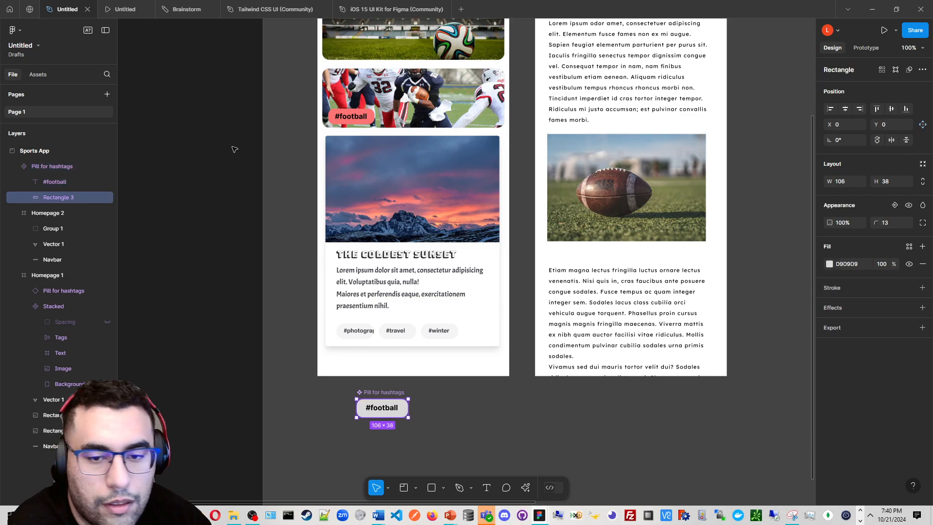
key(ctrl+shift+z)
Set the fill of the pill instance on the football image to light pink FFE1E1
click(427, 420)
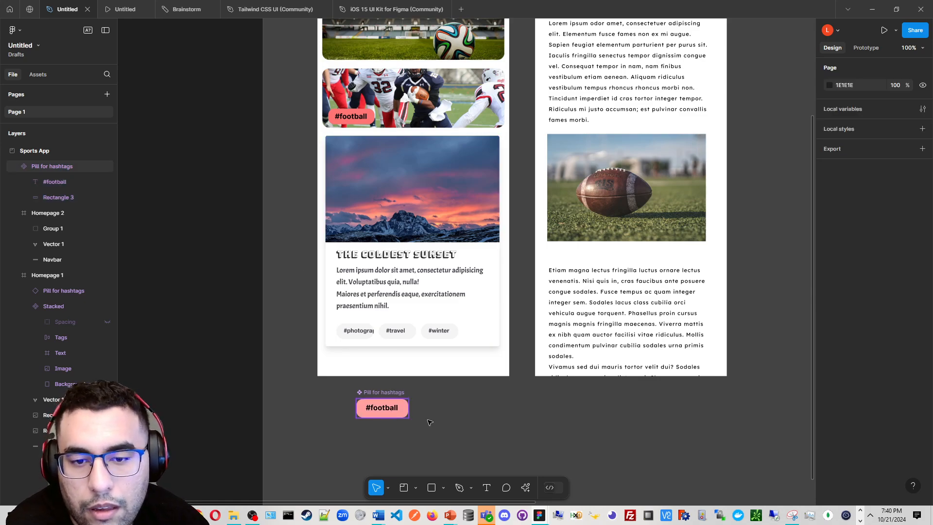
click(397, 412)
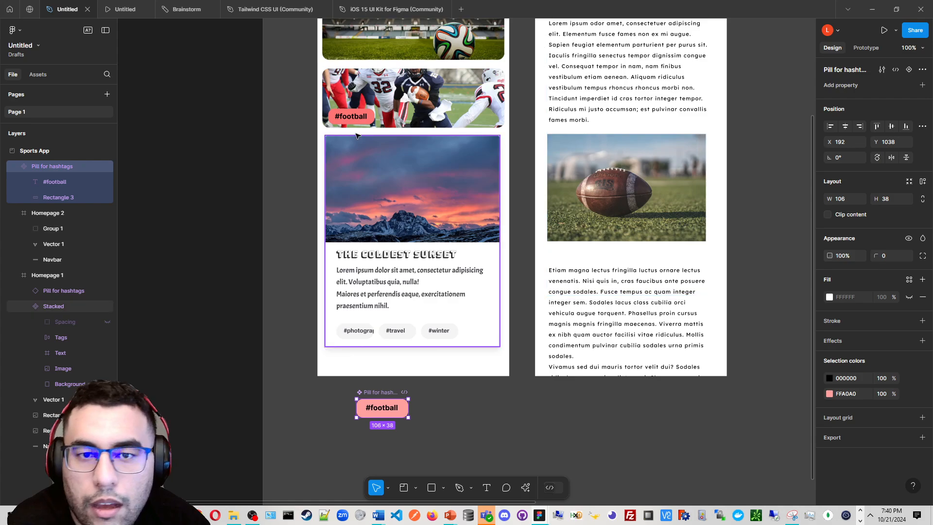
scroll(403, 191, up, 5)
scroll(404, 192, up, 3)
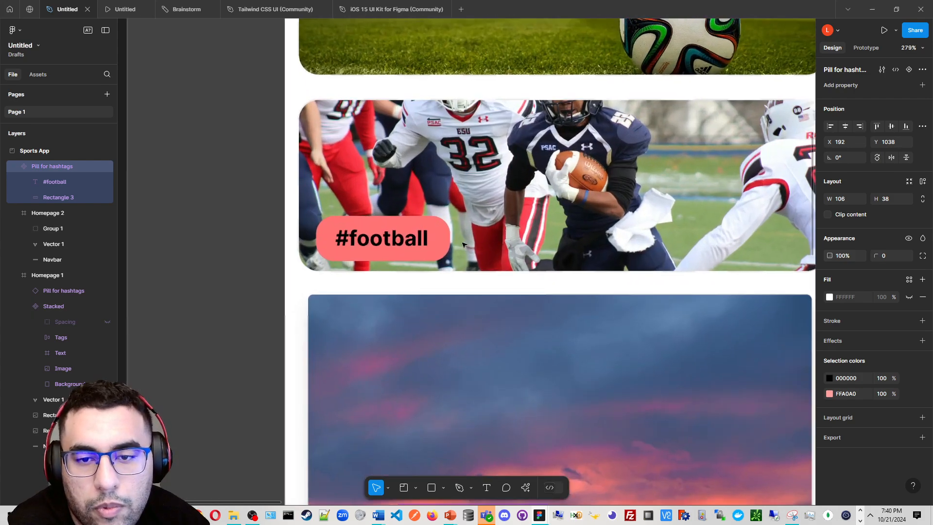
double_click(449, 242)
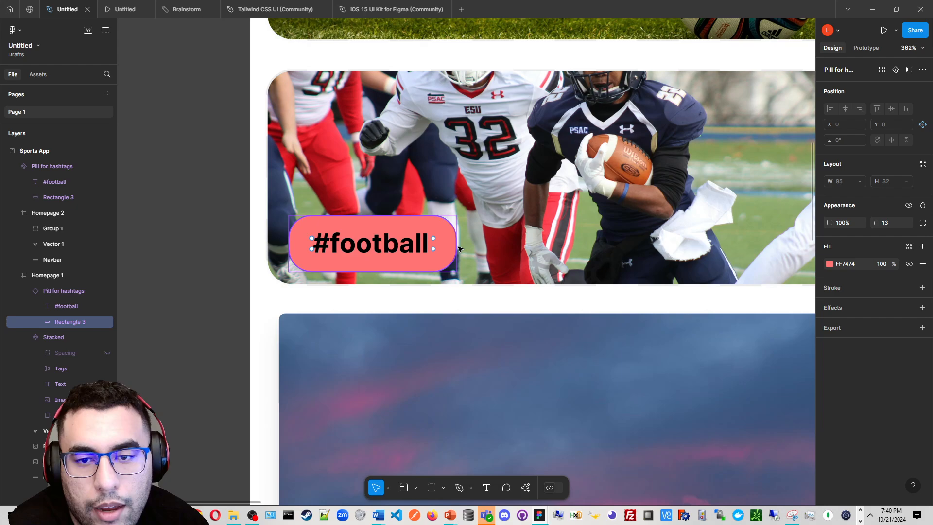
click(829, 263)
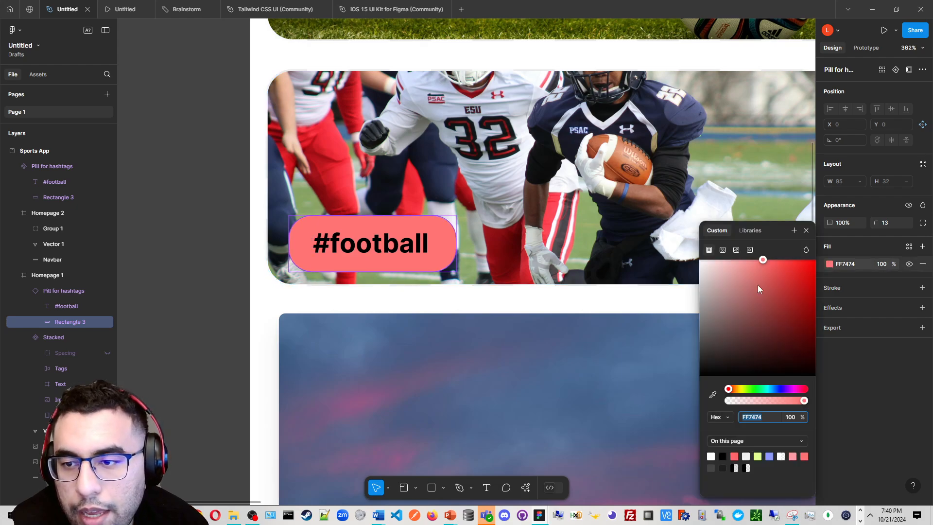
drag(758, 288, 714, 252)
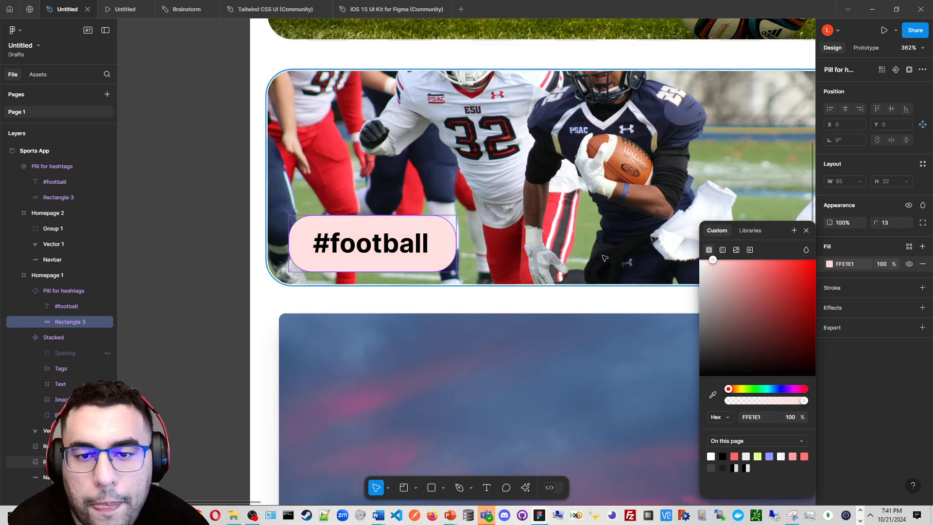
Drag out a copy of the pill component as a new instance beside the main component
scroll(597, 336, down, 3)
scroll(598, 336, down, 5)
scroll(411, 301, down, 5)
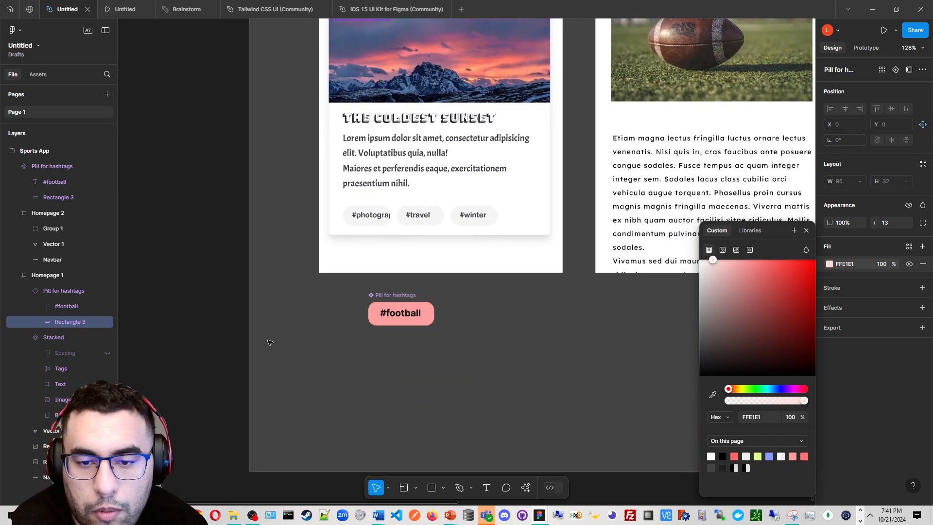
click(411, 301)
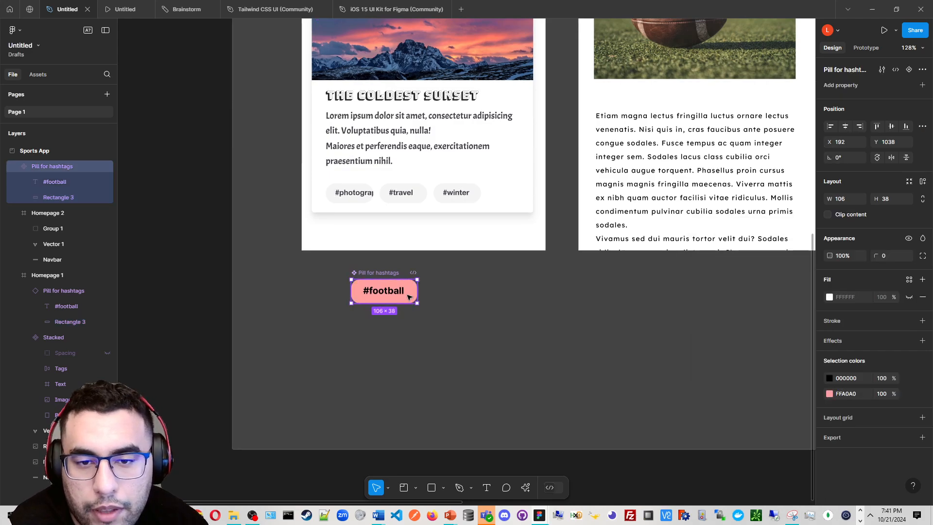
drag(407, 294, 495, 295)
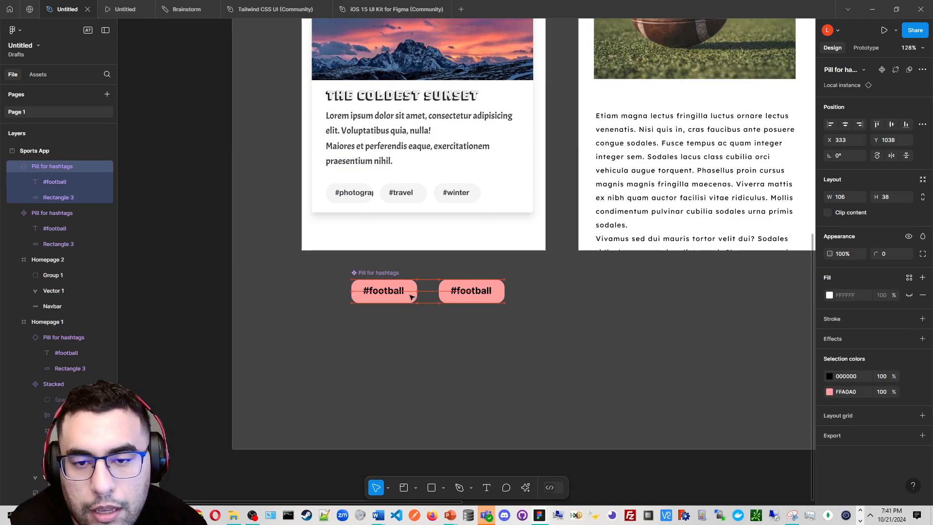
Change the main pill component rectangle's fill to lilac C0A0FF
click(409, 295)
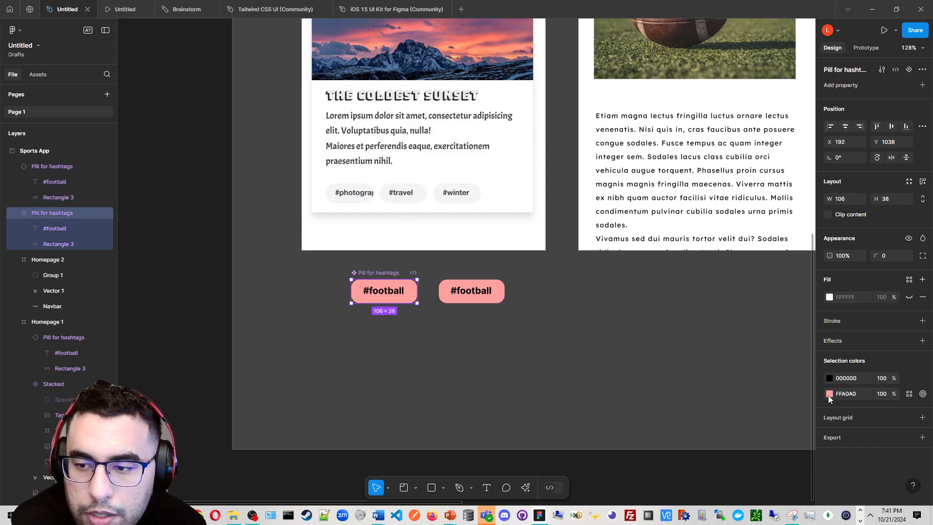
click(59, 244)
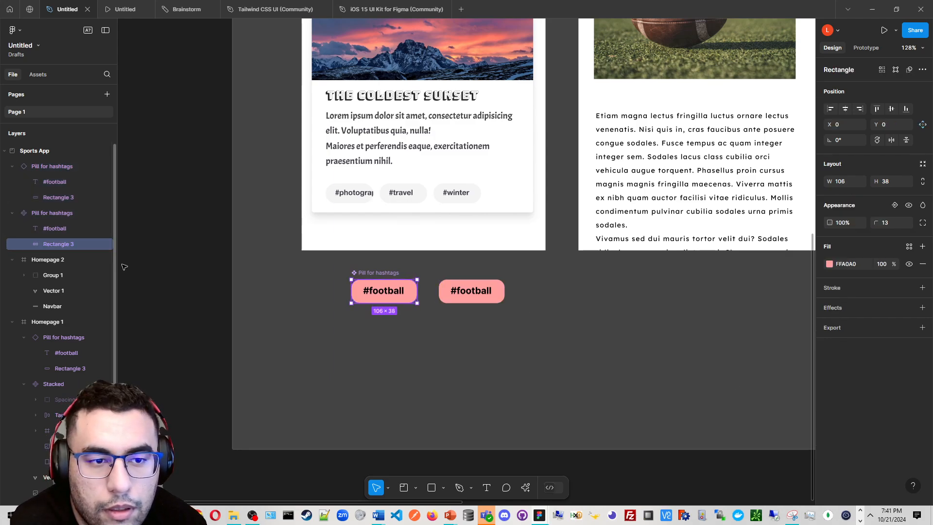
click(828, 263)
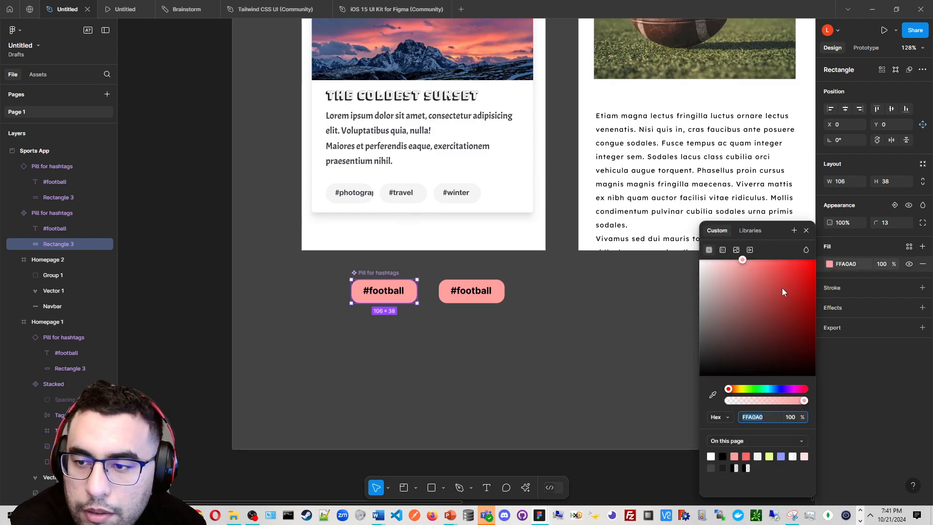
click(774, 389)
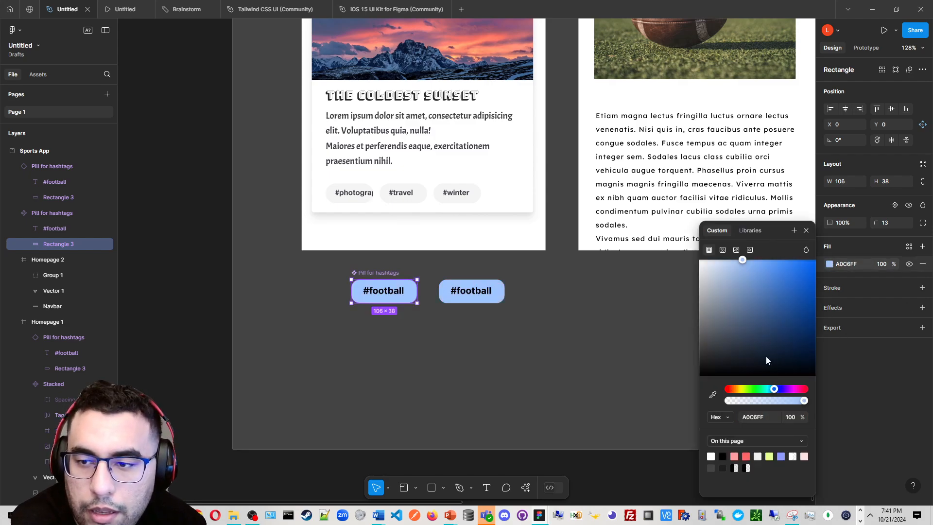
click(804, 388)
drag(790, 391, 783, 389)
Move the new pill instance onto the football image card and delete the old pink instance there
scroll(583, 261, down, 5)
drag(583, 261, 405, 349)
click(374, 394)
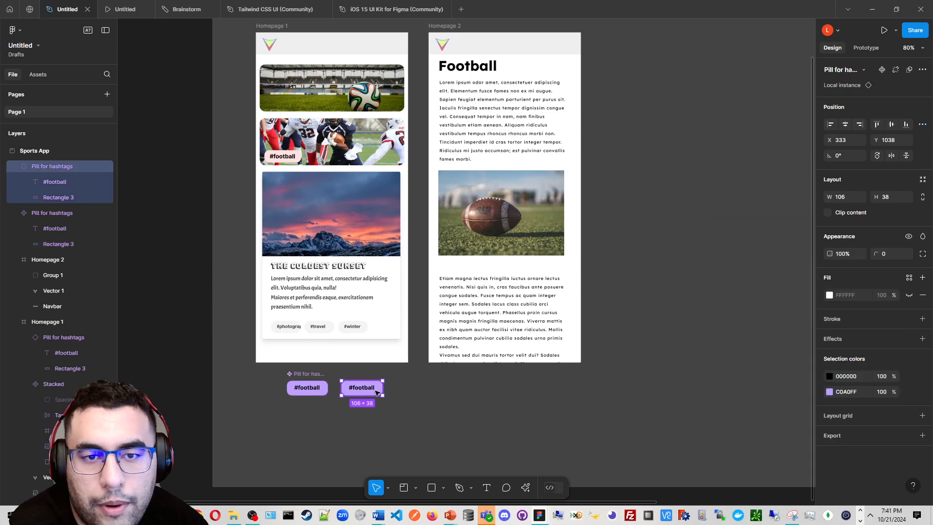
drag(293, 168, 292, 156)
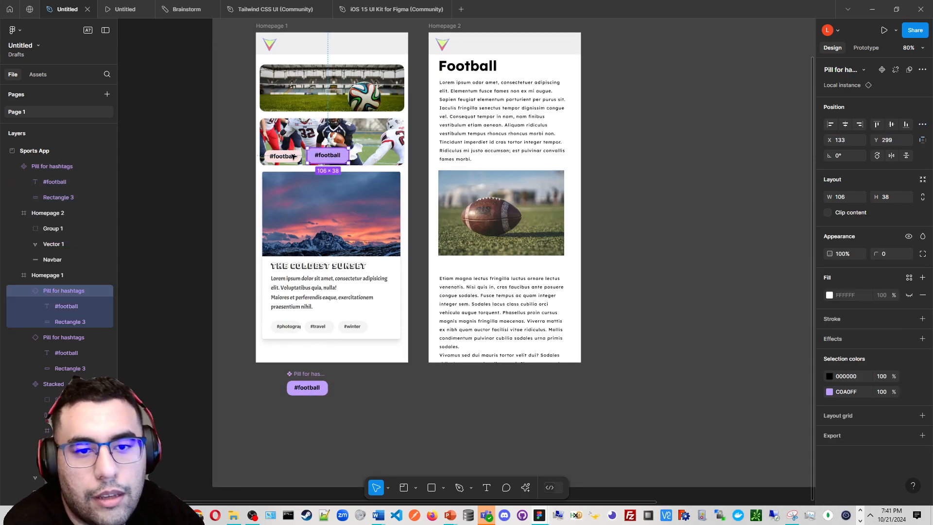
key(Delete)
Set the main pill's selection colour to purple 8345FF
click(316, 384)
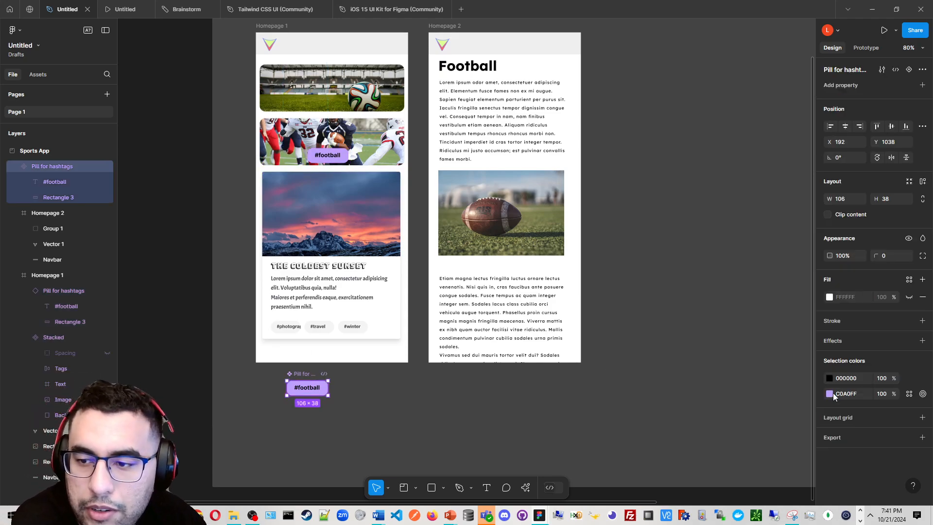
click(54, 196)
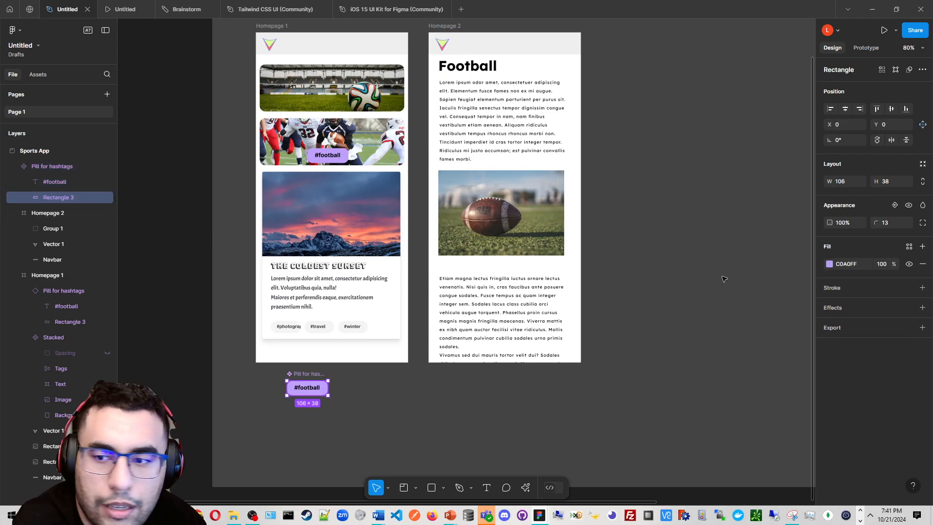
click(360, 424)
click(322, 375)
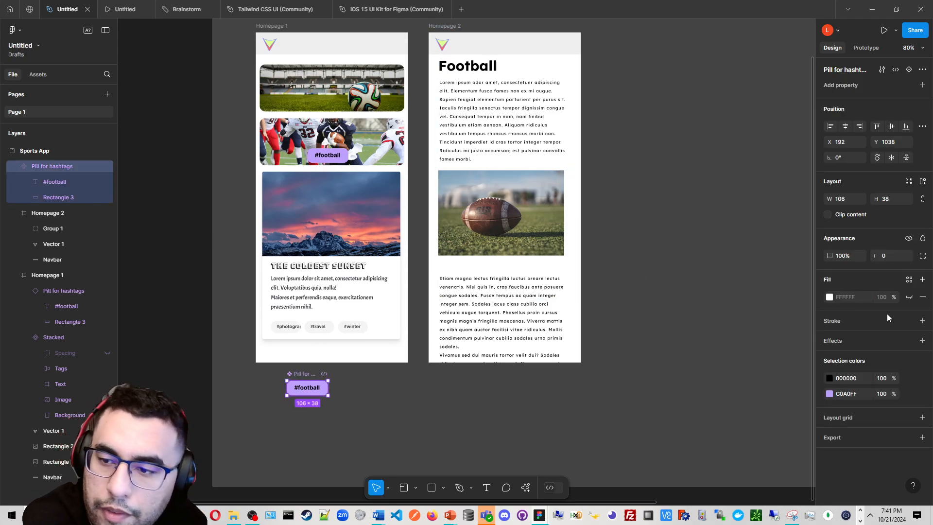
click(829, 393)
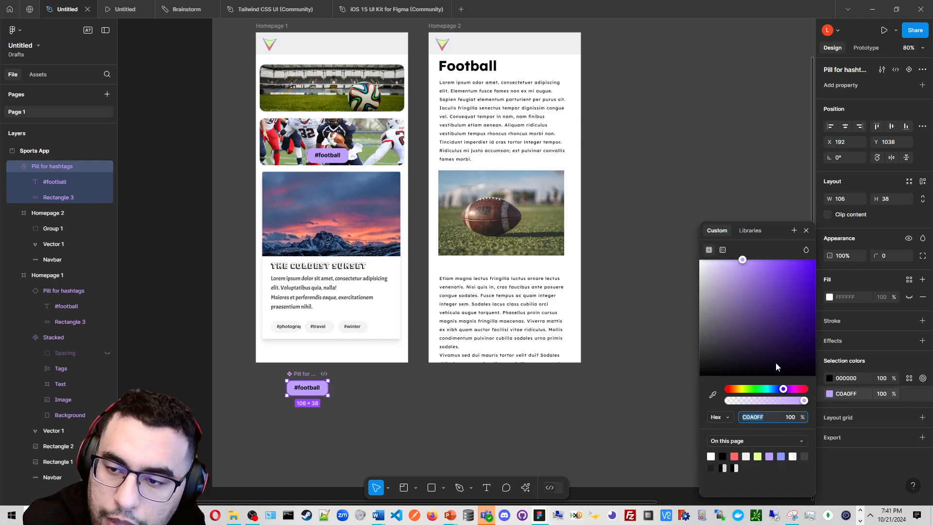
drag(775, 362, 804, 296)
drag(779, 330, 789, 254)
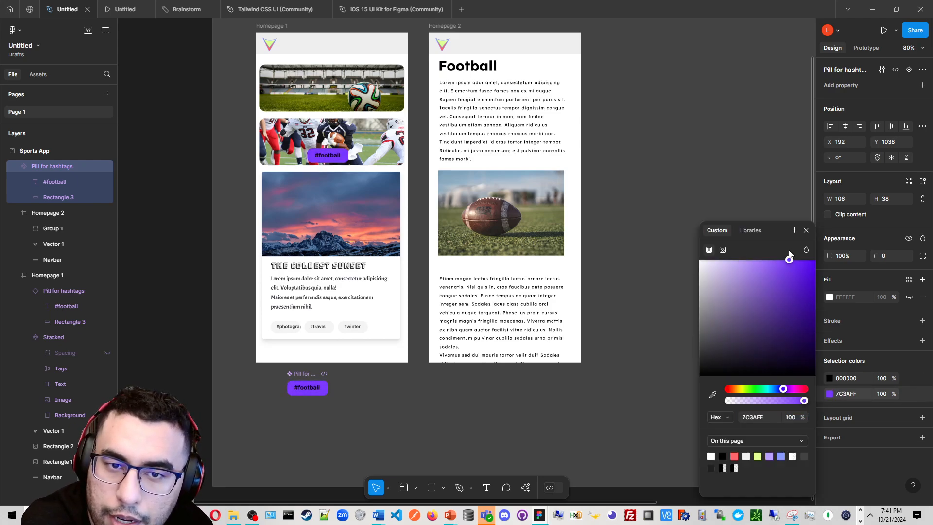
Lighten the main pill rectangle's fill to B996FF
click(69, 199)
click(830, 265)
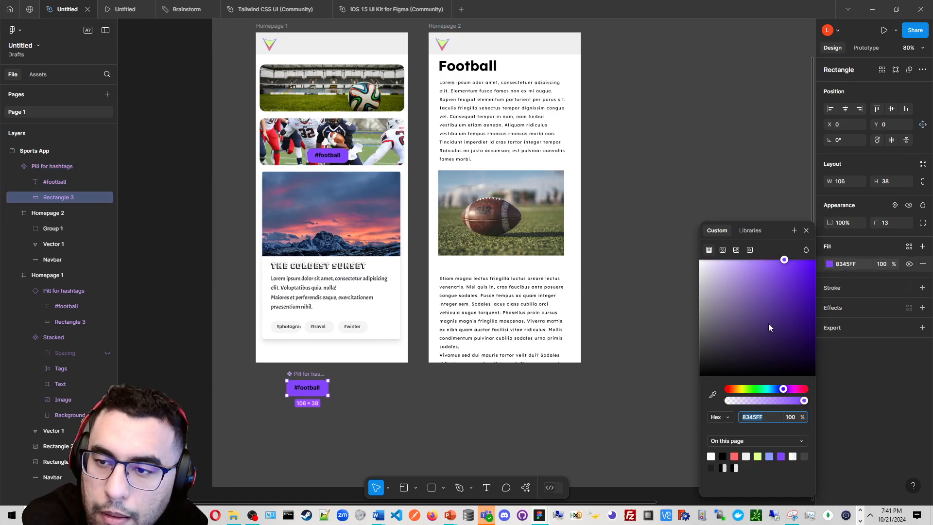
drag(769, 327, 747, 260)
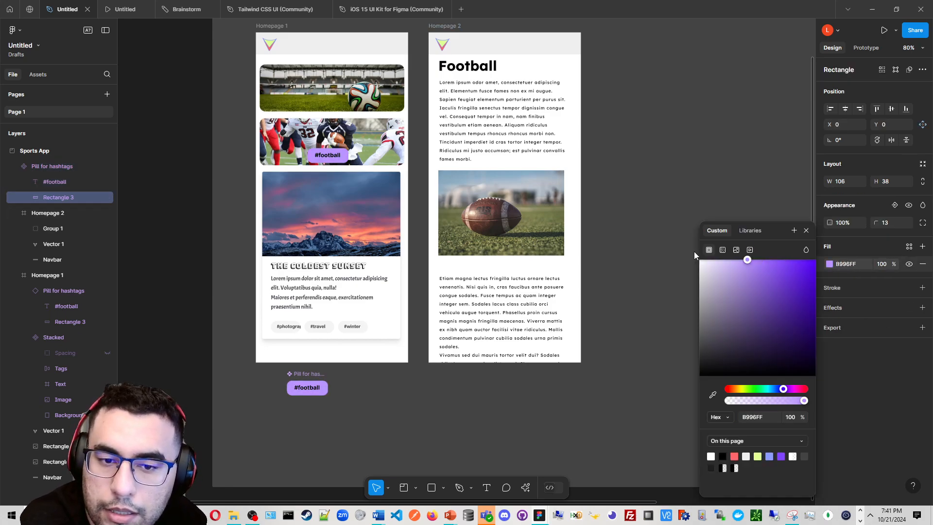
click(502, 258)
Inspect the purple pill on the football image in Homepage 1
scroll(347, 163, up, 5)
drag(327, 149, 409, 364)
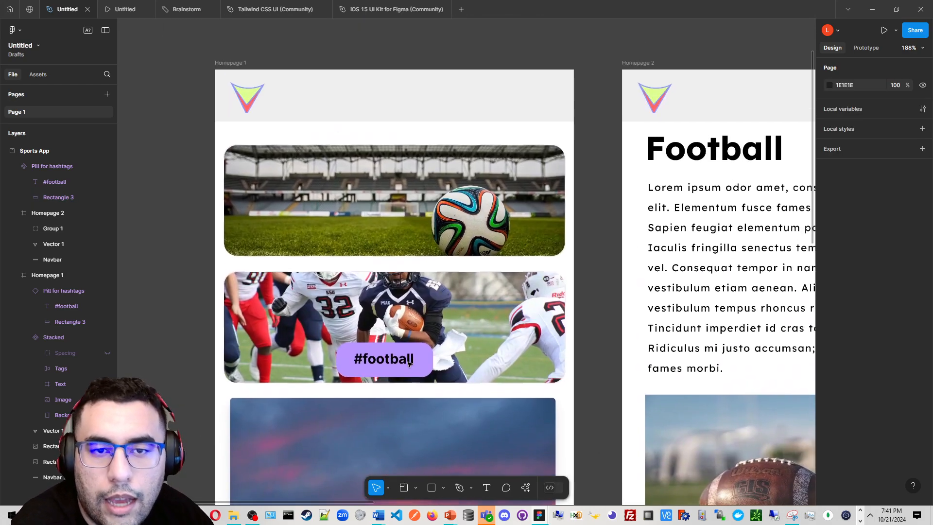
scroll(409, 363, down, 2)
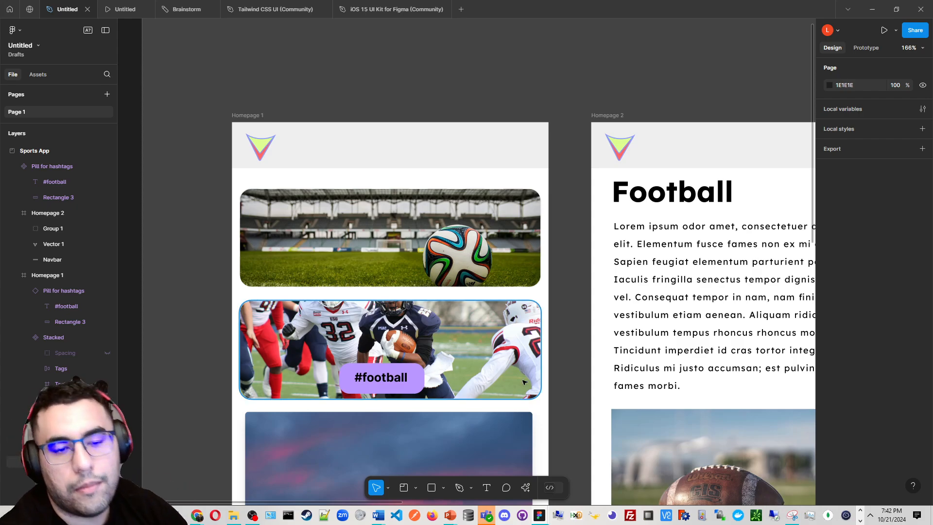
scroll(422, 327, down, 10)
drag(476, 302, 365, 122)
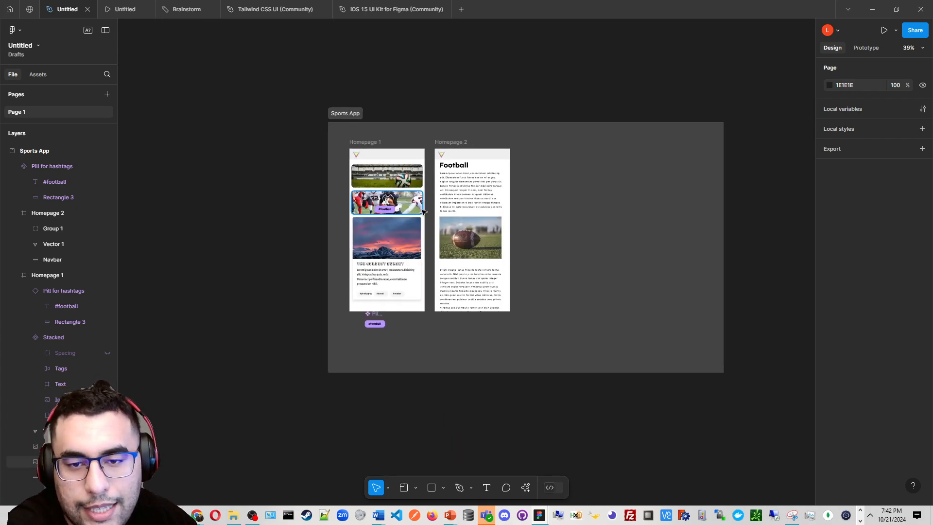
Create a Desktop preset frame (1440 × 1024) below the Sports App section
click(416, 487)
click(426, 440)
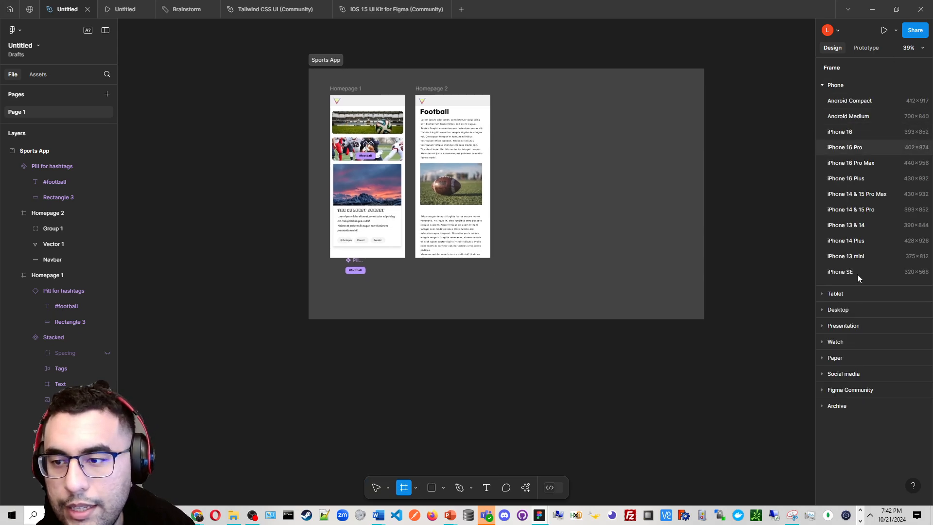
click(852, 311)
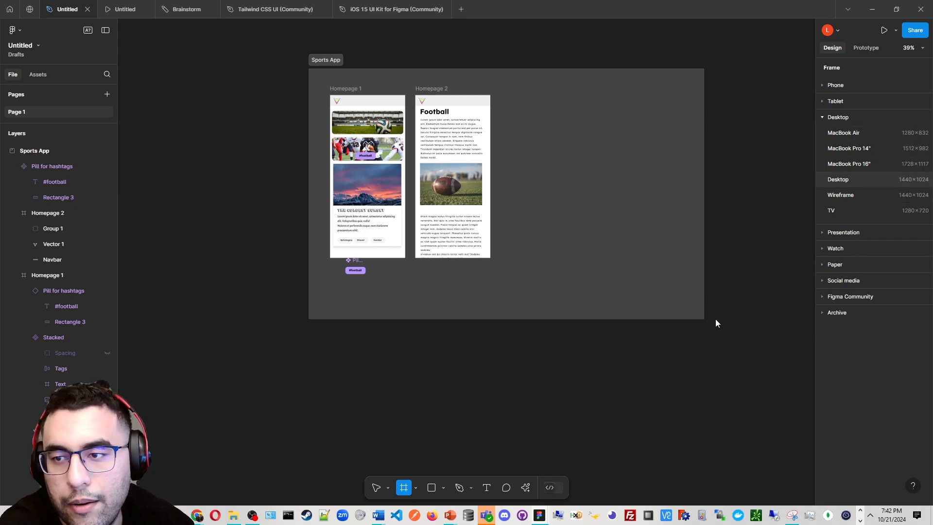
drag(655, 281, 352, 406)
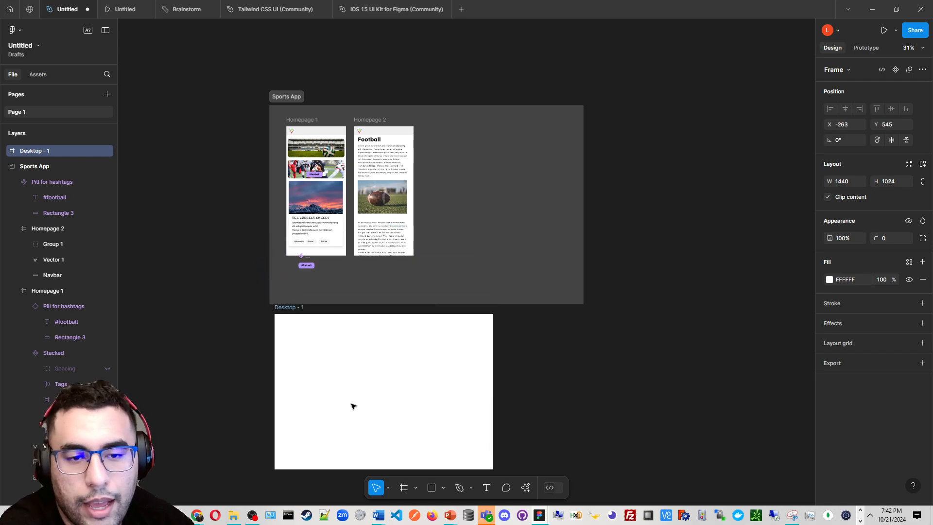
Draw a header rectangle spanning the top of the Desktop frame, about 1440 × 155
scroll(364, 415, up, 3)
key(r)
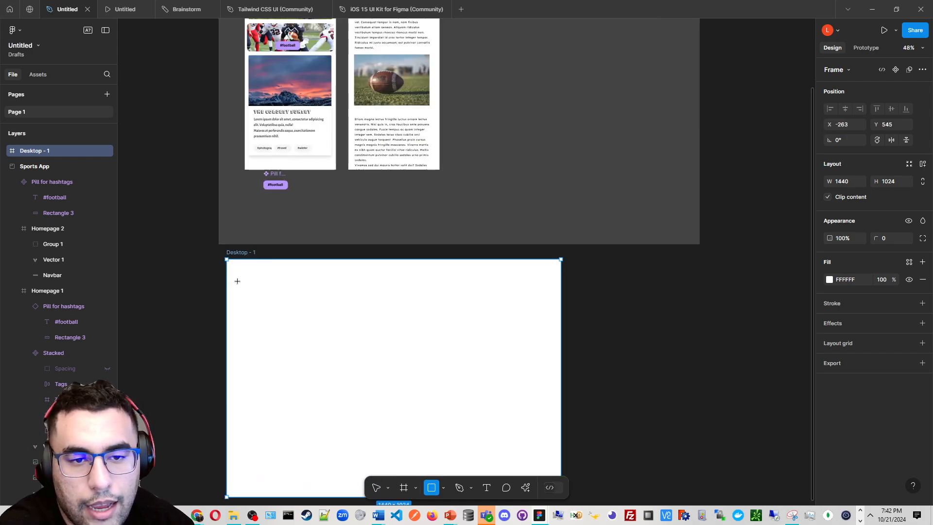
mouse_move(242, 281)
mouse_down()
mouse_move(569, 291)
mouse_move(569, 314)
mouse_move(569, 294)
mouse_up()
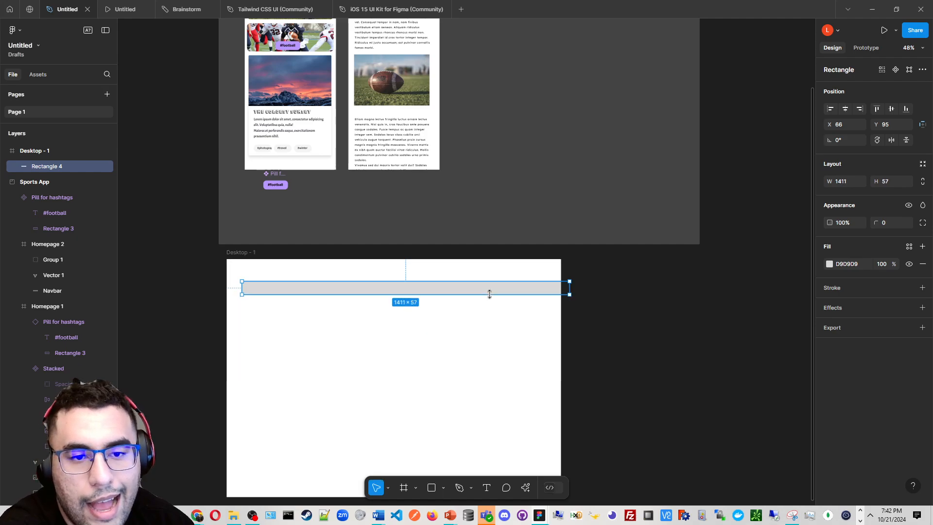
mouse_move(489, 294)
mouse_down()
mouse_move(483, 316)
mouse_move(490, 285)
mouse_up()
drag(553, 291, 560, 291)
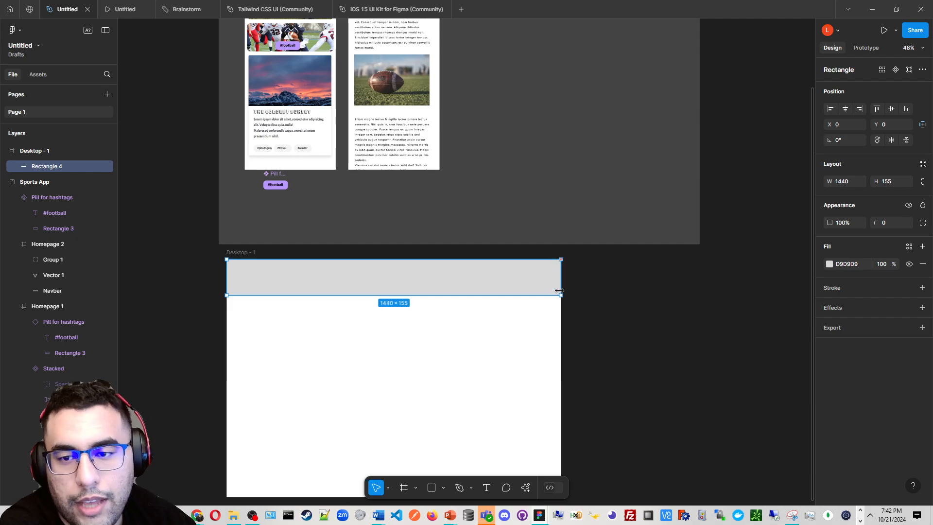
drag(365, 274, 429, 220)
key(ctrl+x)
key(ctrl+v)
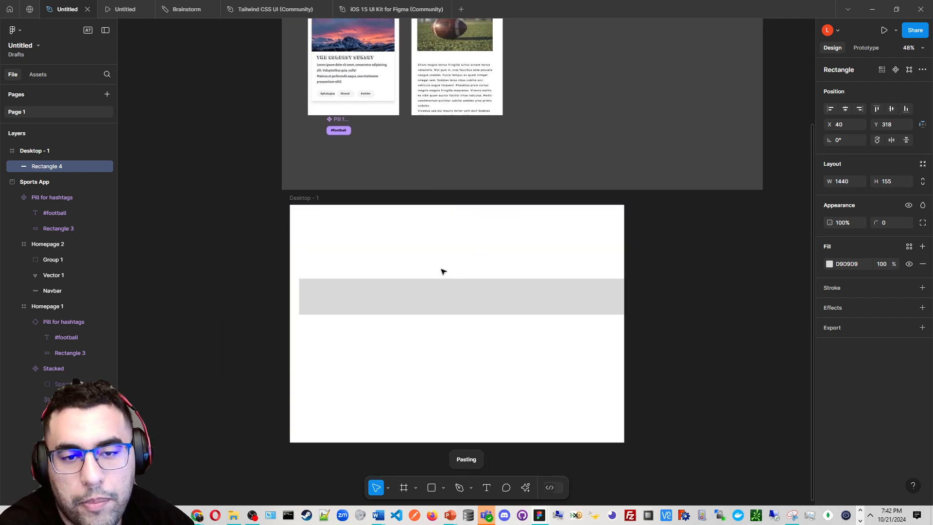
key(ctrl+z)
key(ctrl+z)
Draw a large content rectangle below the header in the Desktop frame, about 1417 × 759
drag(574, 236, 568, 280)
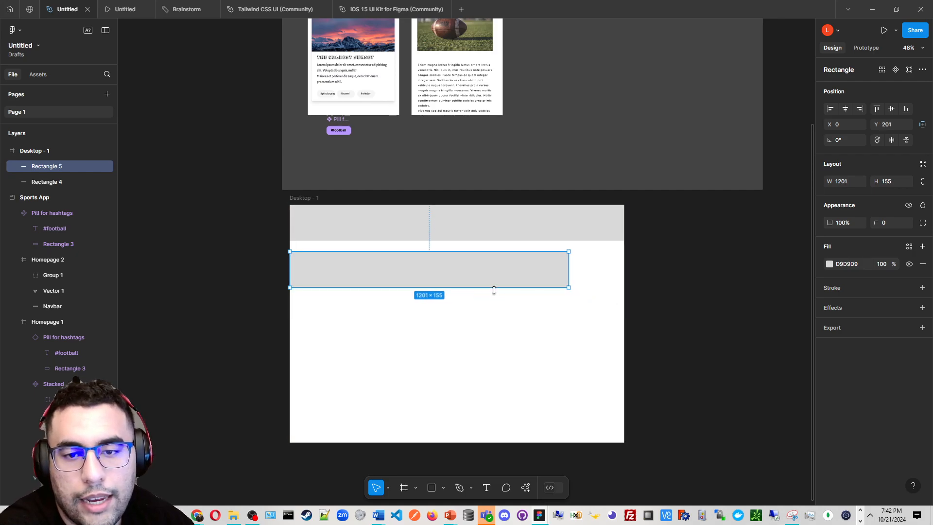
drag(494, 287, 478, 427)
mouse_move(440, 357)
mouse_down()
mouse_move(470, 354)
mouse_move(446, 355)
mouse_up()
mouse_move(576, 370)
mouse_down()
mouse_move(624, 369)
mouse_move(587, 372)
mouse_up()
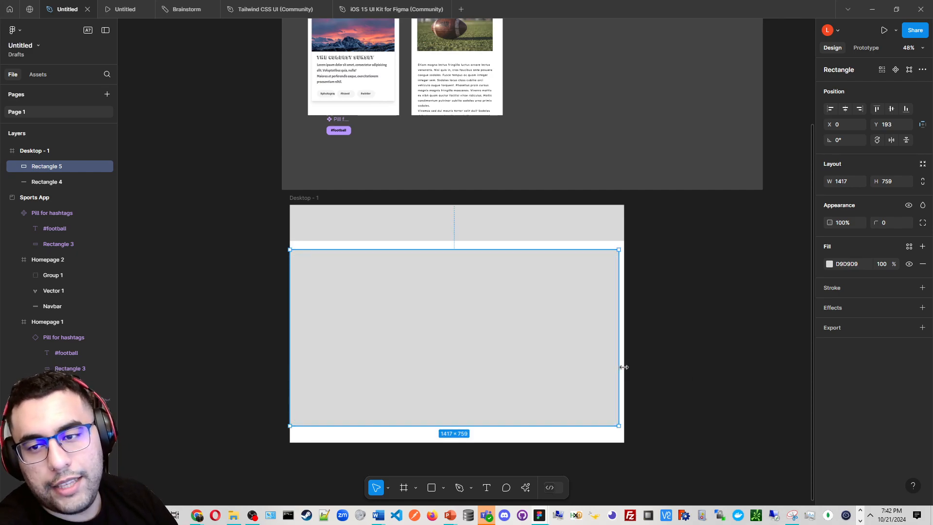
click(705, 326)
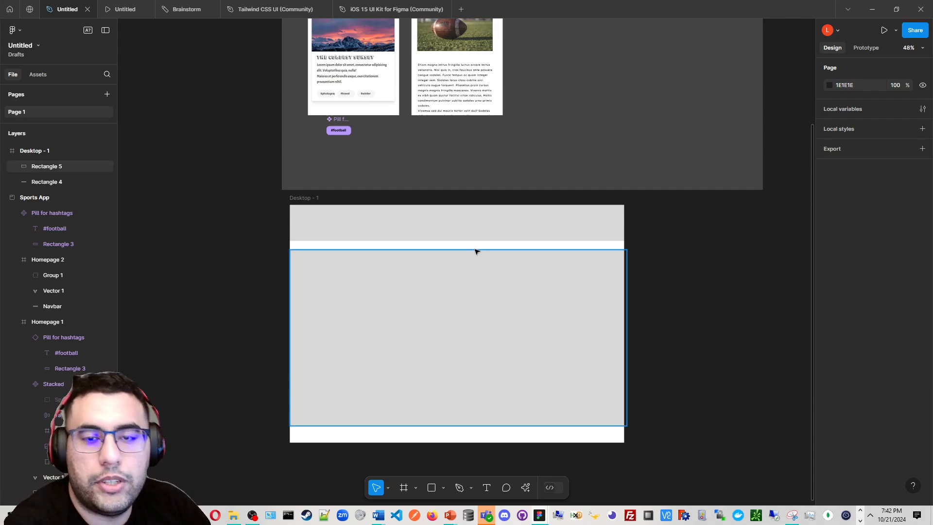
Browse the iOS 15 UI Kit file's components in Dev Mode, then return to the design file
scroll(493, 337, up, 5)
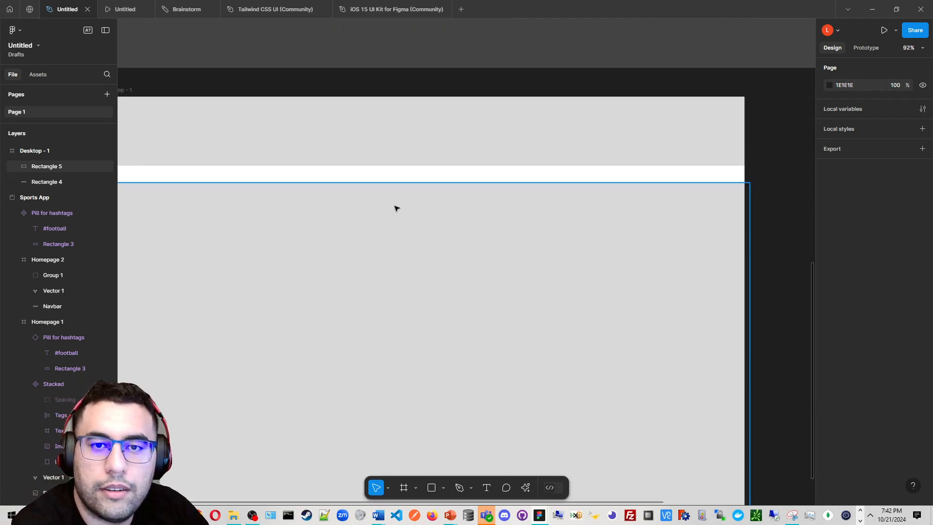
scroll(432, 197, down, 2)
click(365, 5)
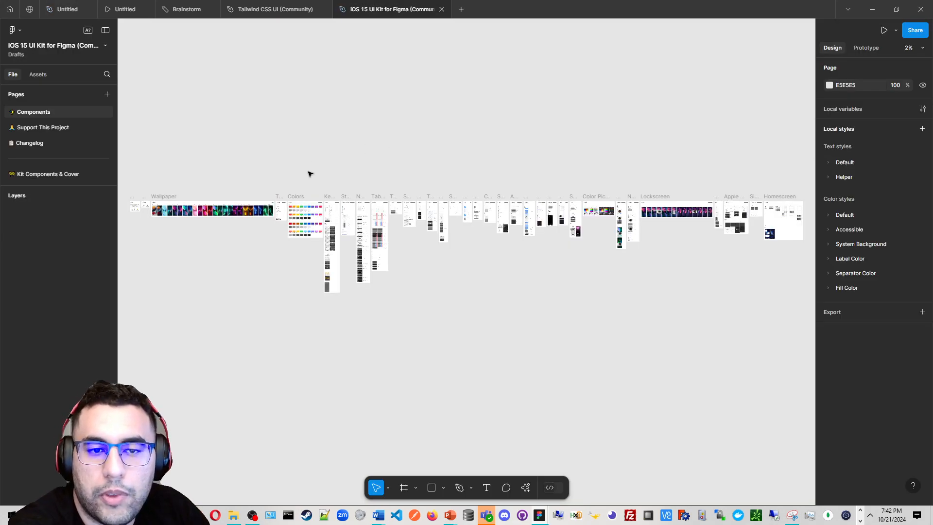
scroll(244, 195, up, 3)
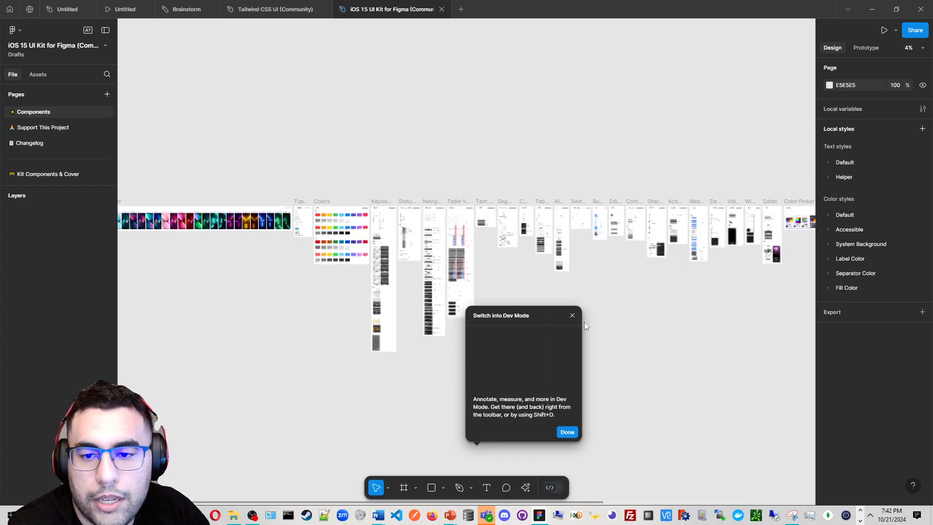
key(shift+d)
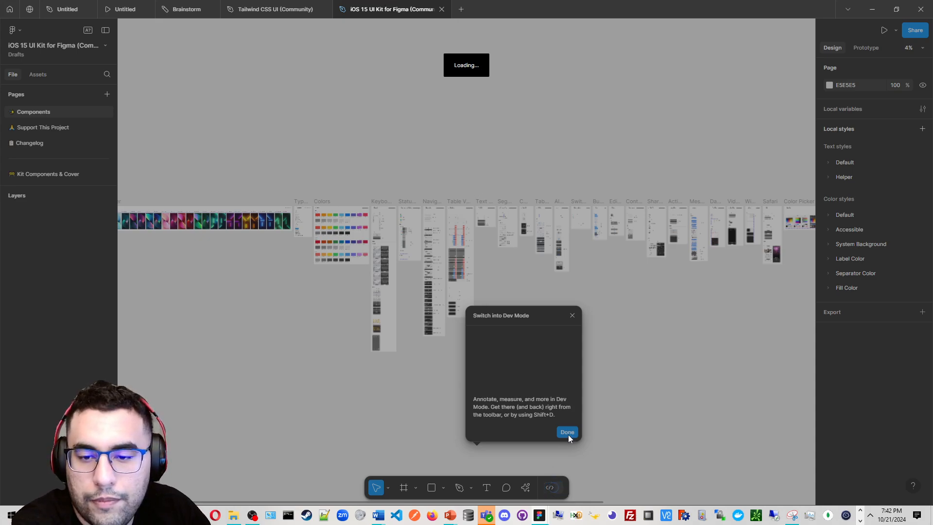
click(272, 9)
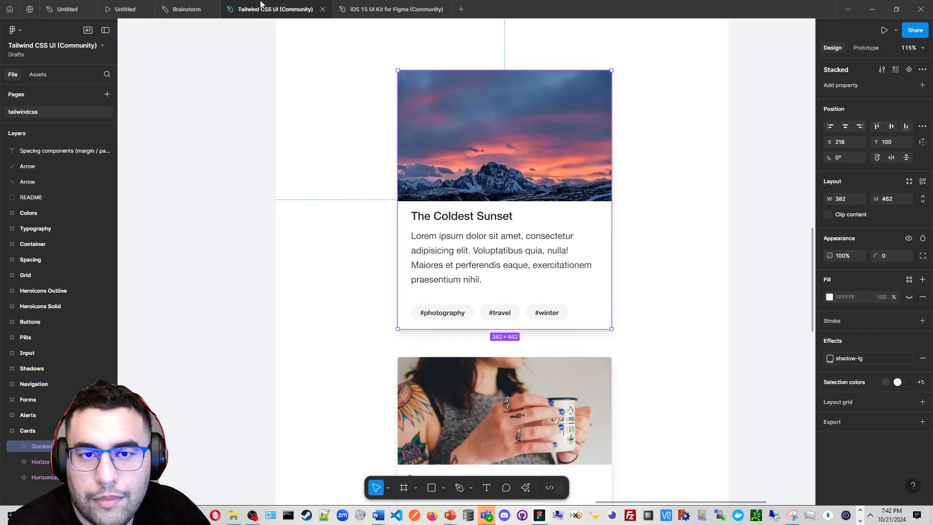
click(383, 9)
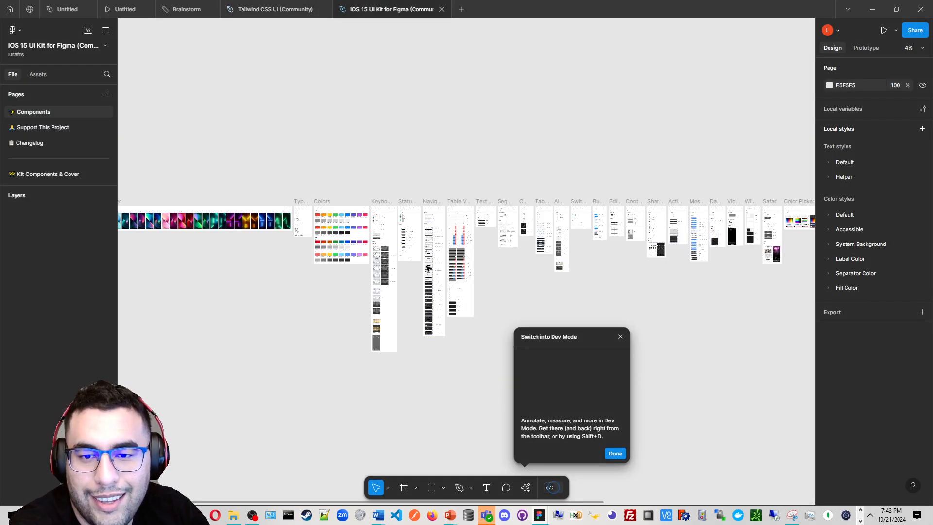
key(shift+d)
scroll(403, 246, up, 3)
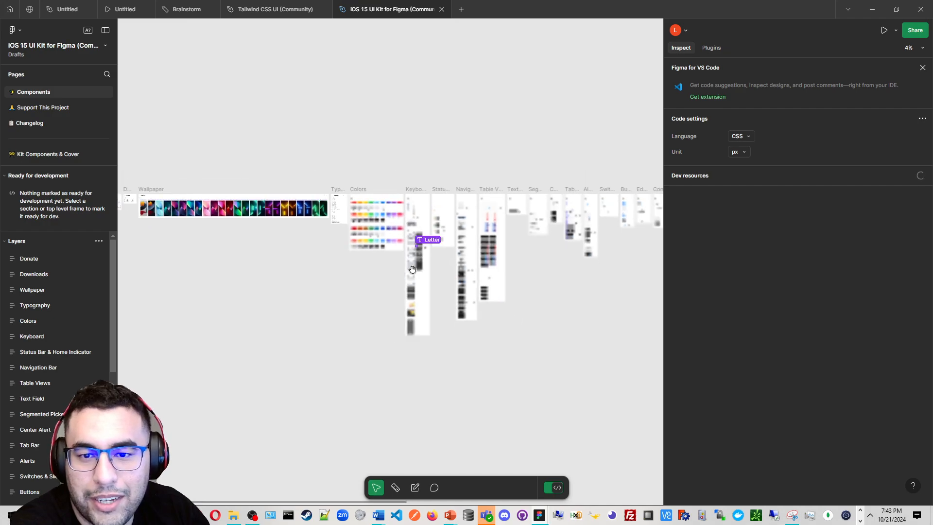
scroll(402, 246, up, 2)
scroll(310, 200, up, 2)
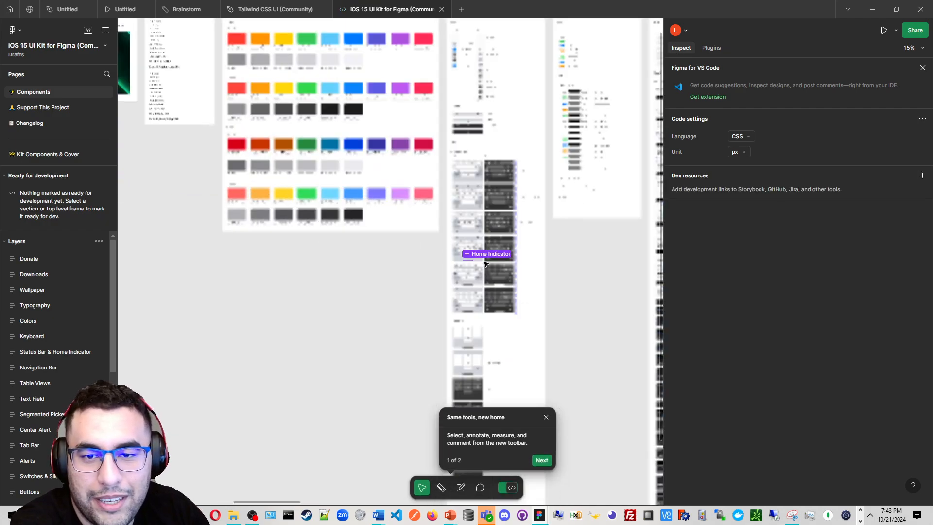
drag(488, 246, 363, 359)
scroll(323, 278, down, 2)
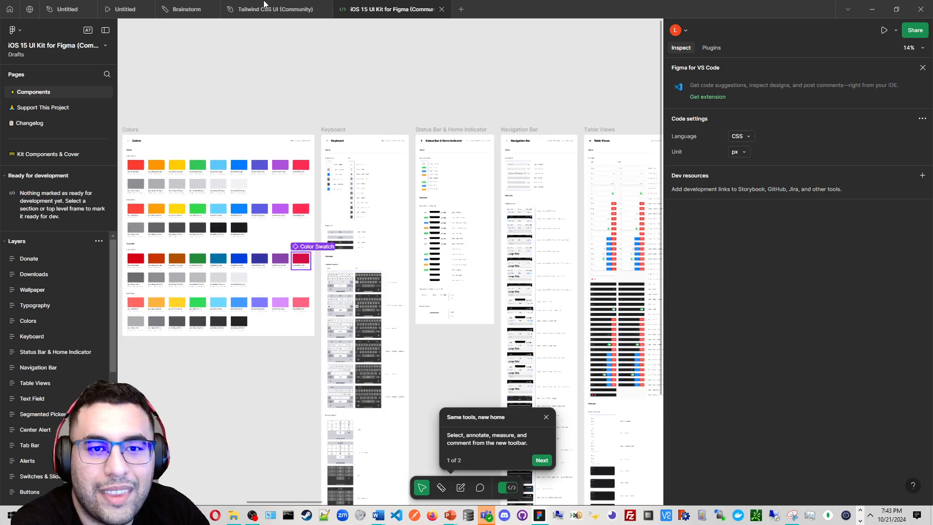
click(68, 9)
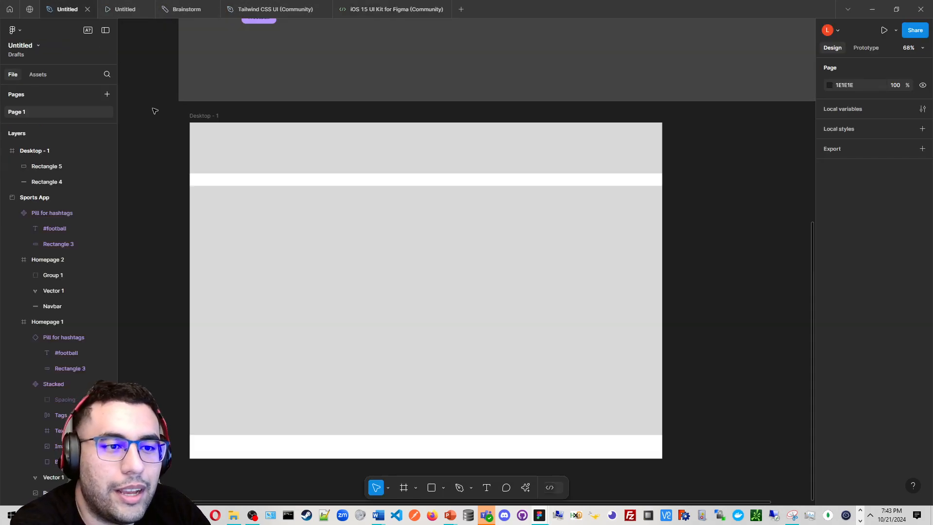
Collapse the expanded layer groups of Desktop - 1, Sports App and the homepages in the layers list
click(5, 136)
click(5, 136)
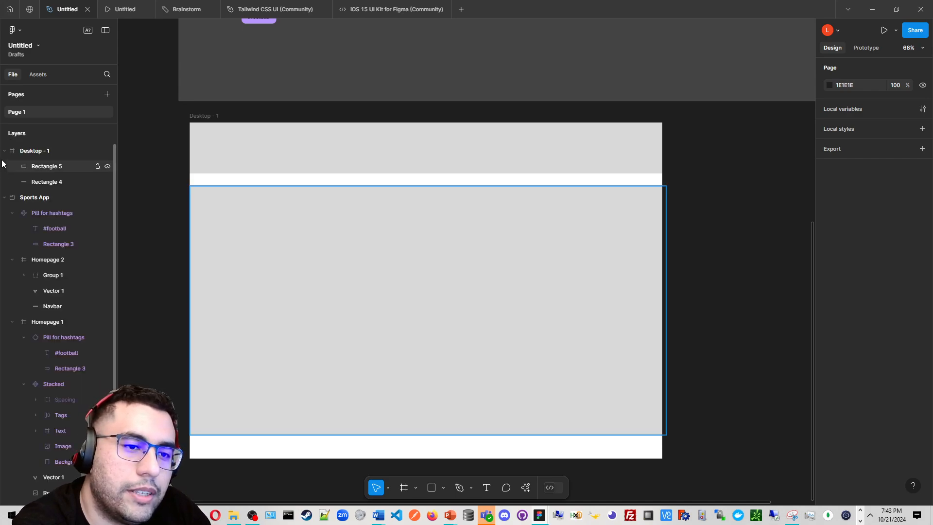
click(4, 153)
click(4, 167)
click(5, 167)
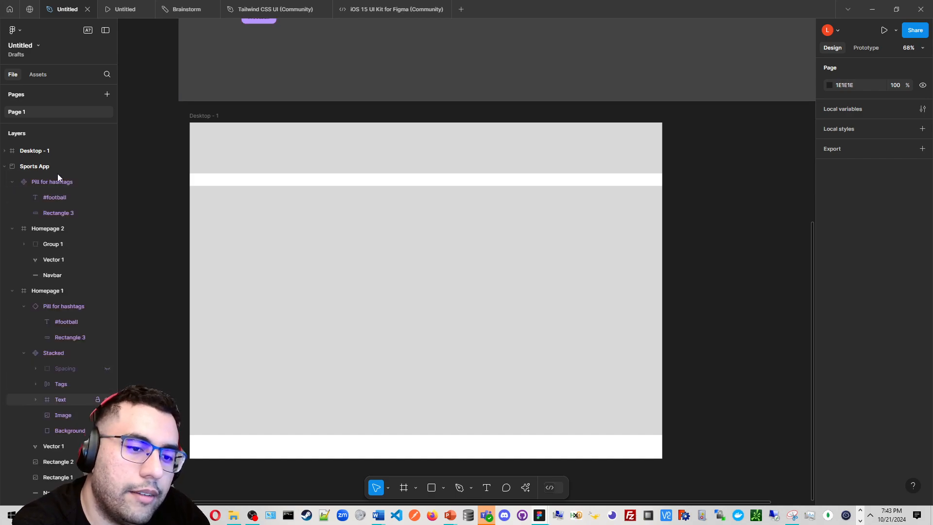
click(12, 182)
click(12, 197)
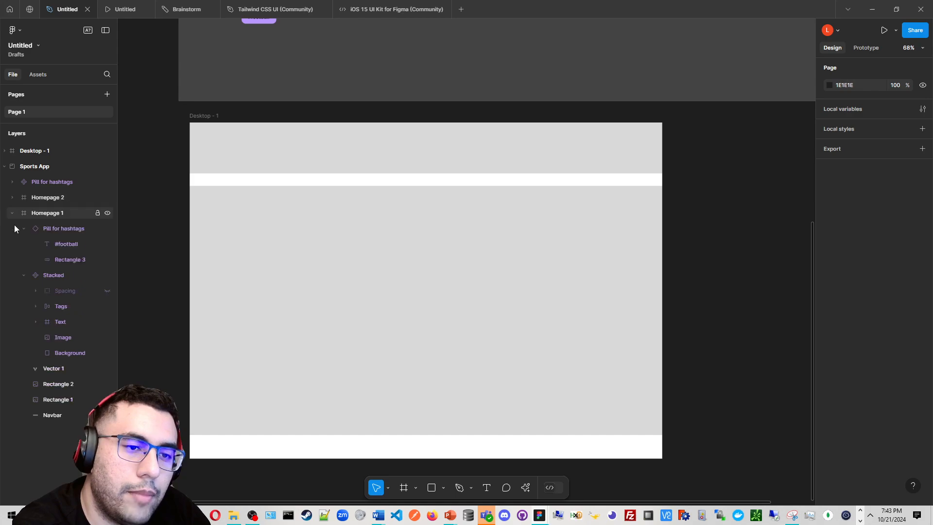
click(12, 212)
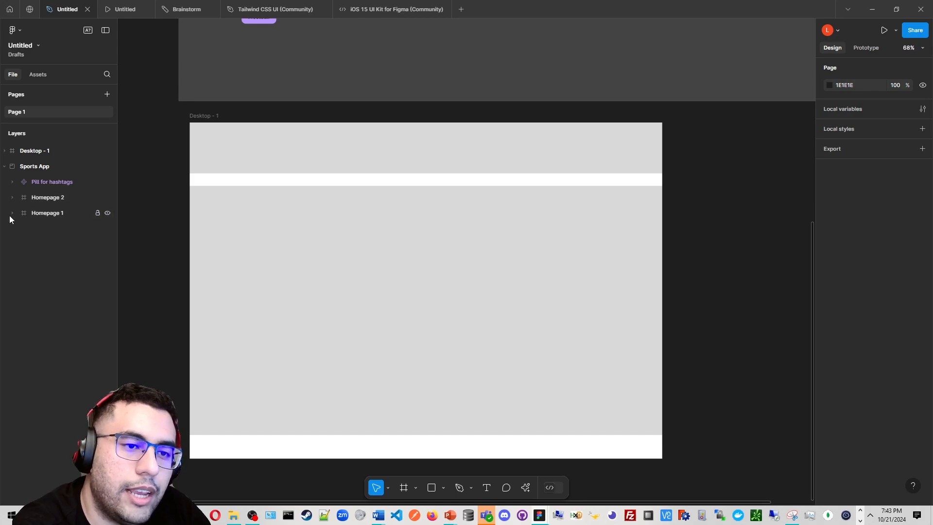
Add a second page and rename the pages Sketching and Prototype
click(106, 94)
key(Return)
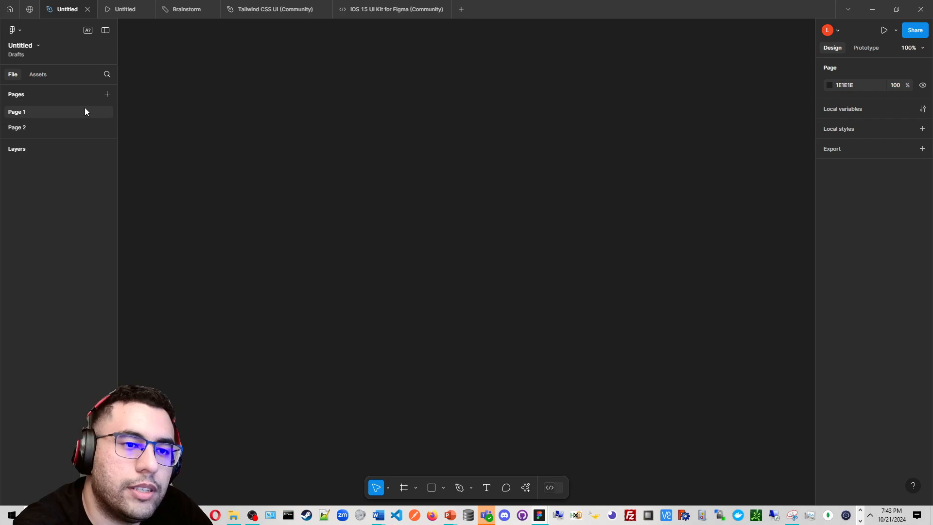
double_click(85, 112)
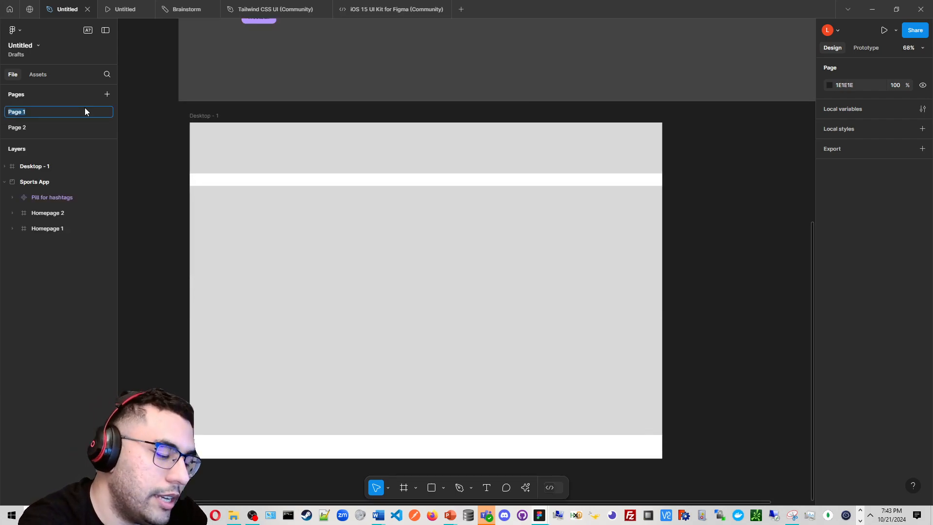
text(Sketching)
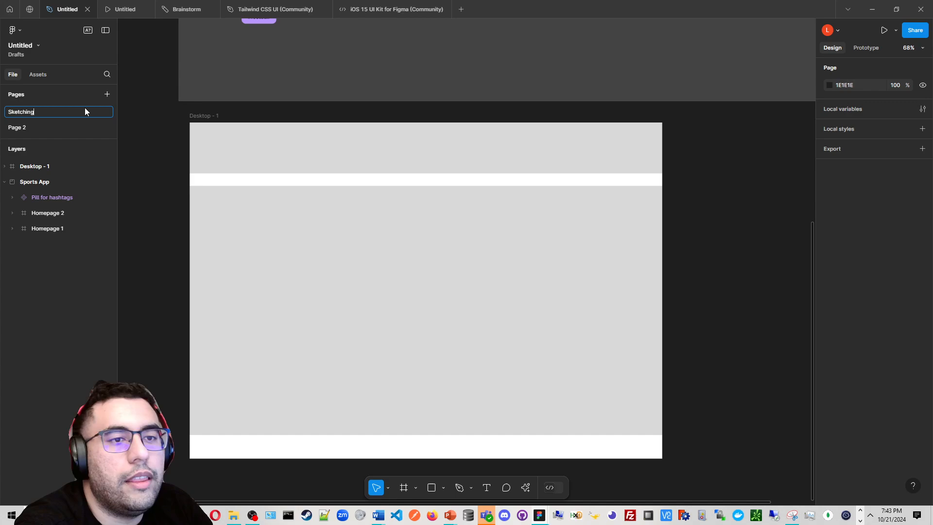
click(51, 132)
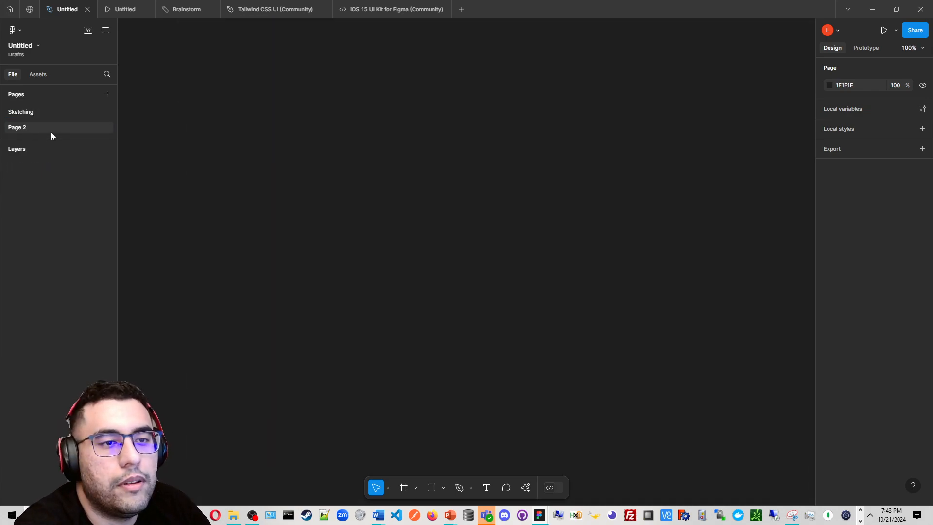
double_click(51, 130)
text(Prototype)
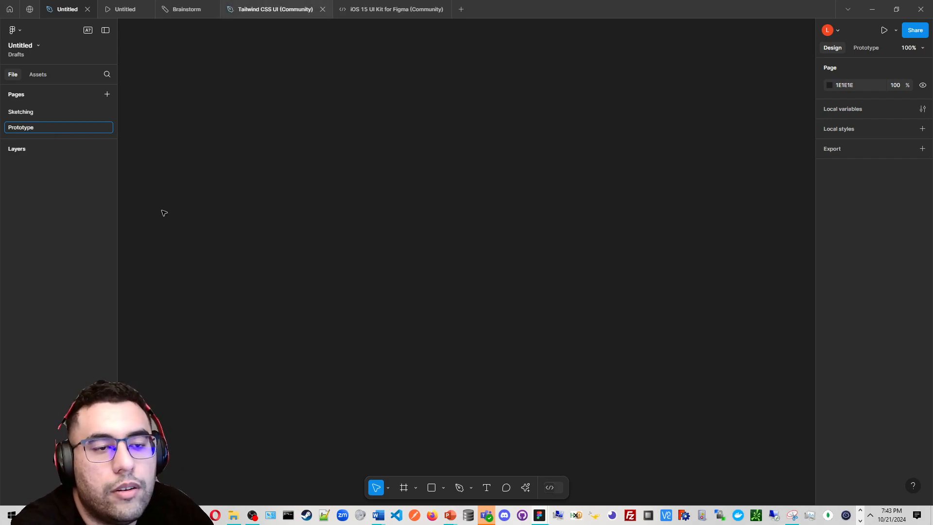
key(Return)
Switch between the Sketching and Prototype pages and check the prototype preview tab
click(46, 112)
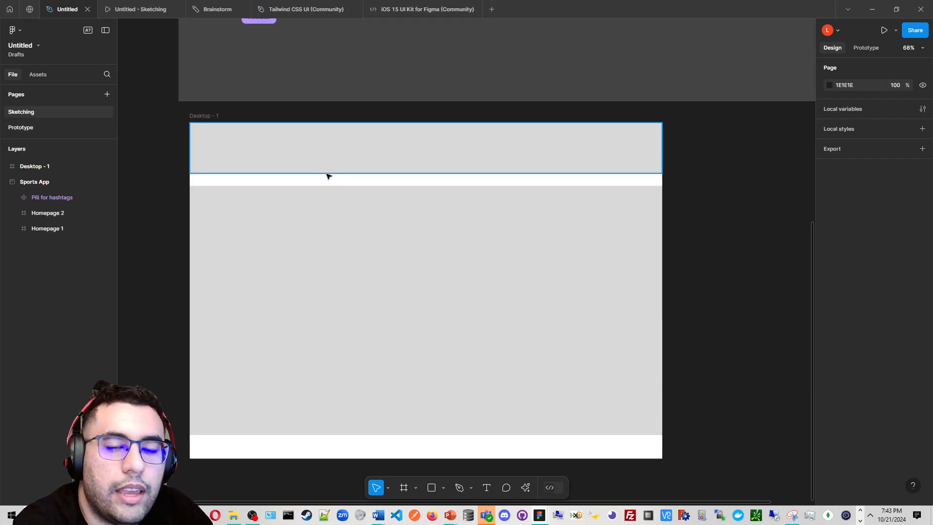
scroll(340, 160, down, 10)
scroll(368, 168, up, 5)
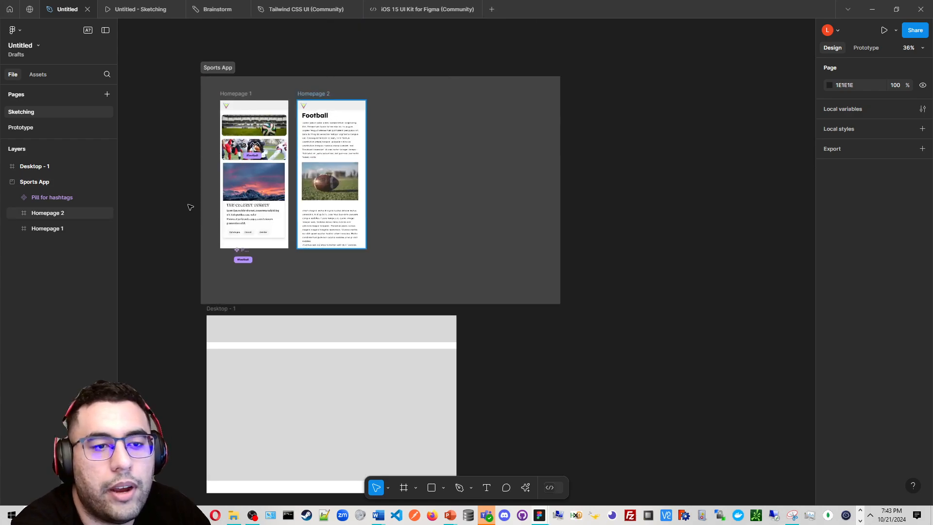
click(48, 128)
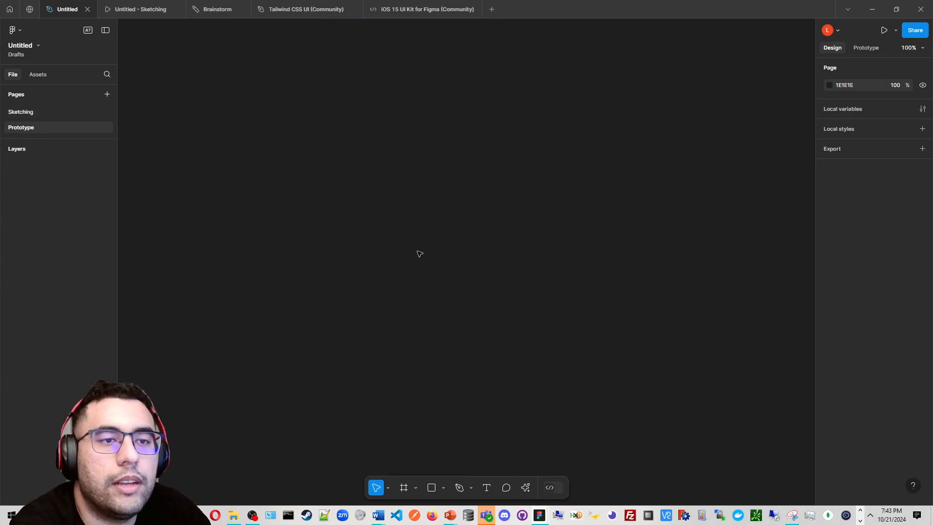
click(162, 5)
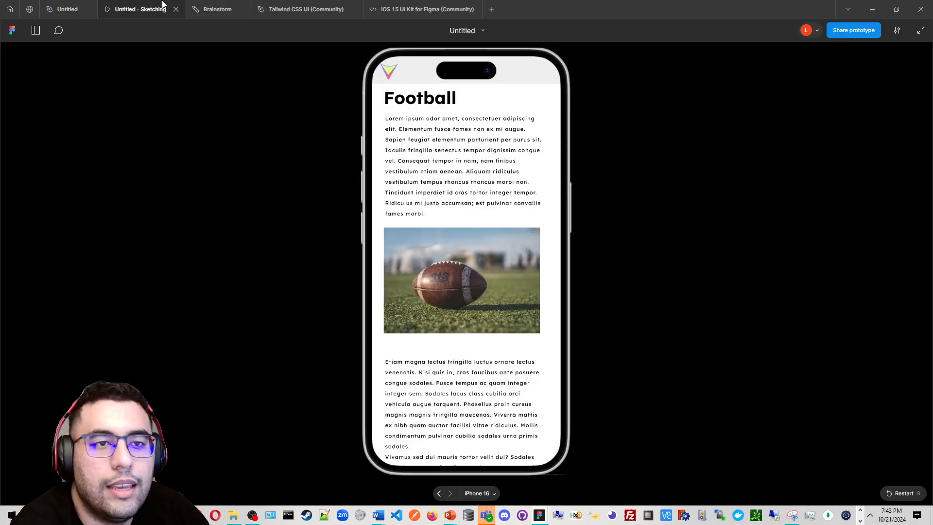
click(95, 6)
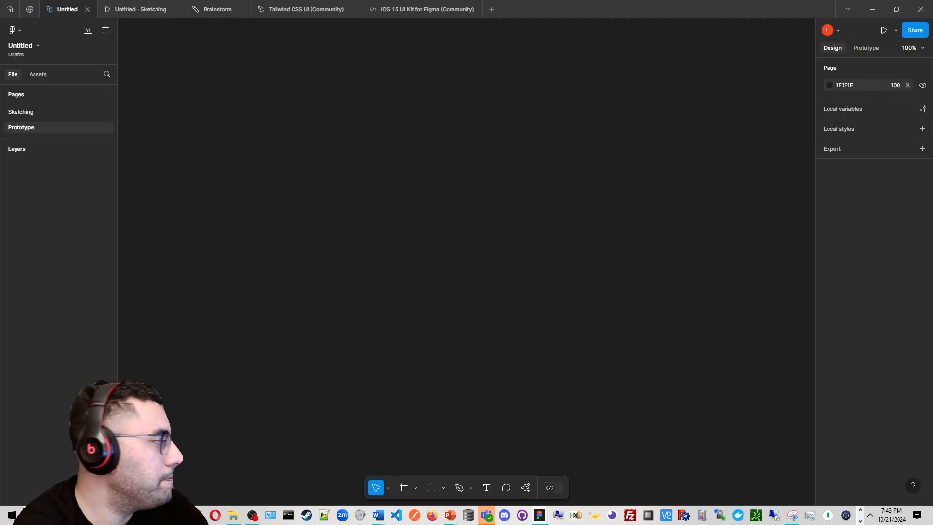